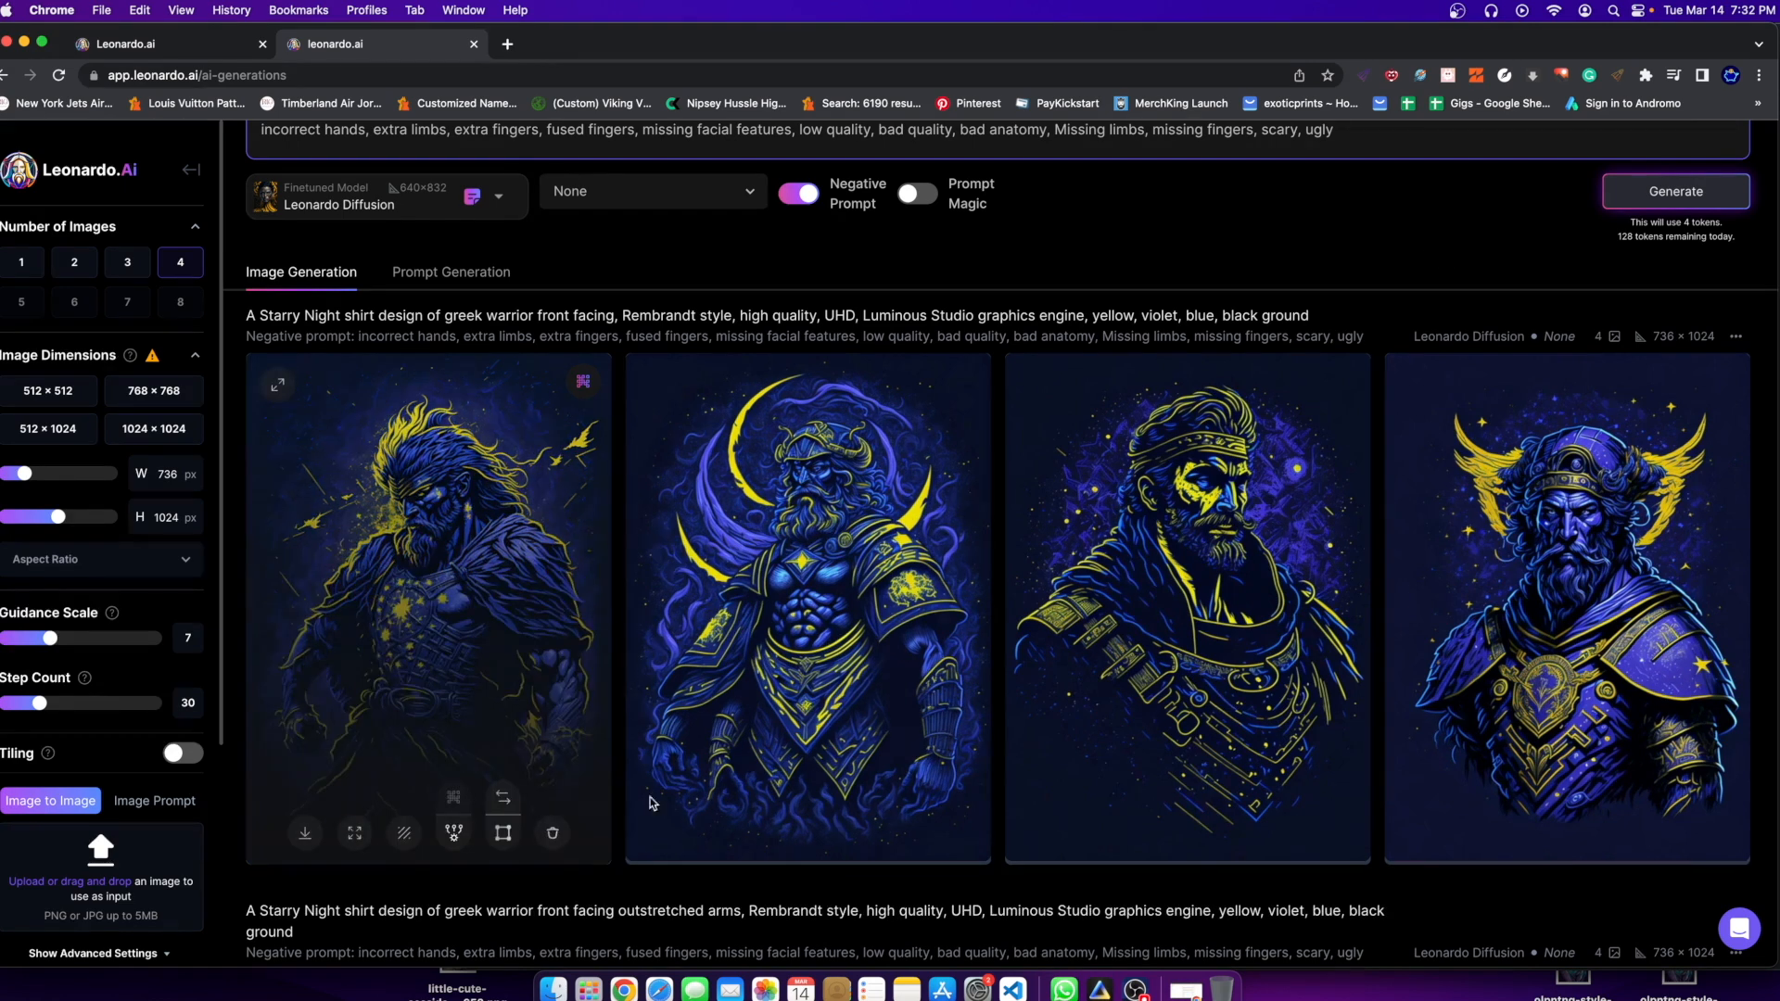
Step: Upscale the first green-and-violet Greek warrior Zeus image from the outstretched-arms prompt with violet, green, black ground
{"action": "scroll", "coordinate": [960, 526], "scroll_direction": "down", "scroll_amount": 20}
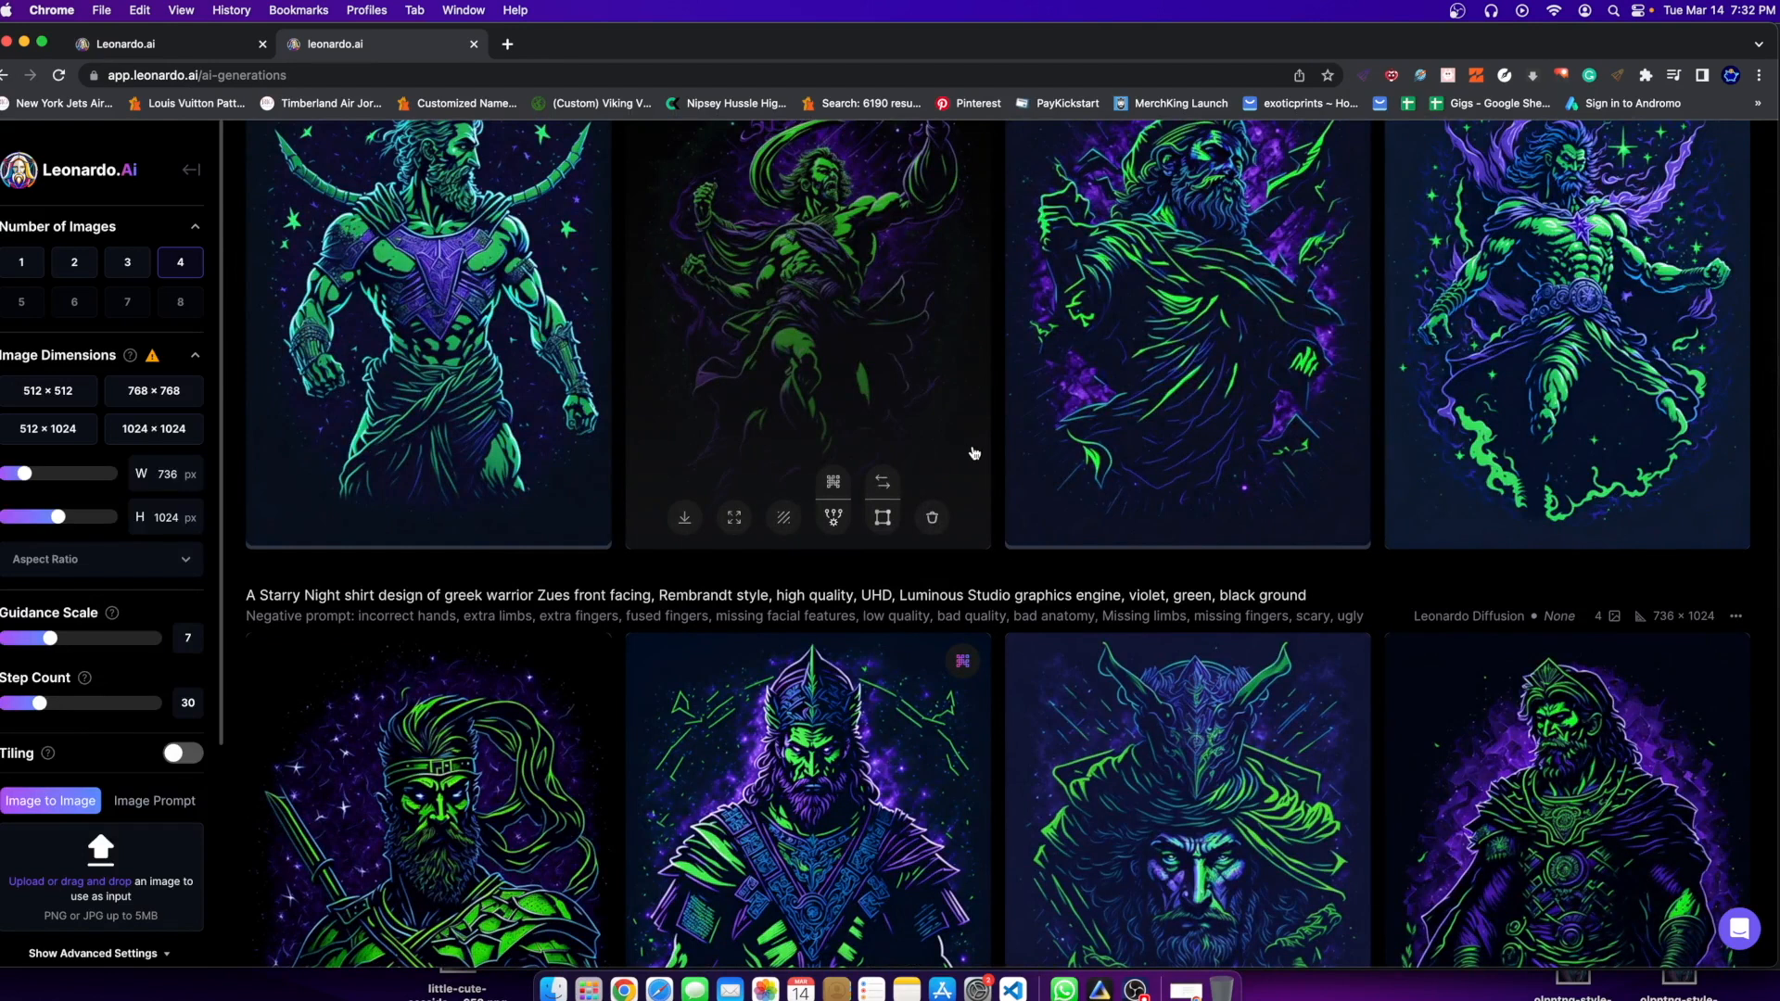
{"action": "scroll", "coordinate": [968, 453], "scroll_direction": "up", "scroll_amount": 2}
{"action": "left_click", "coordinate": [436, 519]}
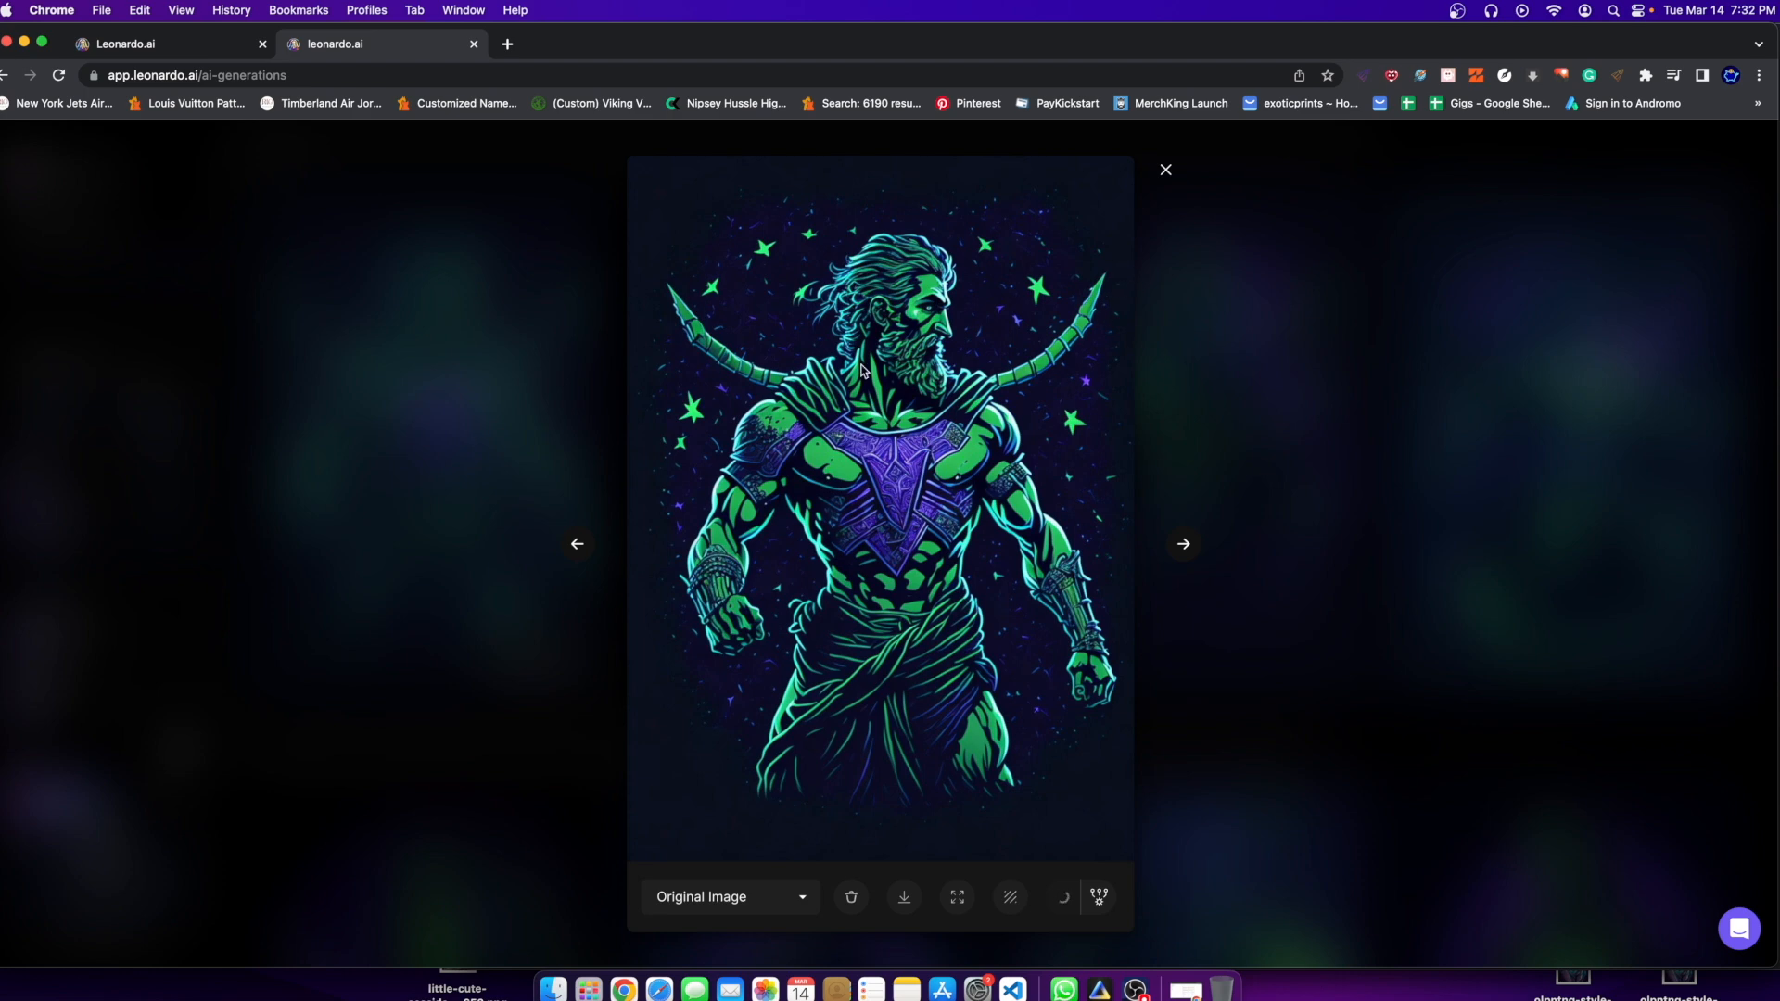
{"action": "left_click", "coordinate": [1264, 327]}
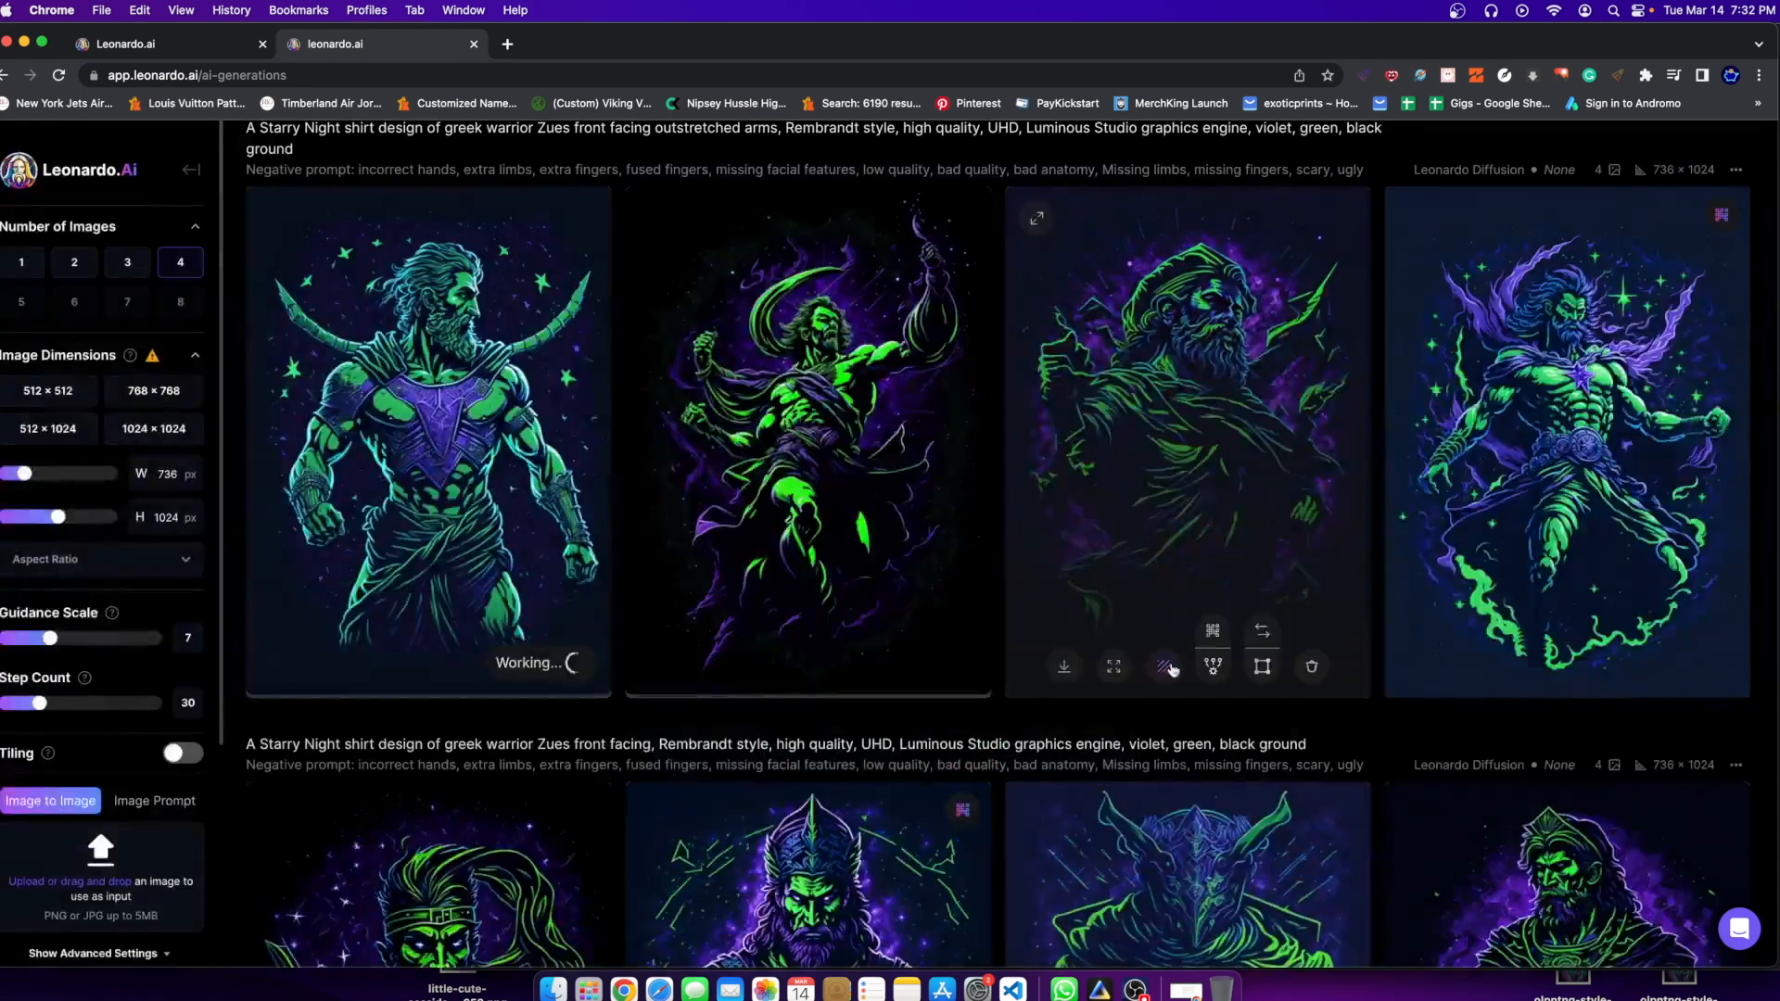
Step: Examine the other generated warrior designs, enlarging the green bearded warrior with the sword and the blue armoured spartan
{"action": "scroll", "coordinate": [910, 707], "scroll_direction": "down", "scroll_amount": 10}
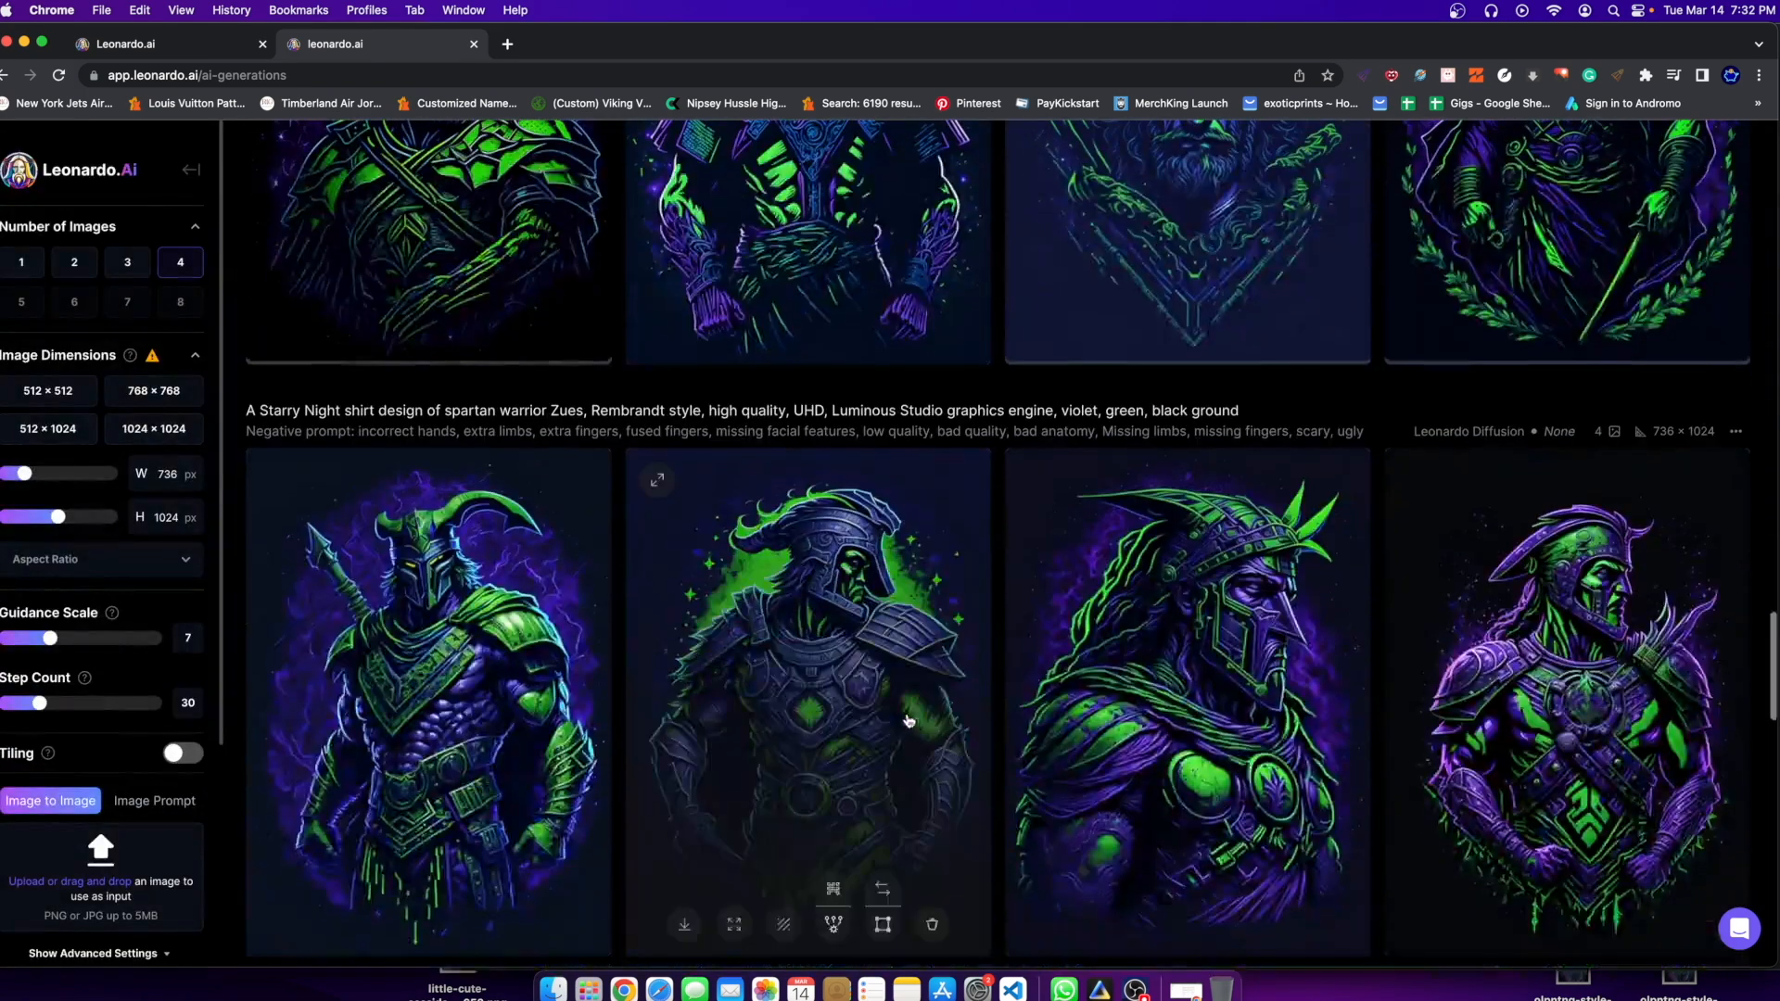
{"action": "scroll", "coordinate": [911, 707], "scroll_direction": "up", "scroll_amount": 5}
{"action": "left_click", "coordinate": [451, 488]}
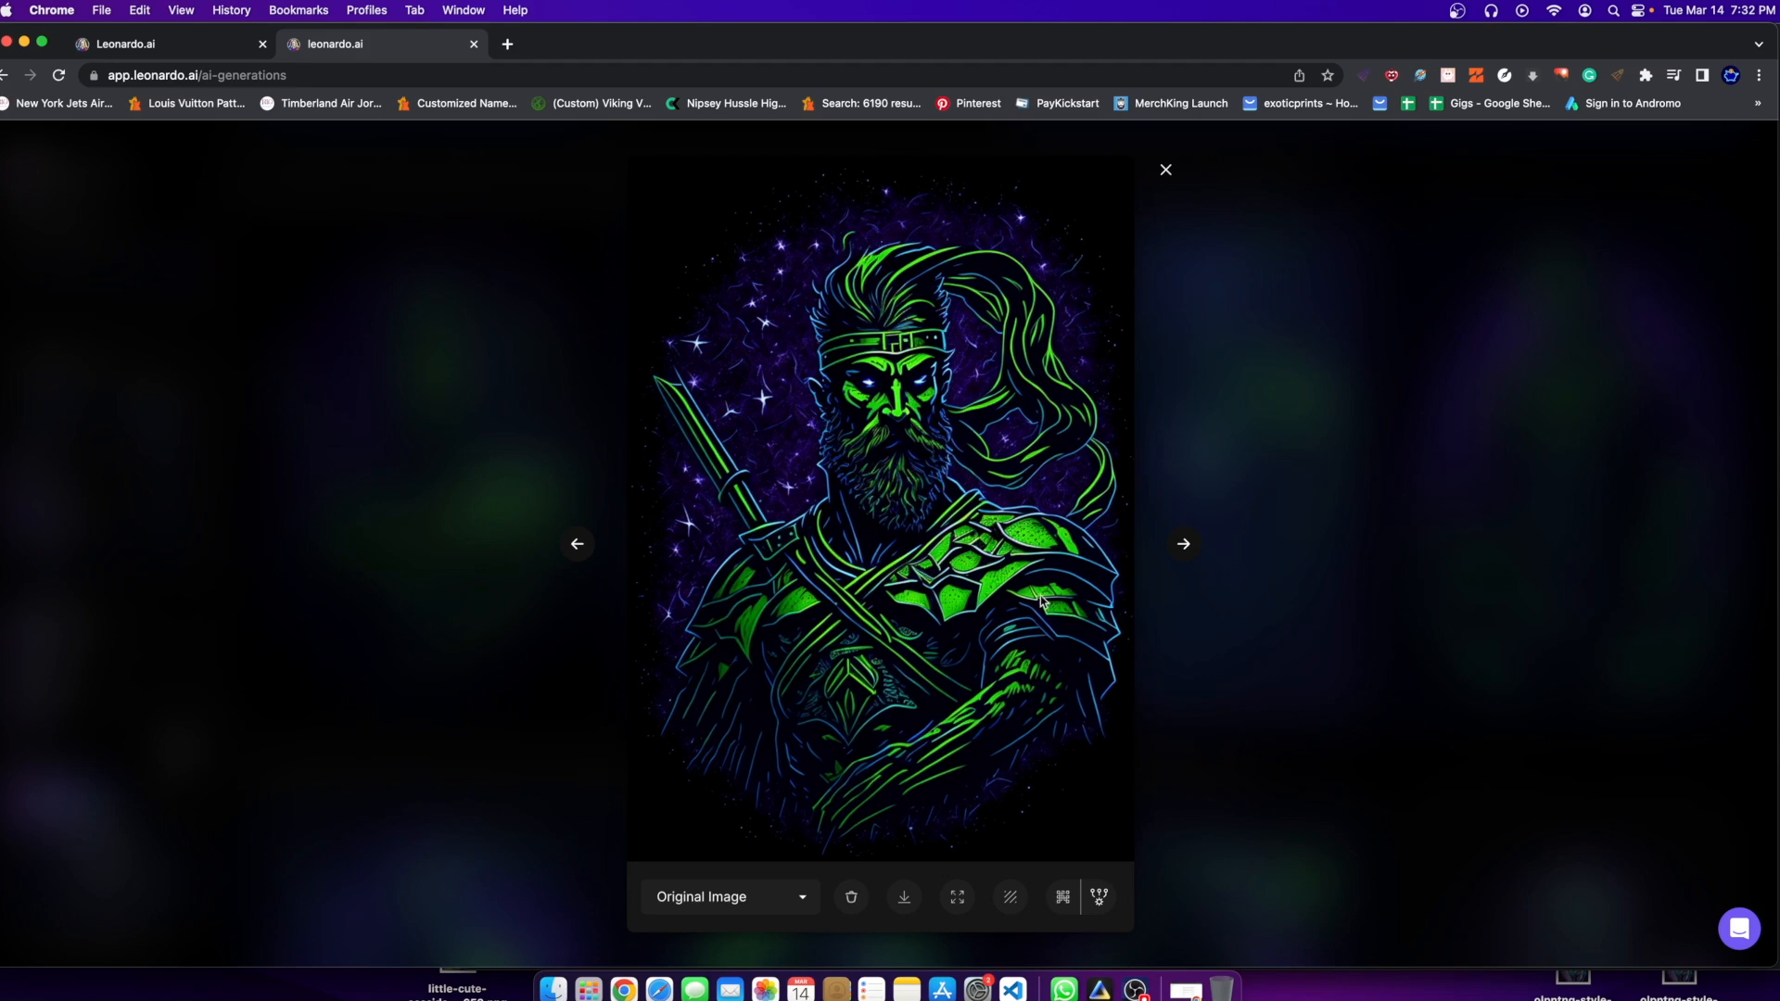
{"action": "left_click", "coordinate": [1539, 419]}
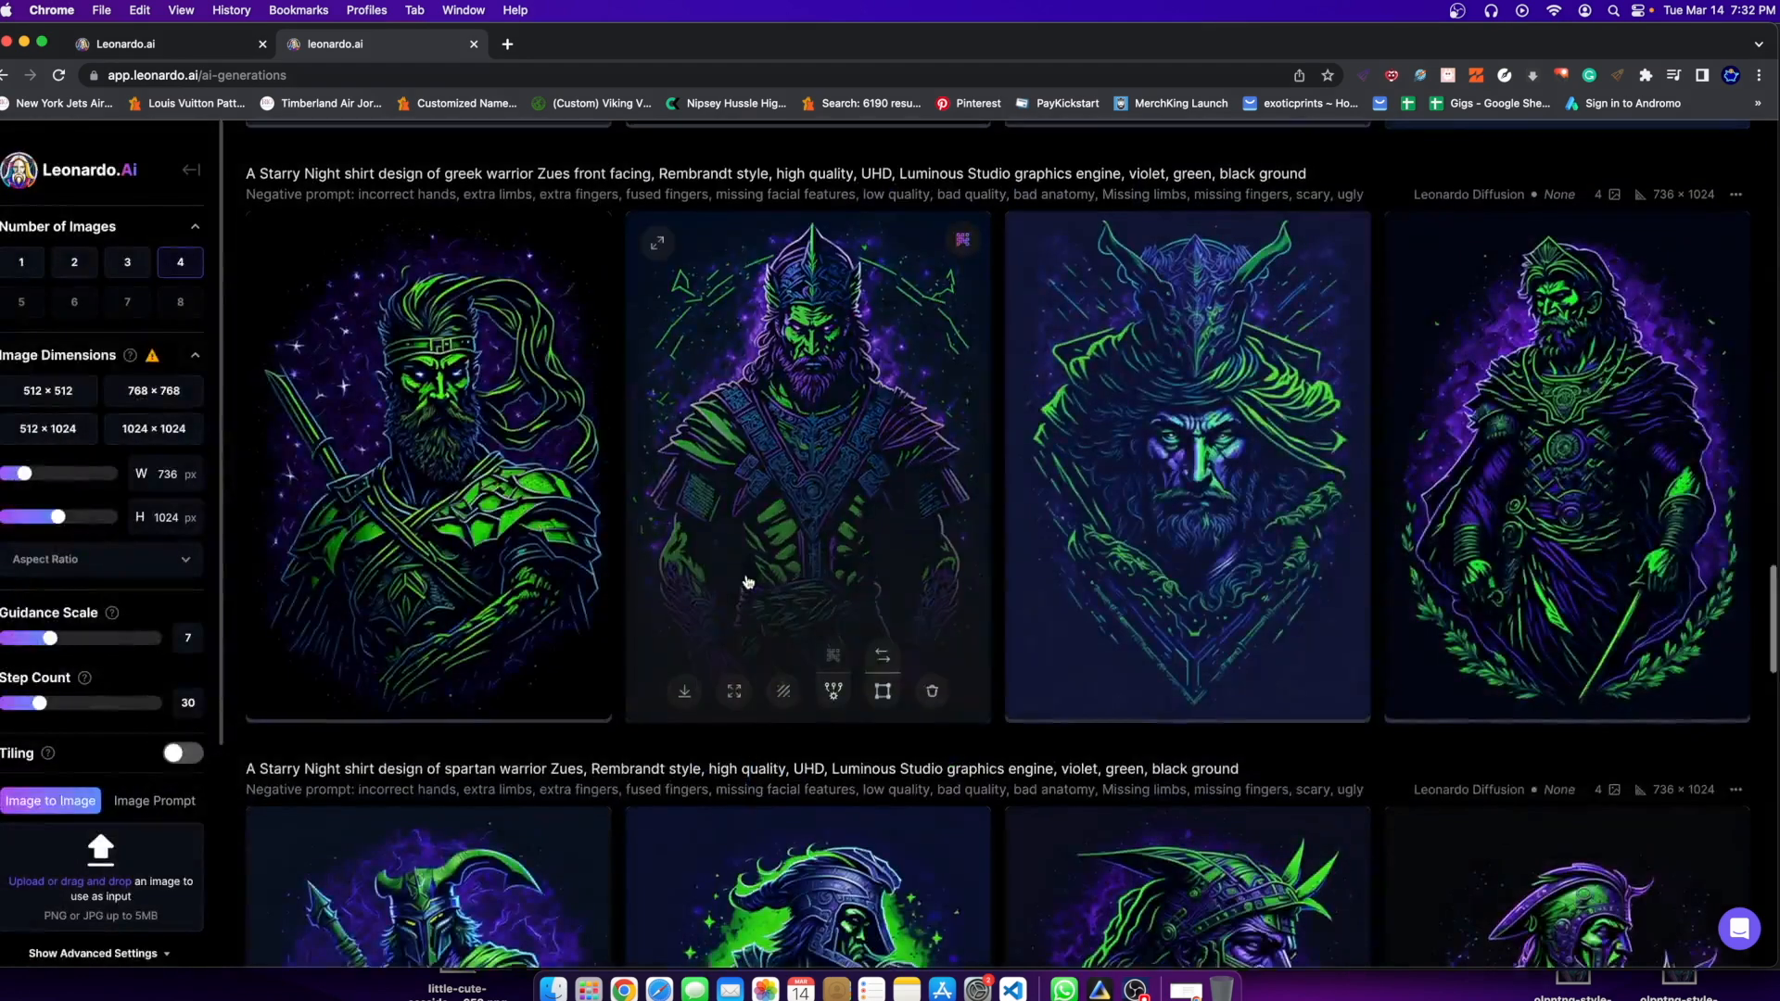
{"action": "scroll", "coordinate": [734, 586], "scroll_direction": "down", "scroll_amount": 10}
{"action": "scroll", "coordinate": [735, 587], "scroll_direction": "down", "scroll_amount": 7}
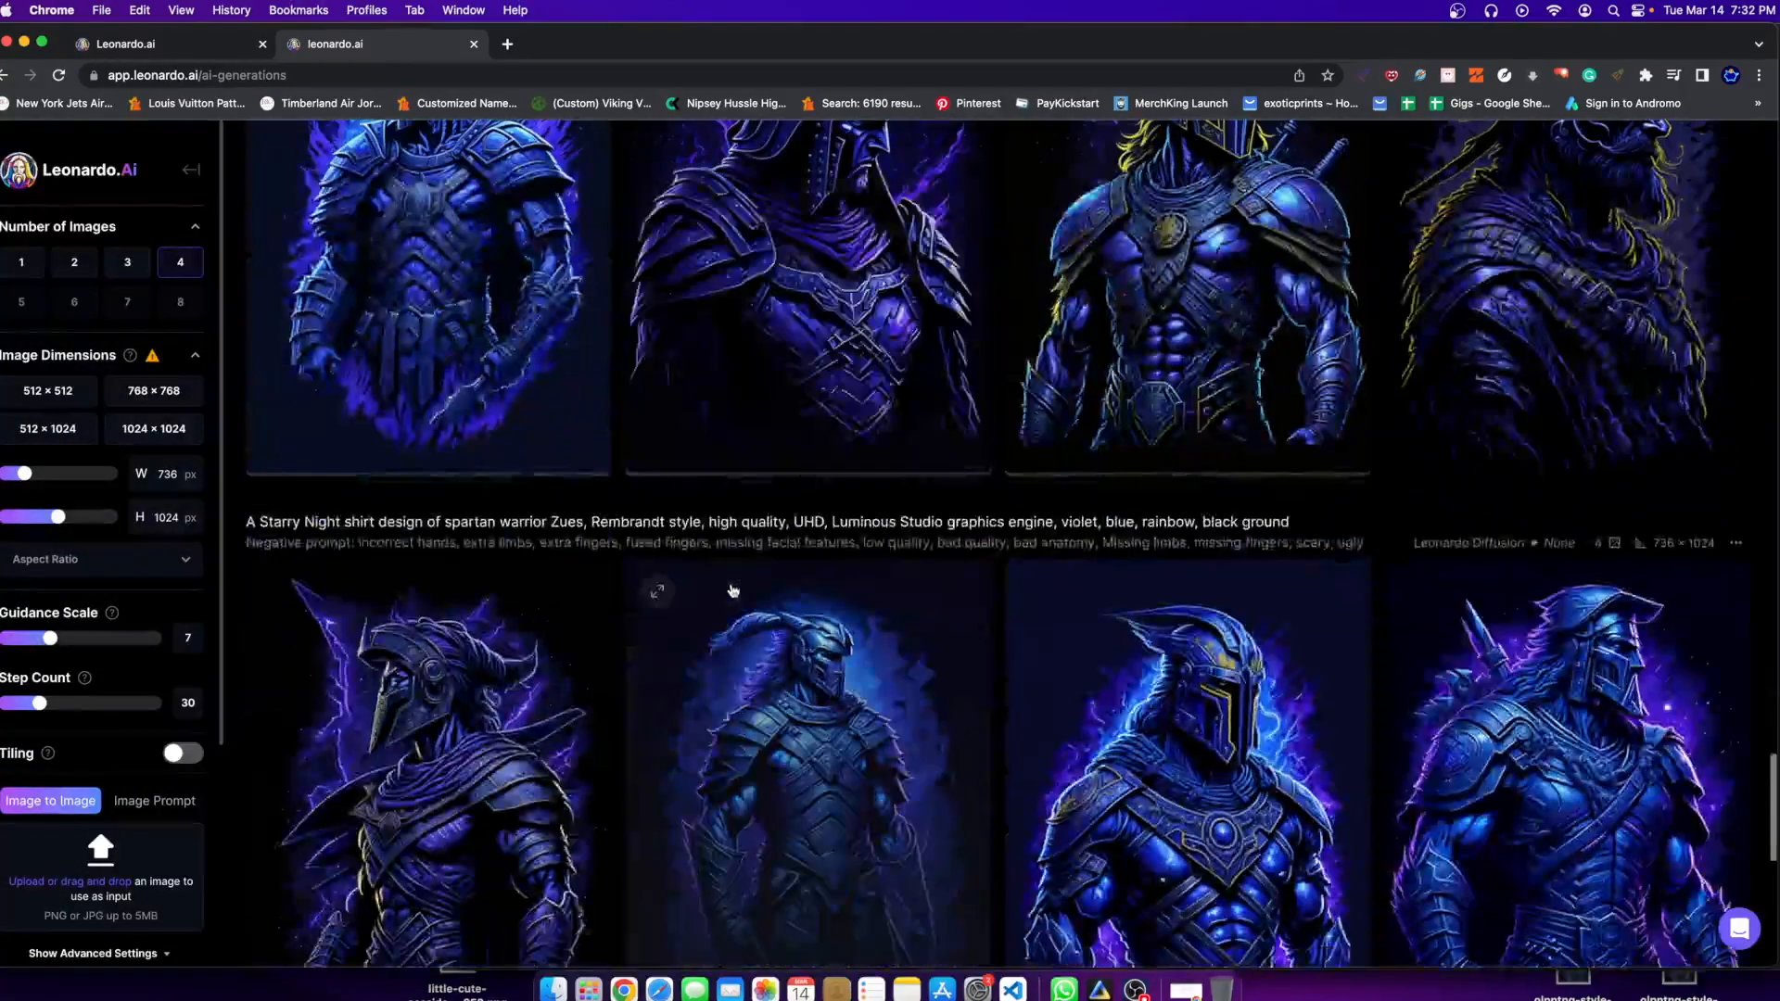
{"action": "scroll", "coordinate": [732, 588], "scroll_direction": "up", "scroll_amount": 3}
{"action": "left_click", "coordinate": [516, 356]}
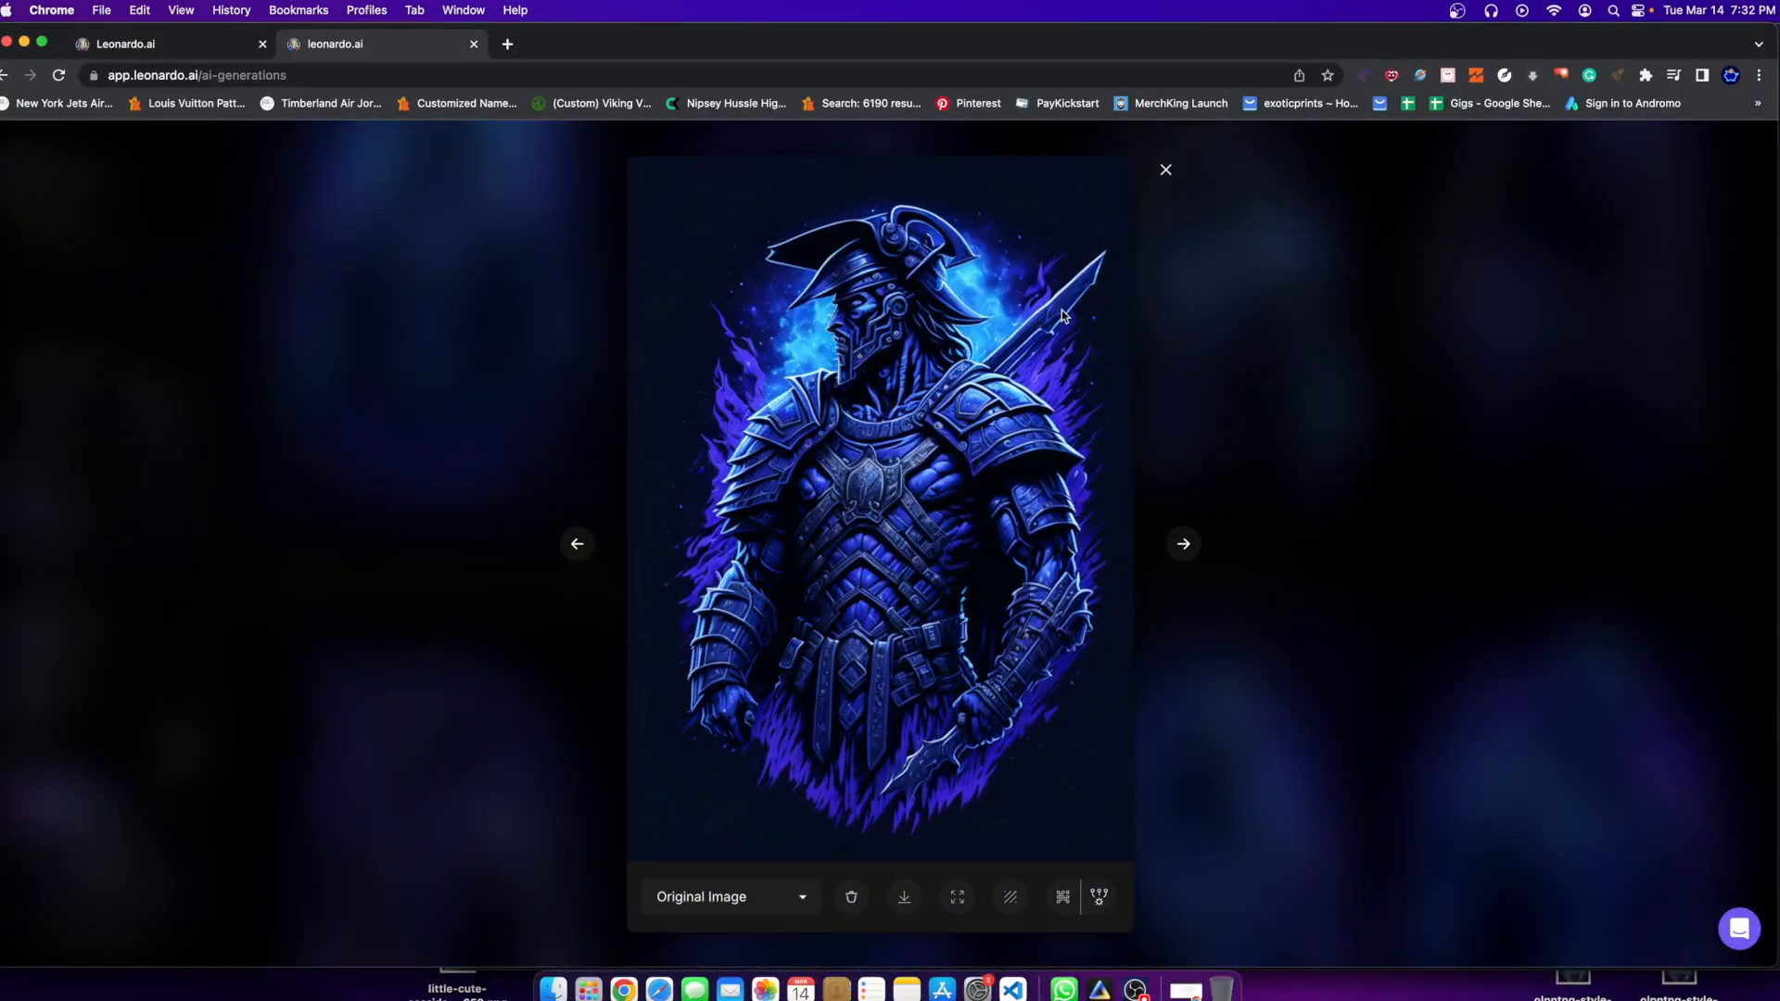
{"action": "left_click", "coordinate": [1311, 318]}
{"action": "scroll", "coordinate": [1077, 727], "scroll_direction": "down", "scroll_amount": 6}
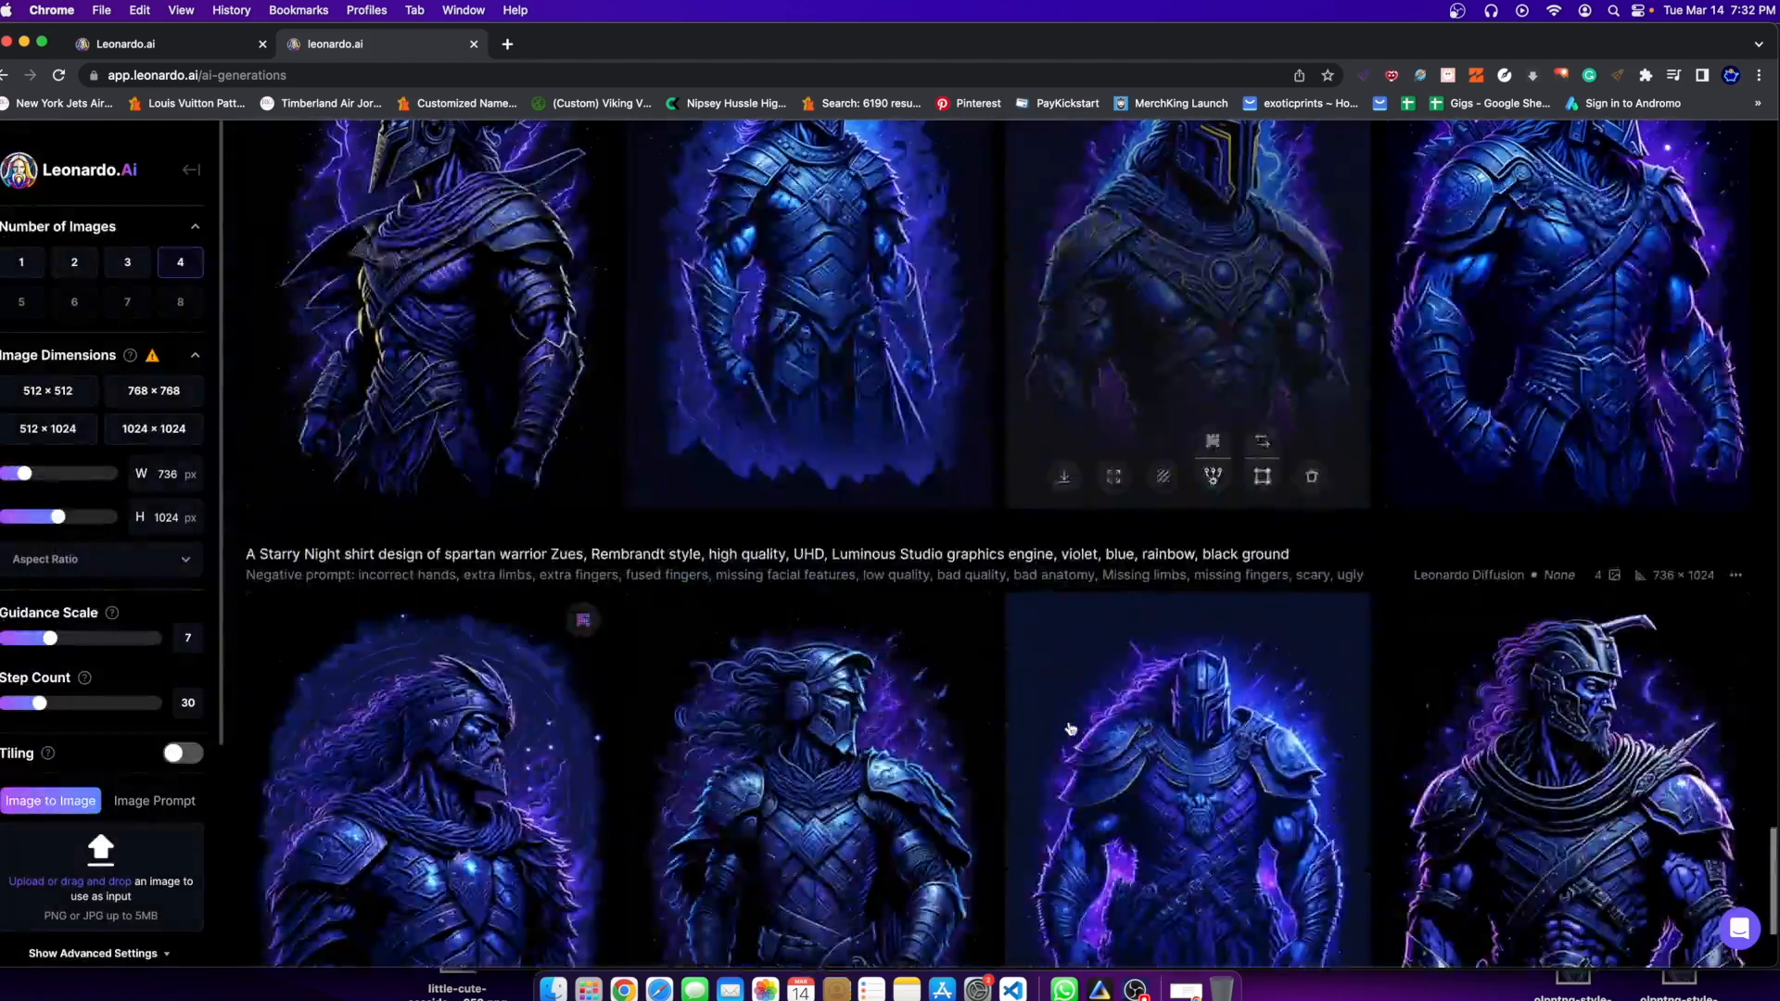
{"action": "scroll", "coordinate": [1119, 729], "scroll_direction": "up", "scroll_amount": 4}
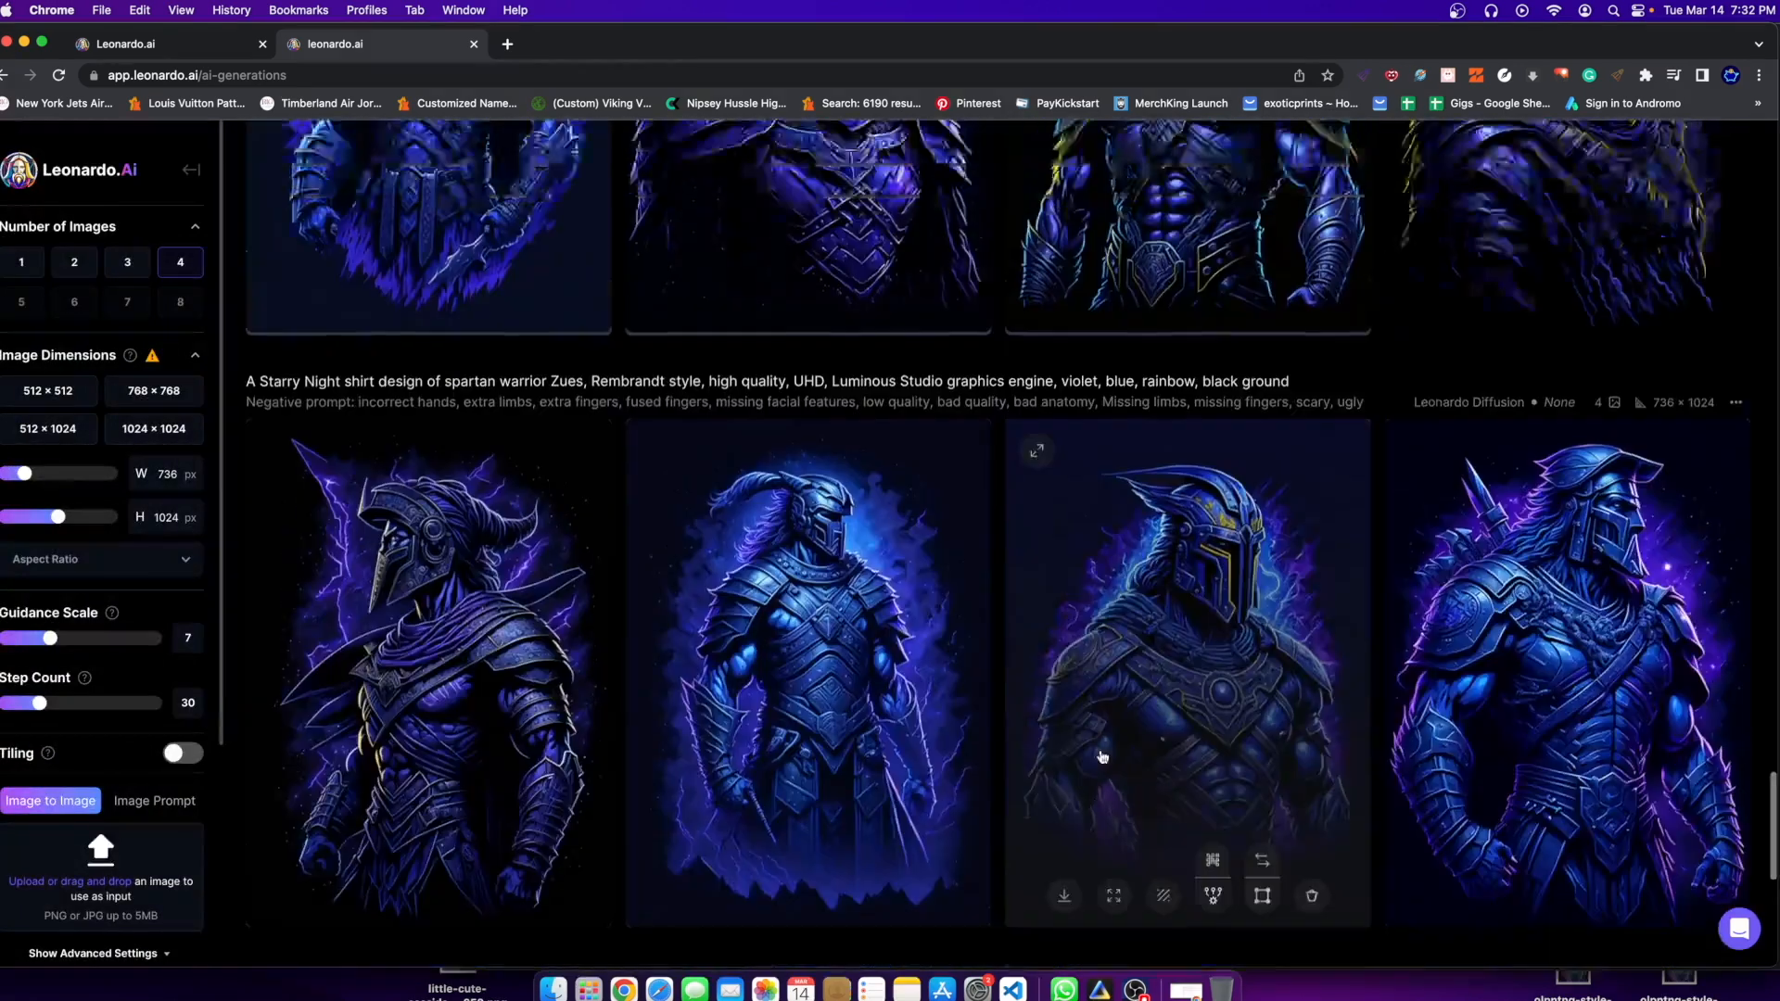
Step: Switch to Finder, open the blue-and-yellow Starry Night warrior image from Downloads in Preview, and close the Downloads window
{"action": "left_click", "coordinate": [554, 985]}
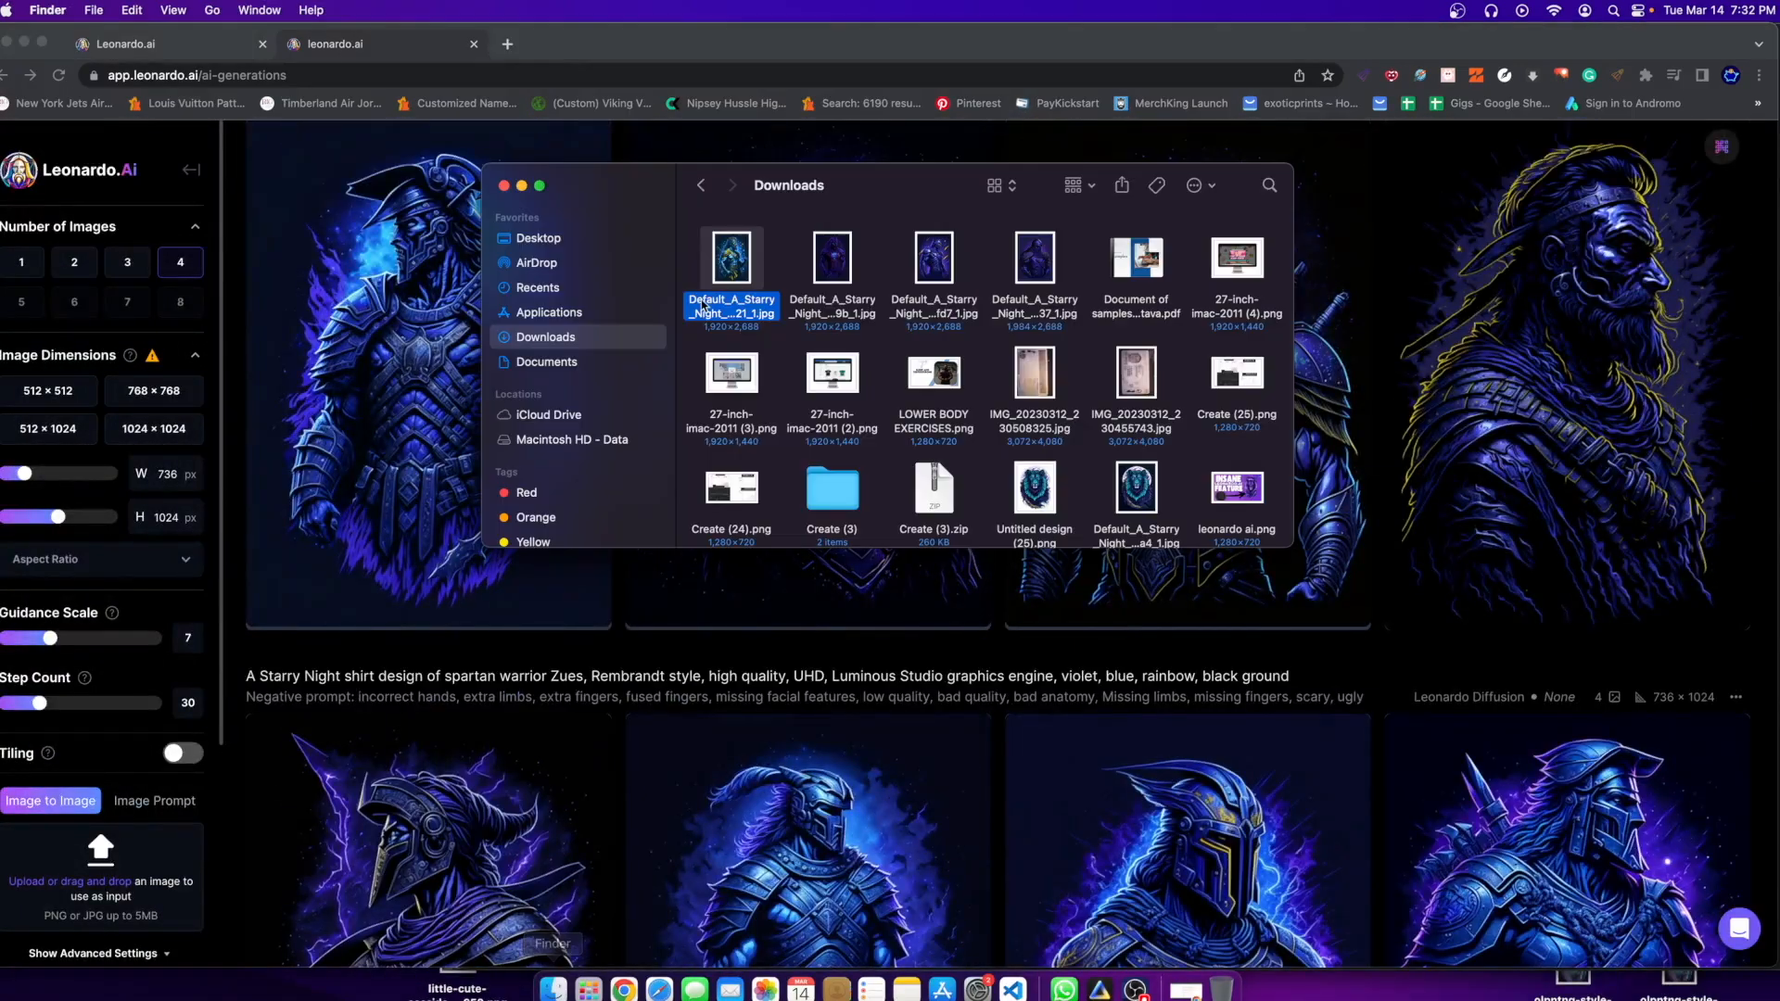
{"action": "double_click", "coordinate": [747, 241]}
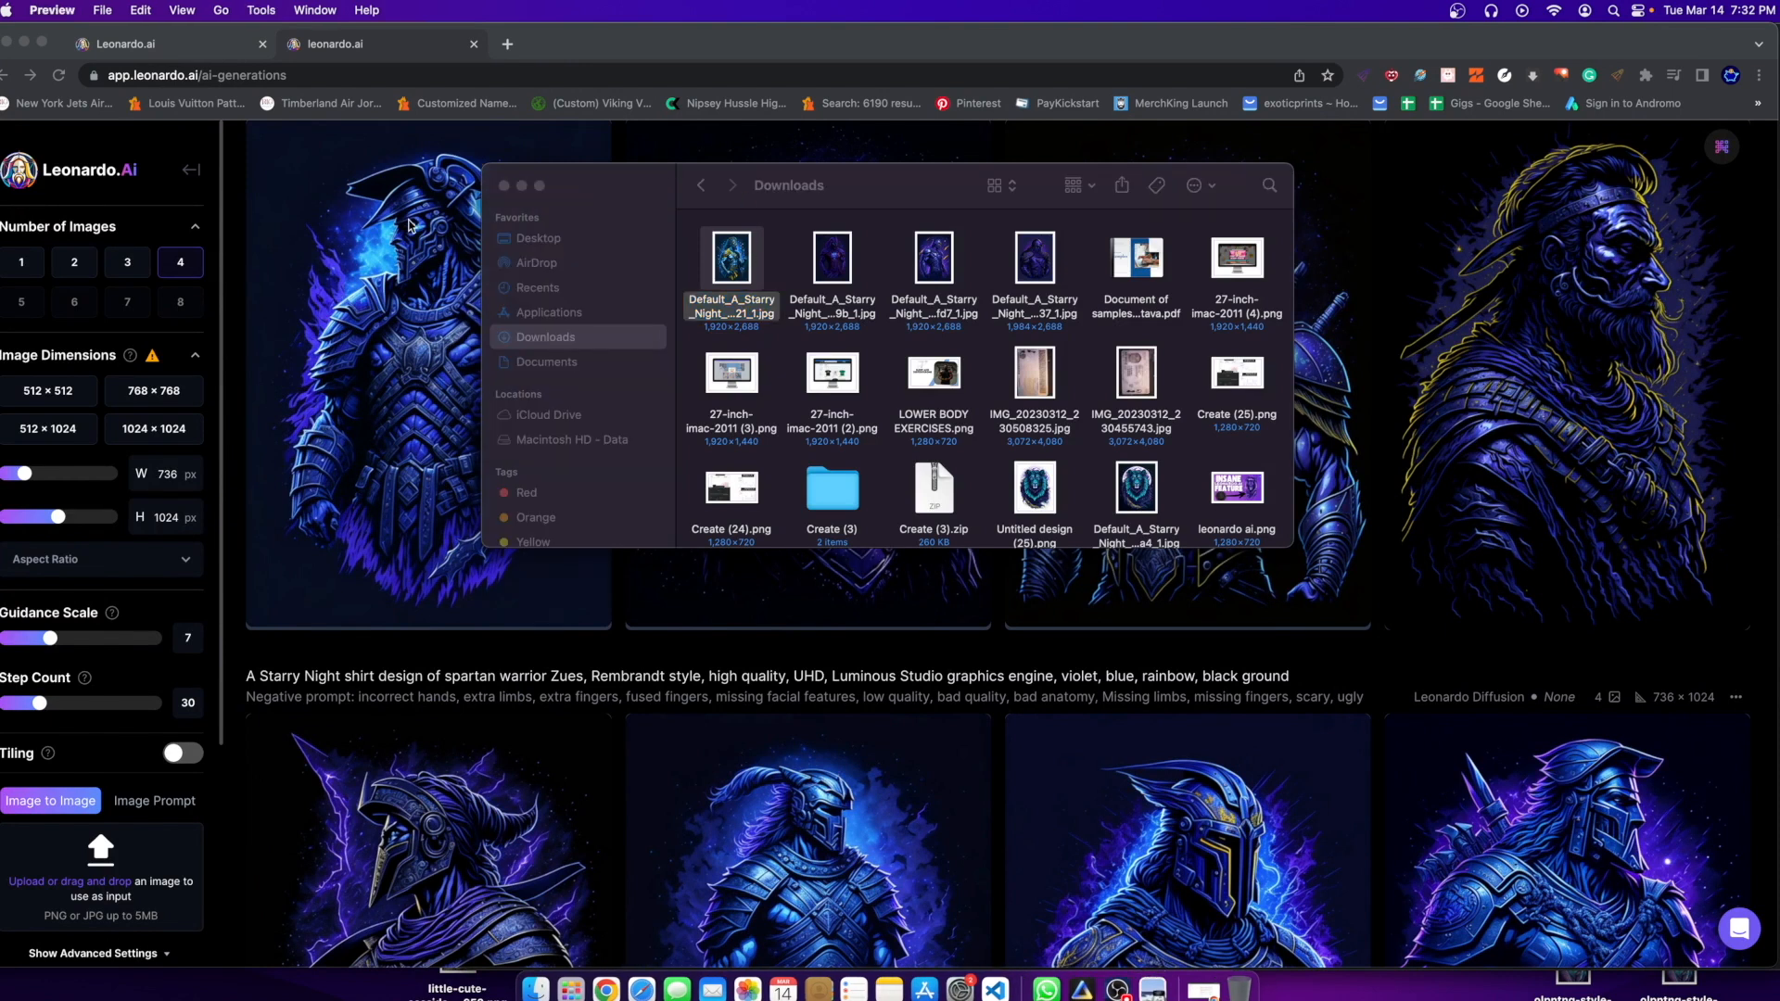
{"action": "left_click", "coordinate": [660, 182]}
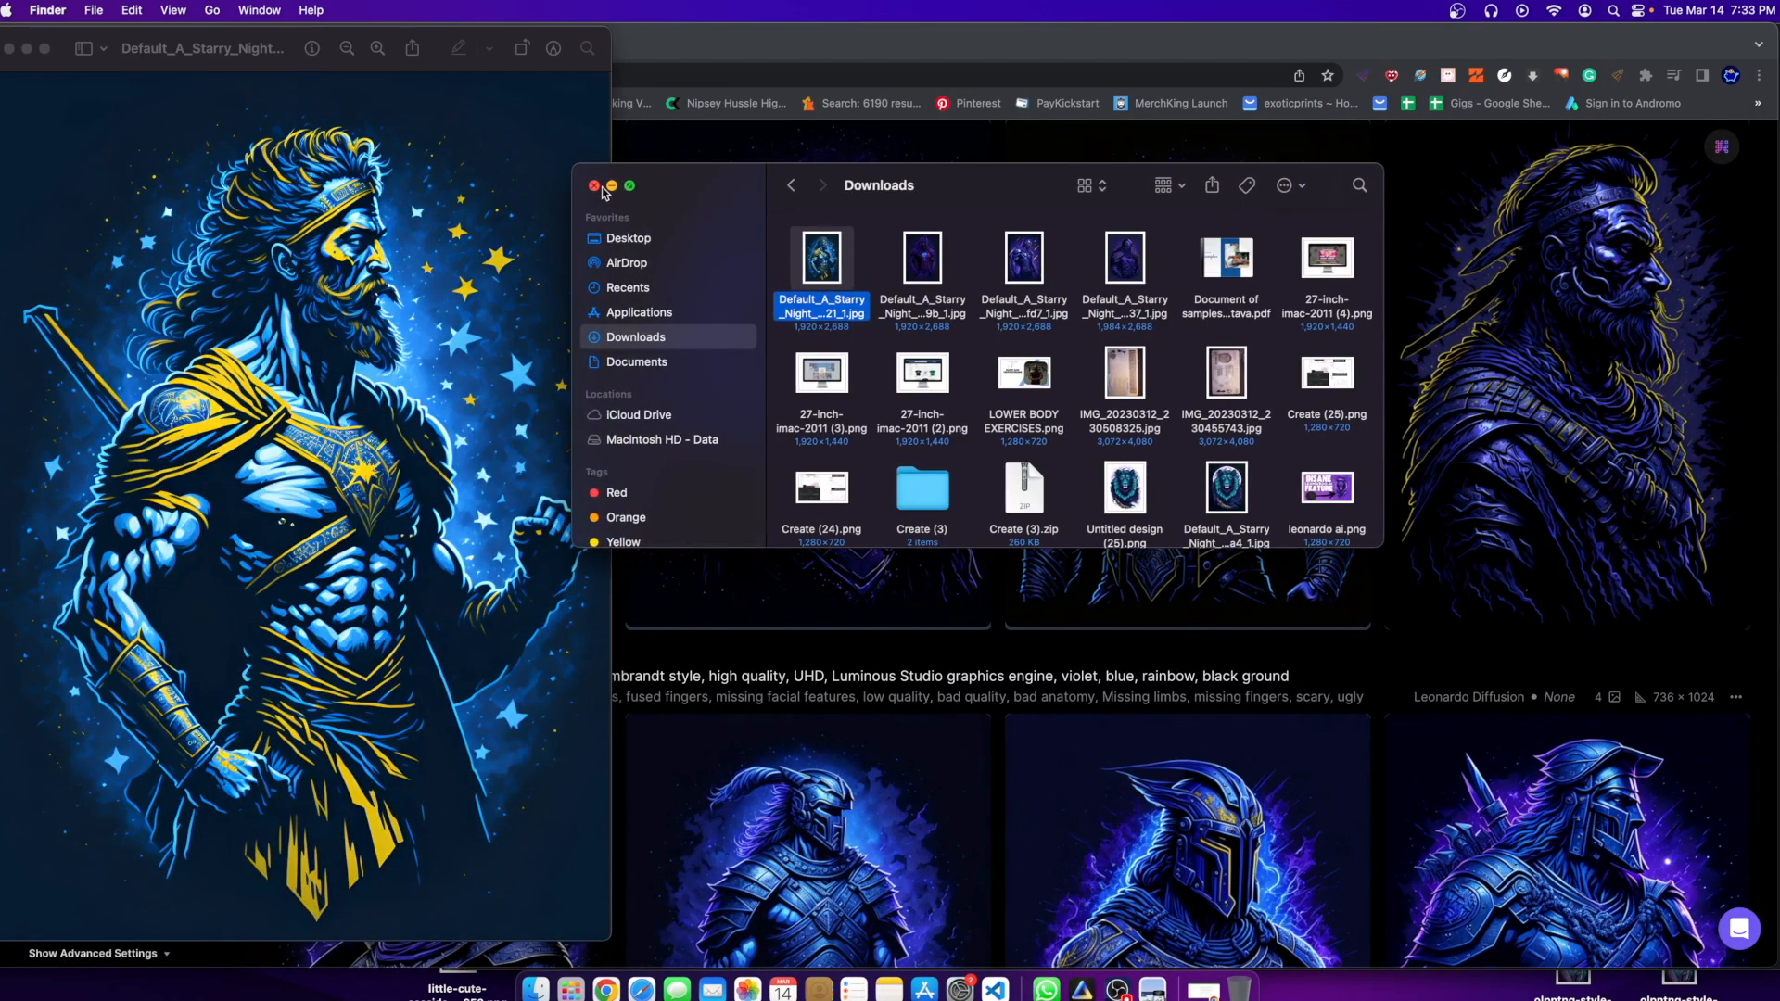
{"action": "left_click", "coordinate": [603, 186]}
{"action": "left_click_drag", "start_coordinate": [246, 67], "coordinate": [827, 63]}
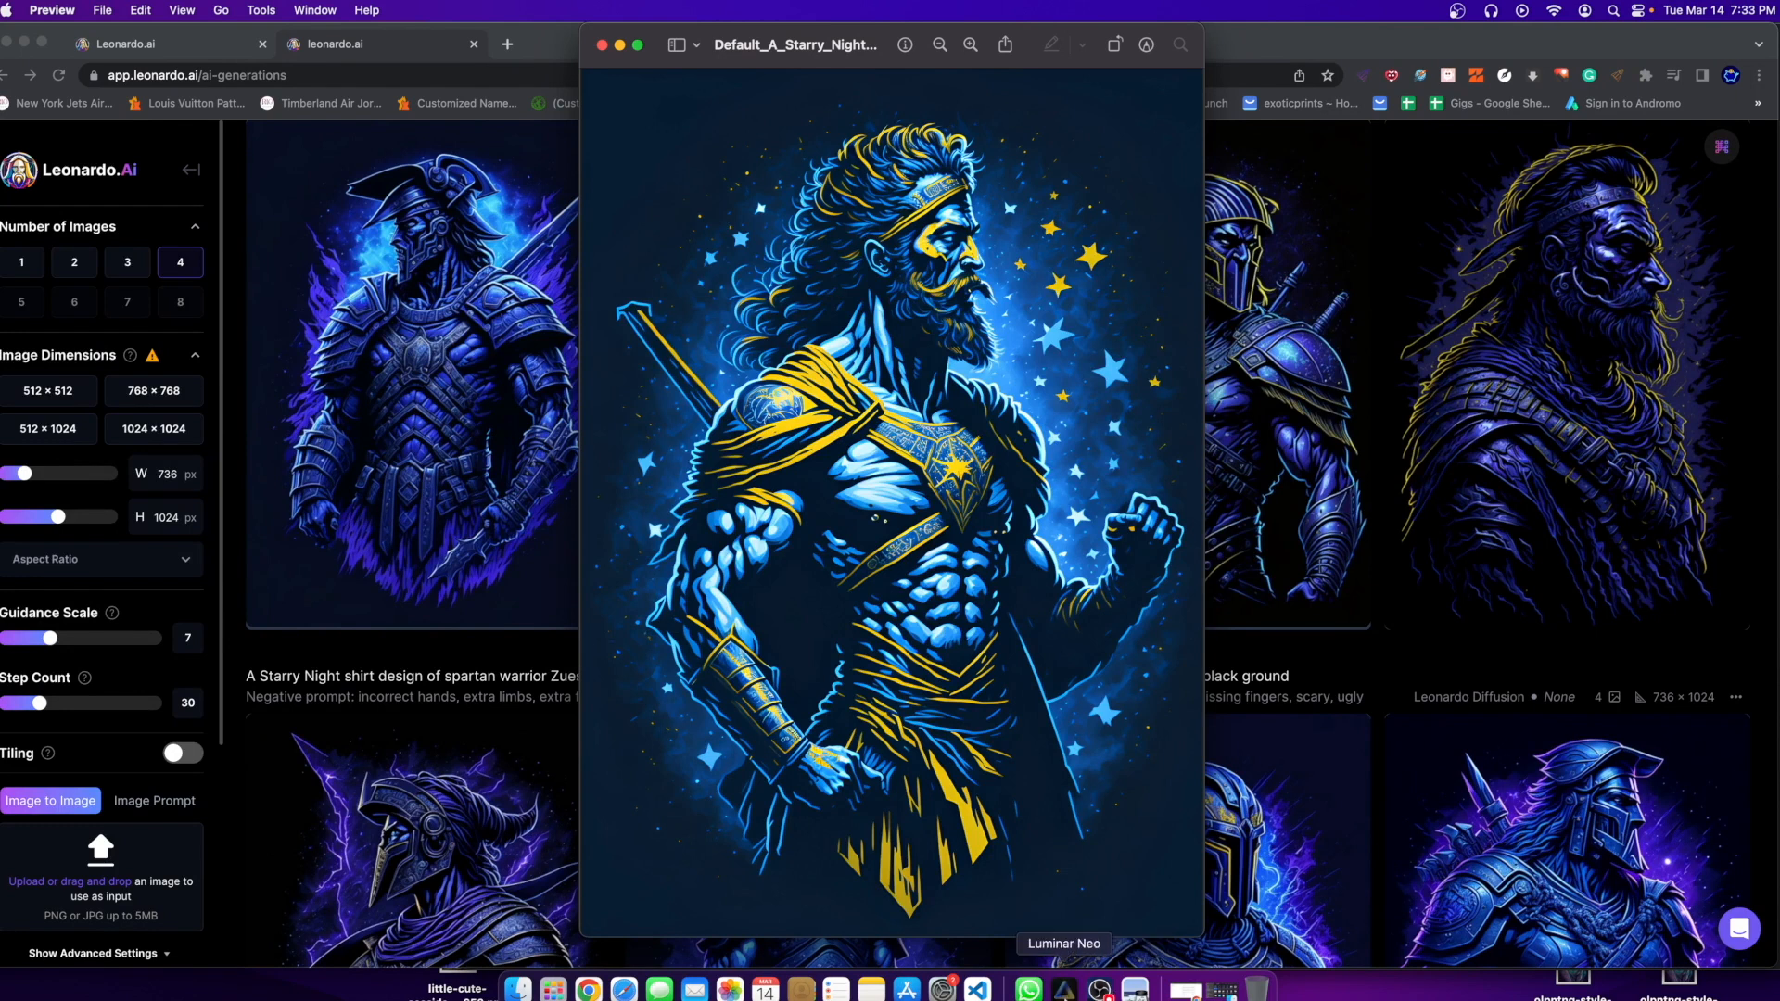
Step: Switch to Luminar Neo and reposition its window so the editing tools are in view
{"action": "left_click", "coordinate": [1065, 989]}
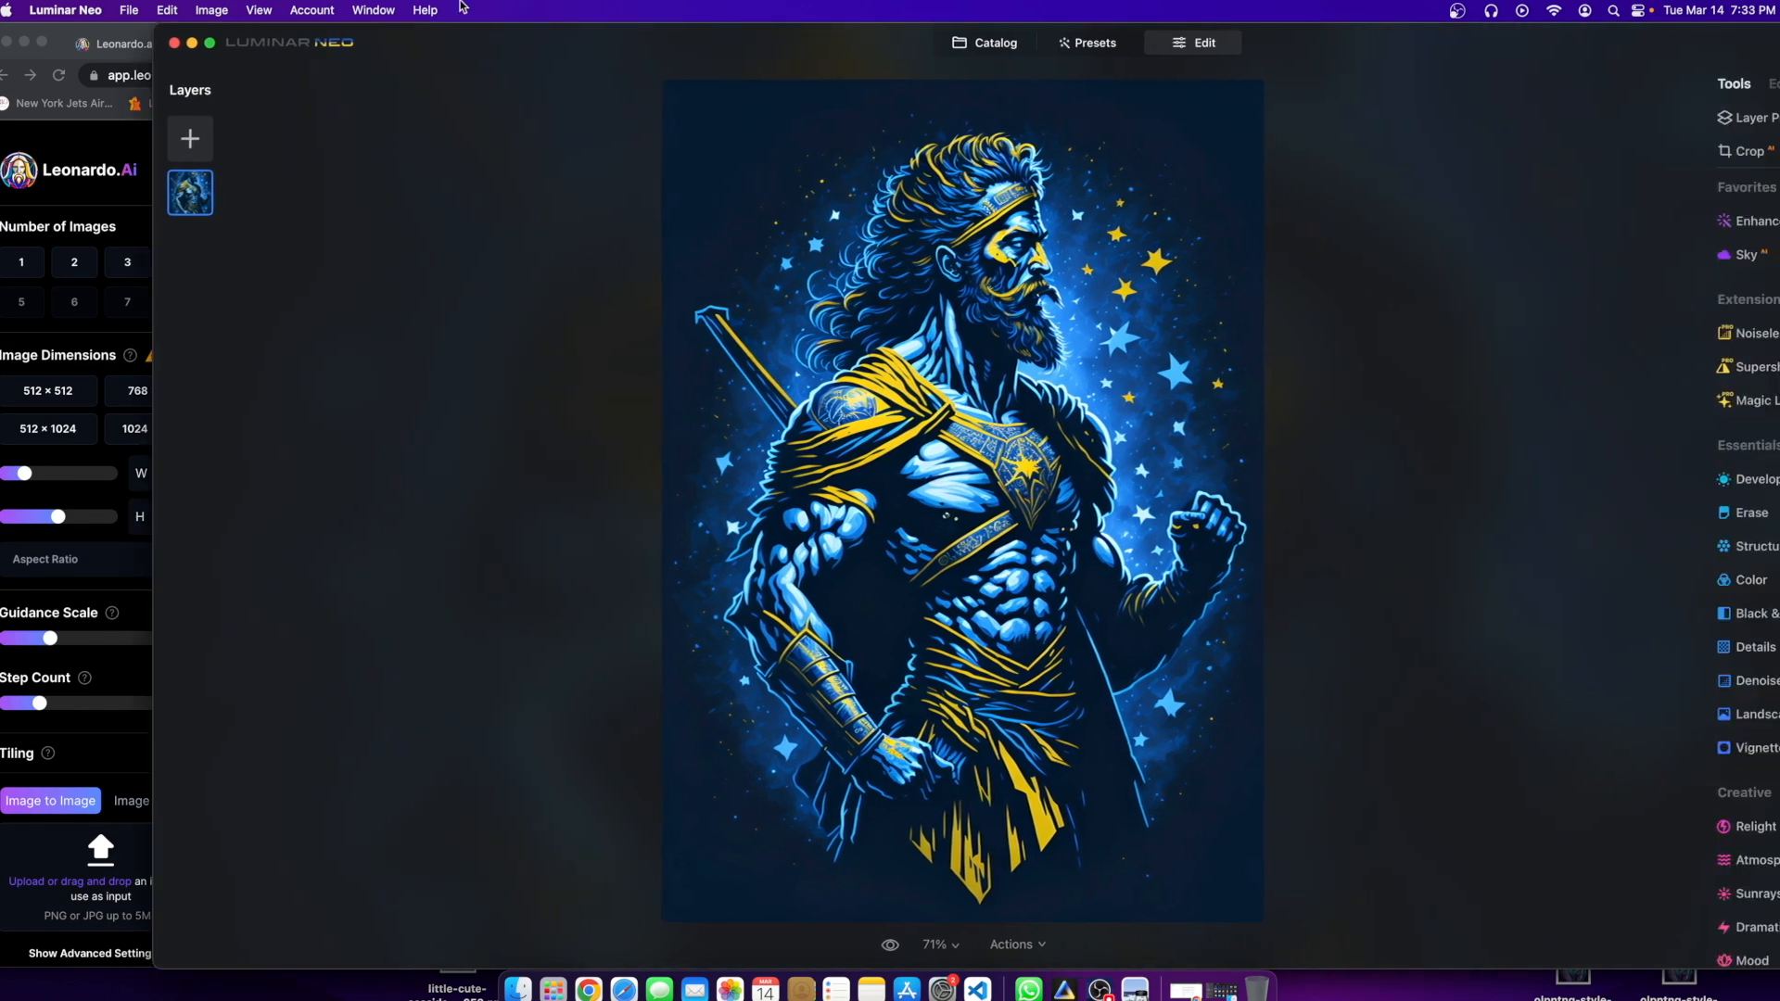
{"action": "left_click_drag", "start_coordinate": [463, 7], "coordinate": [331, 11]}
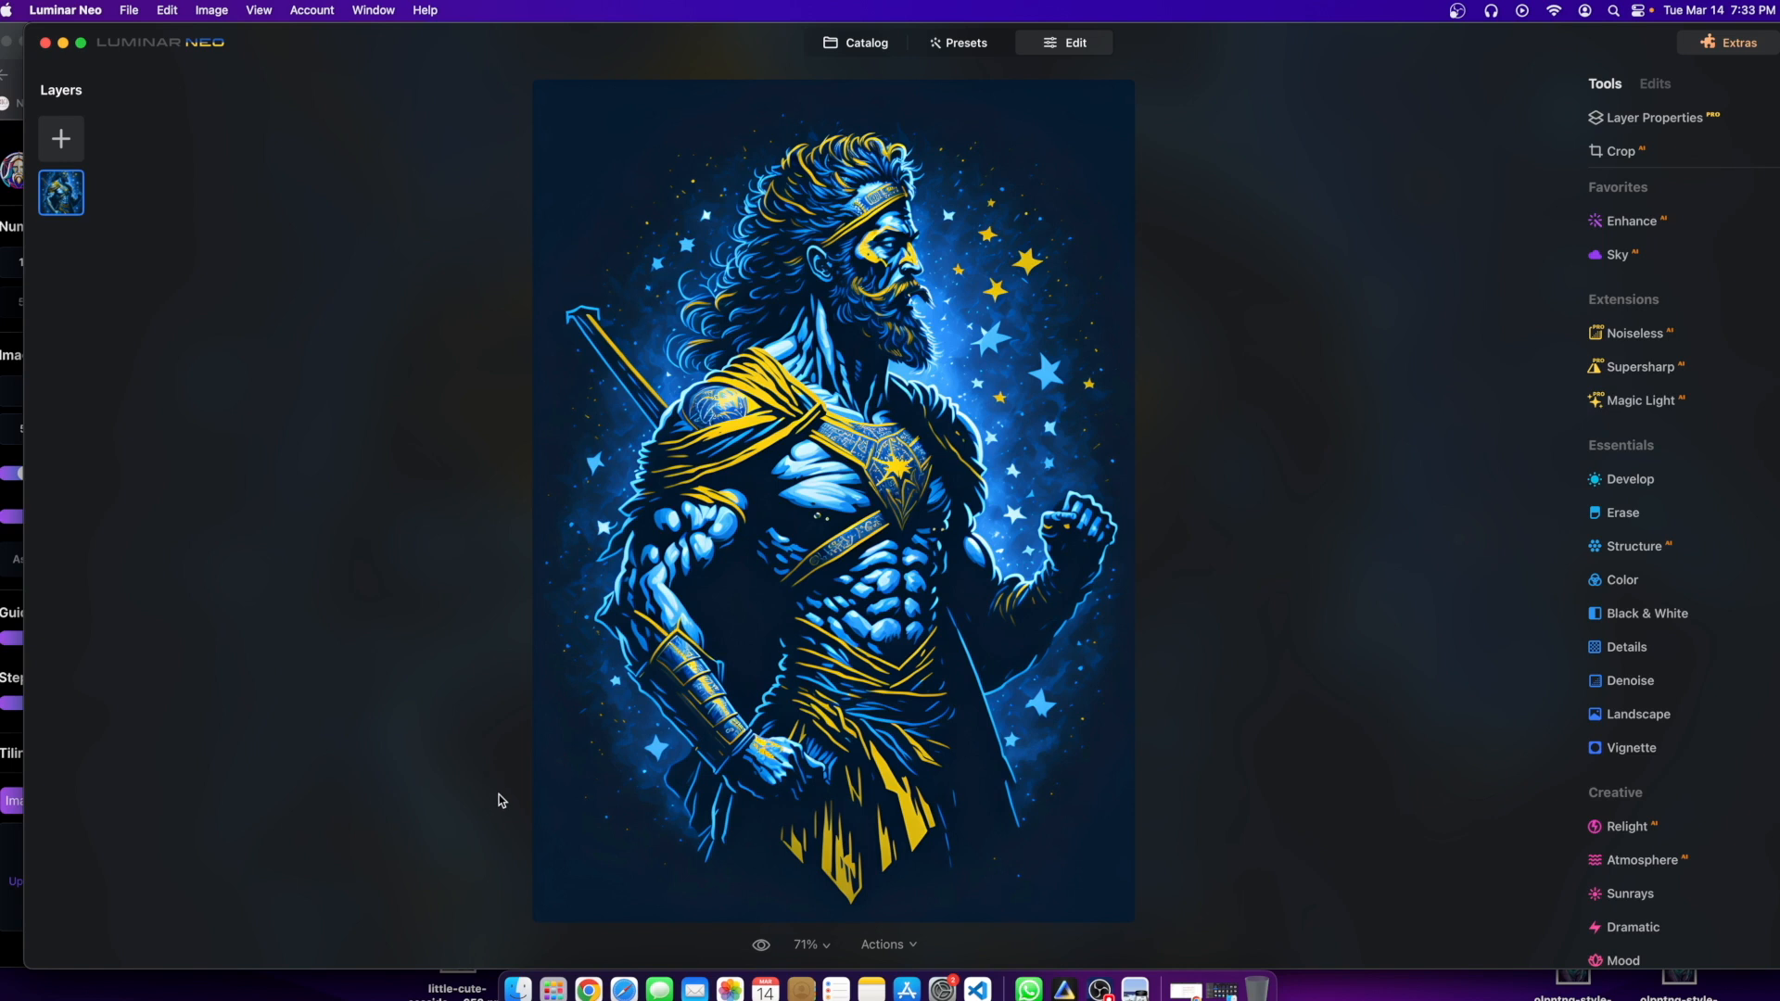
{"action": "mouse_move", "coordinate": [412, 37]}
{"action": "left_mouse_down"}
{"action": "mouse_move", "coordinate": [362, 32]}
{"action": "mouse_move", "coordinate": [400, 27]}
{"action": "left_mouse_up"}
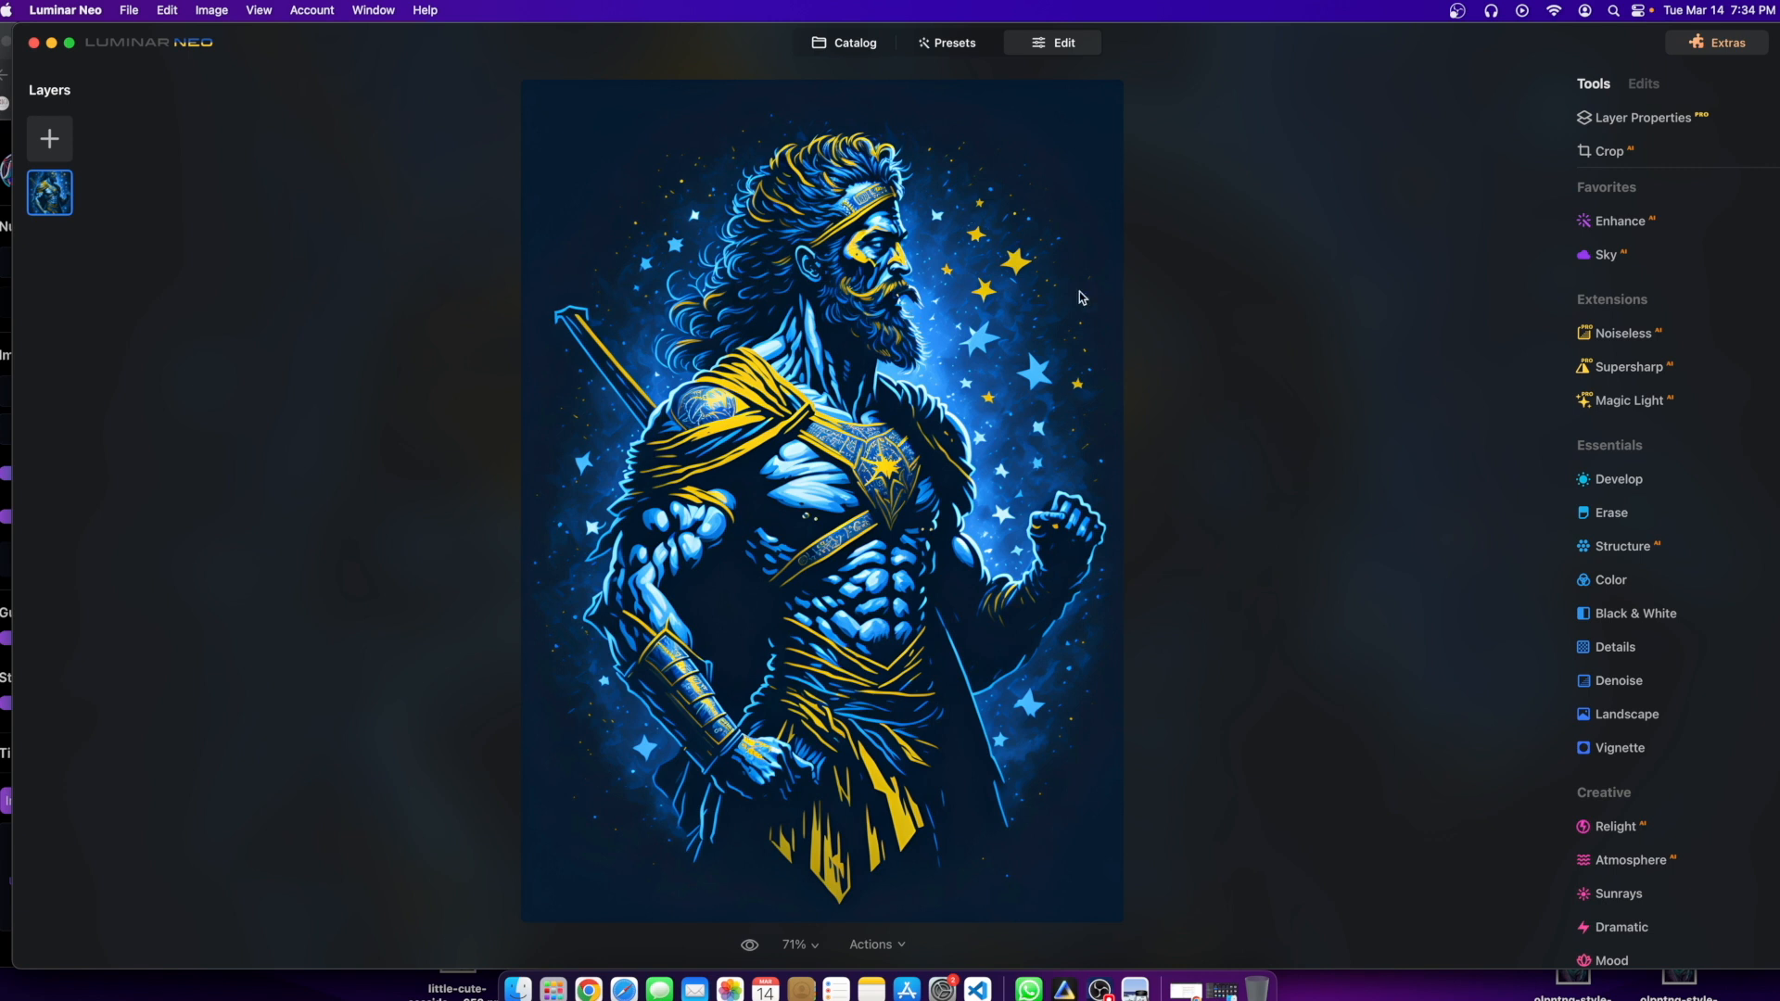
Step: View the catalog of single image edits and enlarge the blue-and-yellow warrior image
{"action": "left_click", "coordinate": [859, 45]}
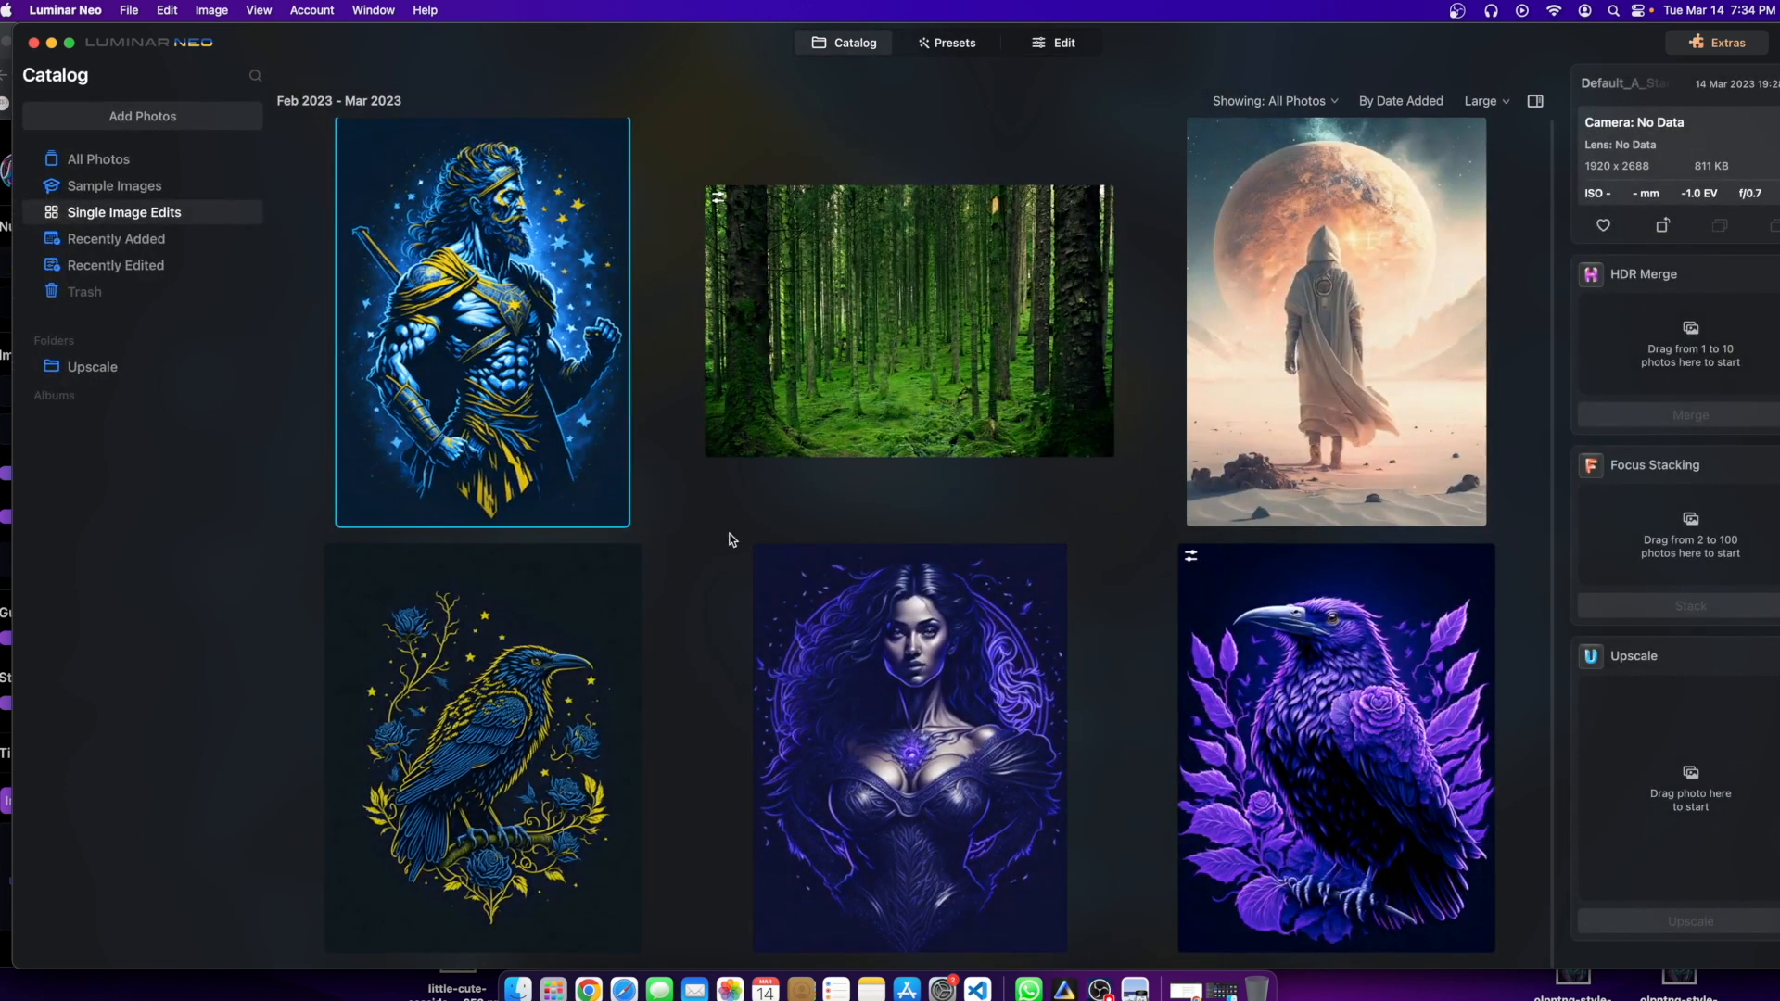
{"action": "double_click", "coordinate": [524, 385]}
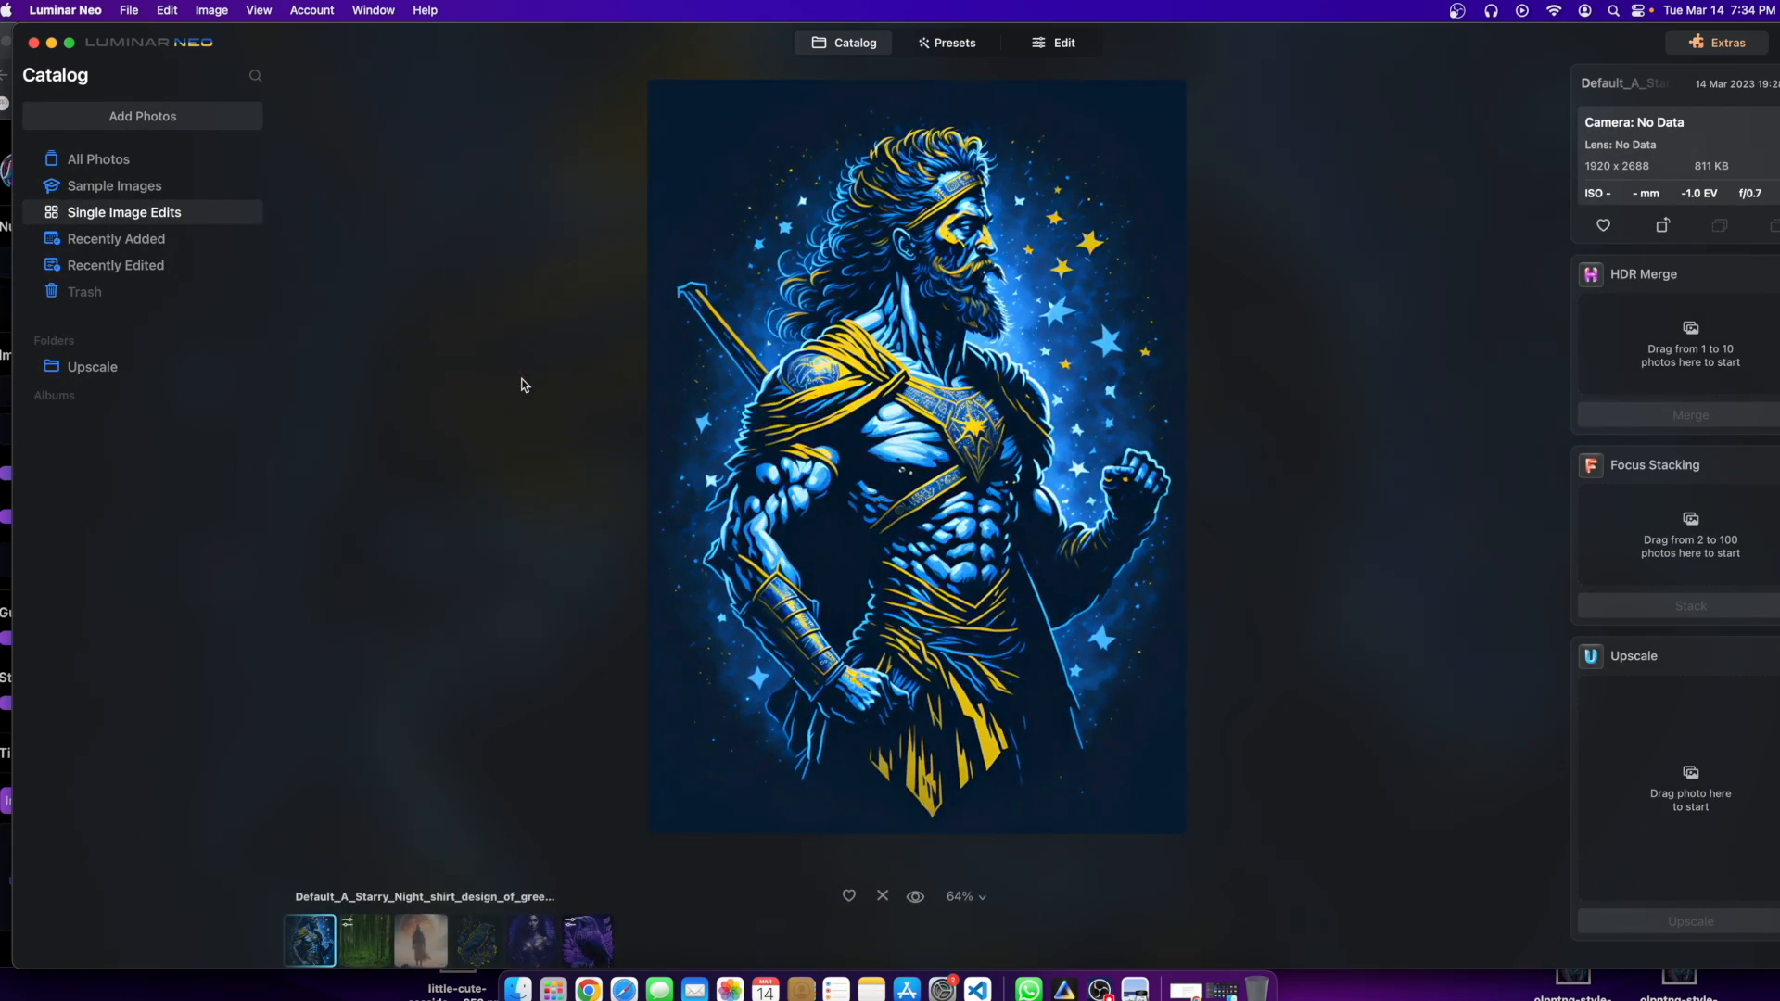
{"action": "left_click", "coordinate": [1454, 13]}
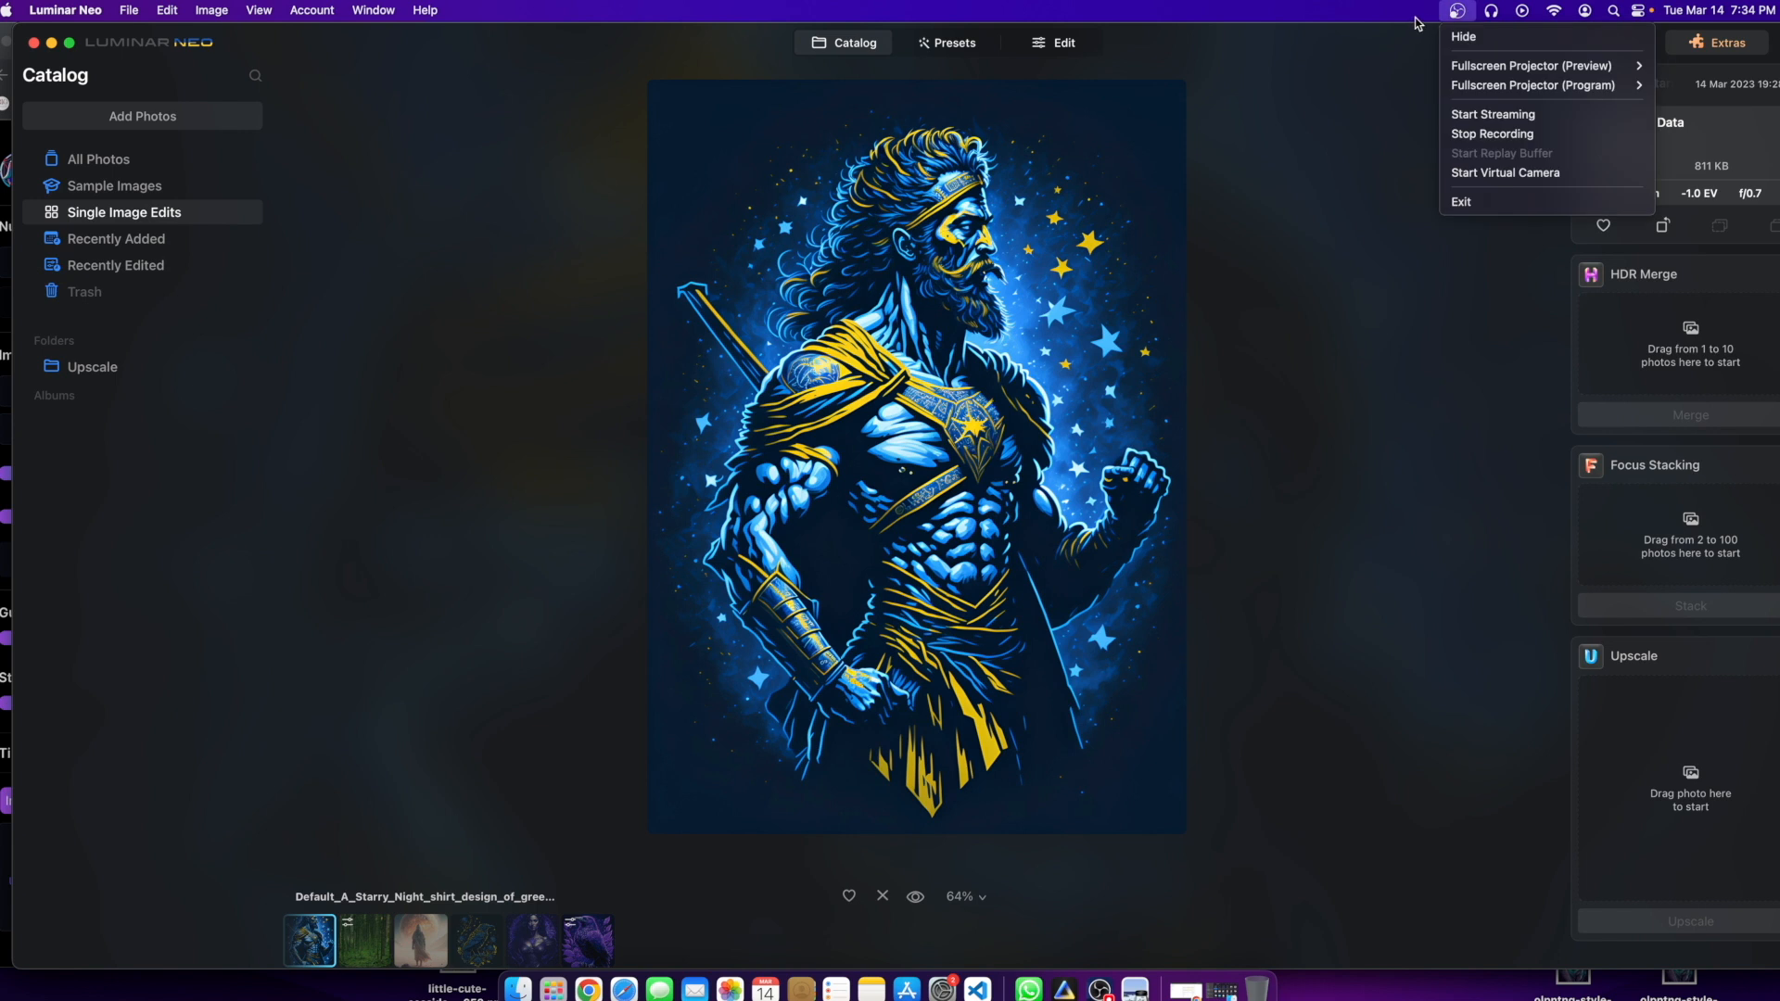
{"action": "mouse_move", "coordinate": [1195, 29]}
{"action": "left_mouse_down"}
{"action": "mouse_move", "coordinate": [1155, 28]}
{"action": "mouse_move", "coordinate": [1172, 31]}
{"action": "left_mouse_up"}
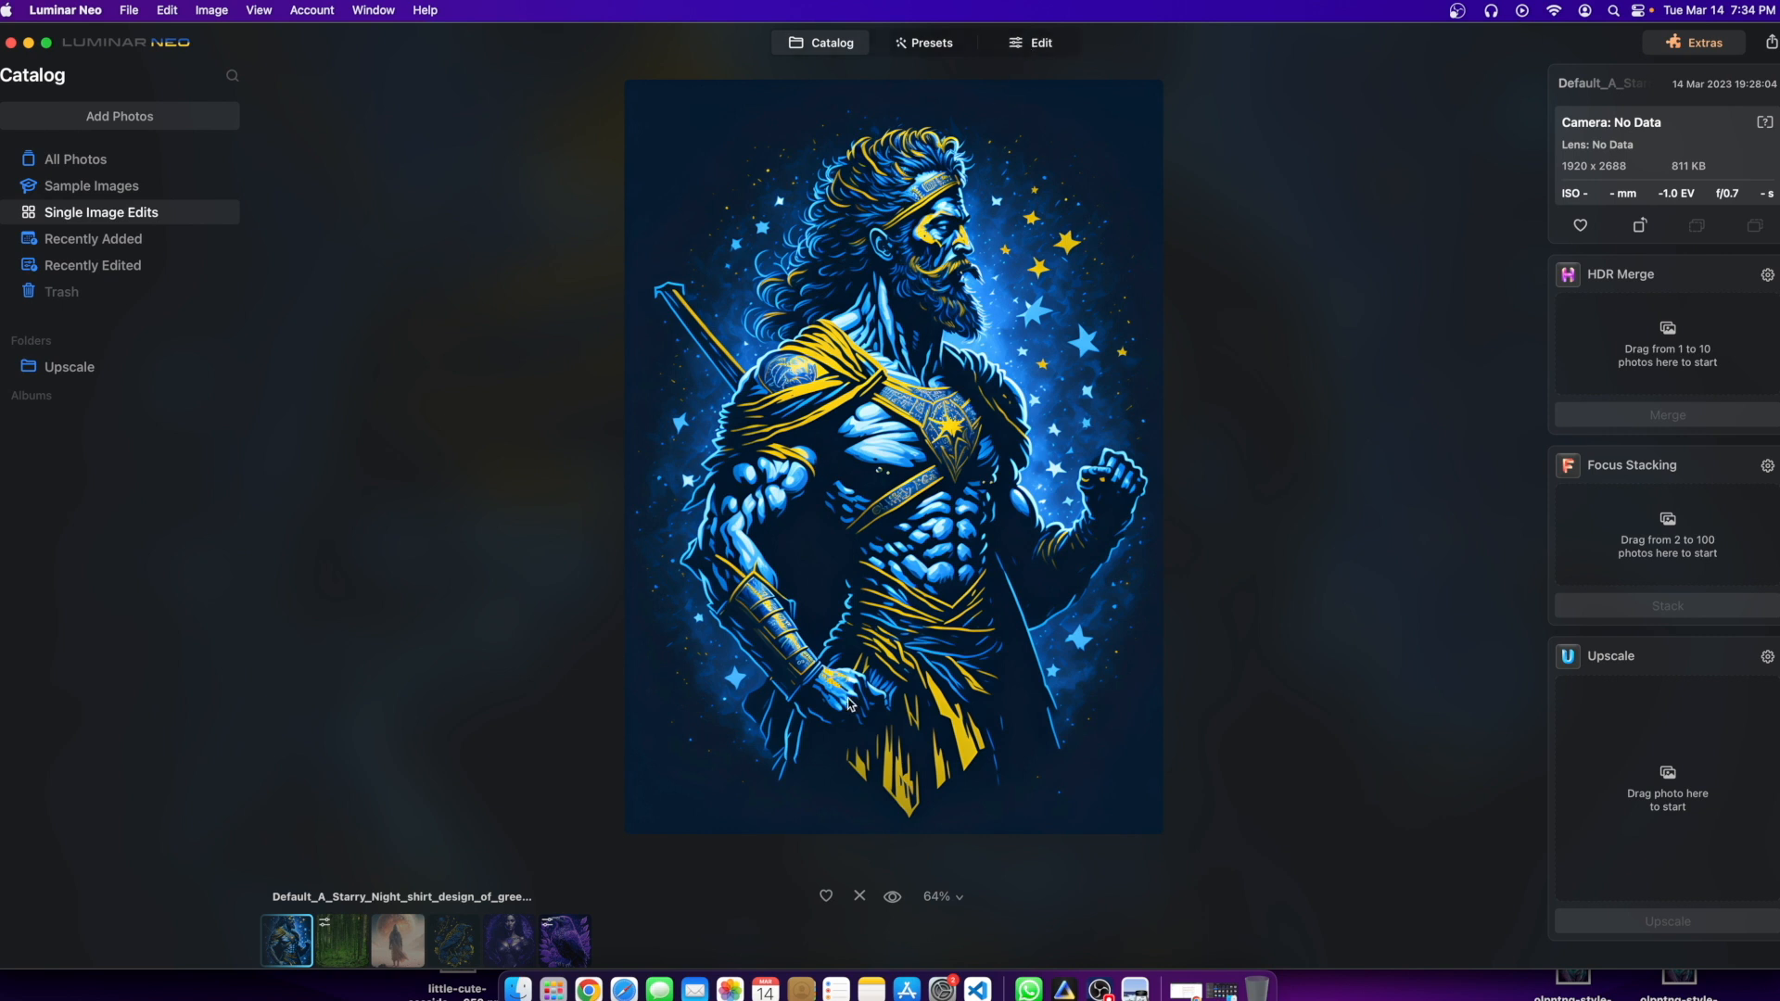
Step: Erase the staff sticking out behind the warrior's shoulder using the Erase tool at brush size 20
{"action": "left_click", "coordinate": [1028, 46]}
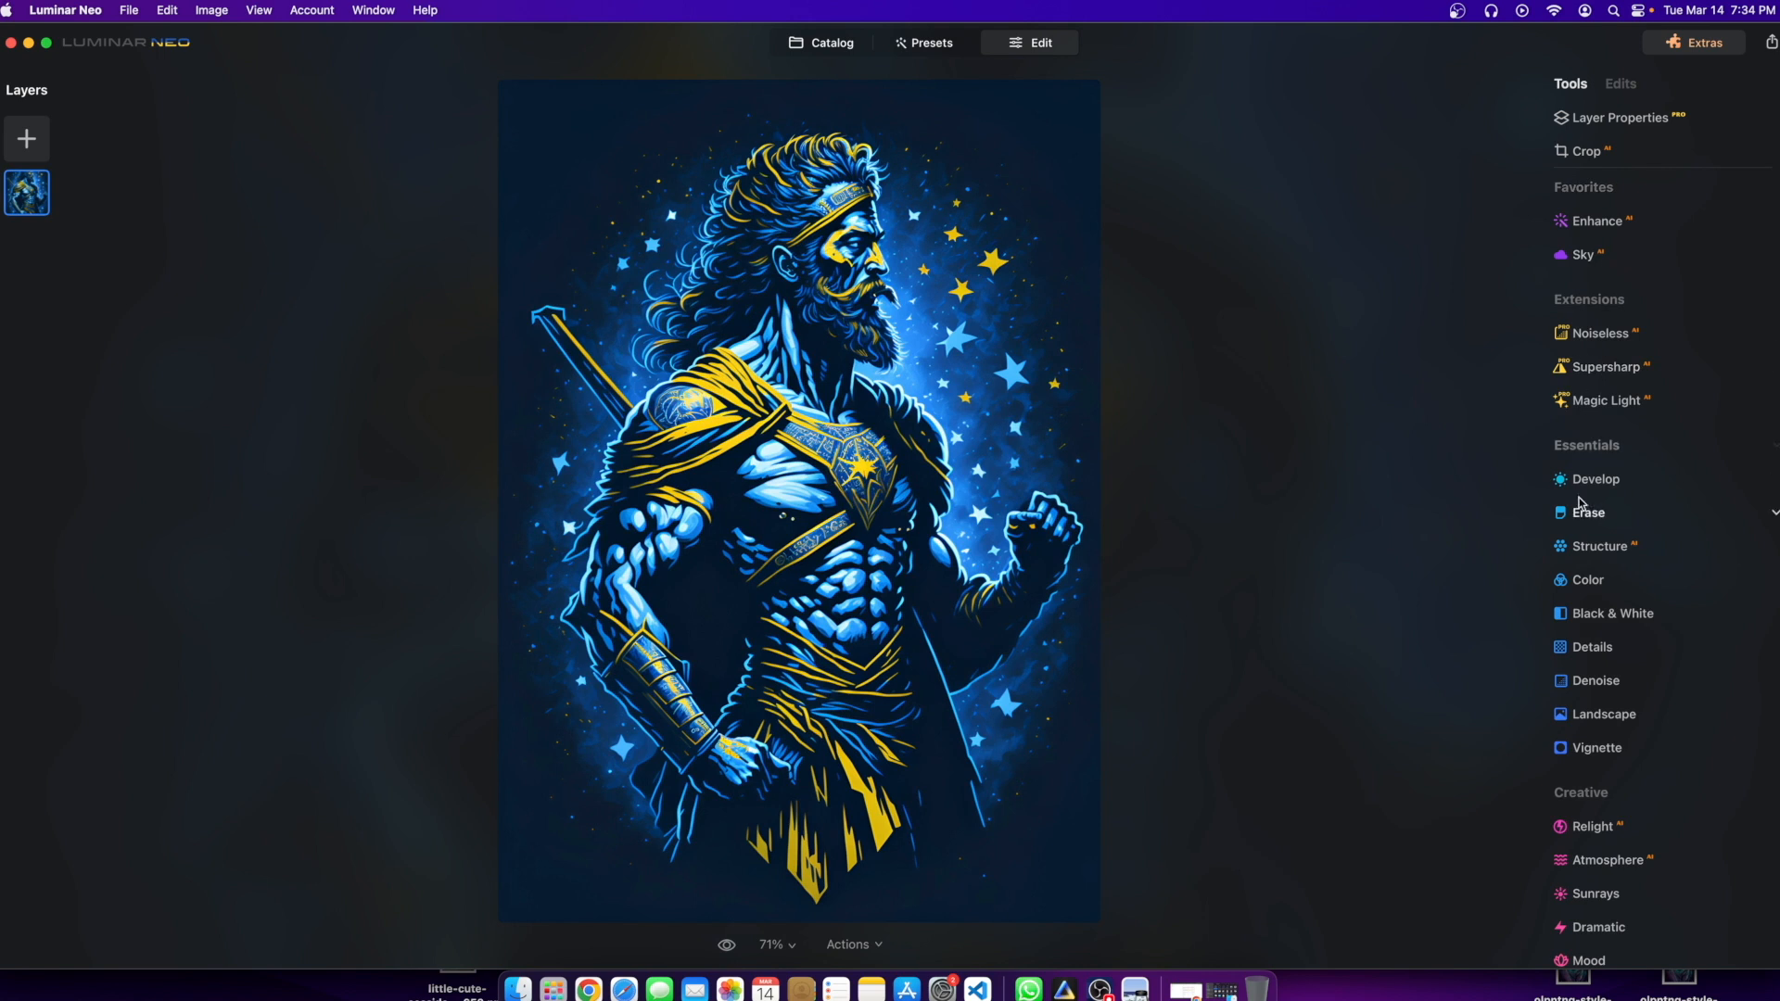
{"action": "left_click", "coordinate": [1589, 513]}
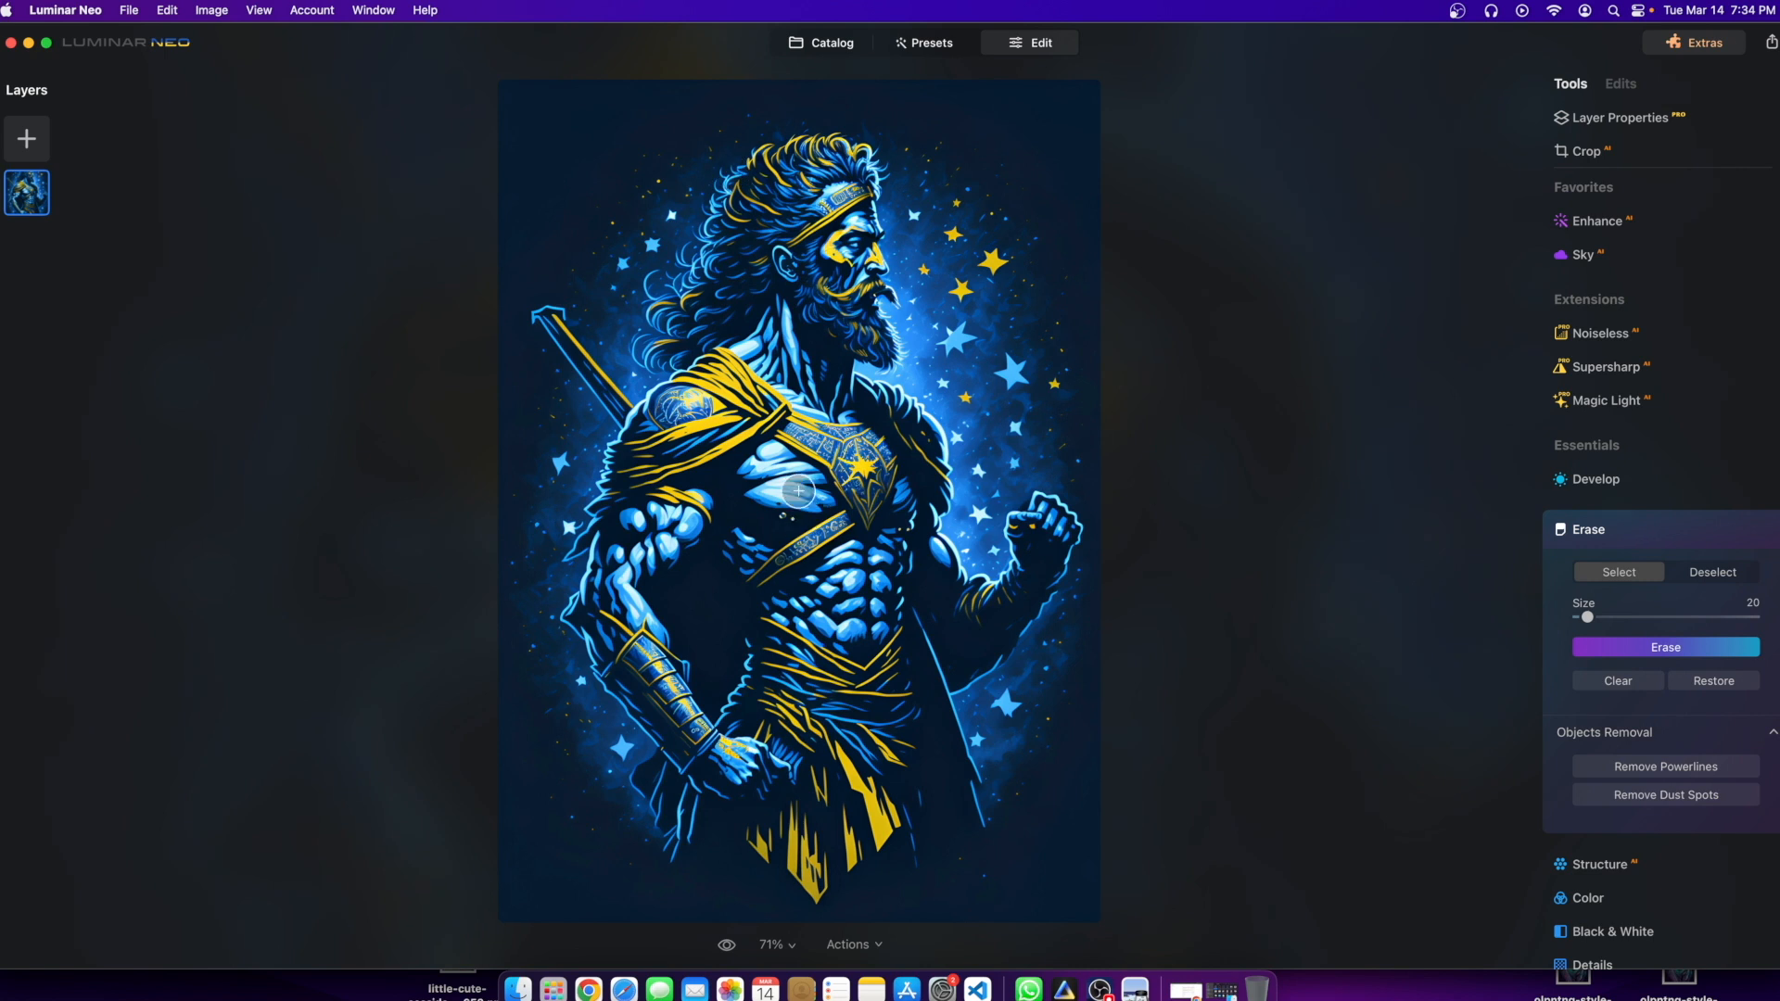
{"action": "mouse_move", "coordinate": [574, 333]}
{"action": "left_mouse_down"}
{"action": "mouse_move", "coordinate": [542, 310]}
{"action": "mouse_move", "coordinate": [629, 419]}
{"action": "left_mouse_up"}
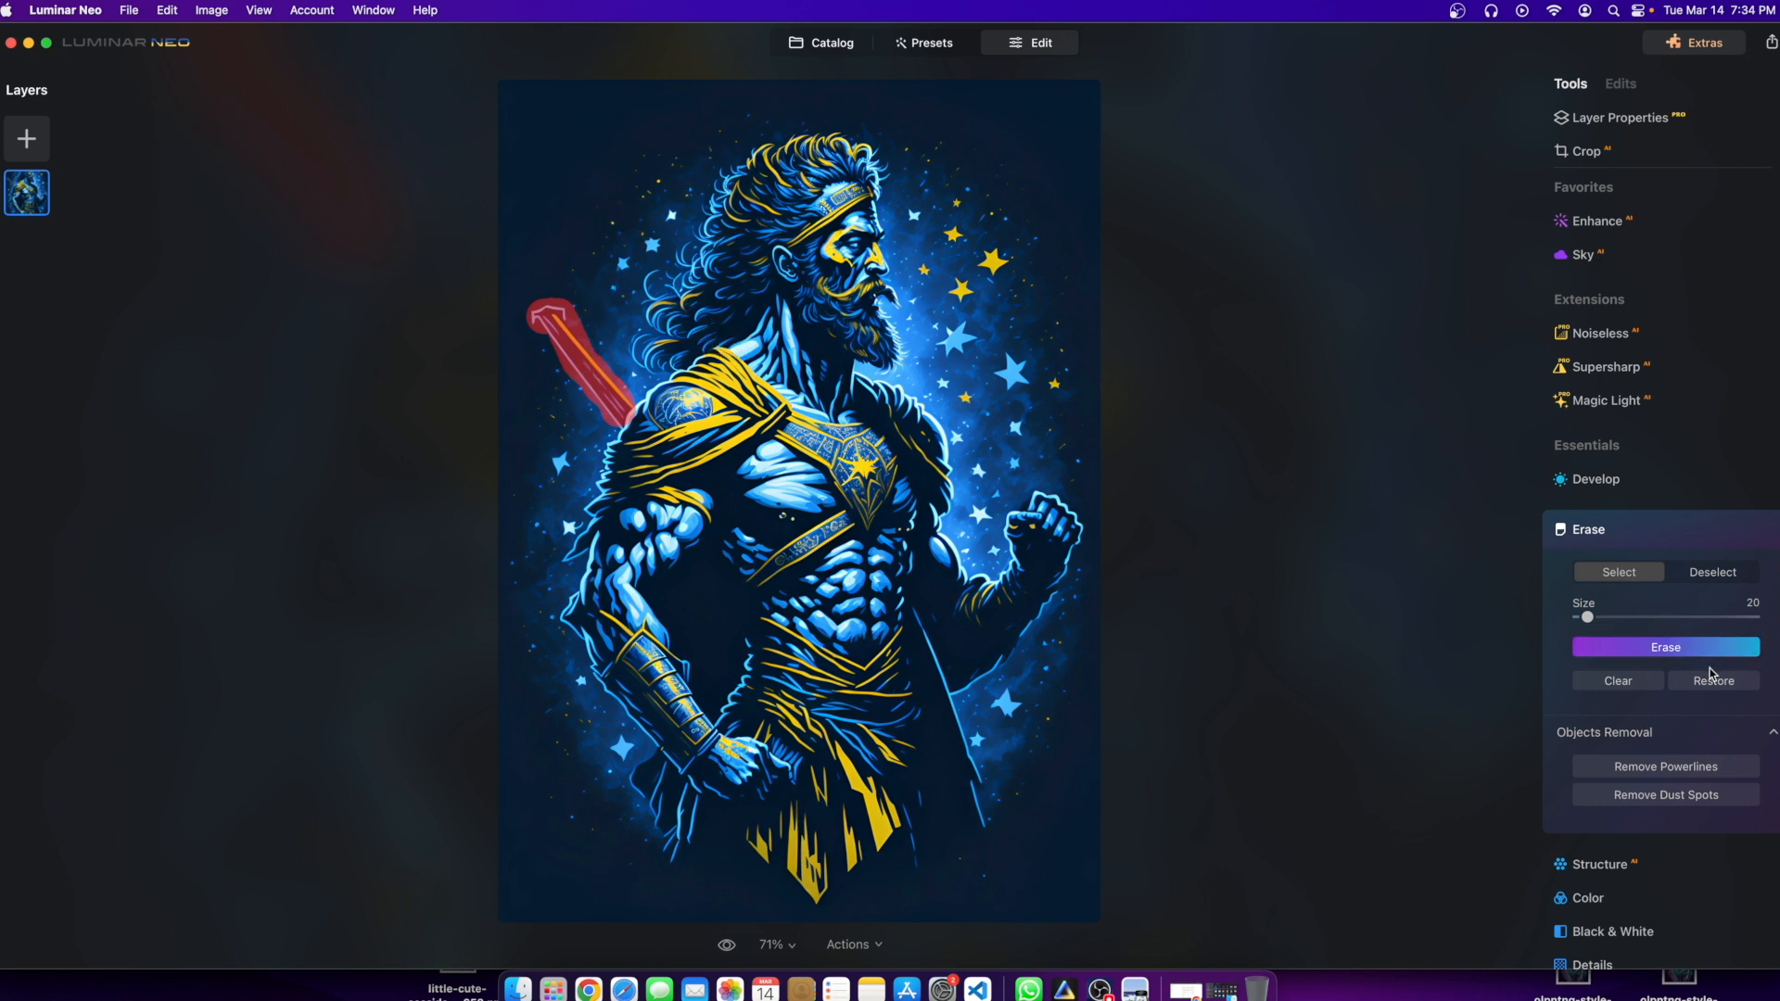
{"action": "left_click", "coordinate": [1685, 654]}
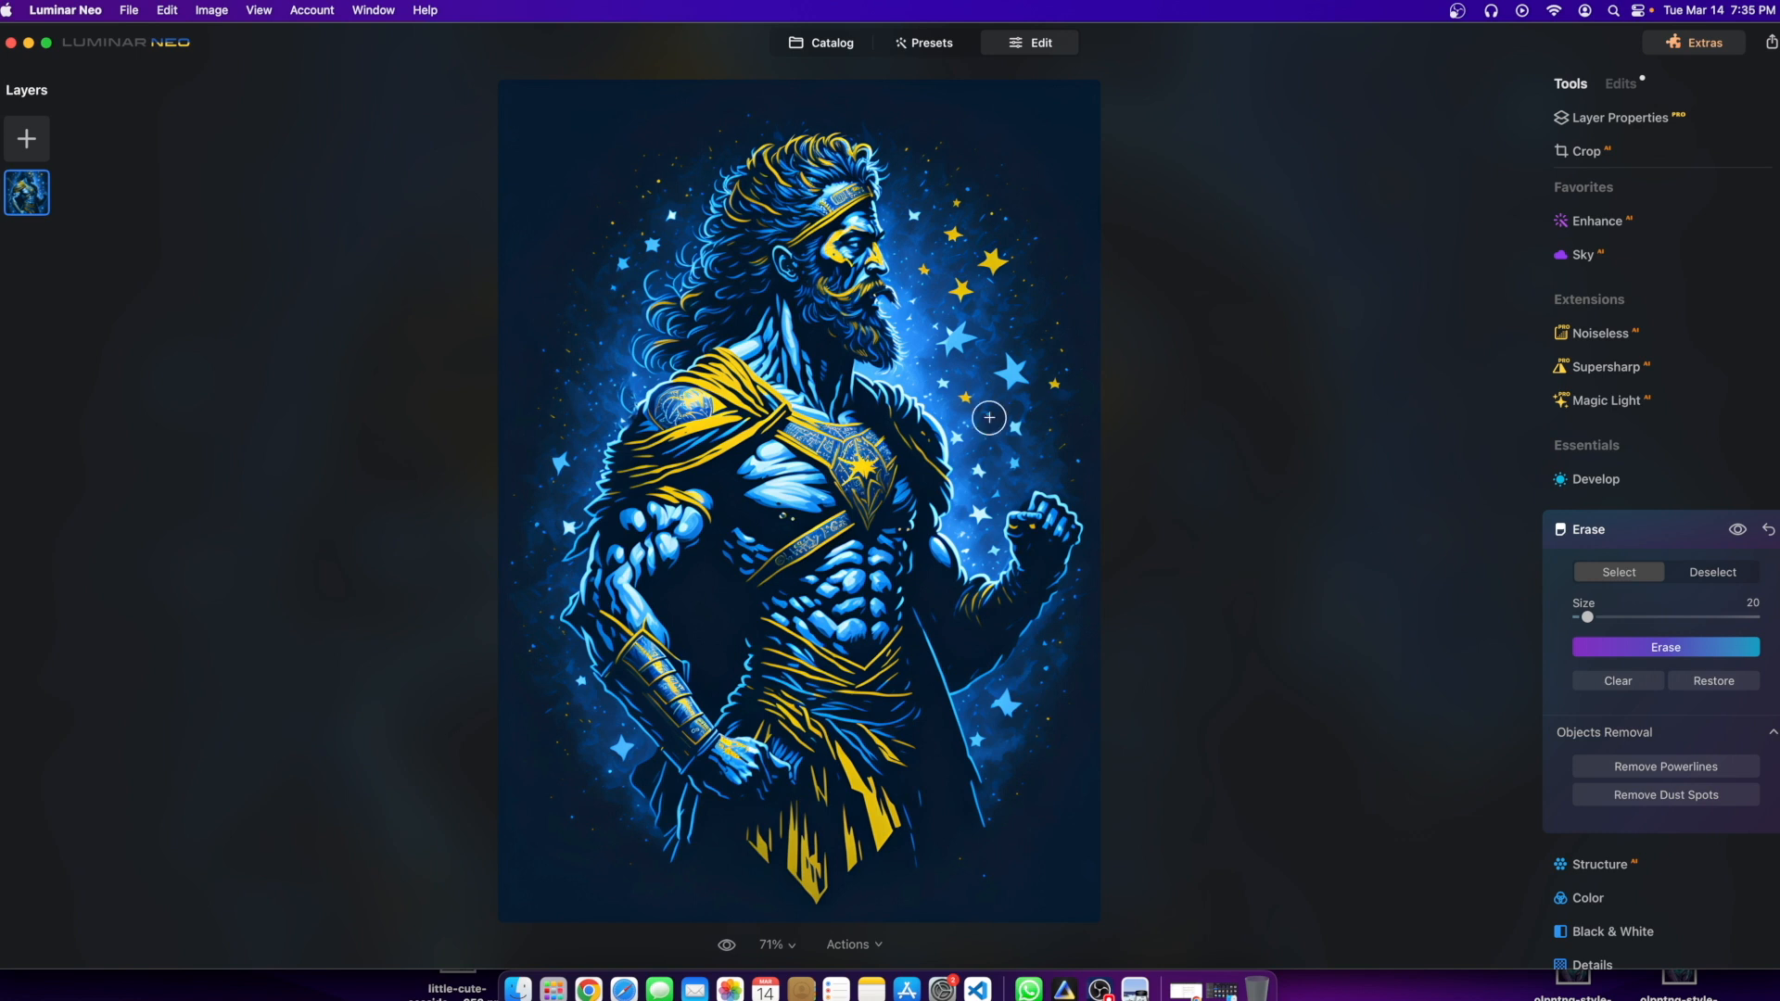
Step: Set the Erase brush size to 10 and erase the small area beside the warrior's hand at his waist
{"action": "scroll", "coordinate": [785, 856], "scroll_direction": "down", "scroll_amount": 3}
{"action": "scroll", "coordinate": [743, 752], "scroll_direction": "up", "scroll_amount": 3}
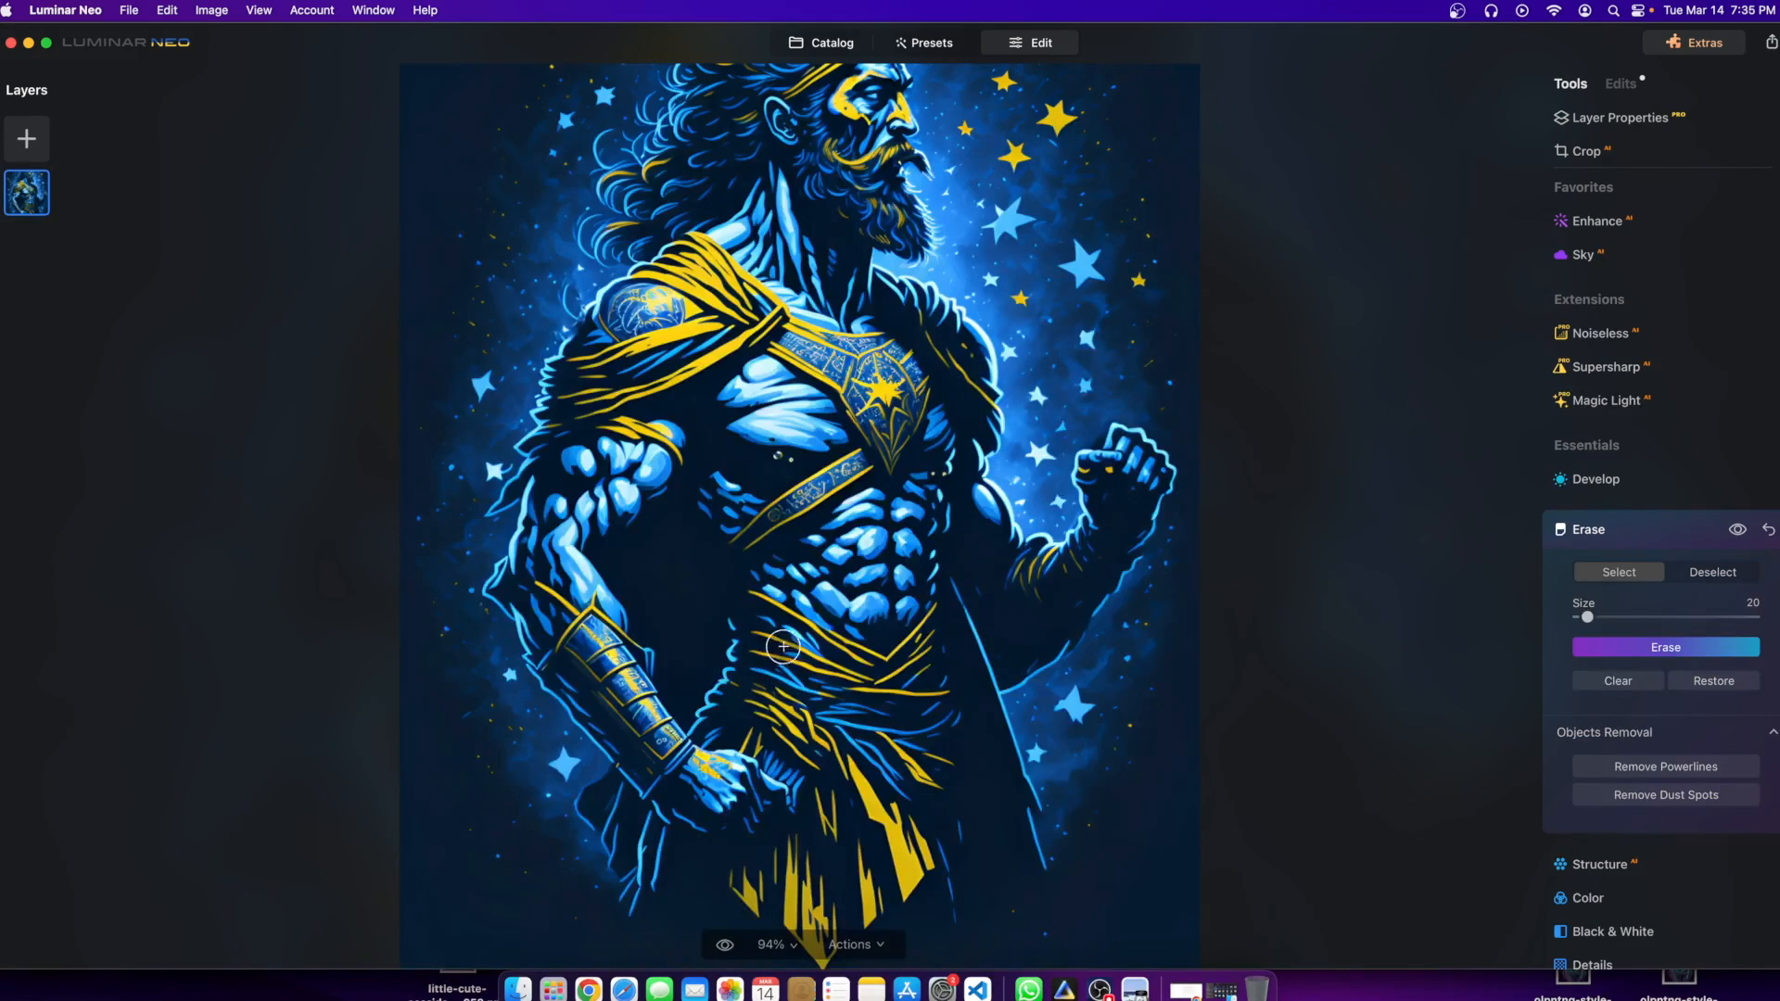
{"action": "scroll", "coordinate": [533, 323], "scroll_direction": "down", "scroll_amount": 3}
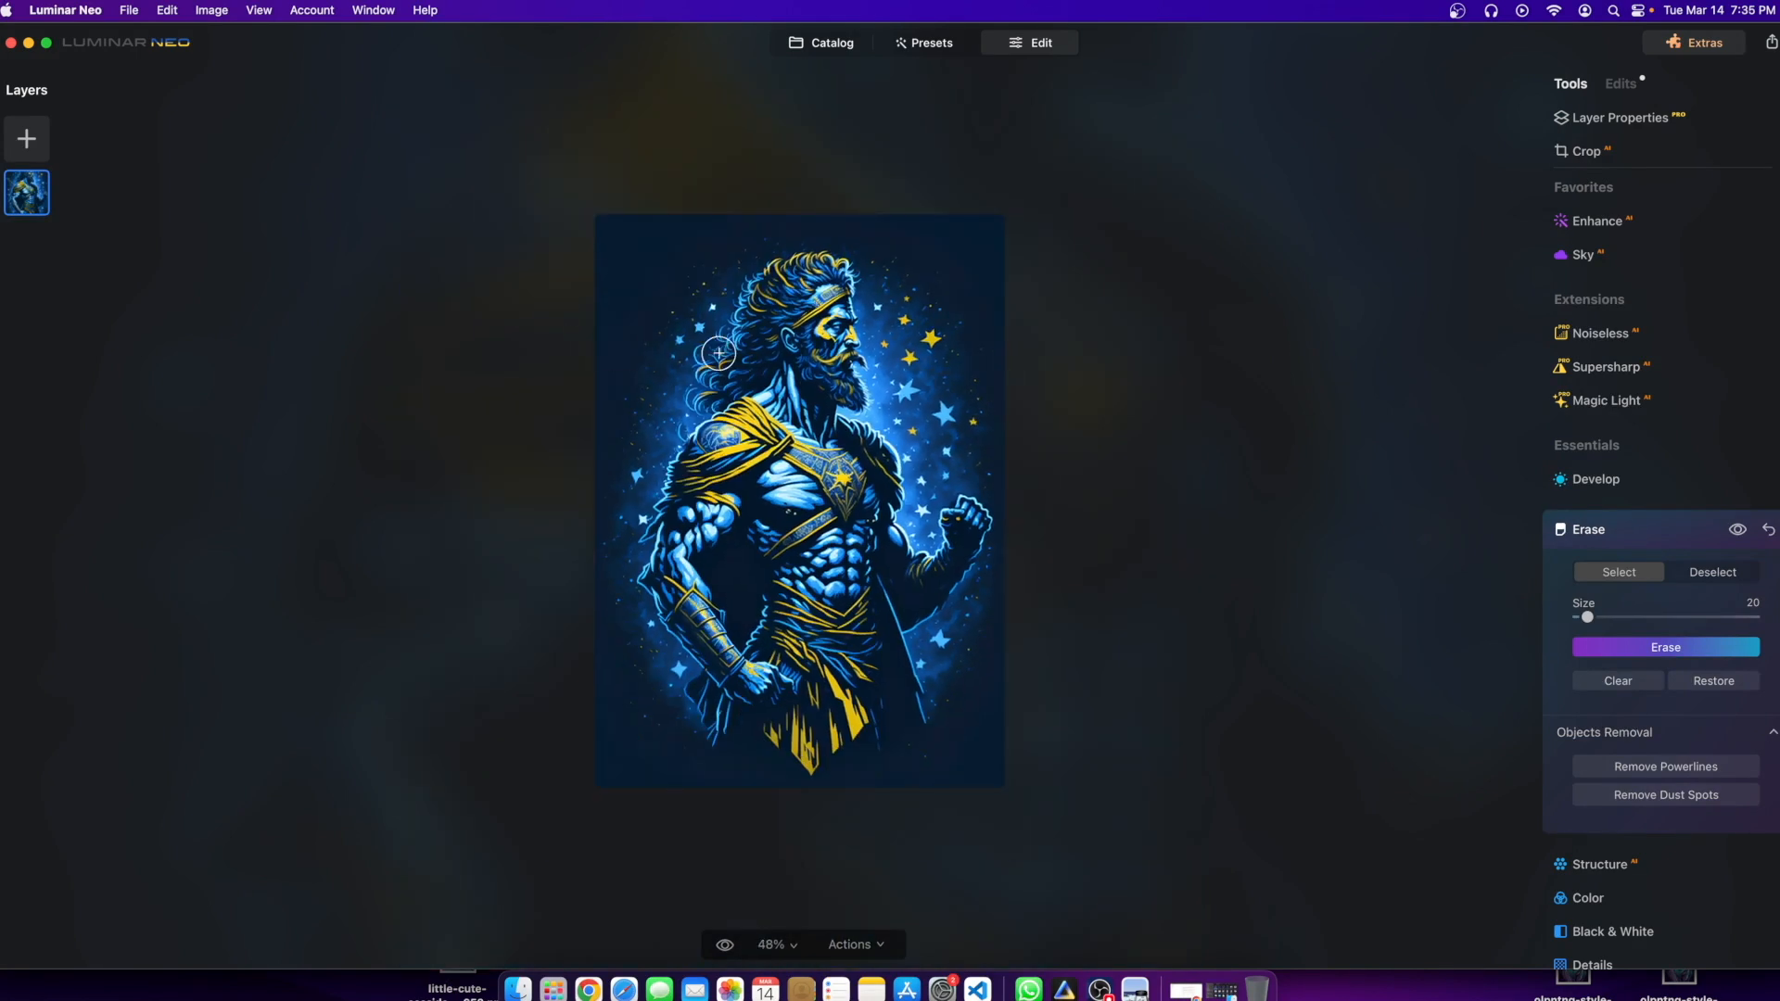
{"action": "scroll", "coordinate": [790, 266], "scroll_direction": "up", "scroll_amount": 2}
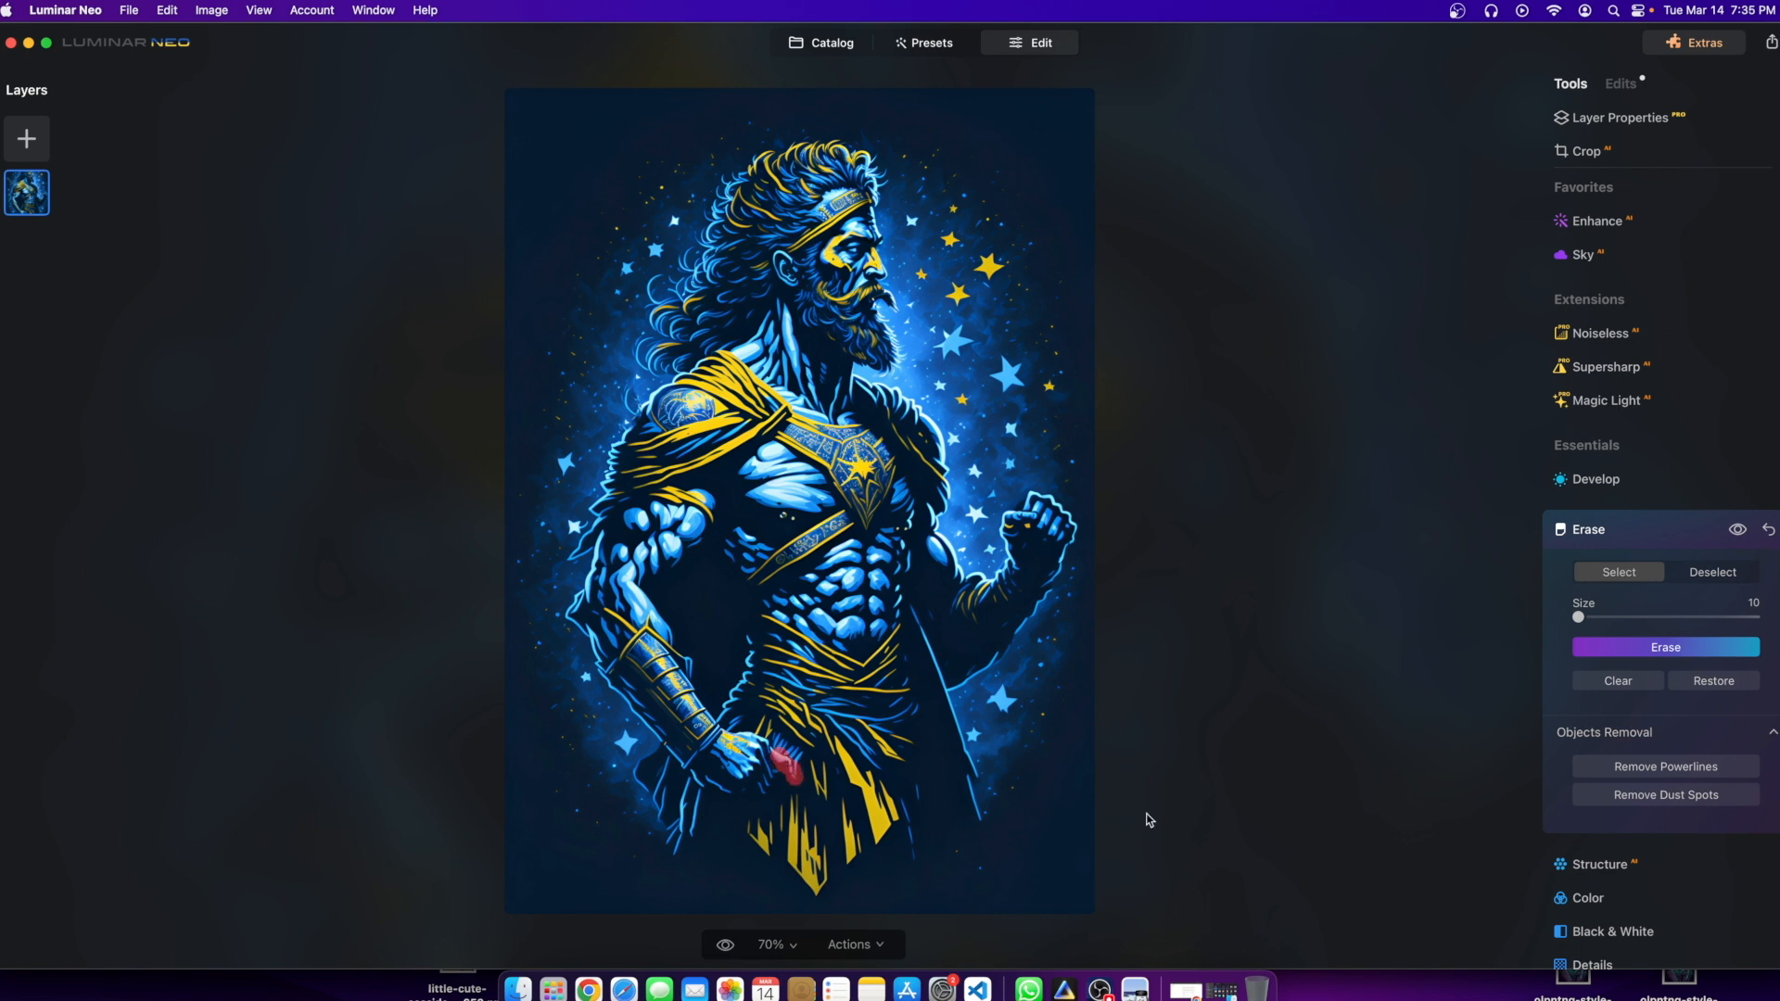
{"action": "left_click", "coordinate": [1655, 649]}
{"action": "left_click", "coordinate": [1771, 42]}
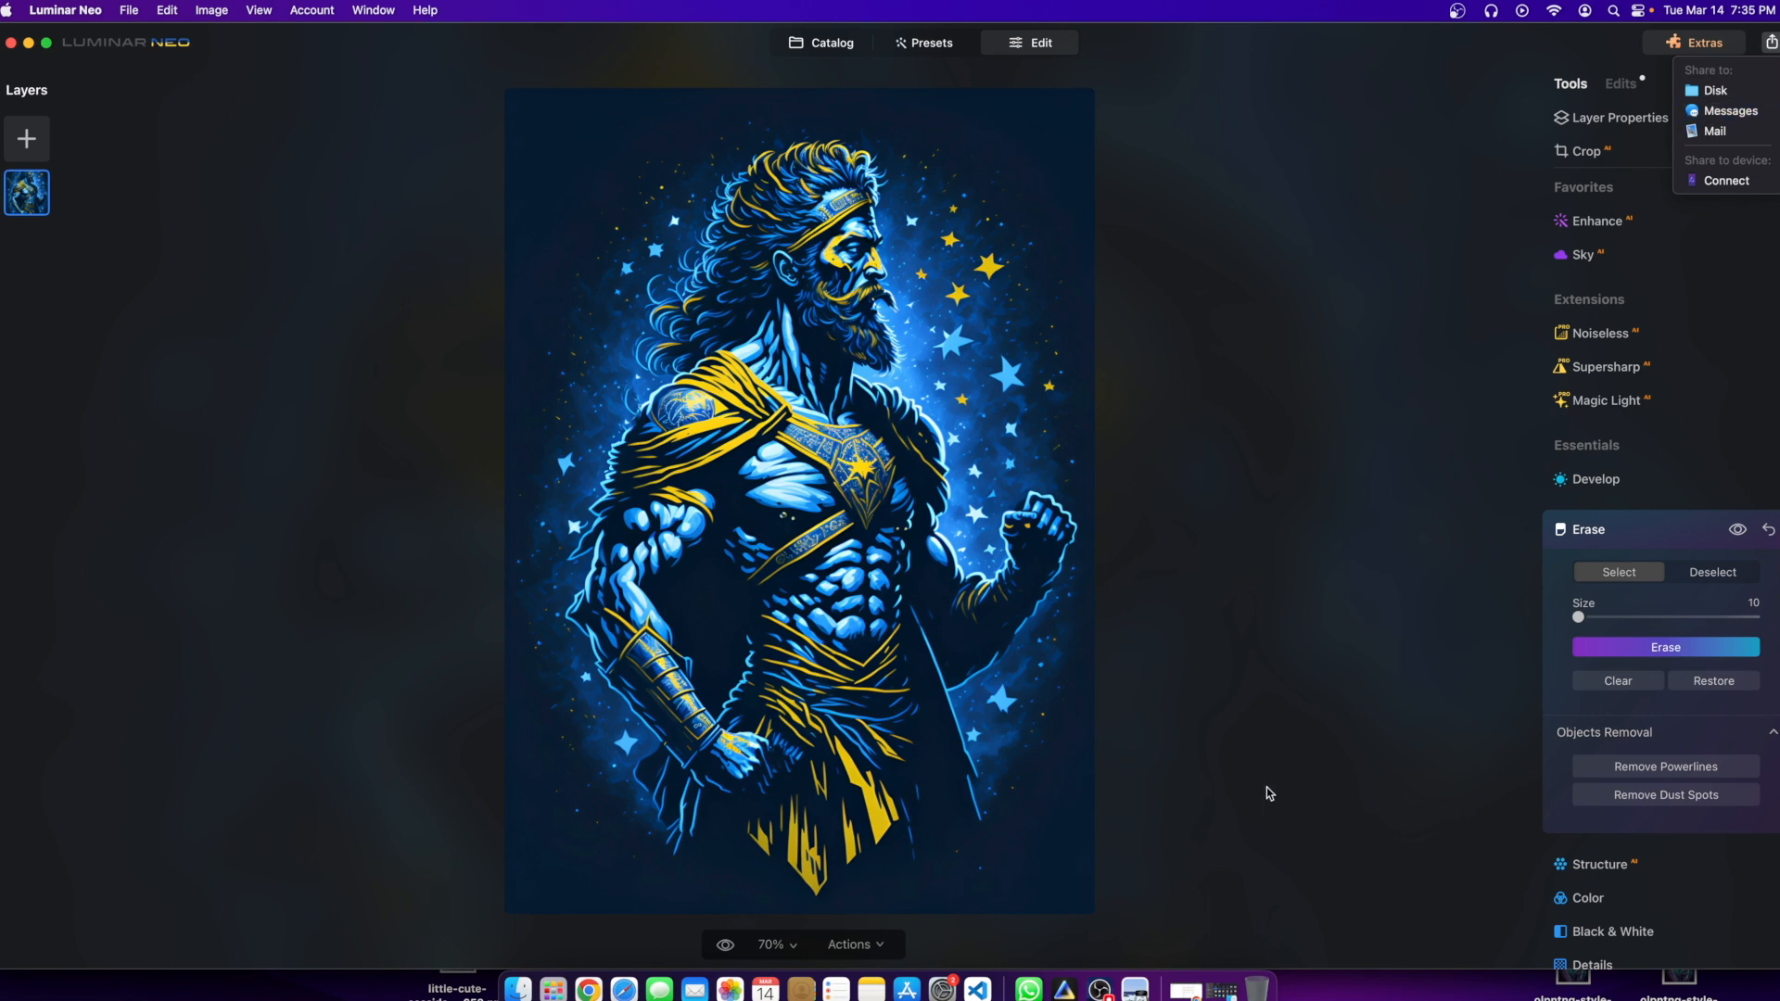
{"action": "left_click", "coordinate": [1204, 839]}
{"action": "left_click", "coordinate": [851, 943]}
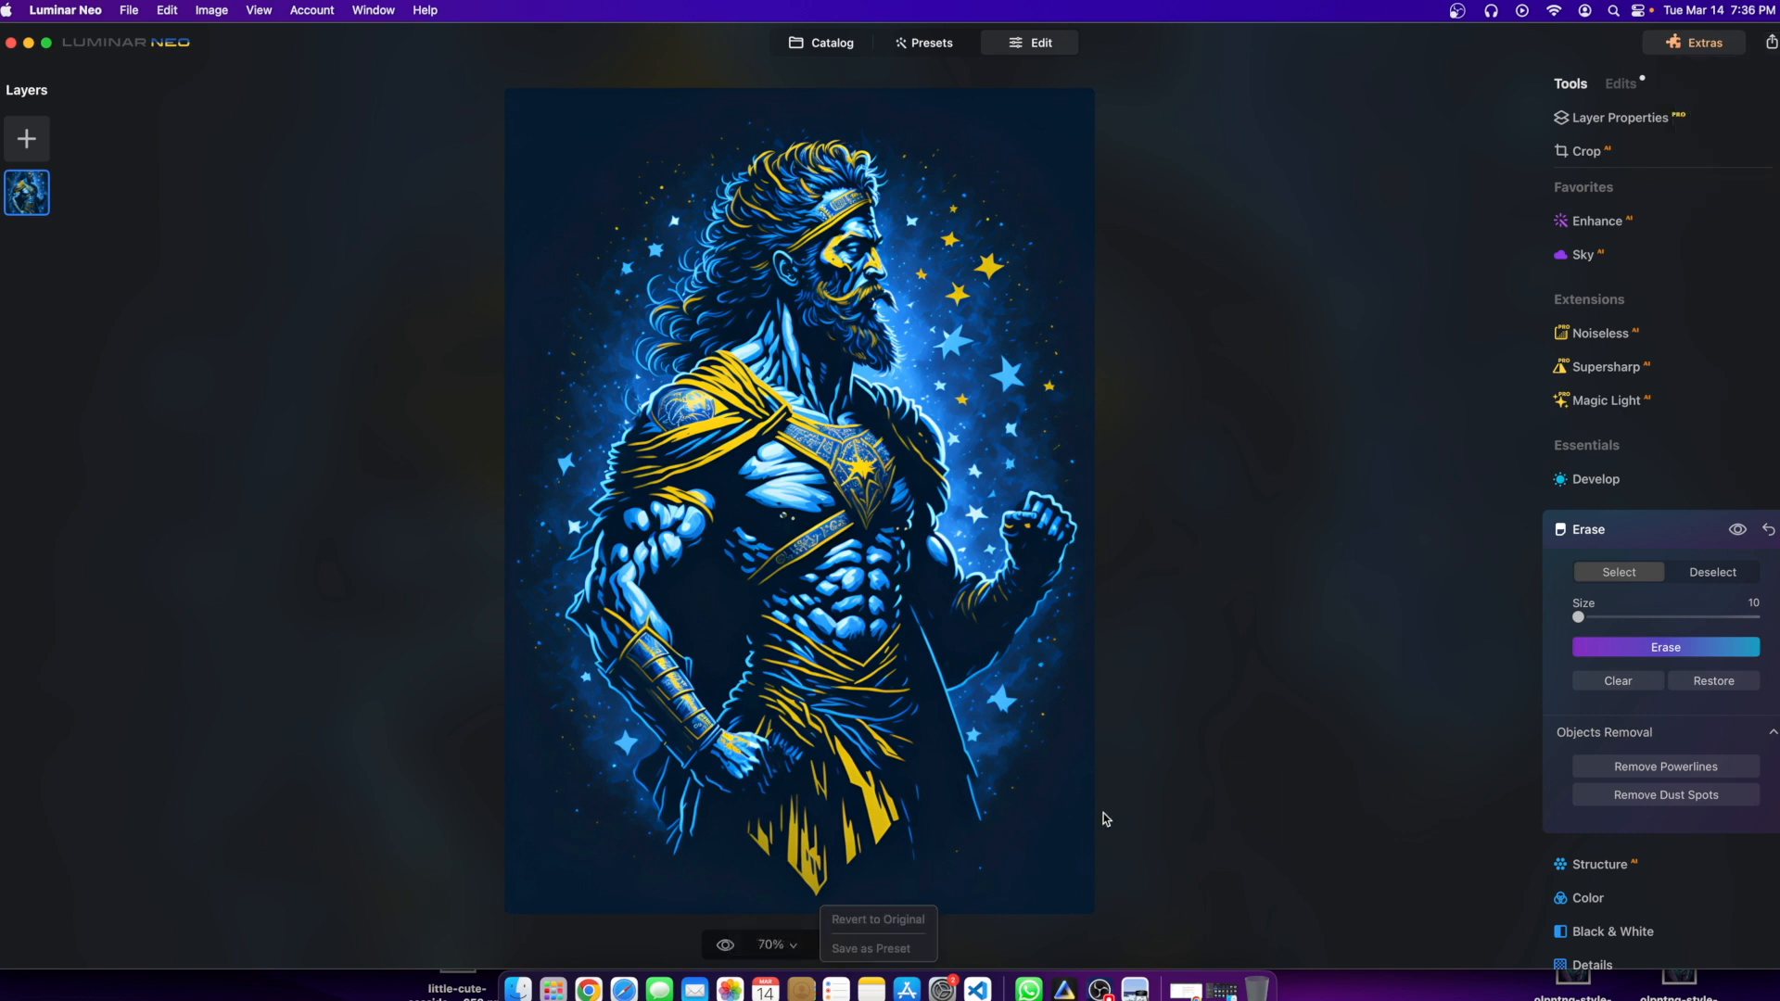
Step: Switch to Leonardo.Ai in Chrome and save the upscaled green-and-violet Zeus image to the computer
{"action": "left_click", "coordinate": [587, 989]}
{"action": "scroll", "coordinate": [612, 623], "scroll_direction": "up", "scroll_amount": 4}
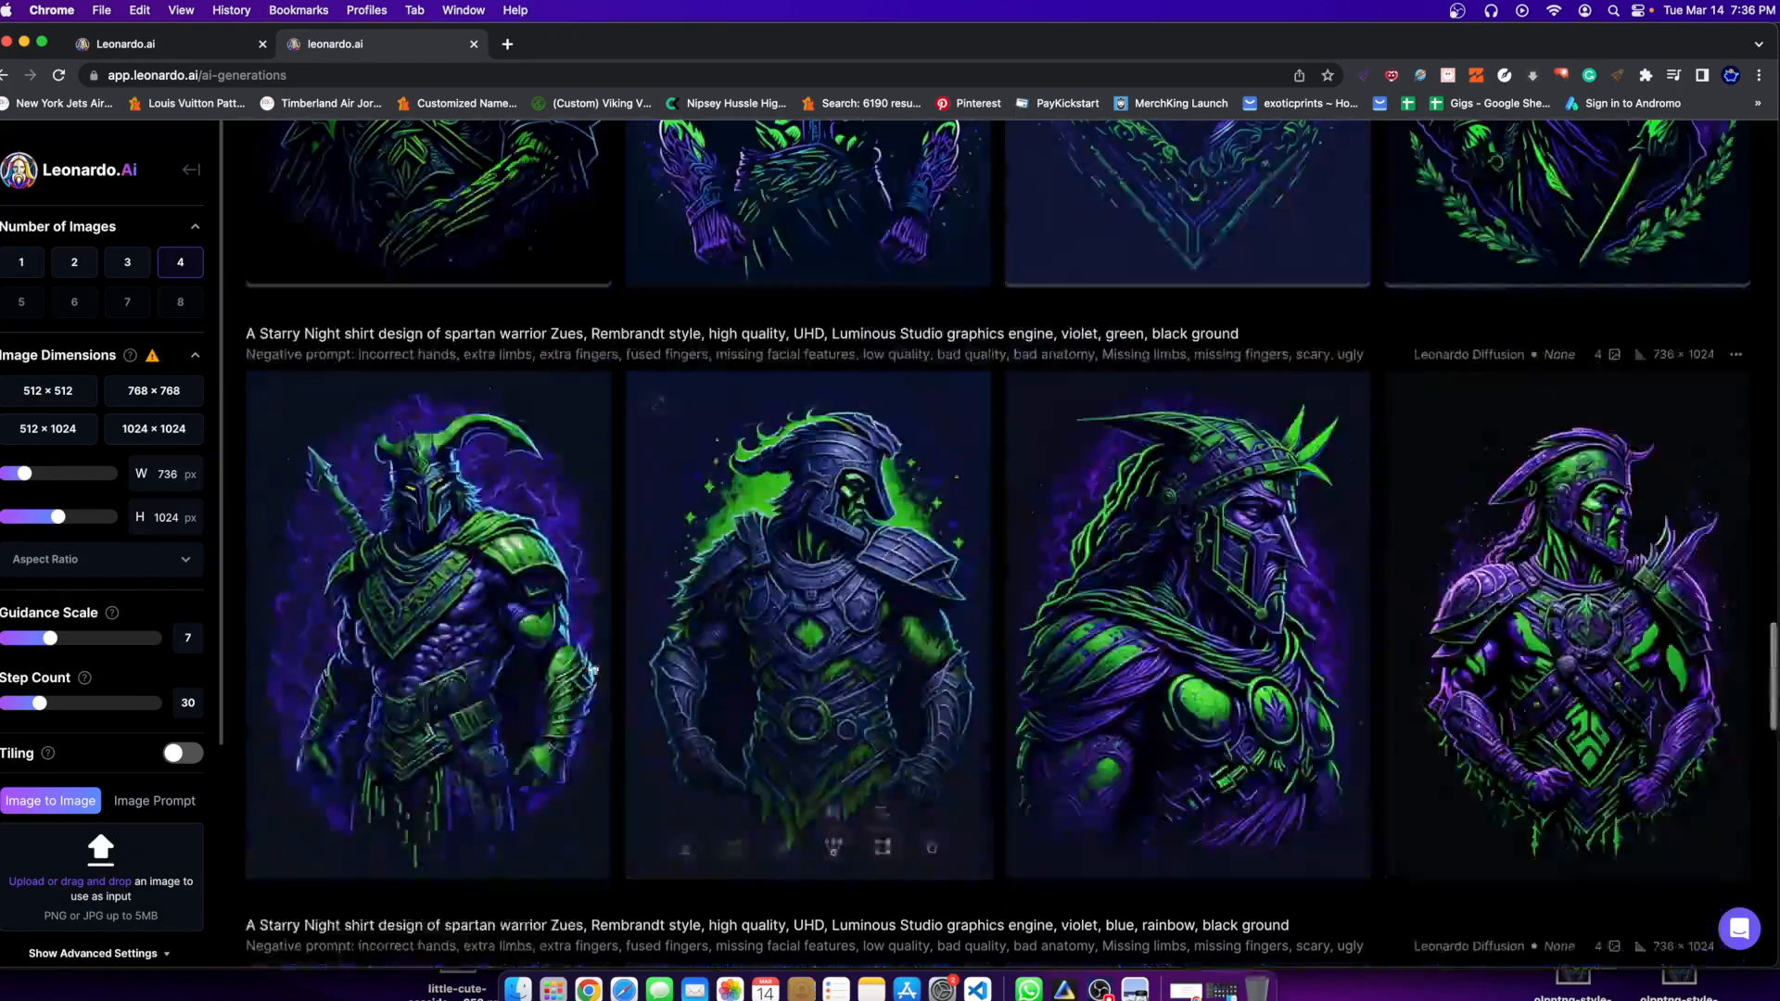
{"action": "scroll", "coordinate": [612, 623], "scroll_direction": "up", "scroll_amount": 10}
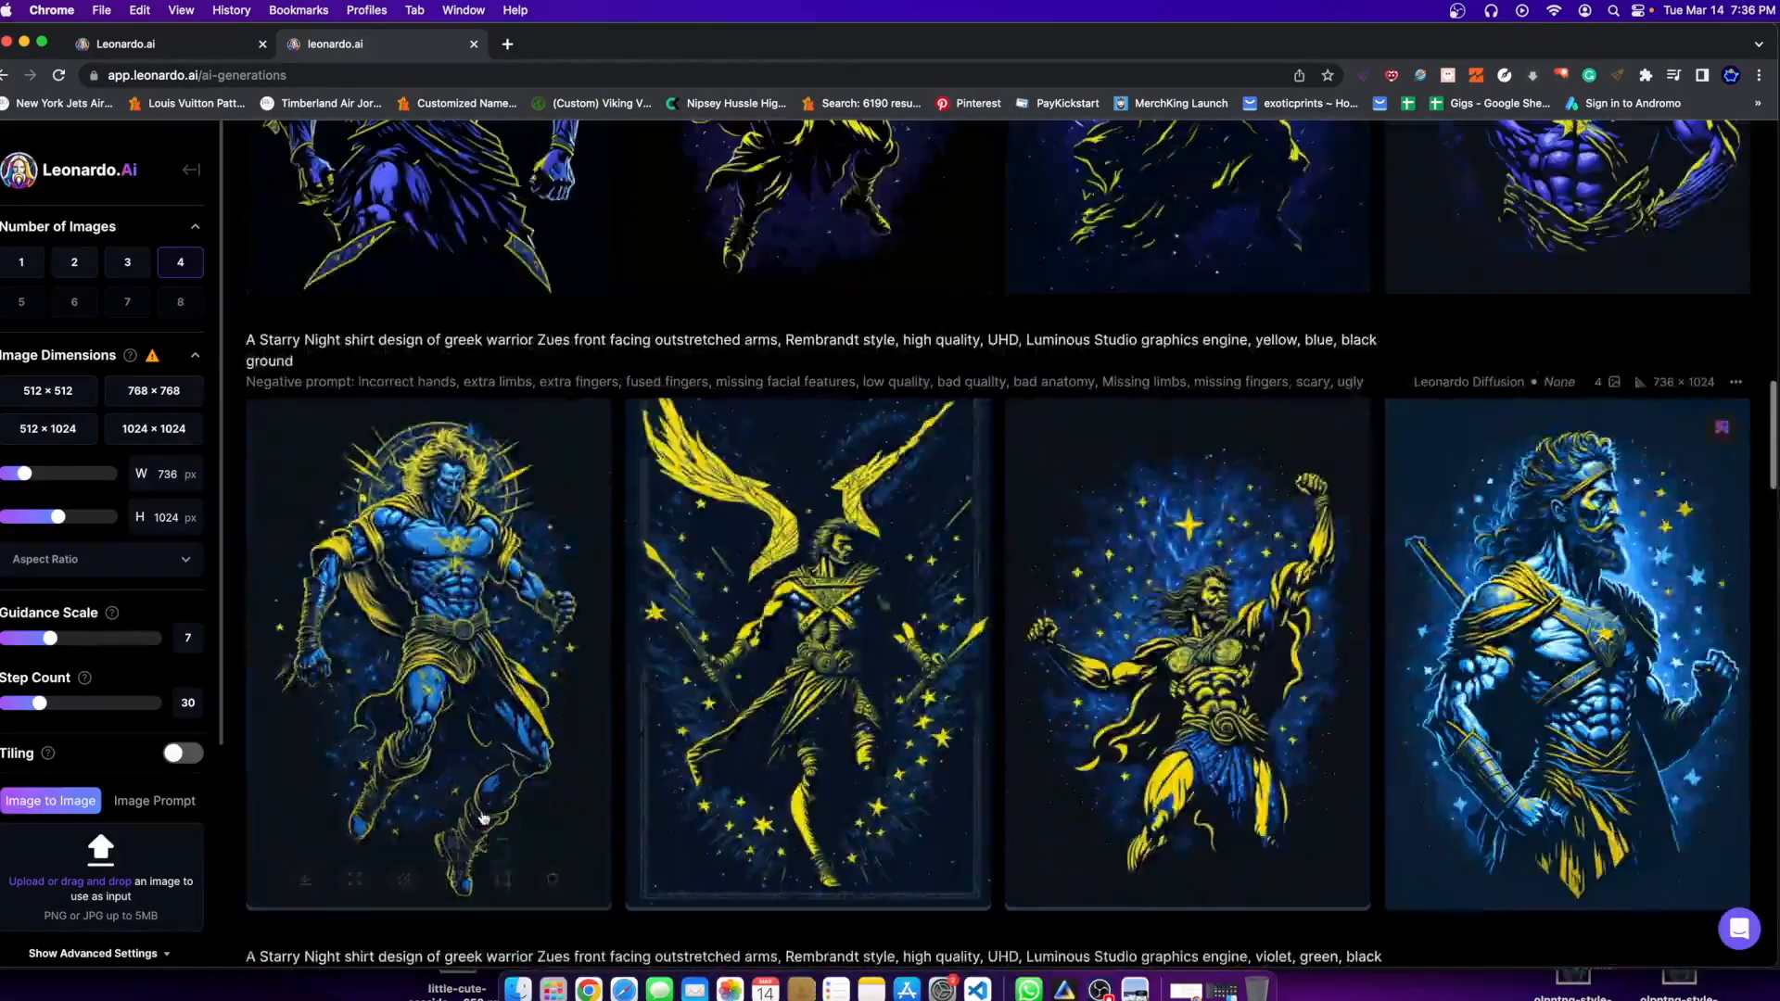
{"action": "scroll", "coordinate": [483, 818], "scroll_direction": "down", "scroll_amount": 5}
{"action": "left_click", "coordinate": [496, 584]}
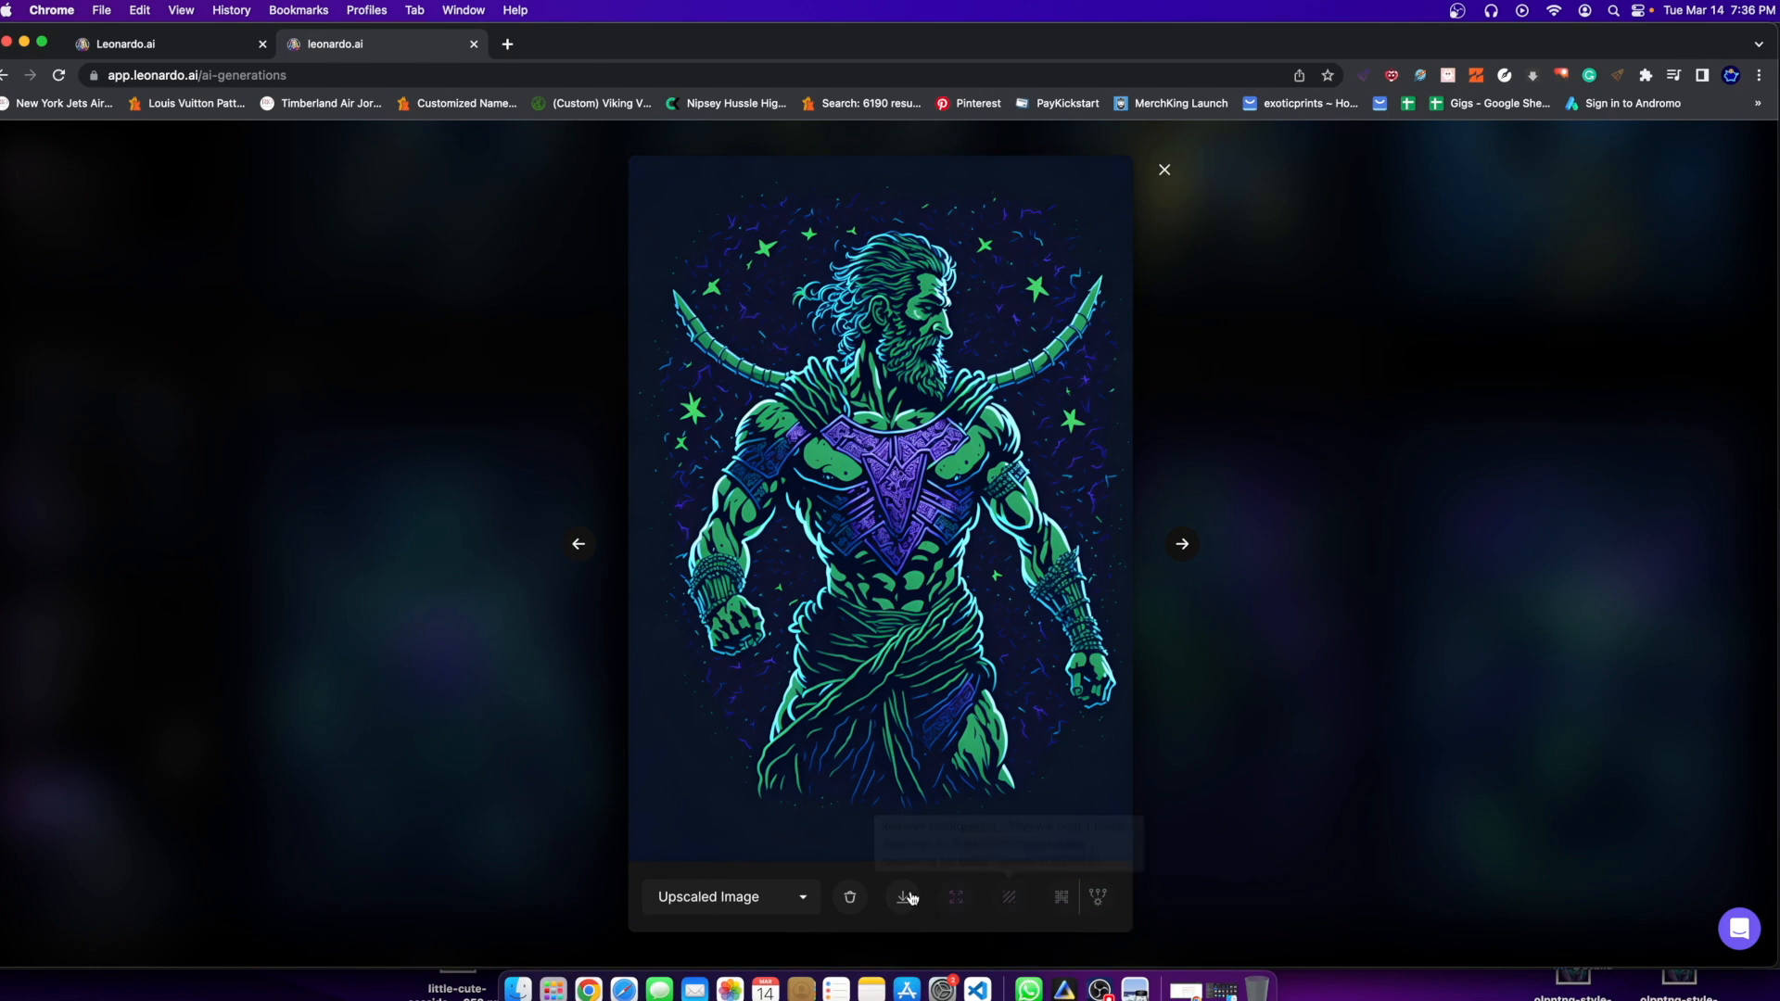
{"action": "right_click", "coordinate": [881, 694]}
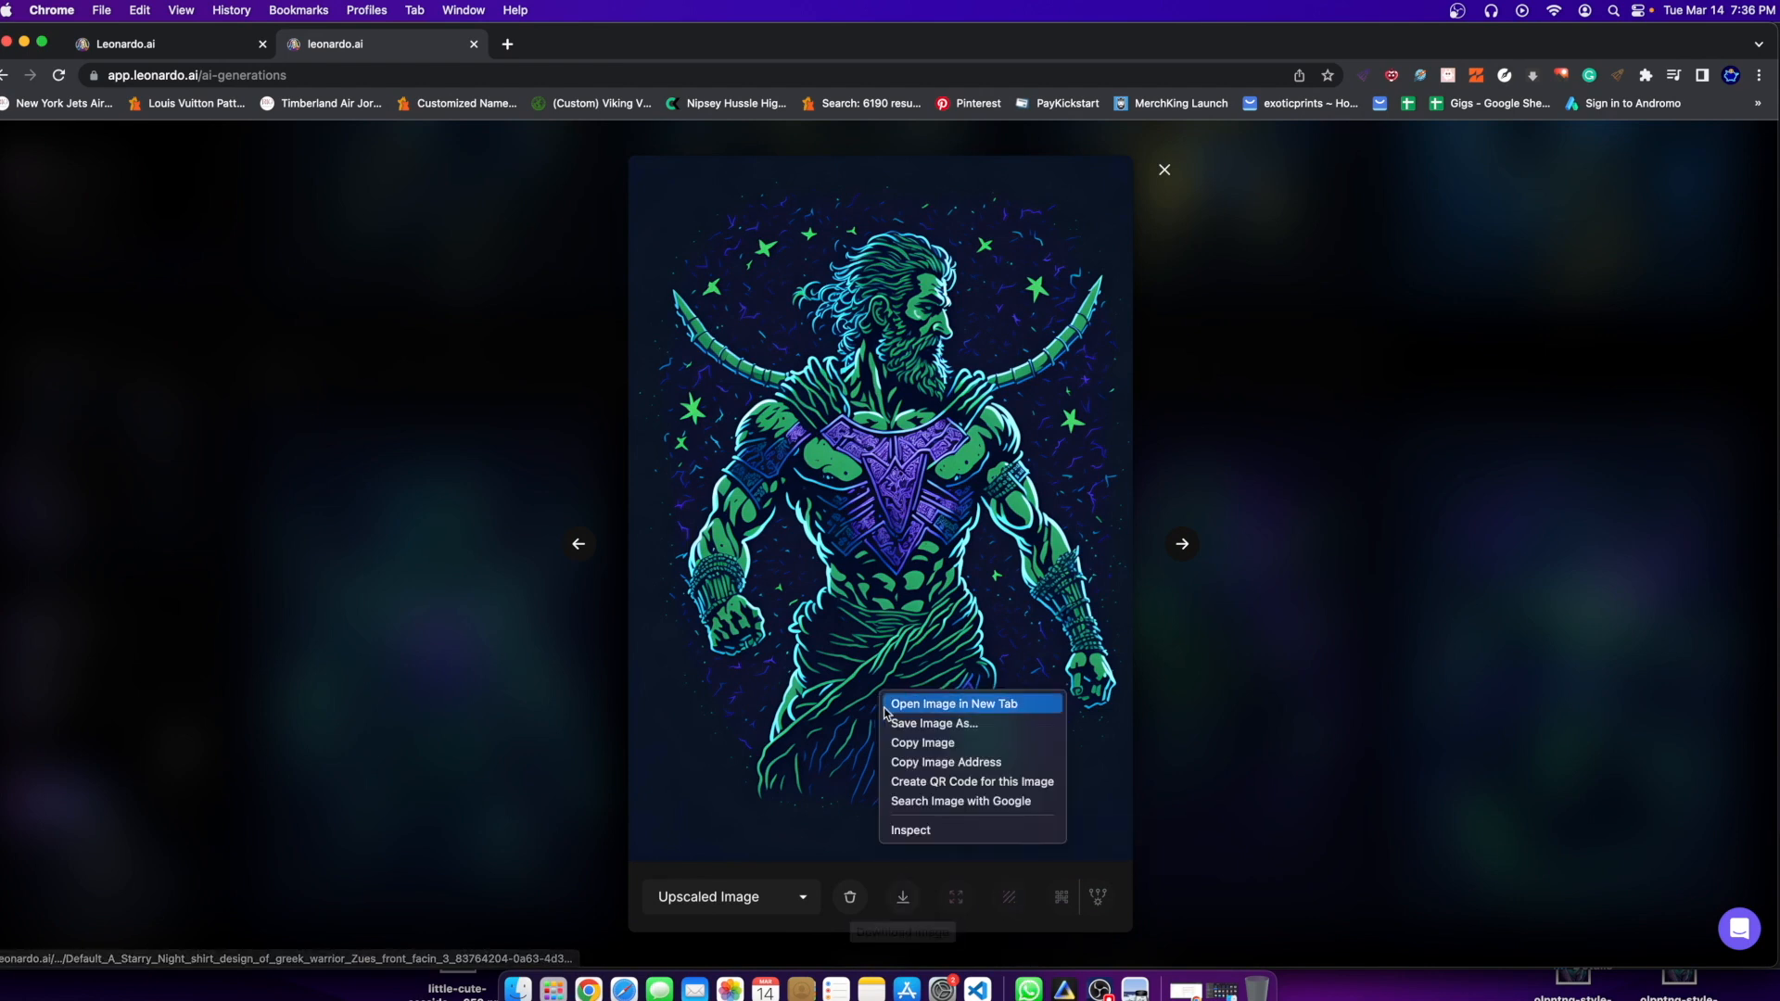
{"action": "left_click", "coordinate": [932, 720]}
{"action": "left_click", "coordinate": [1184, 665]}
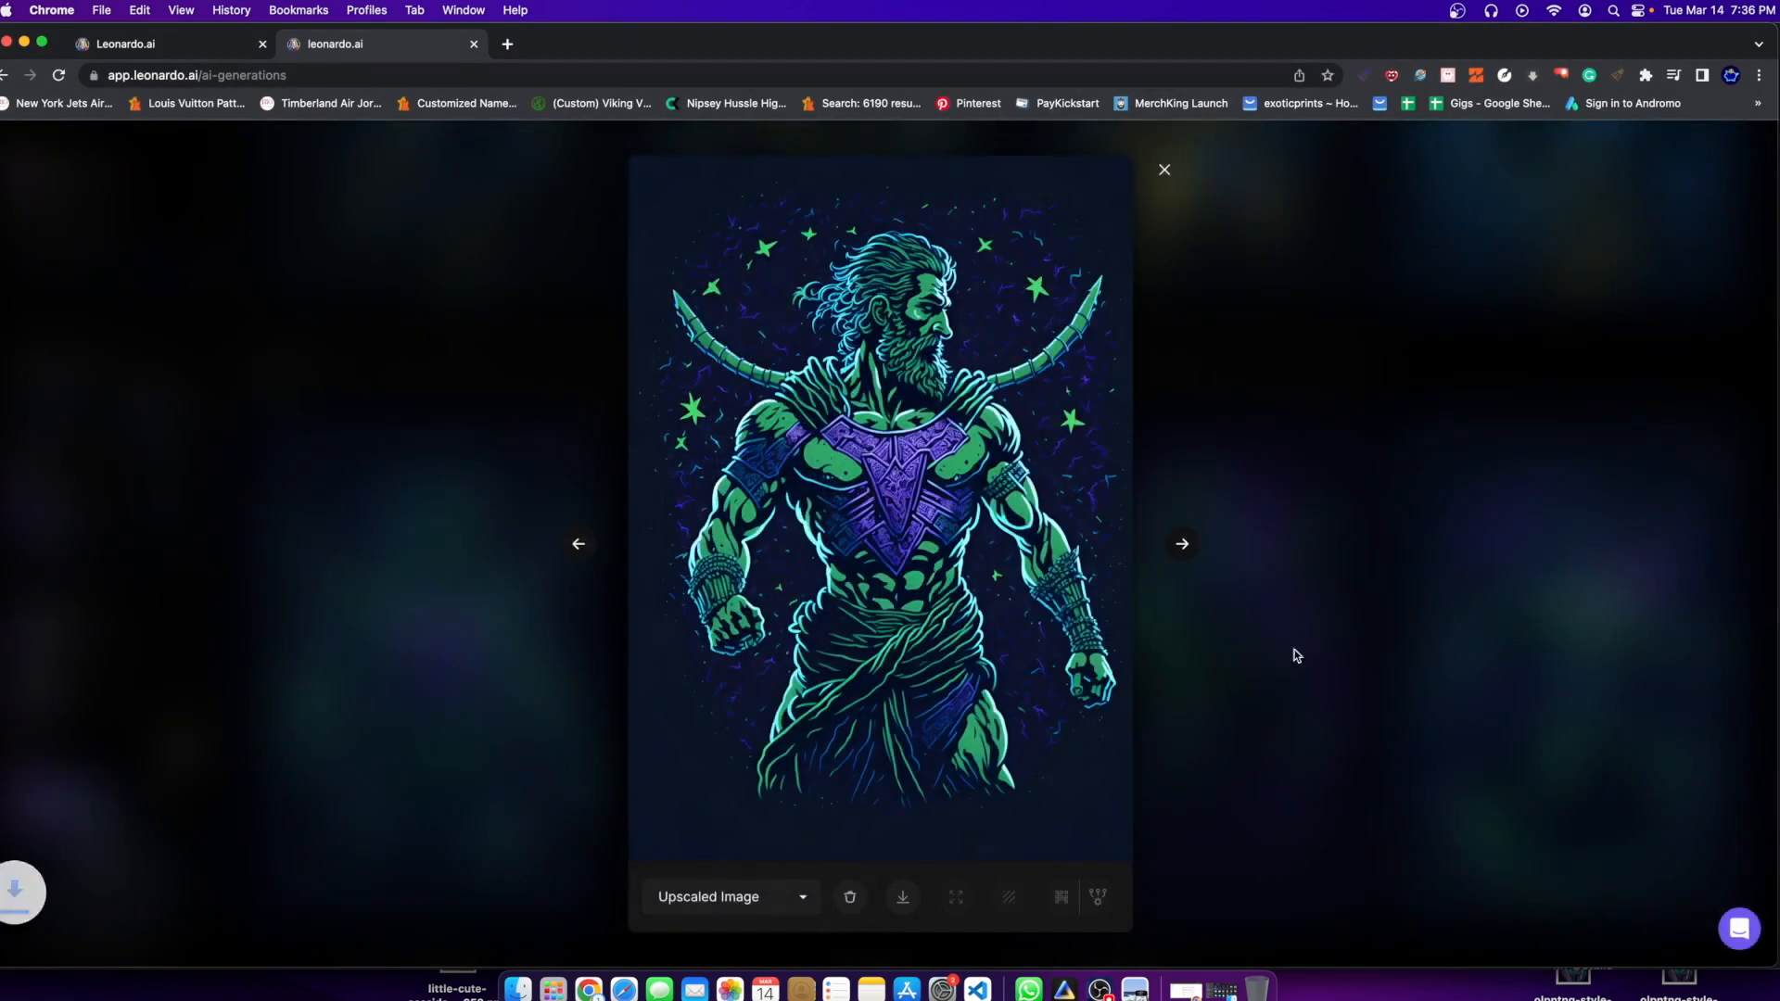
Step: Close the enlarged image and generate four more images from the current Starry Night Greek warrior prompt
{"action": "left_click", "coordinate": [1398, 545]}
{"action": "scroll", "coordinate": [1146, 512], "scroll_direction": "up", "scroll_amount": 10}
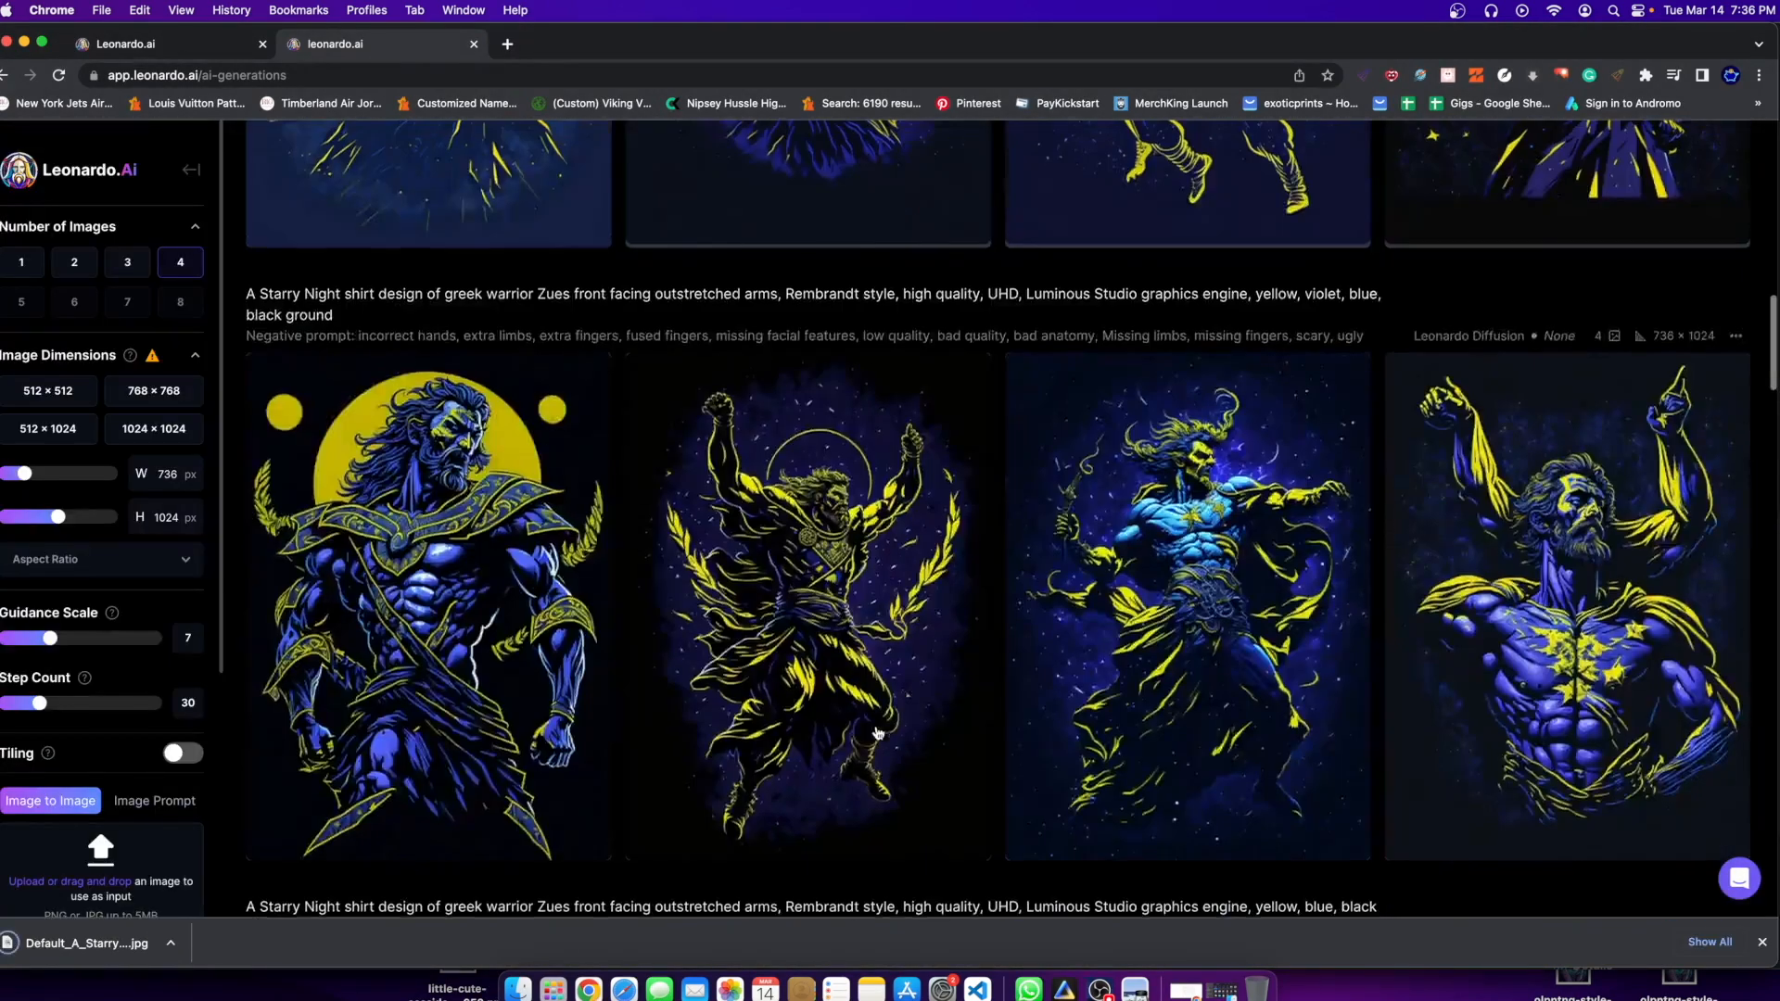
{"action": "scroll", "coordinate": [852, 747], "scroll_direction": "down", "scroll_amount": 5}
{"action": "scroll", "coordinate": [628, 843], "scroll_direction": "up", "scroll_amount": 3}
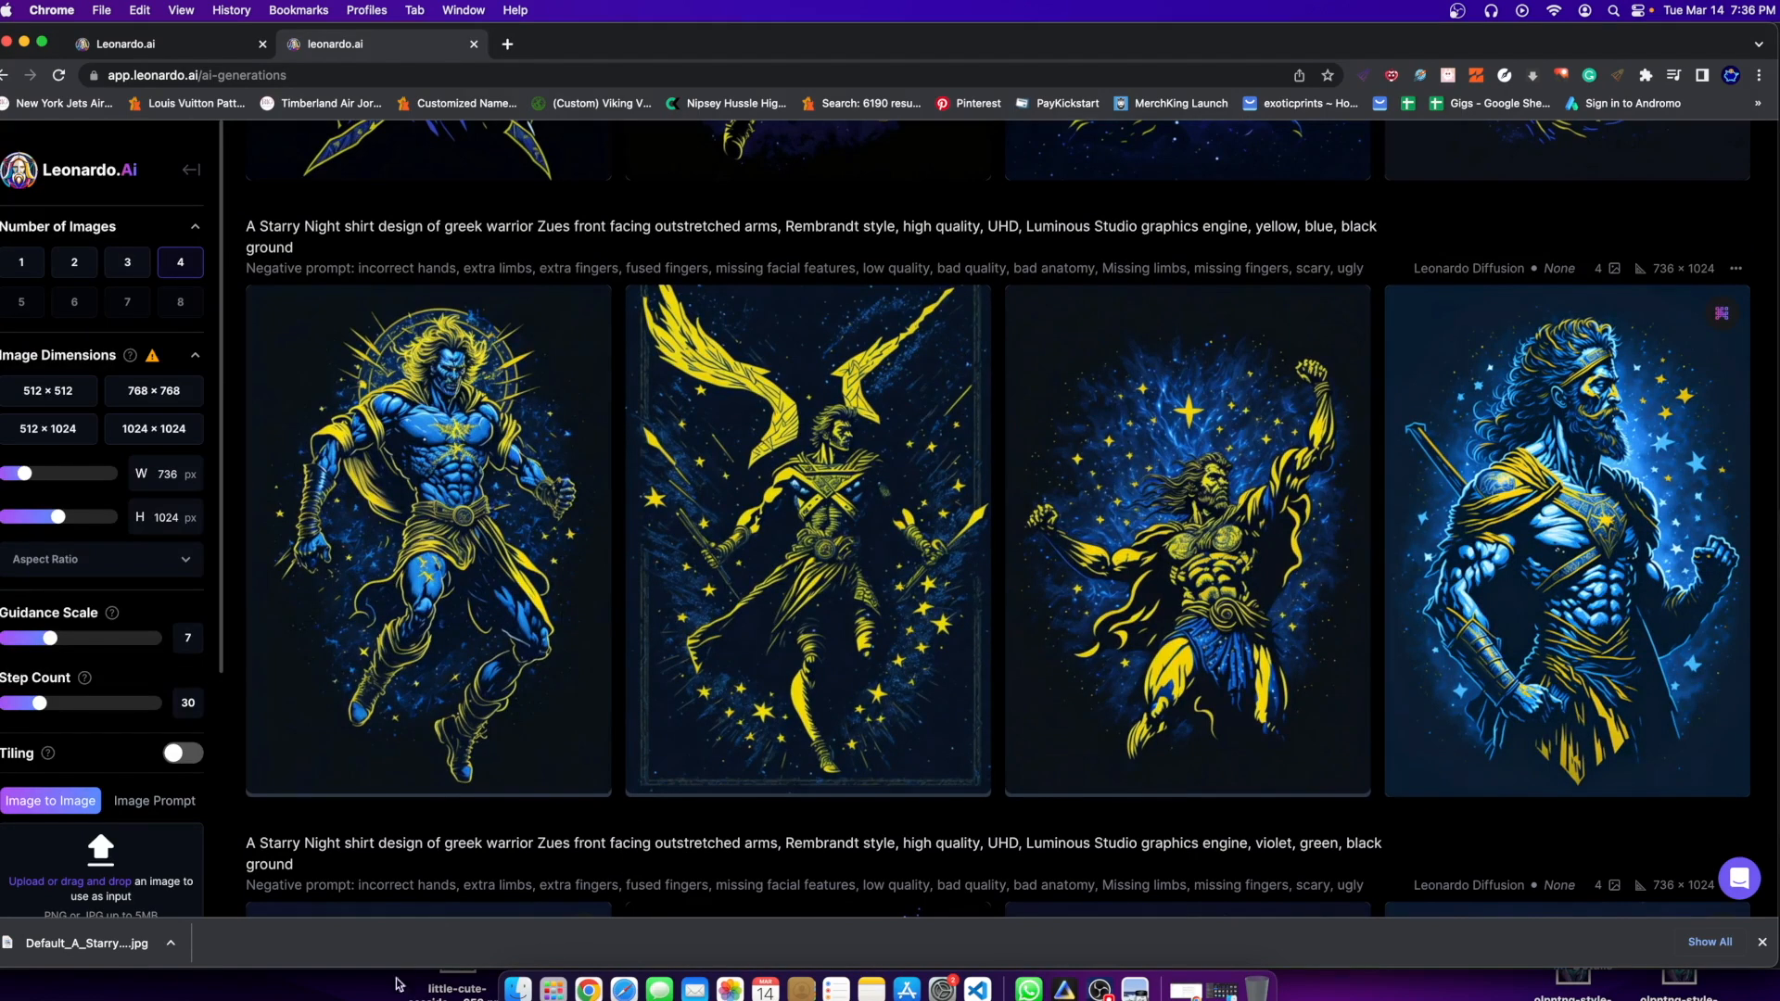
{"action": "scroll", "coordinate": [661, 633], "scroll_direction": "up", "scroll_amount": 10}
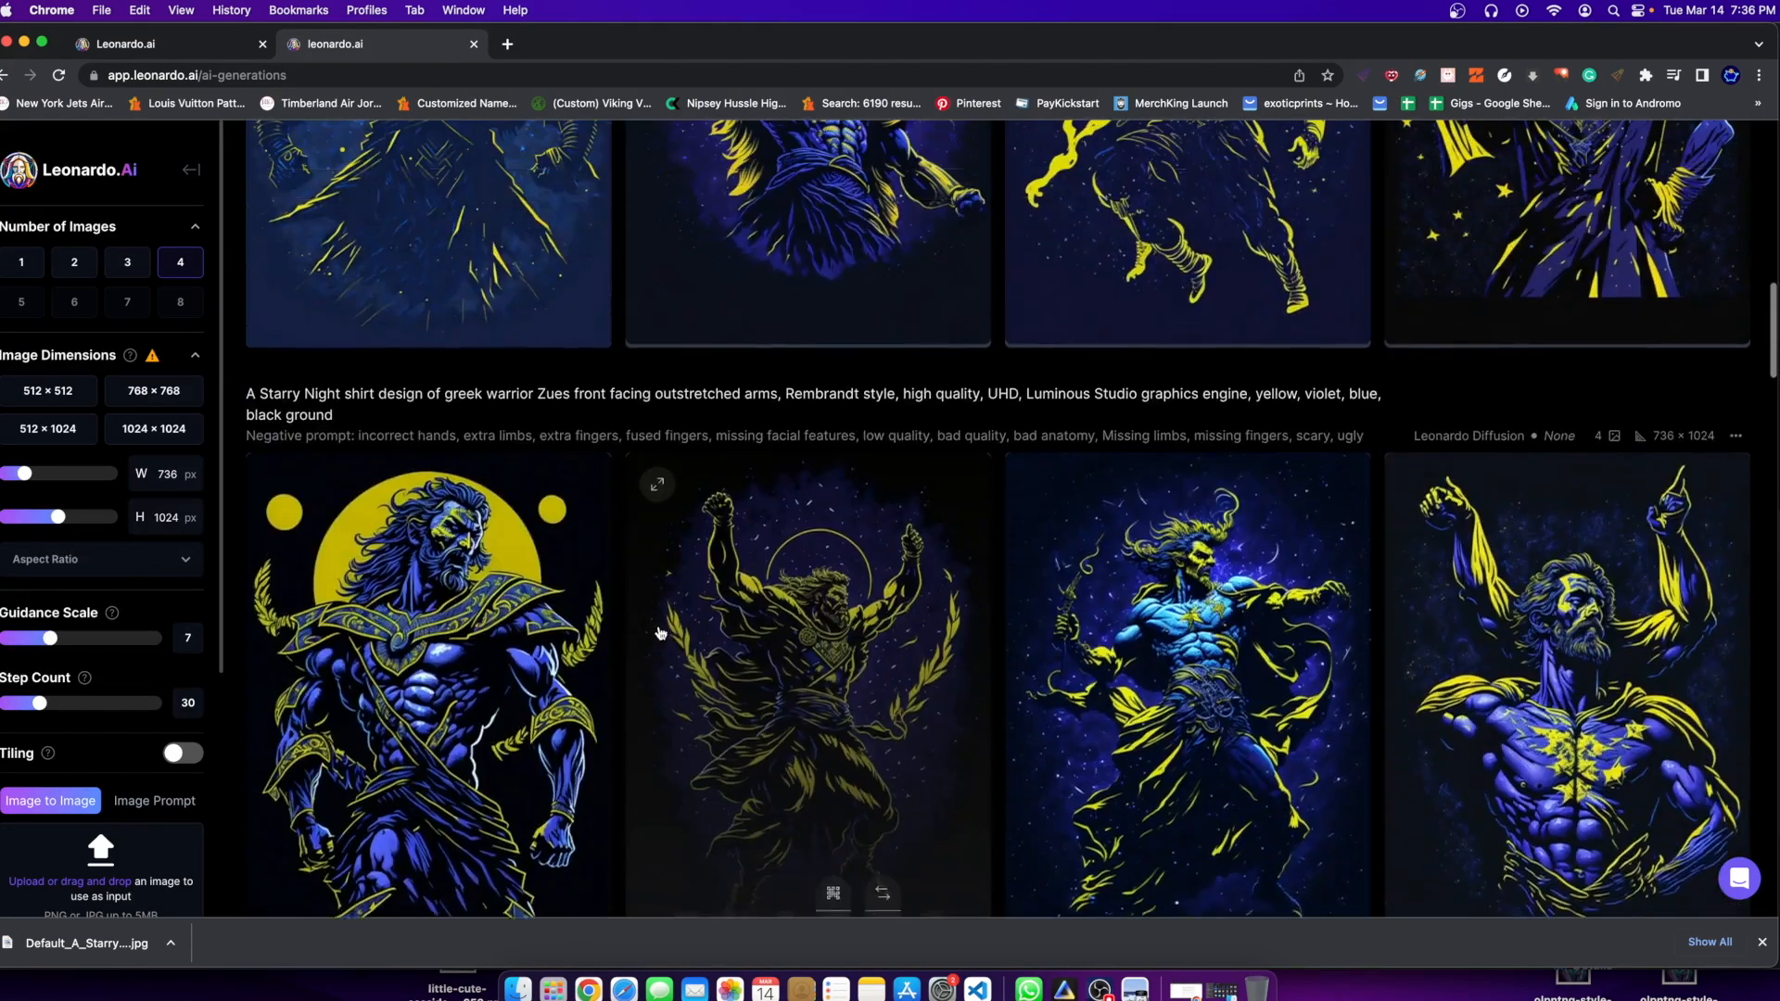
{"action": "scroll", "coordinate": [660, 634], "scroll_direction": "up", "scroll_amount": 15}
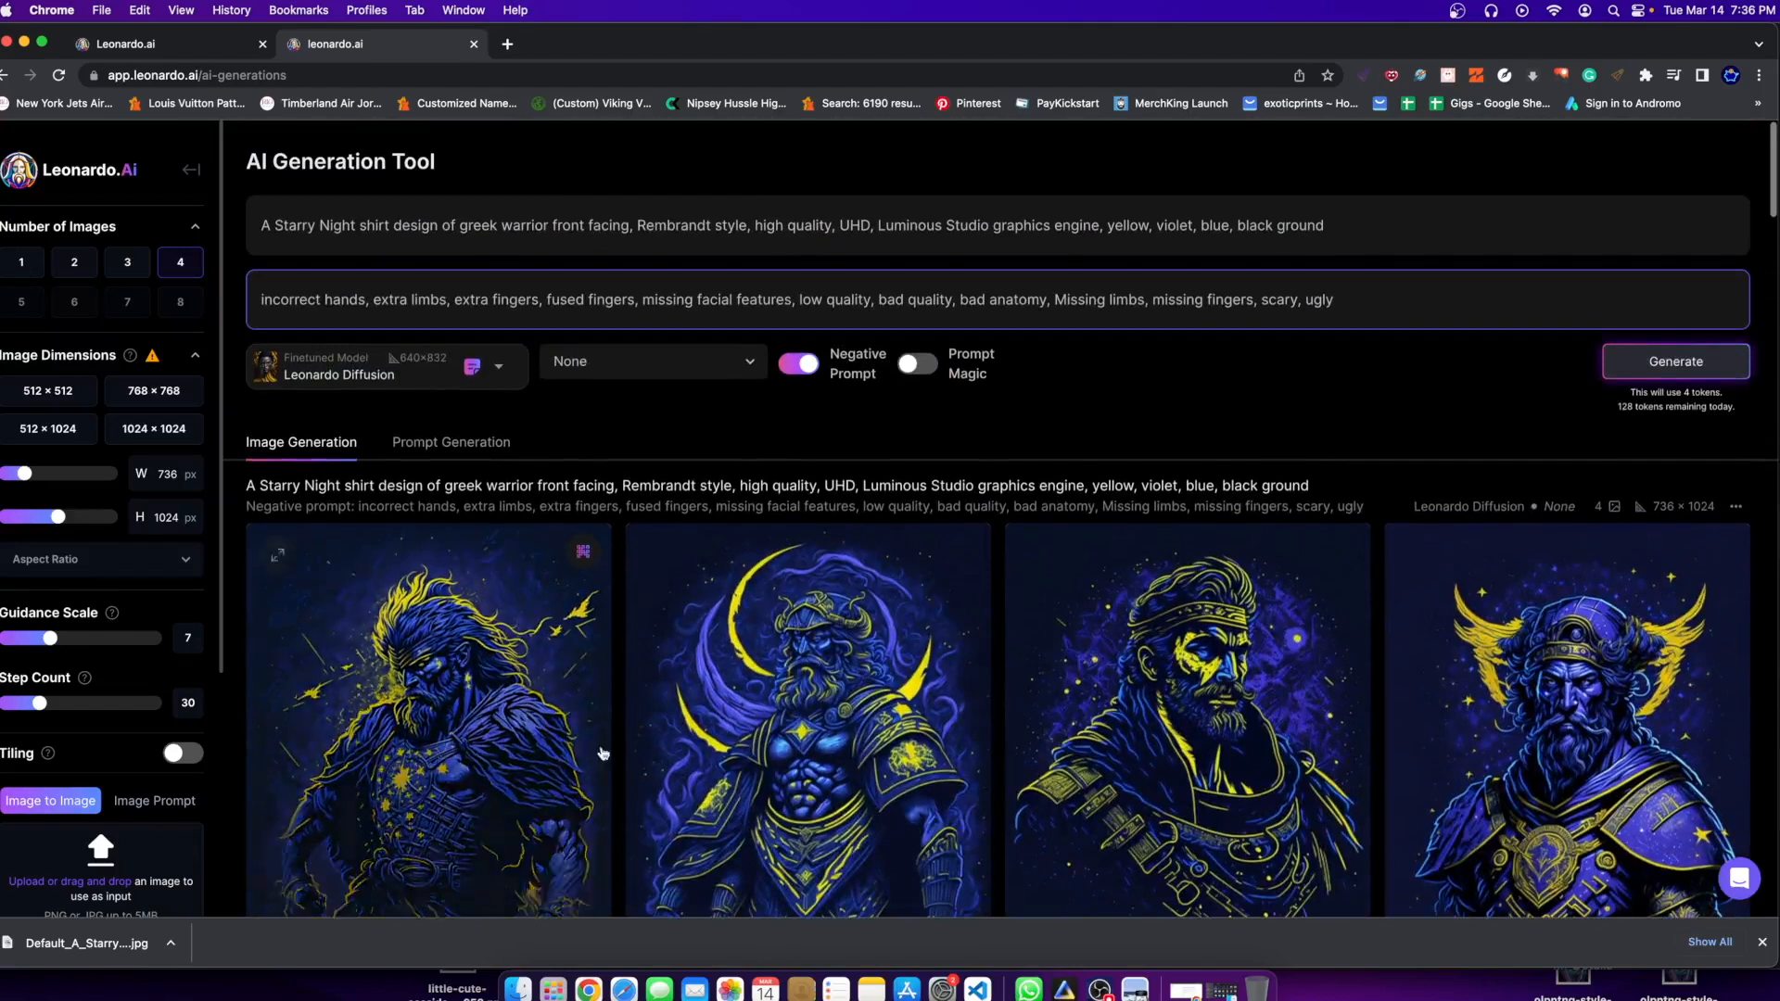
{"action": "scroll", "coordinate": [603, 753], "scroll_direction": "down", "scroll_amount": 5}
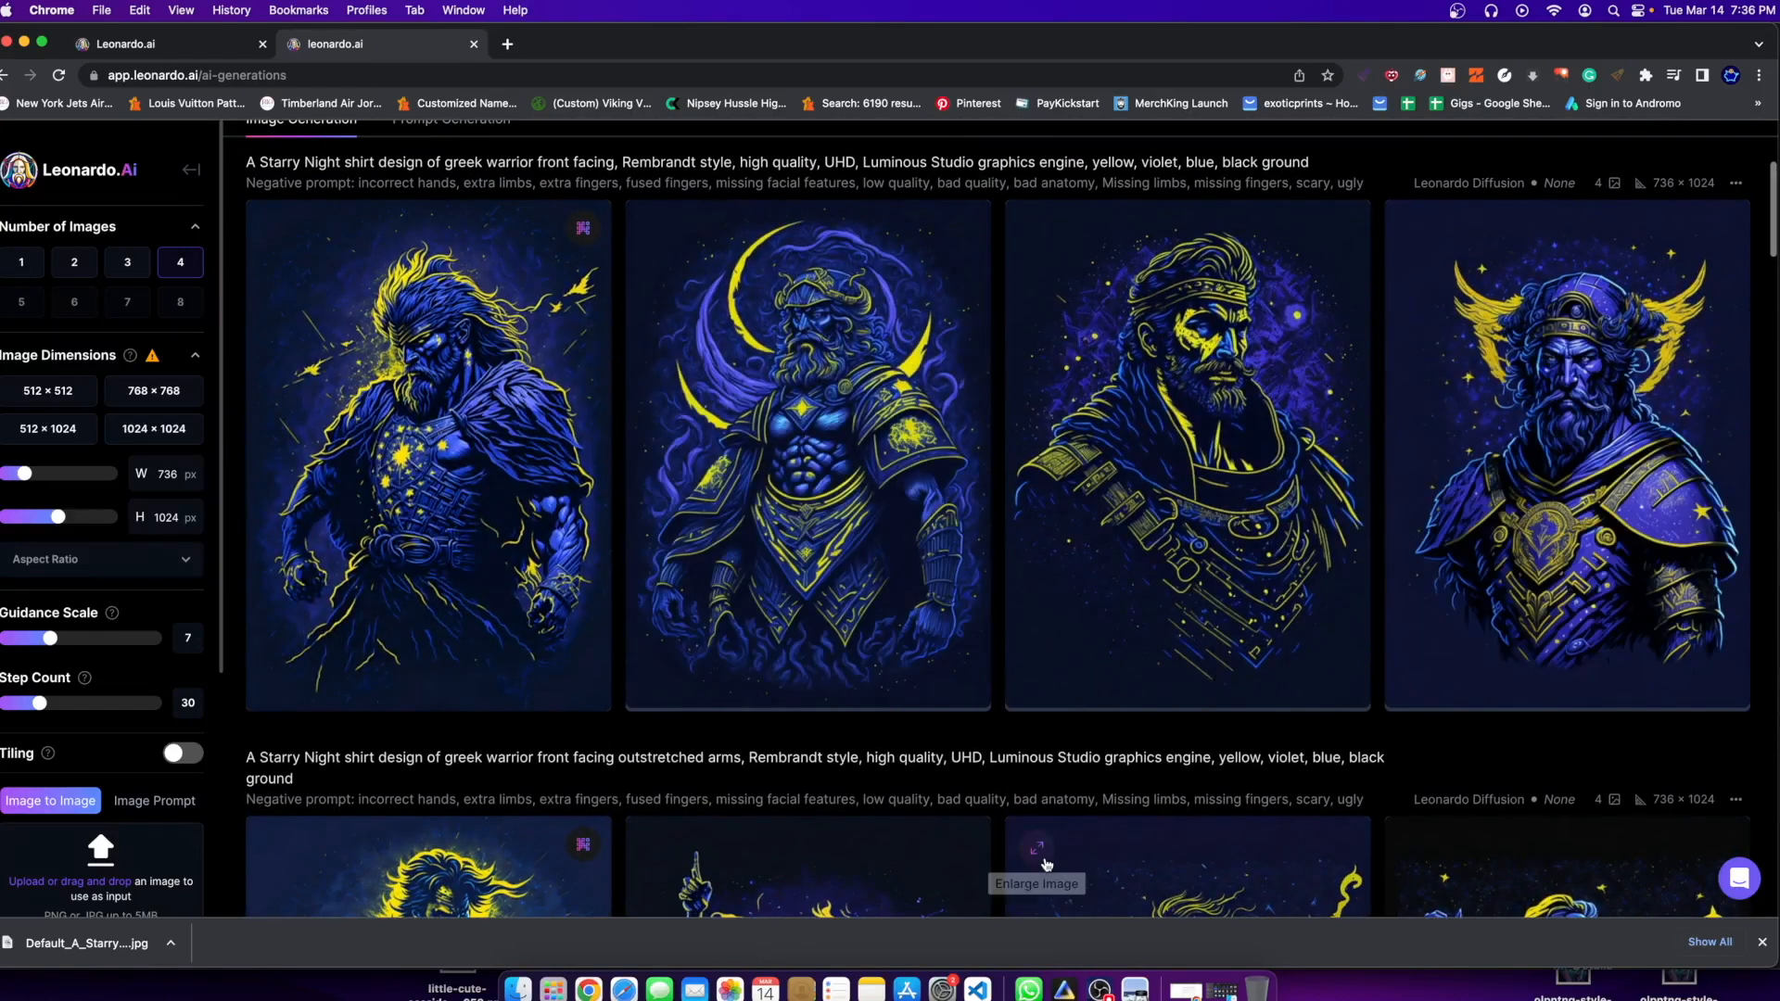
{"action": "scroll", "coordinate": [1047, 741], "scroll_direction": "up", "scroll_amount": 5}
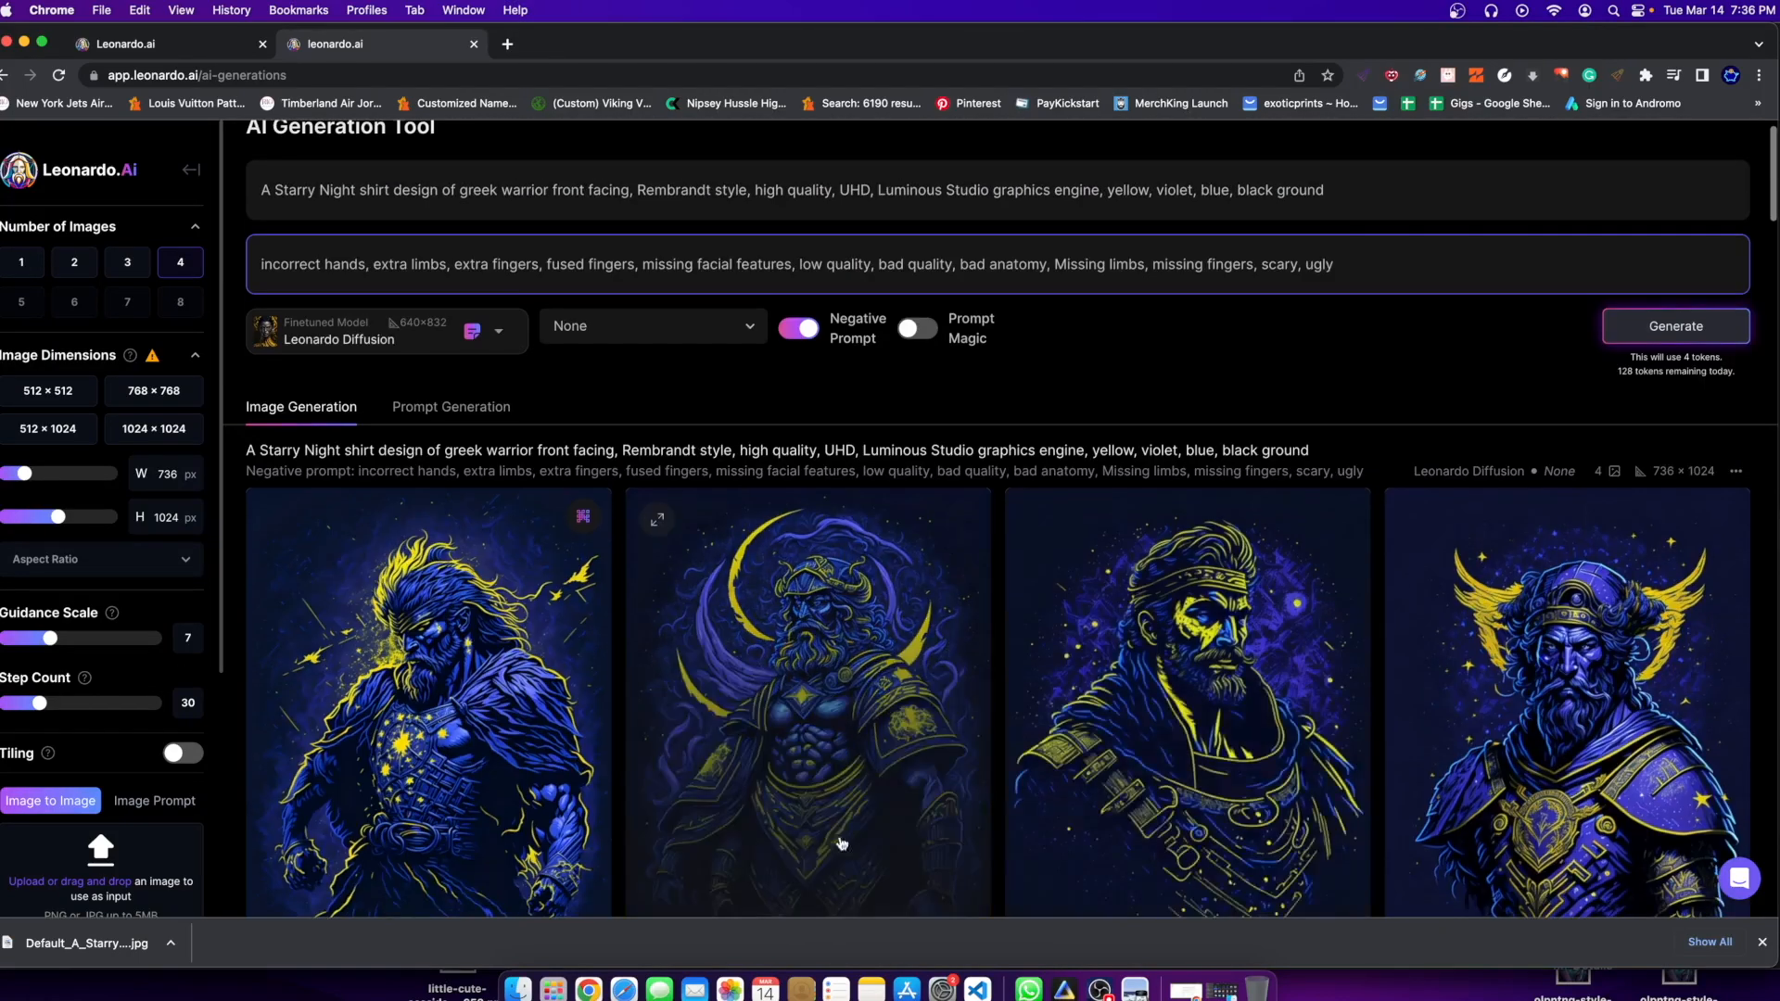
{"action": "left_click", "coordinate": [1625, 335]}
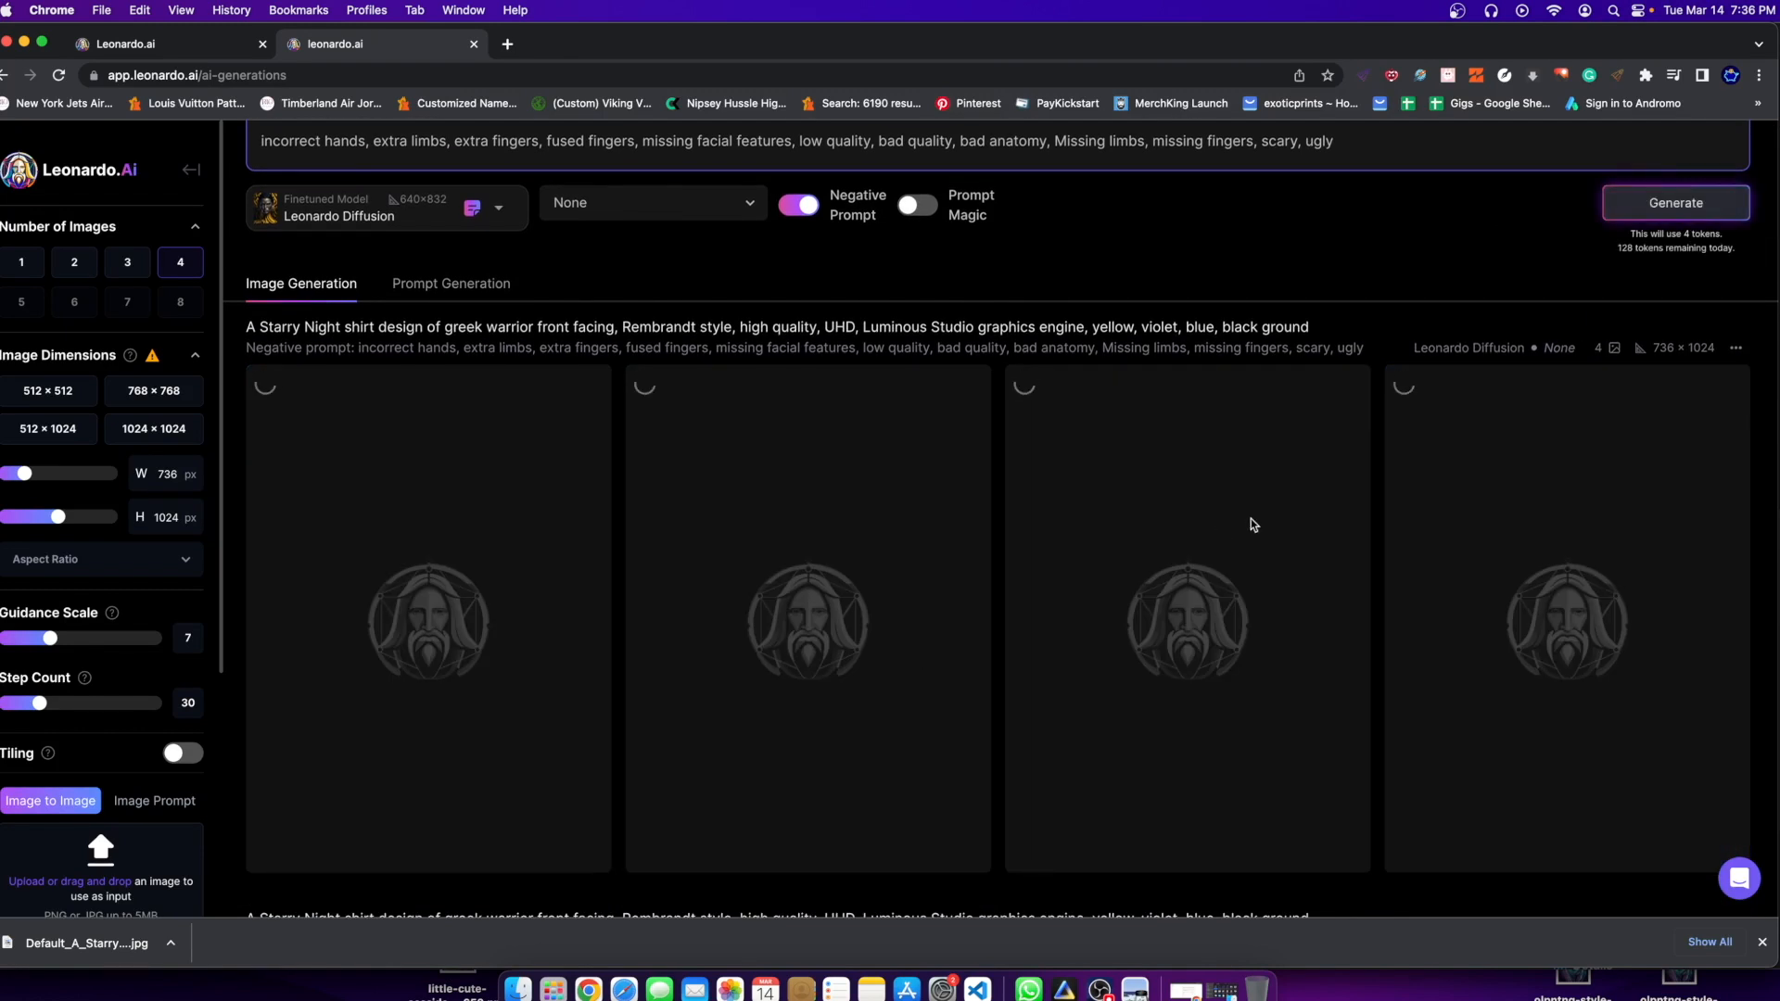
Step: Save the original blue-and-yellow image of the warrior with a raised fist, yellow scarf and stars to the Downloads folder
{"action": "scroll", "coordinate": [1251, 519], "scroll_direction": "down", "scroll_amount": 5}
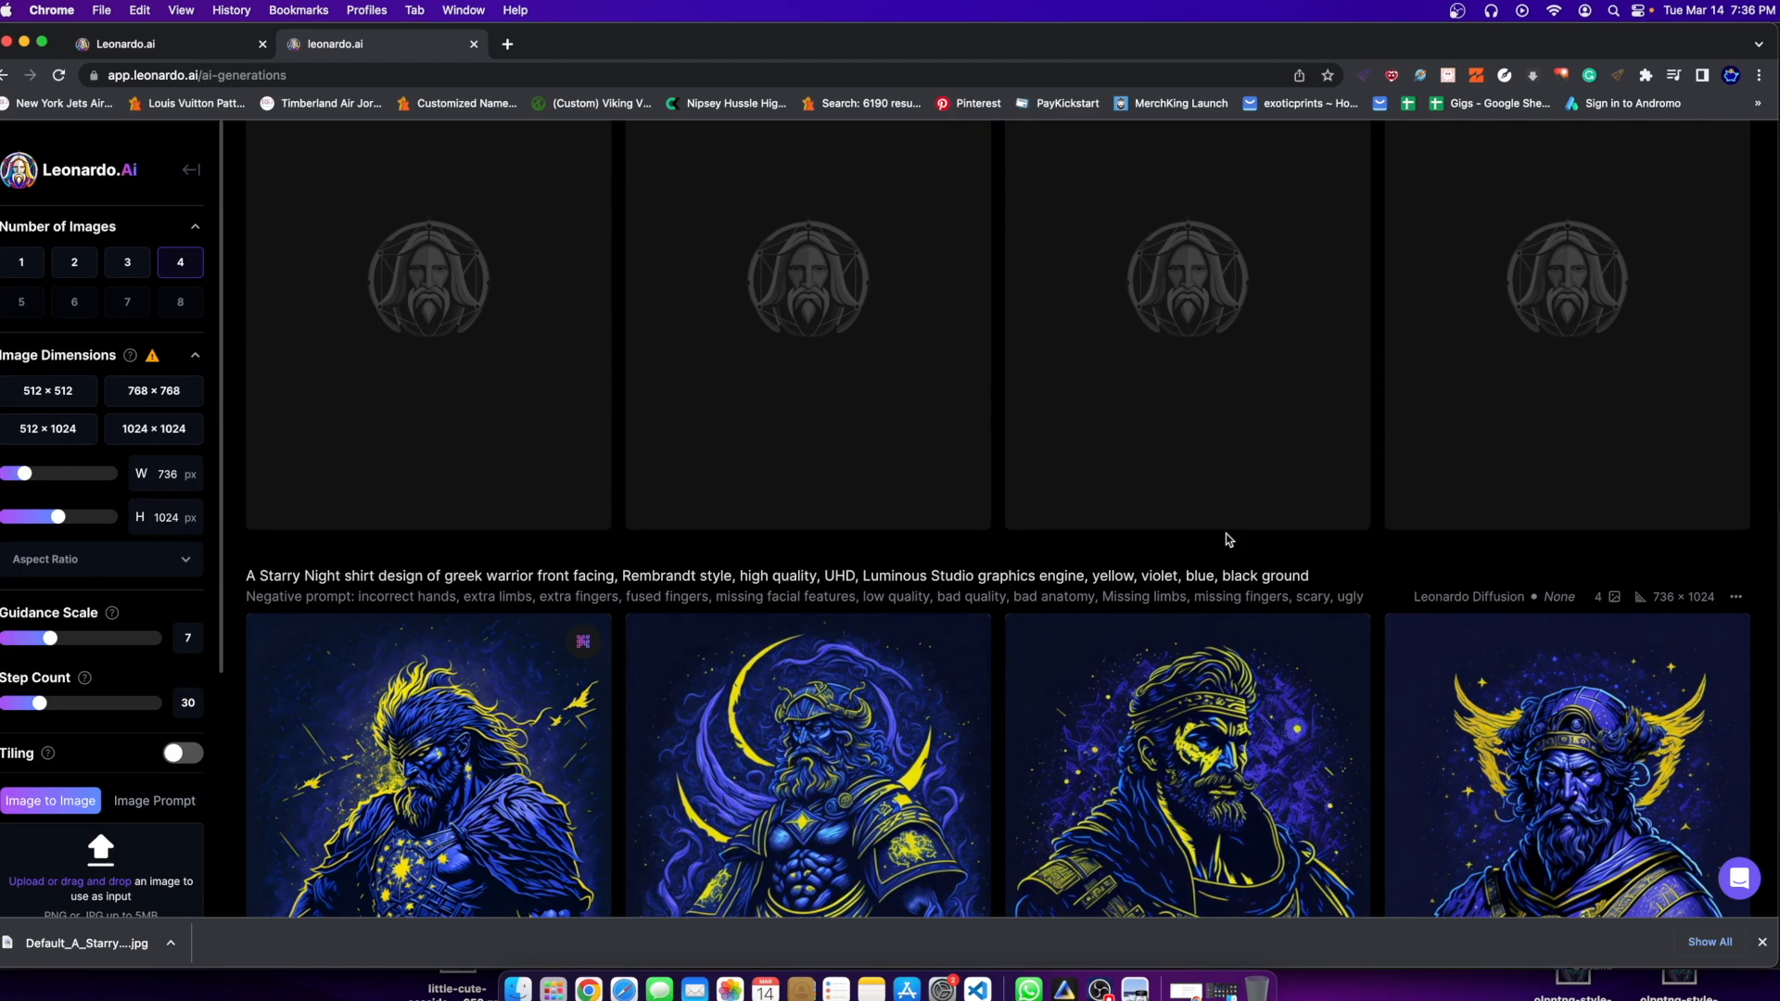
{"action": "scroll", "coordinate": [1228, 539], "scroll_direction": "down", "scroll_amount": 7}
{"action": "scroll", "coordinate": [1199, 396], "scroll_direction": "down", "scroll_amount": 8}
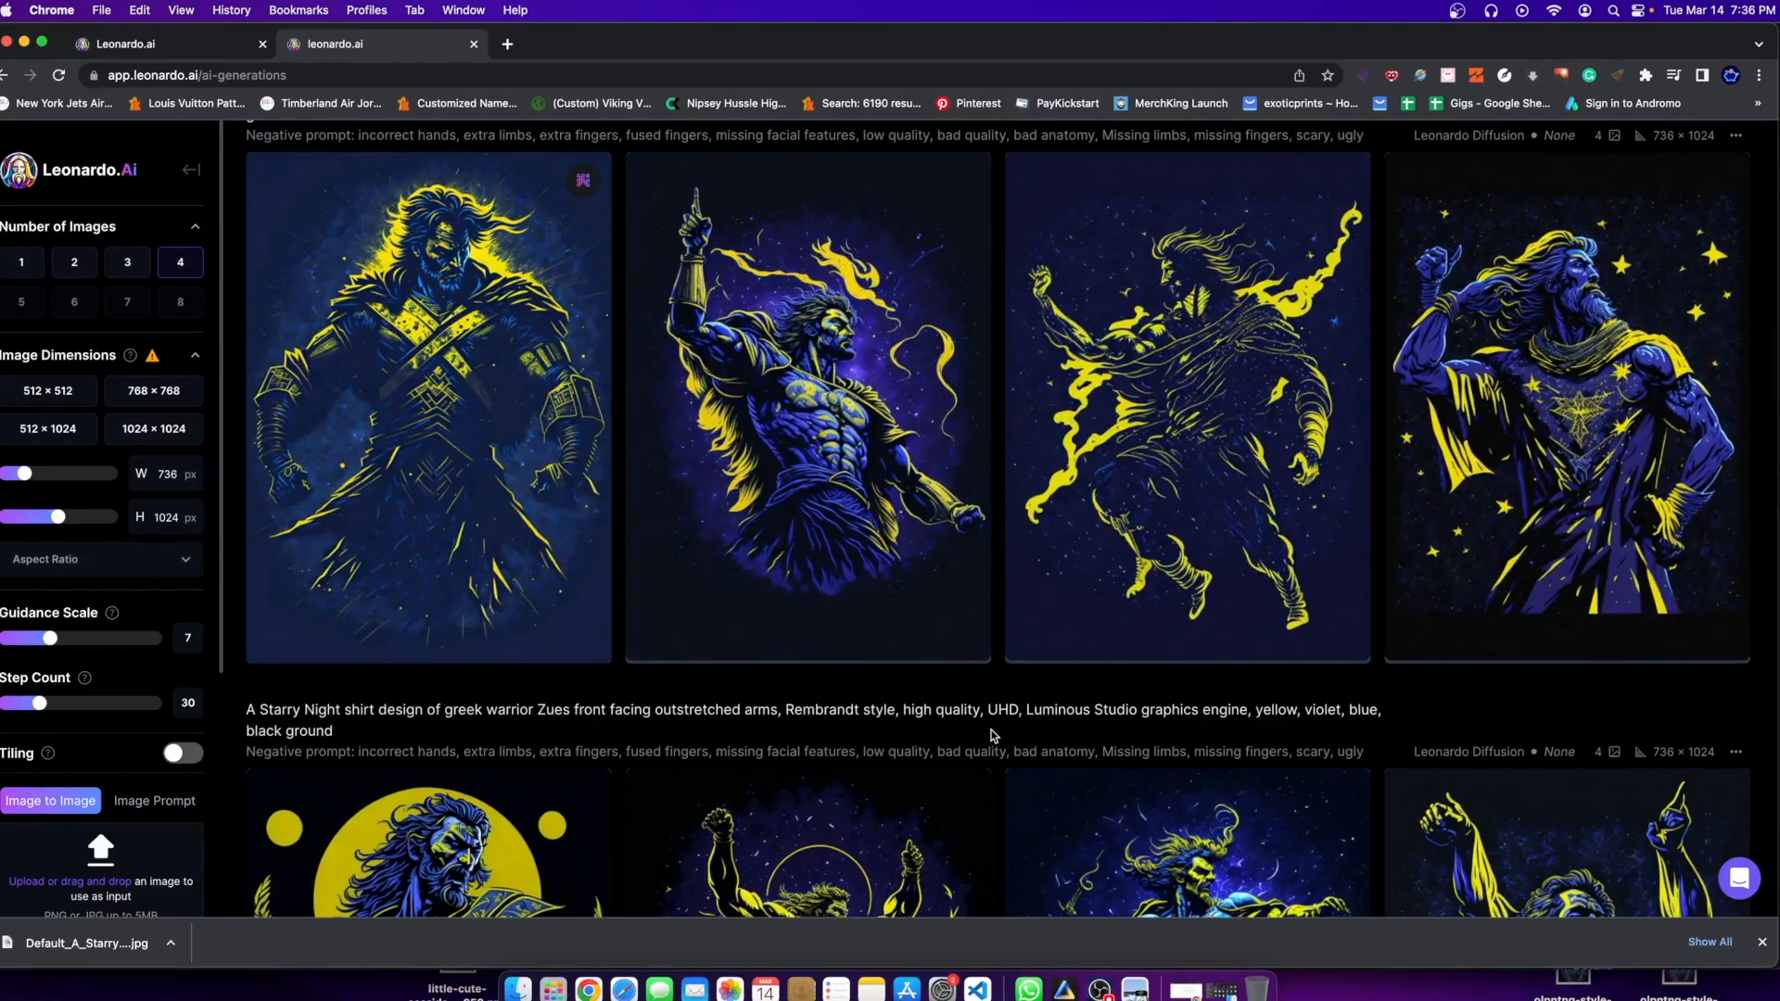
{"action": "scroll", "coordinate": [992, 735], "scroll_direction": "down", "scroll_amount": 6}
{"action": "scroll", "coordinate": [992, 735], "scroll_direction": "up", "scroll_amount": 8}
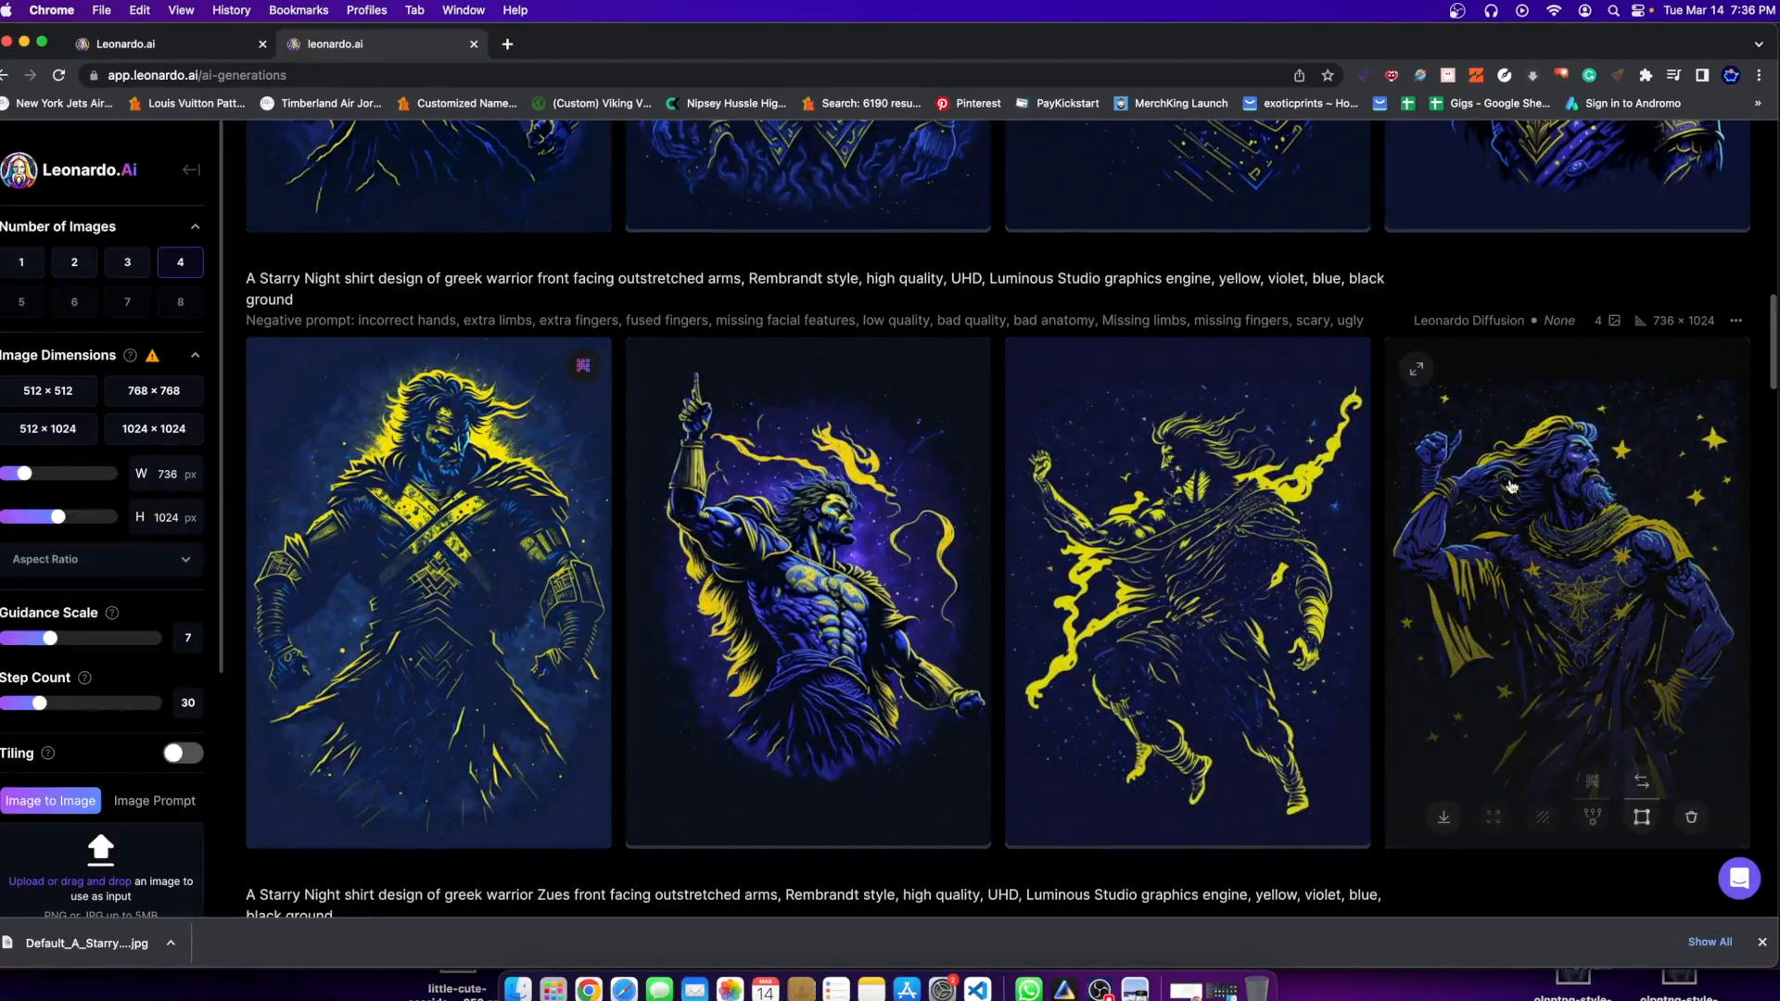
{"action": "left_click", "coordinate": [1541, 518]}
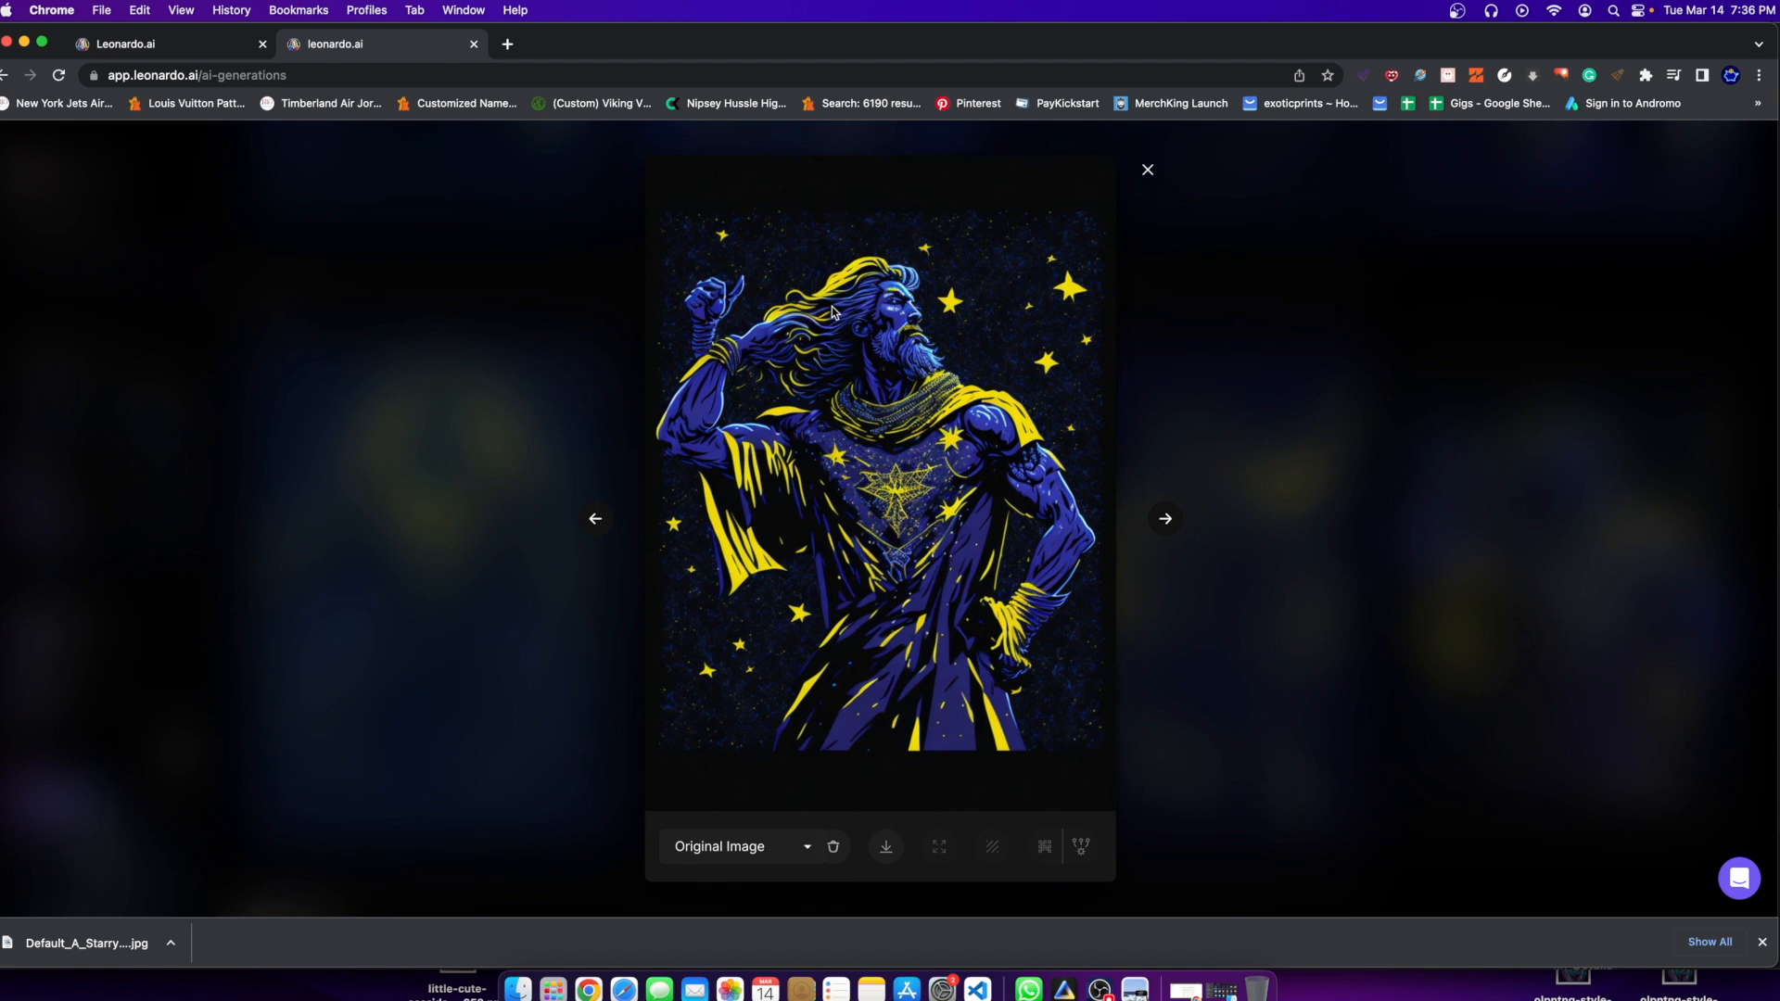
{"action": "right_click", "coordinate": [877, 454]}
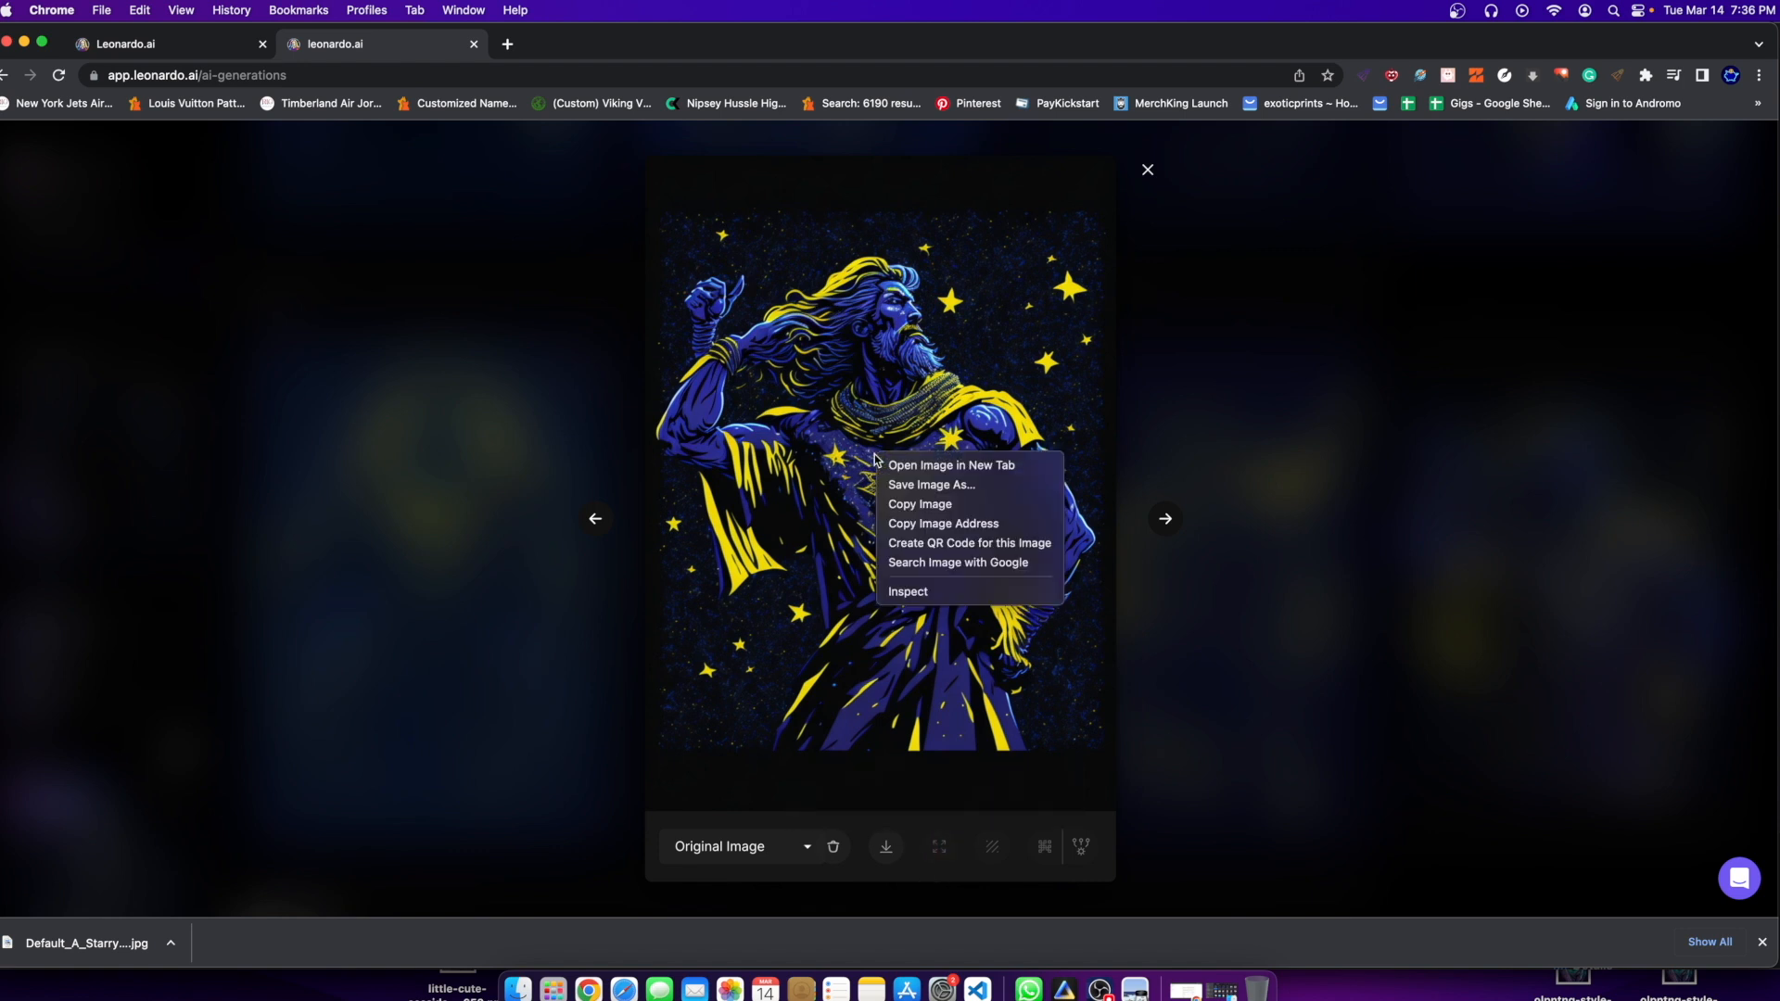
{"action": "left_click", "coordinate": [914, 486]}
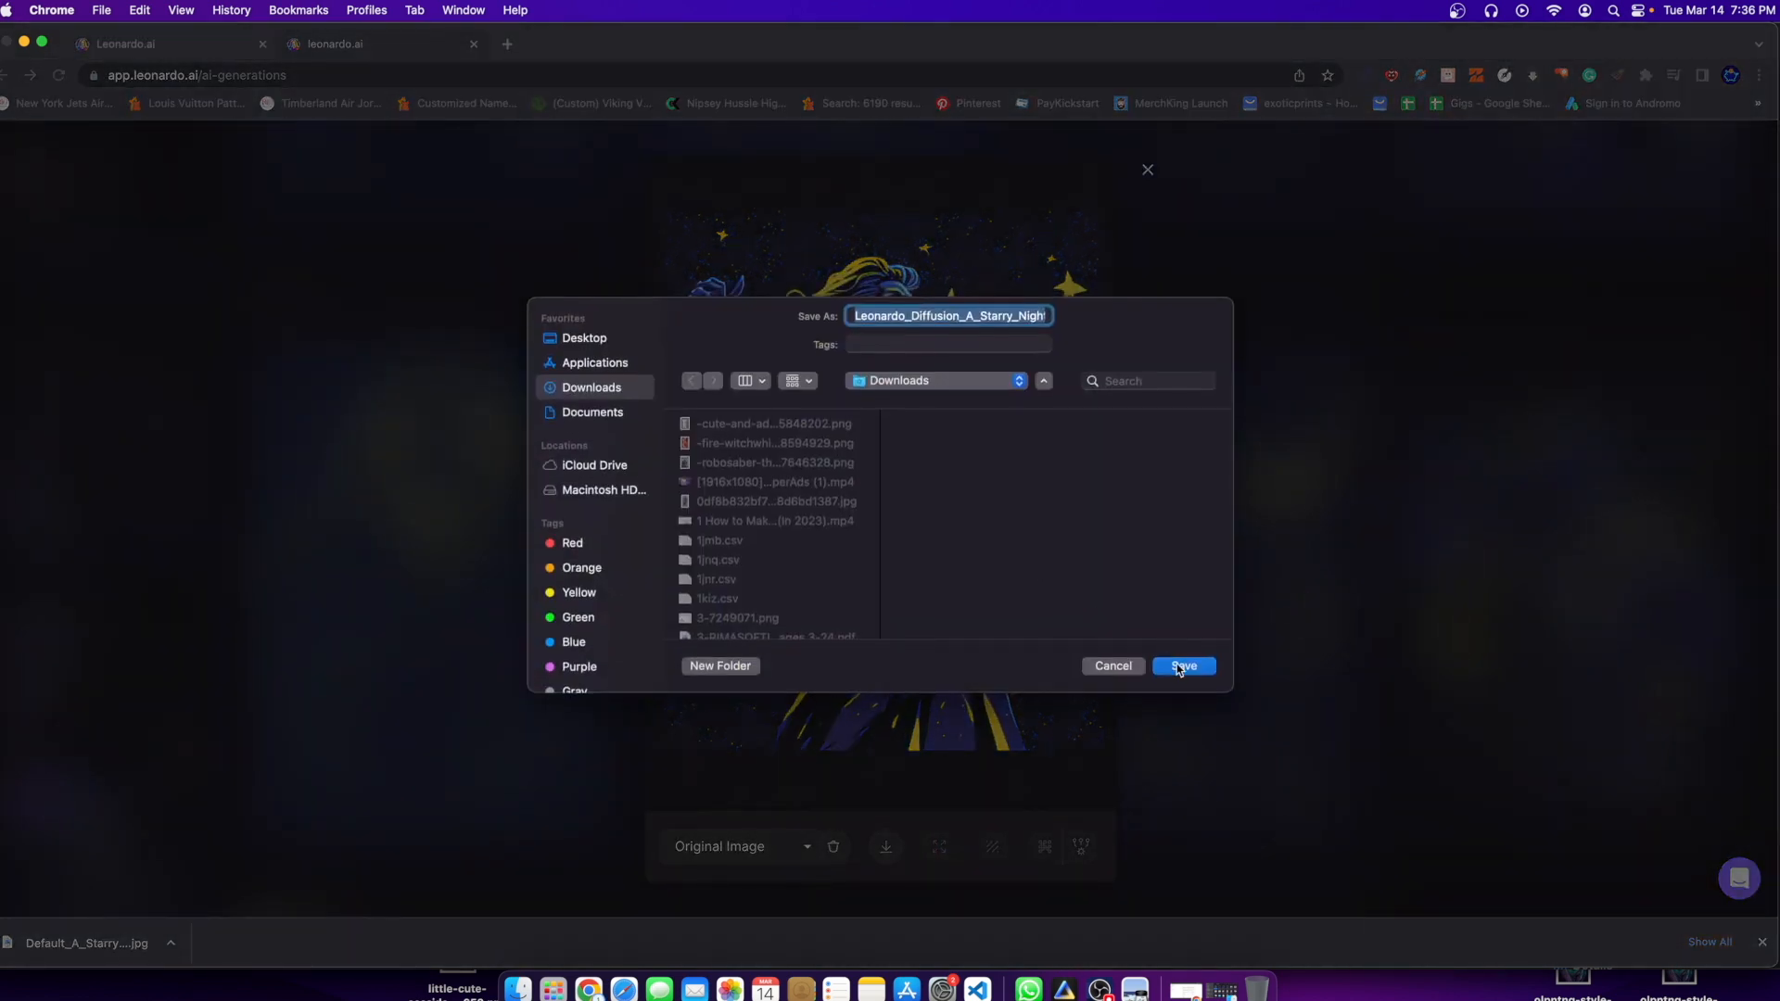
{"action": "left_click", "coordinate": [1181, 665]}
{"action": "left_click", "coordinate": [1252, 675]}
Step: Save the upscaled green-and-violet image of the front-facing warrior in a pointed helmet to the Downloads folder
{"action": "scroll", "coordinate": [1318, 619], "scroll_direction": "down", "scroll_amount": 8}
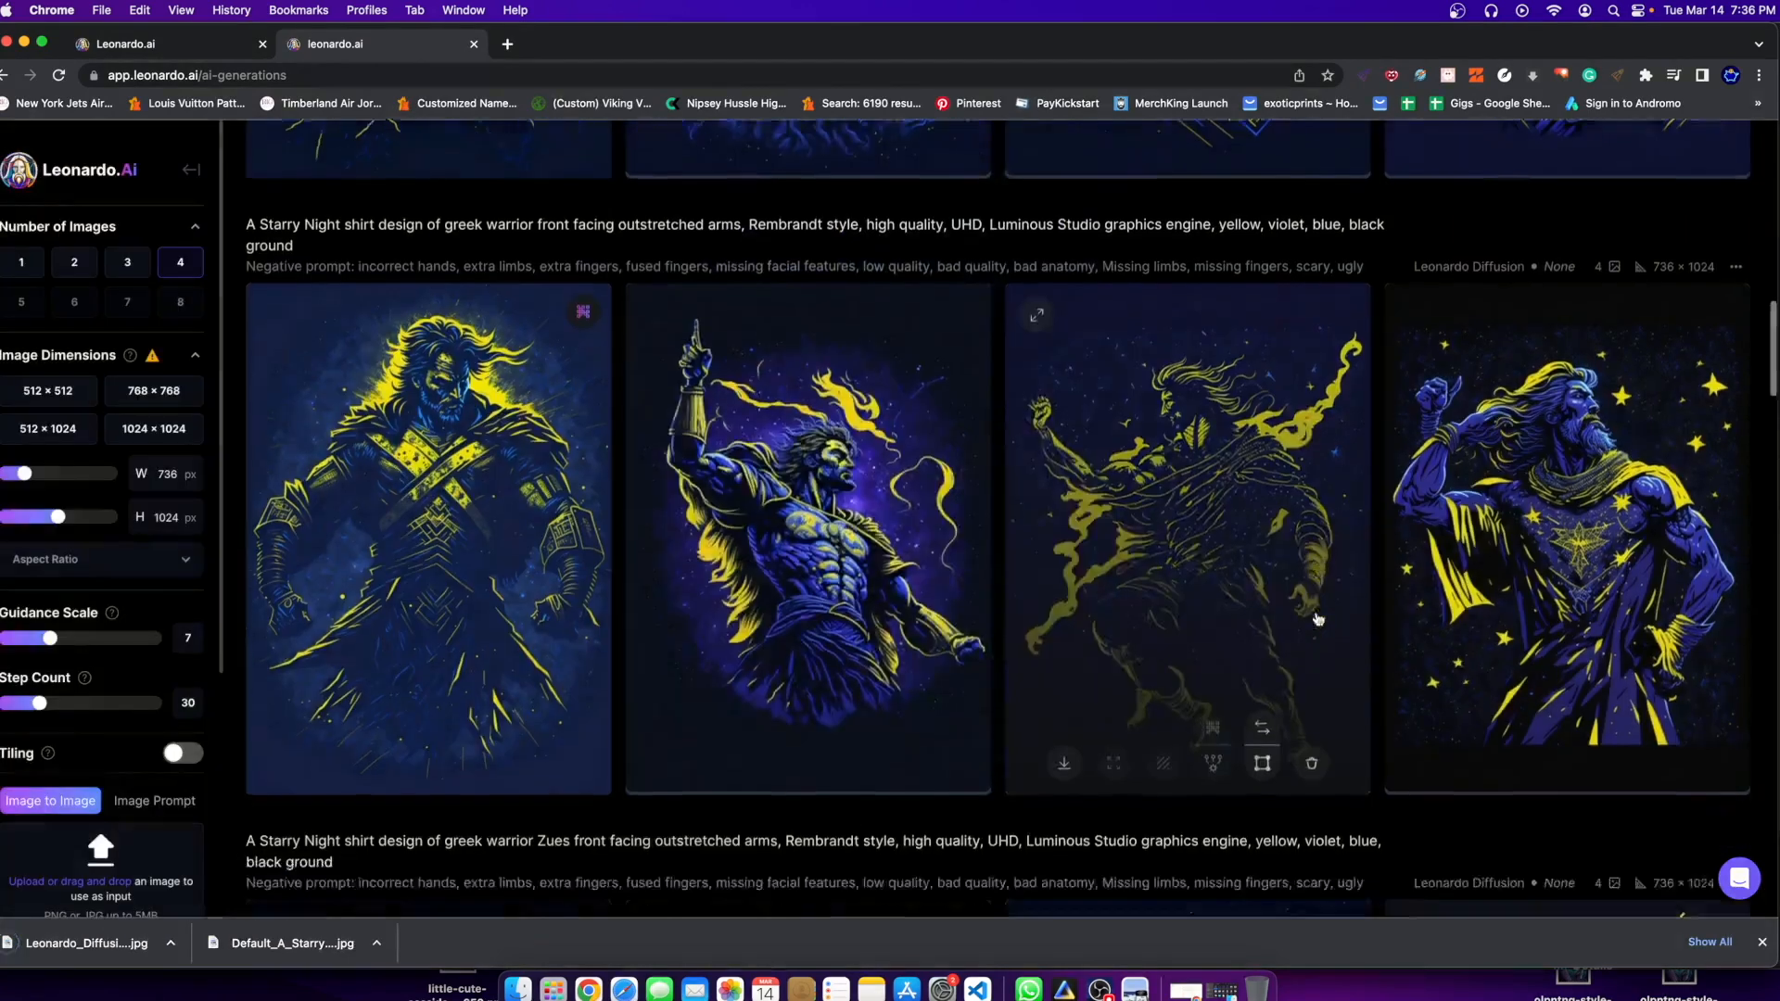
{"action": "scroll", "coordinate": [816, 770], "scroll_direction": "down", "scroll_amount": 5}
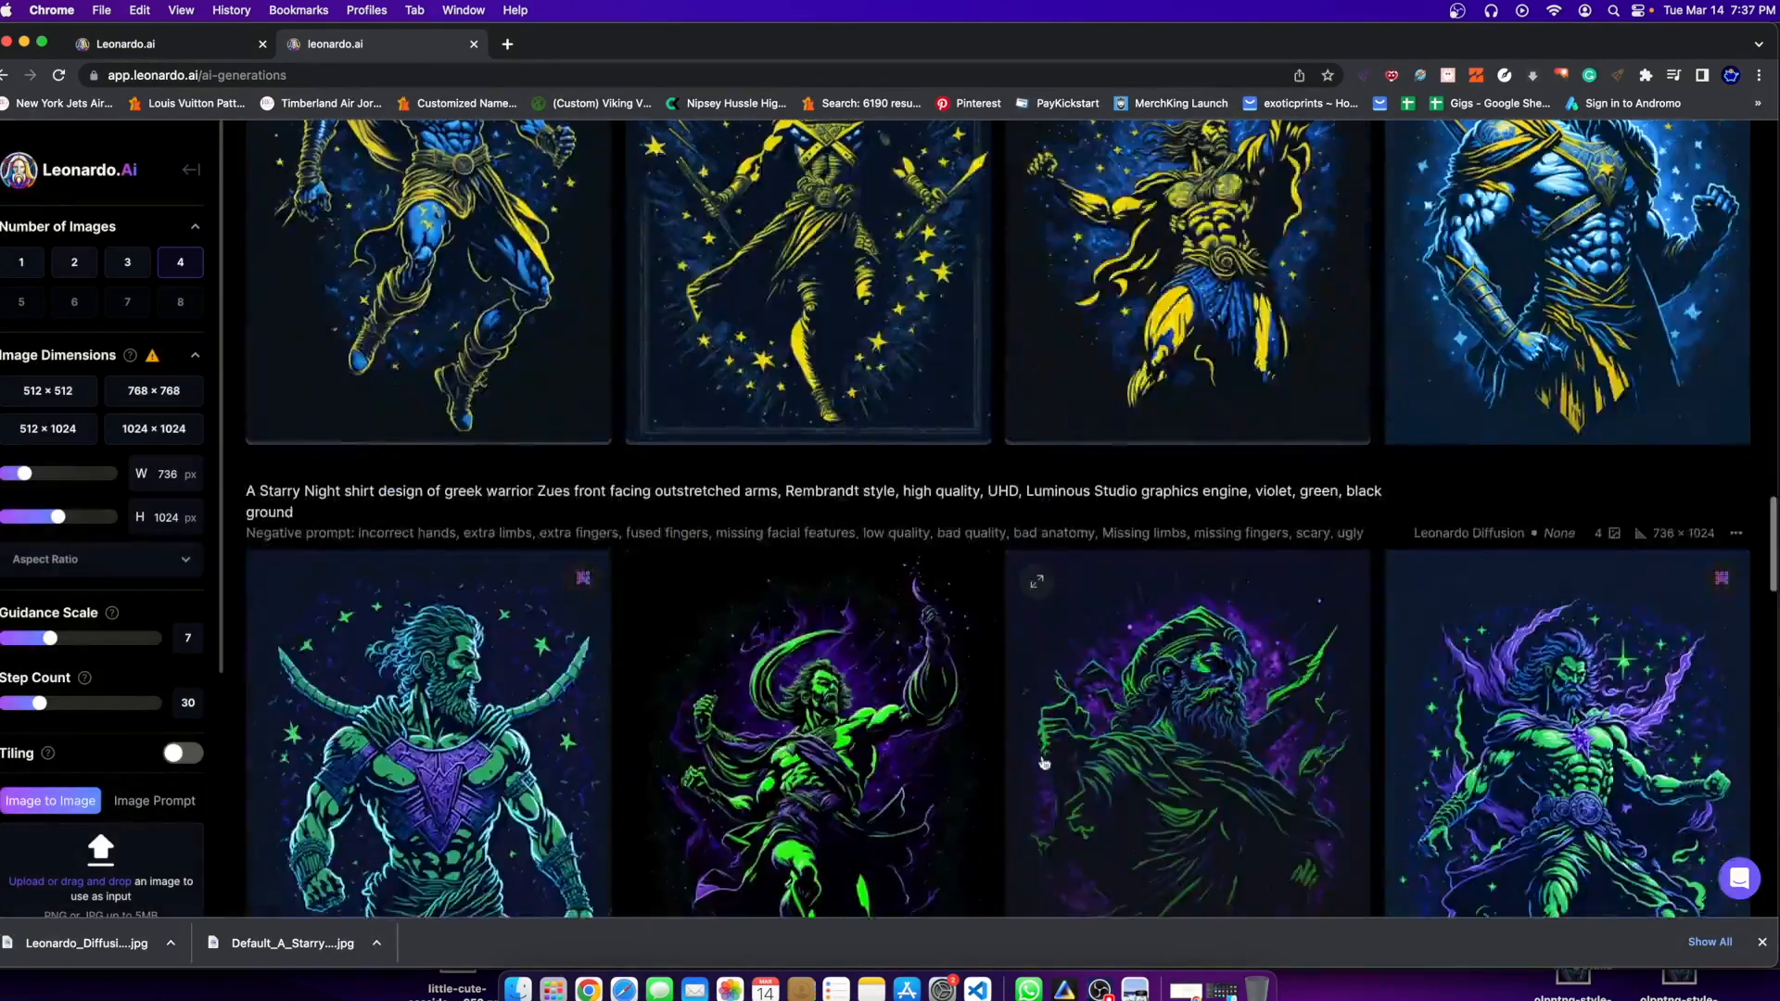
{"action": "scroll", "coordinate": [838, 756], "scroll_direction": "up", "scroll_amount": 5}
{"action": "scroll", "coordinate": [825, 756], "scroll_direction": "up", "scroll_amount": 3}
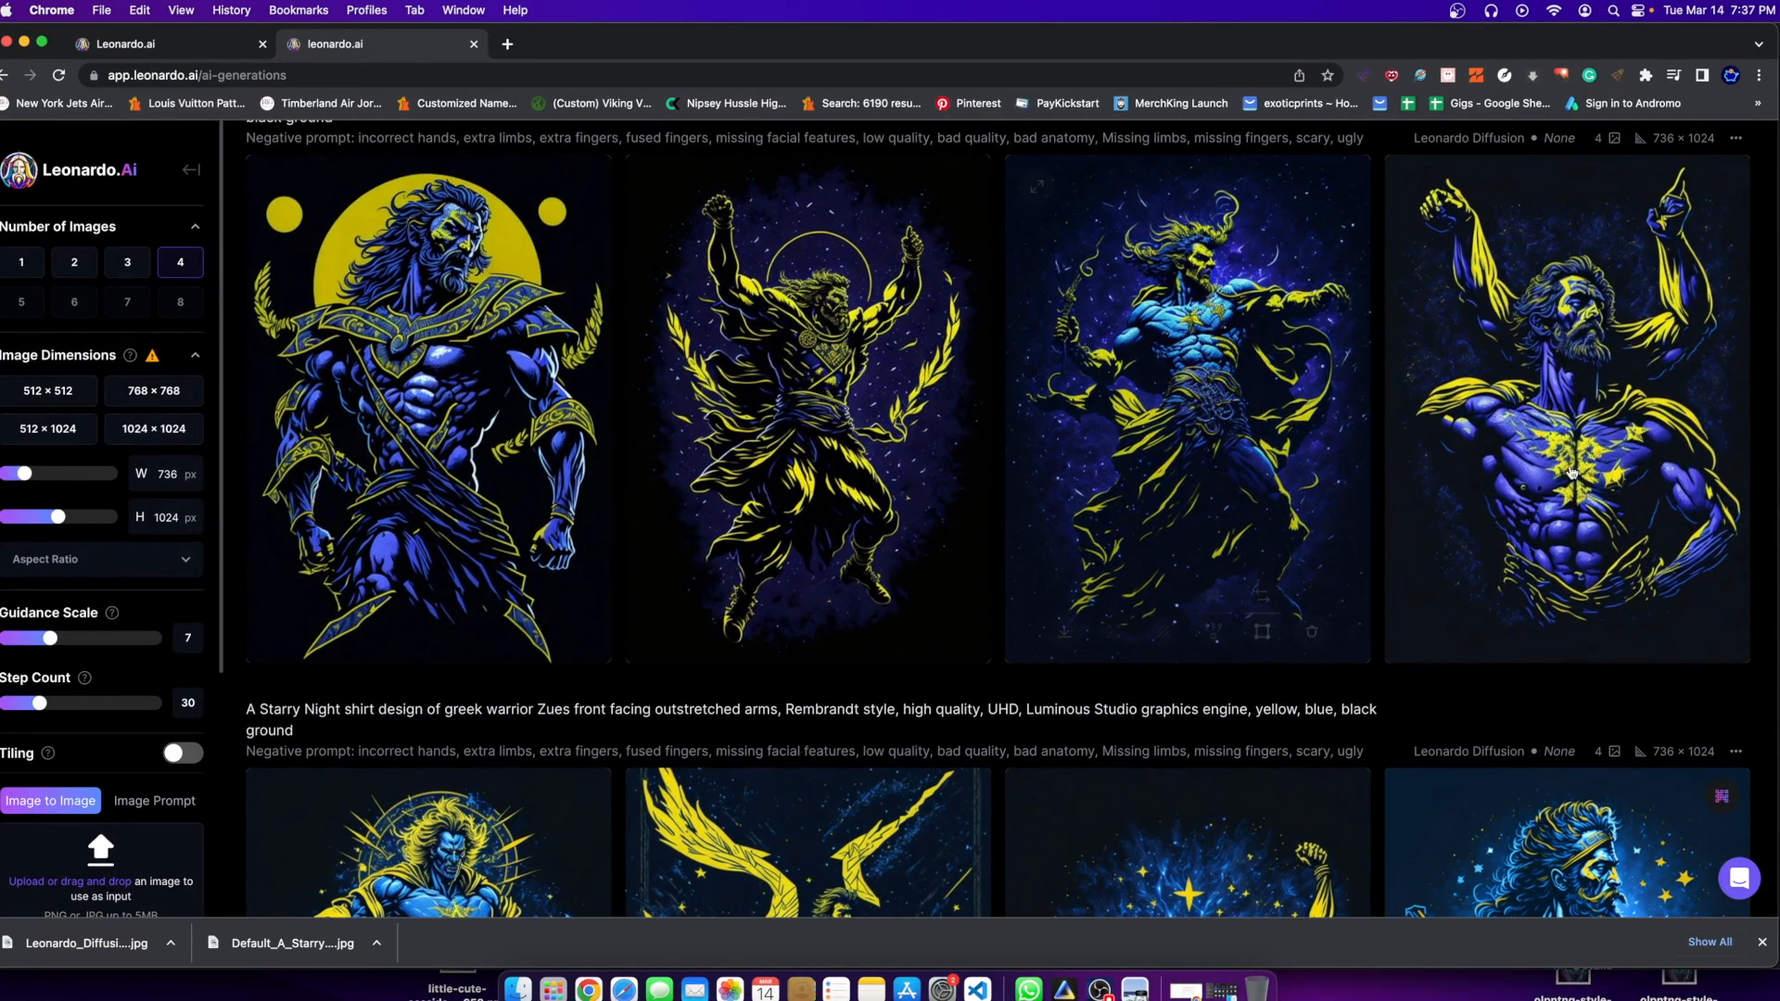
{"action": "scroll", "coordinate": [1150, 658], "scroll_direction": "down", "scroll_amount": 15}
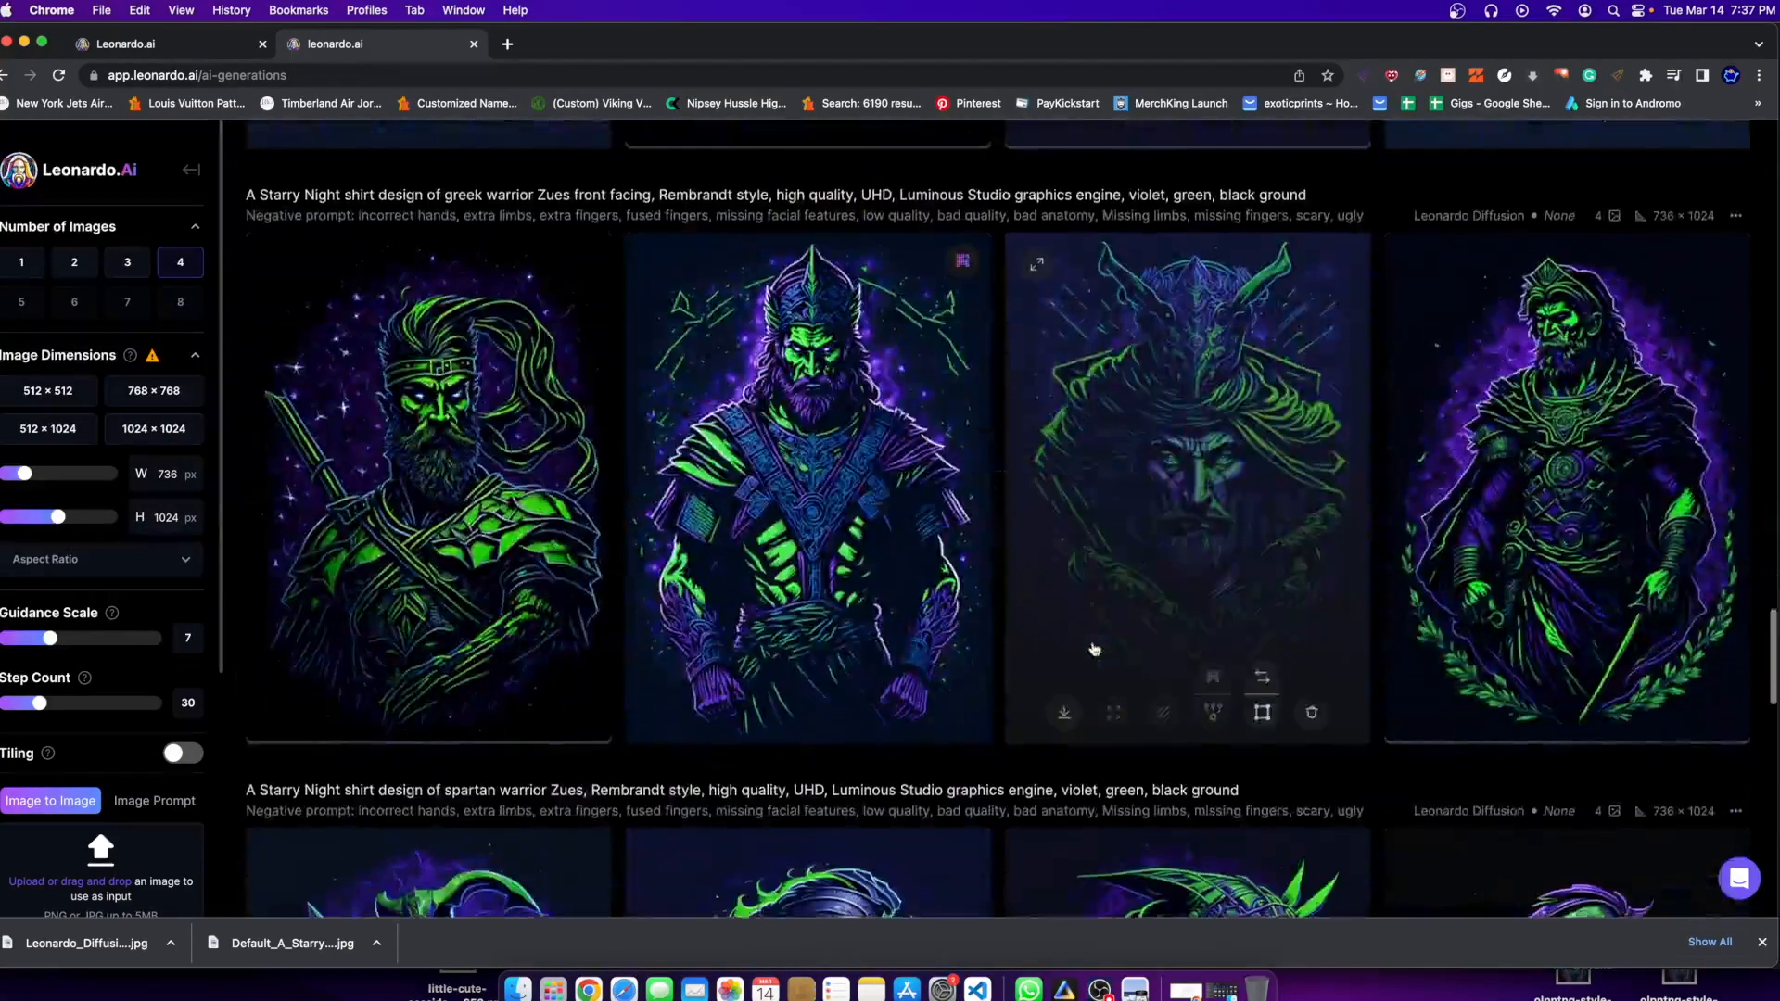
{"action": "left_click", "coordinate": [834, 509]}
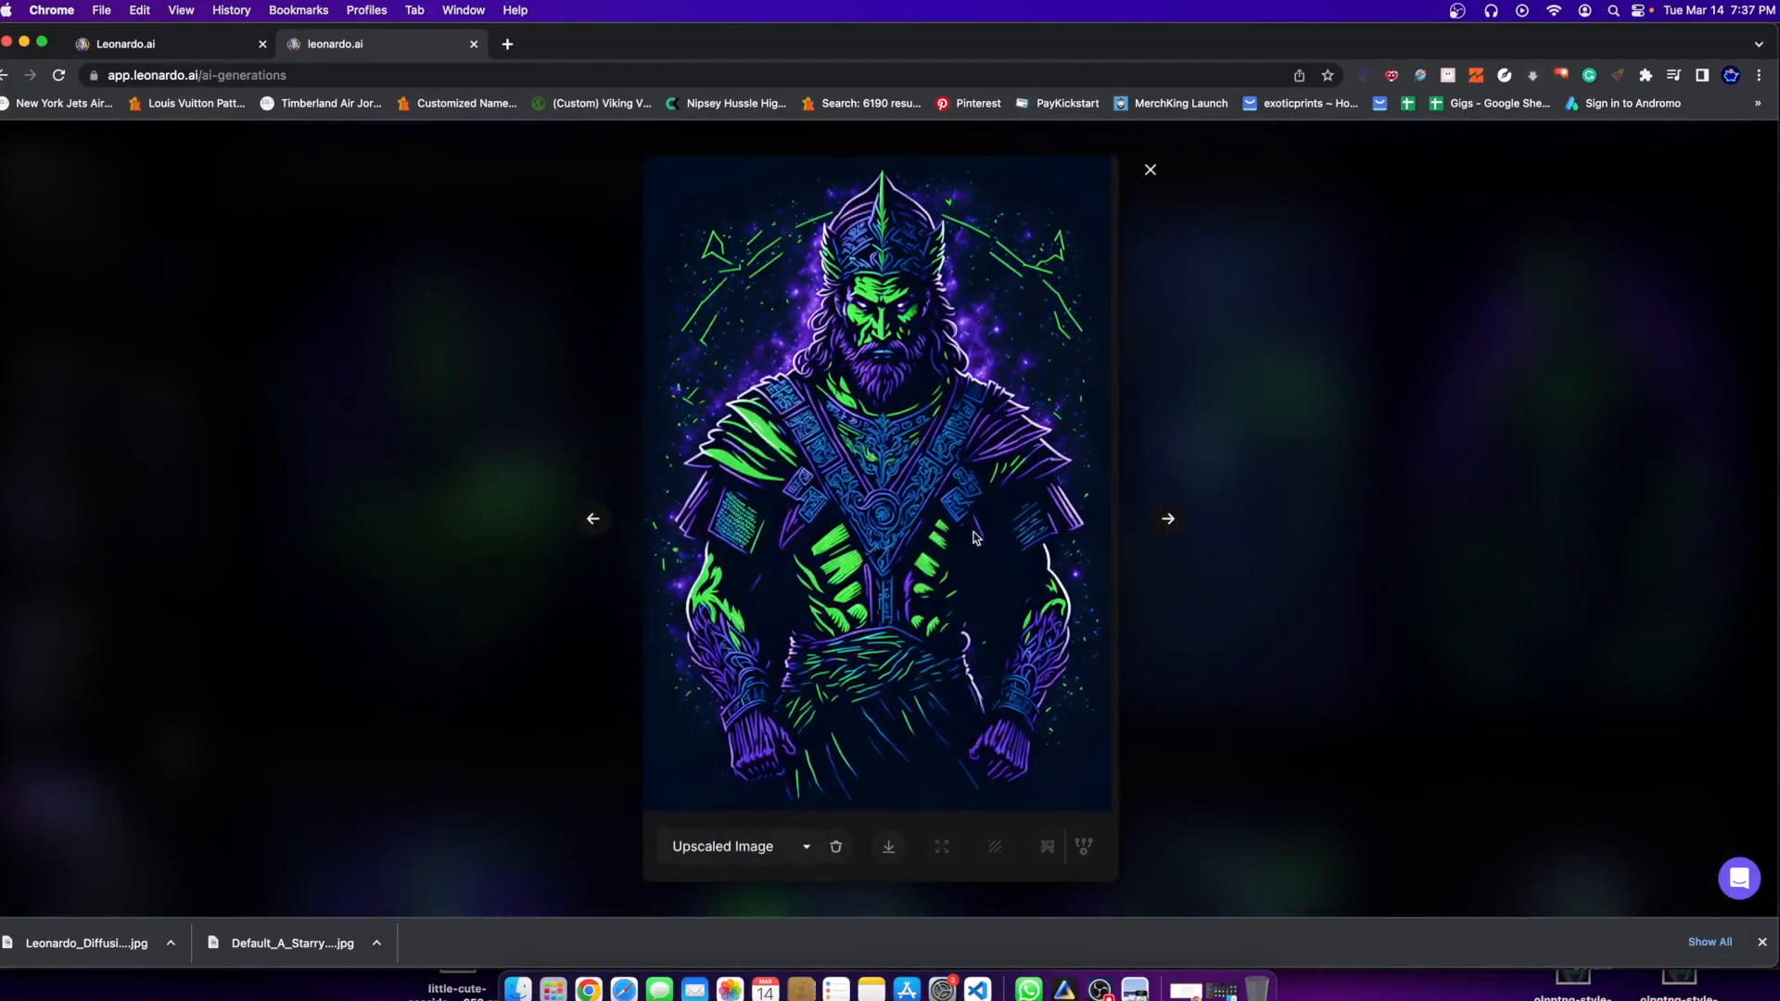
{"action": "right_click", "coordinate": [917, 492]}
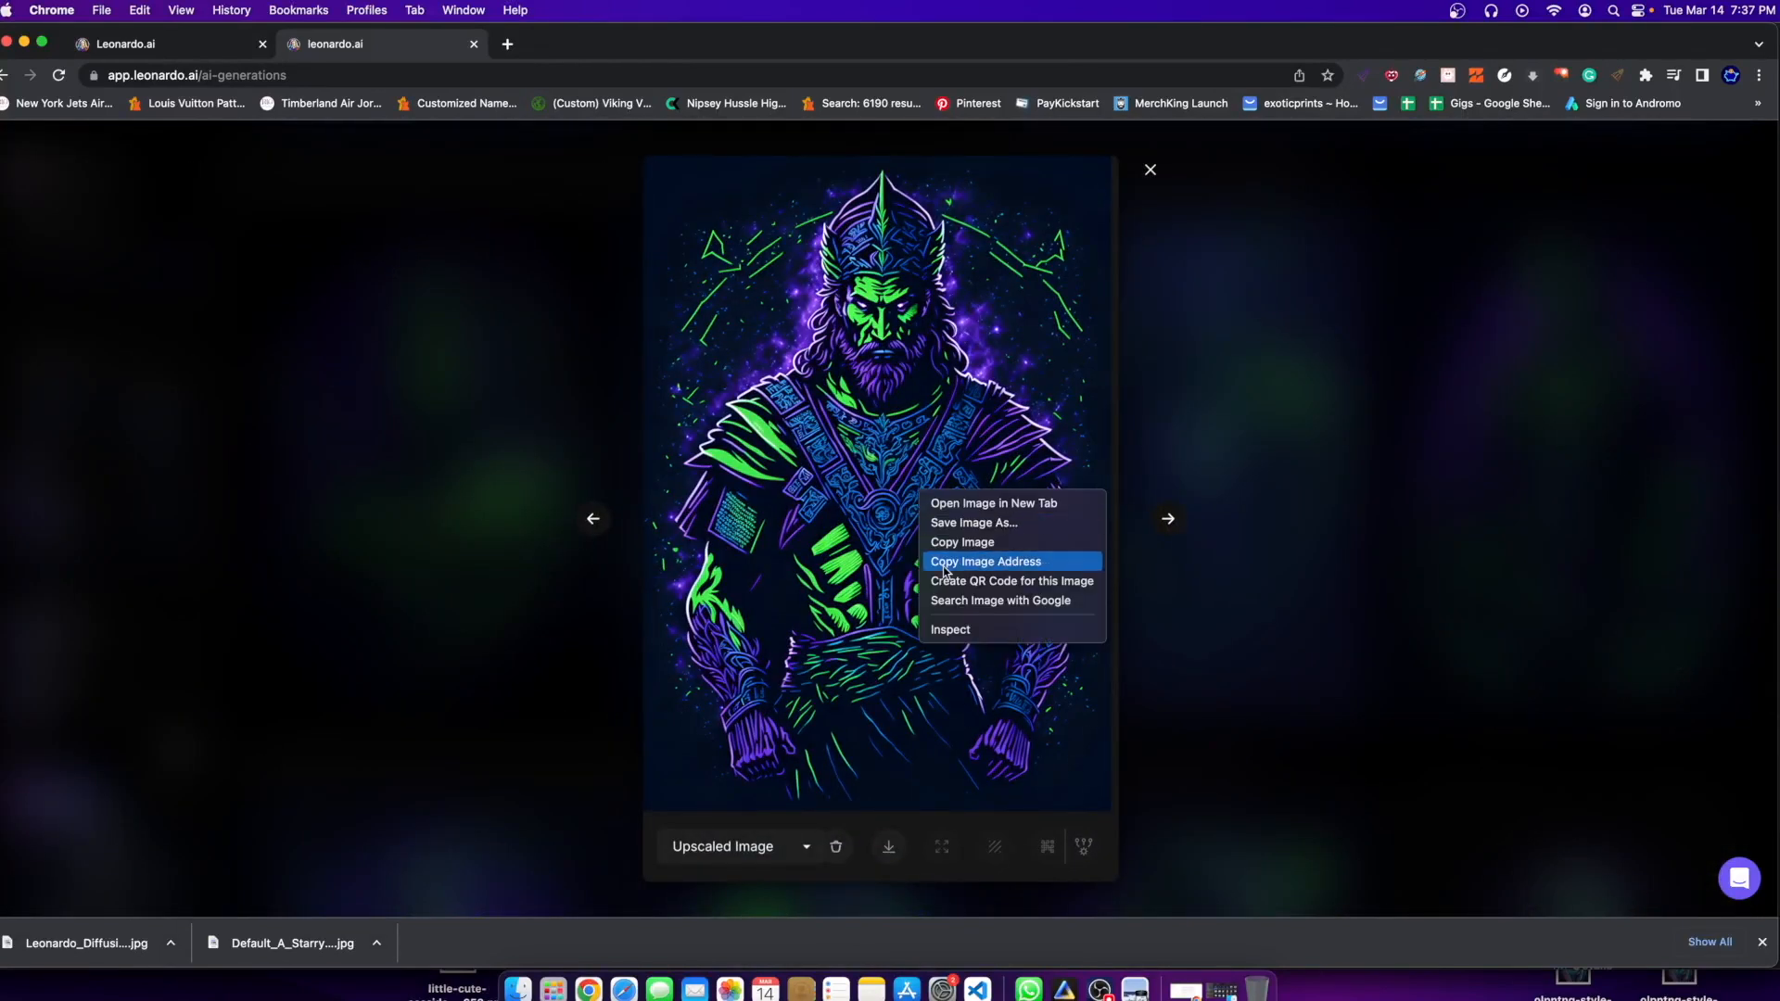
{"action": "left_click", "coordinate": [998, 525]}
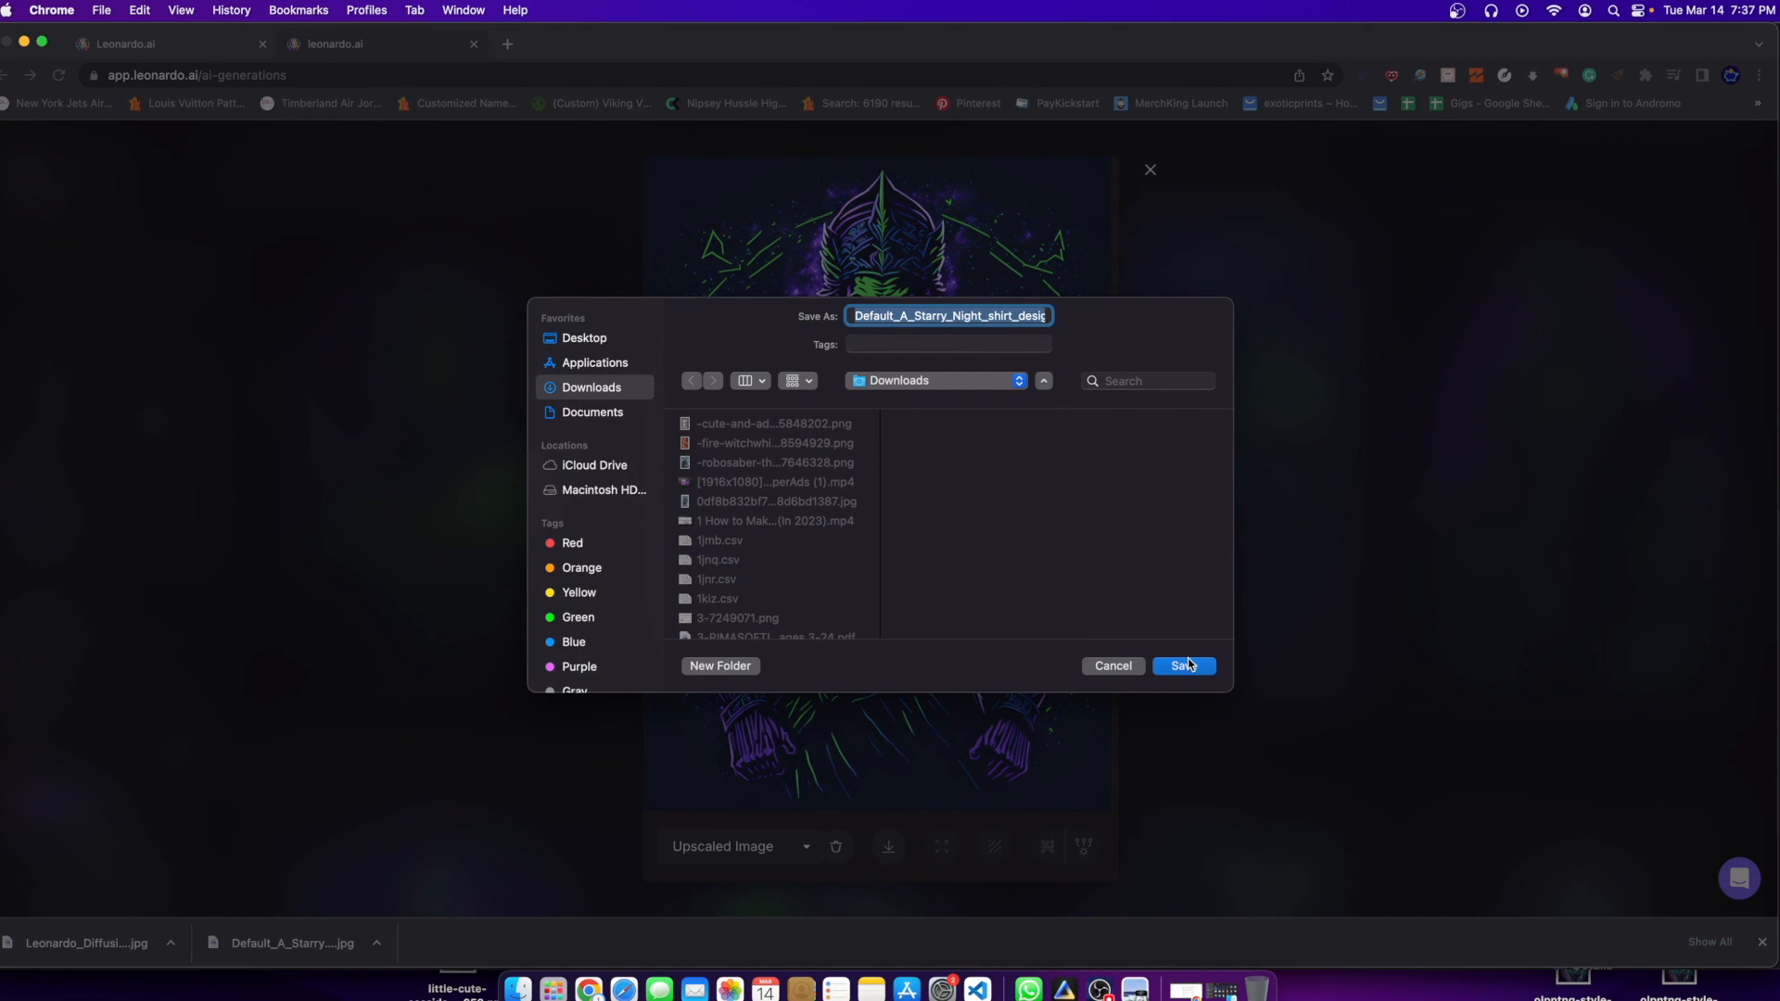
{"action": "left_click", "coordinate": [1186, 666]}
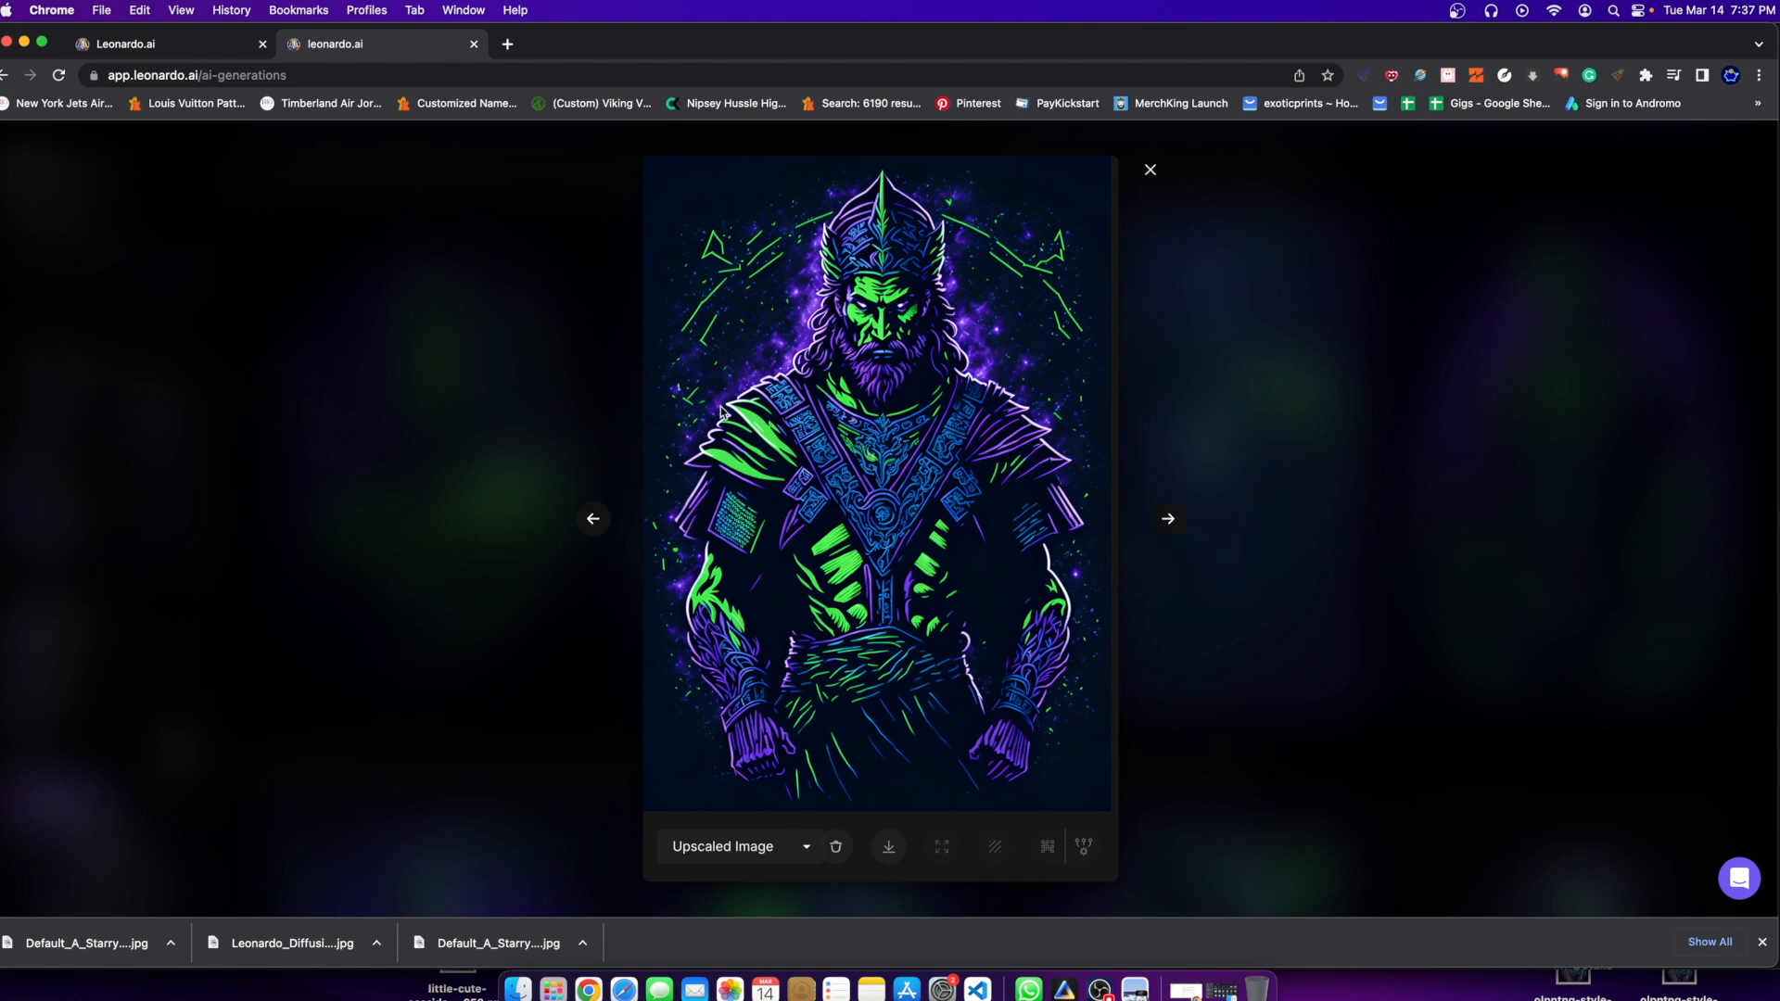
{"action": "left_click", "coordinate": [1203, 506]}
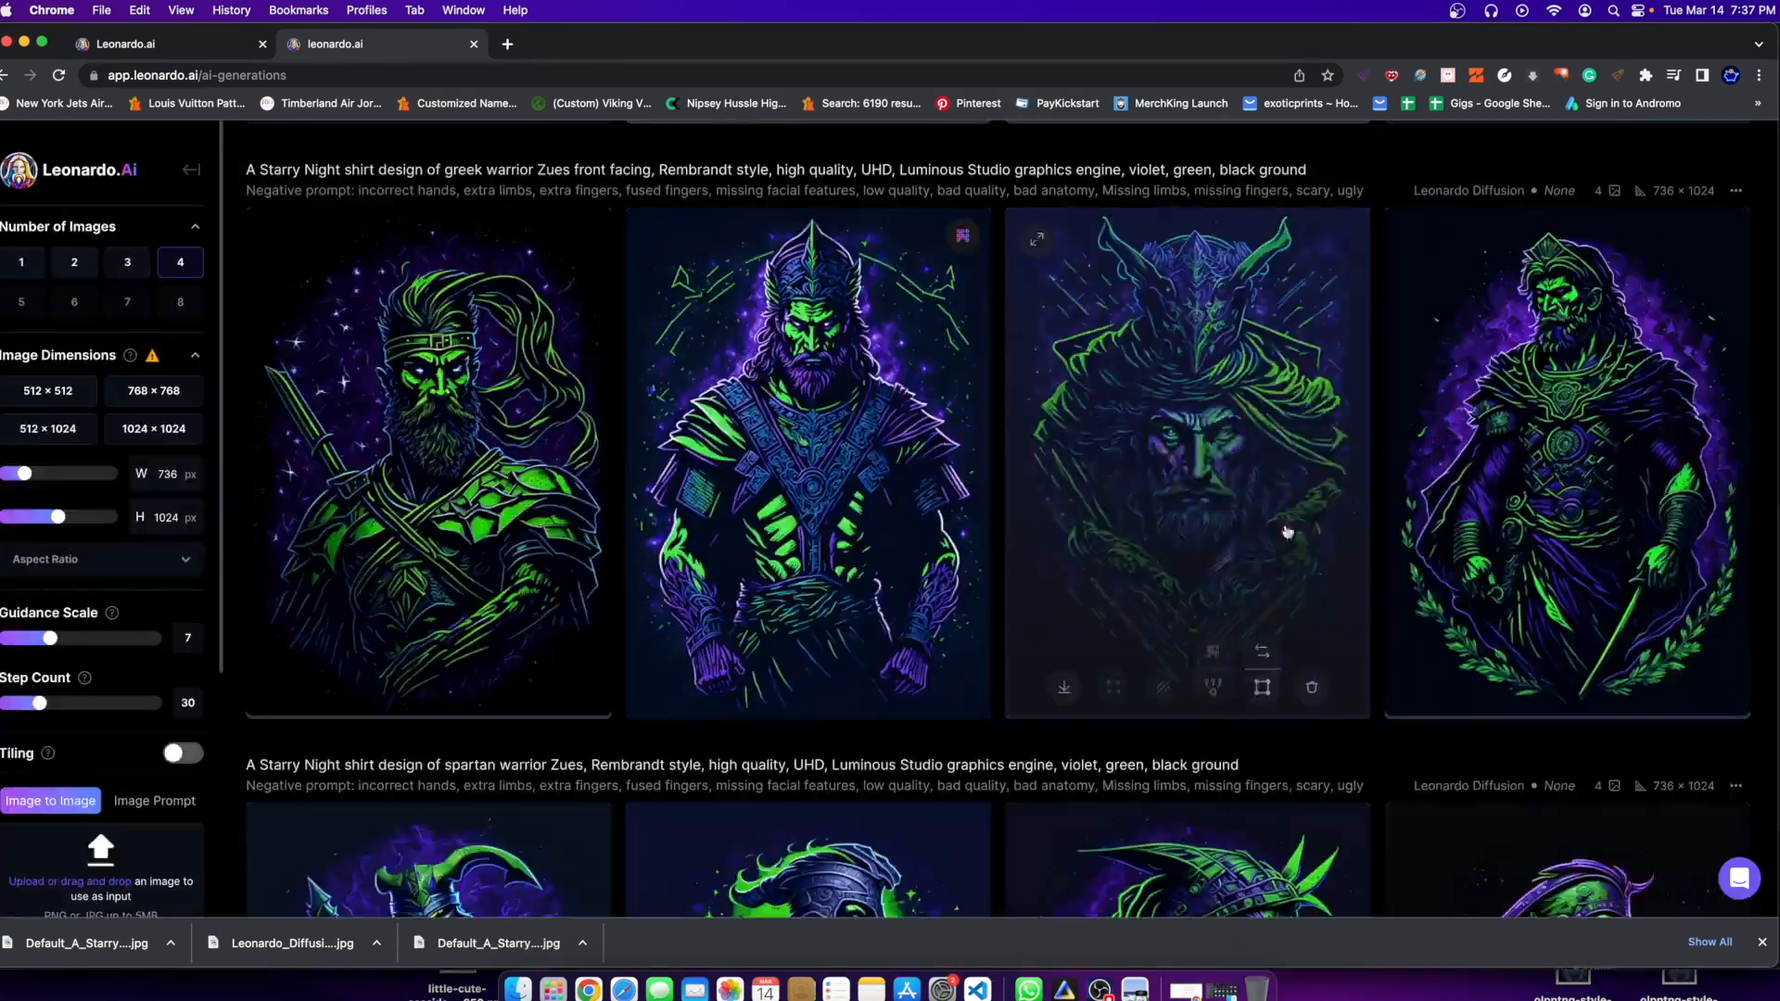
Step: Look through the older Spartan warrior designs and open the view of all previous generations
{"action": "scroll", "coordinate": [1261, 563], "scroll_direction": "down", "scroll_amount": 10}
{"action": "scroll", "coordinate": [1215, 586], "scroll_direction": "down", "scroll_amount": 3}
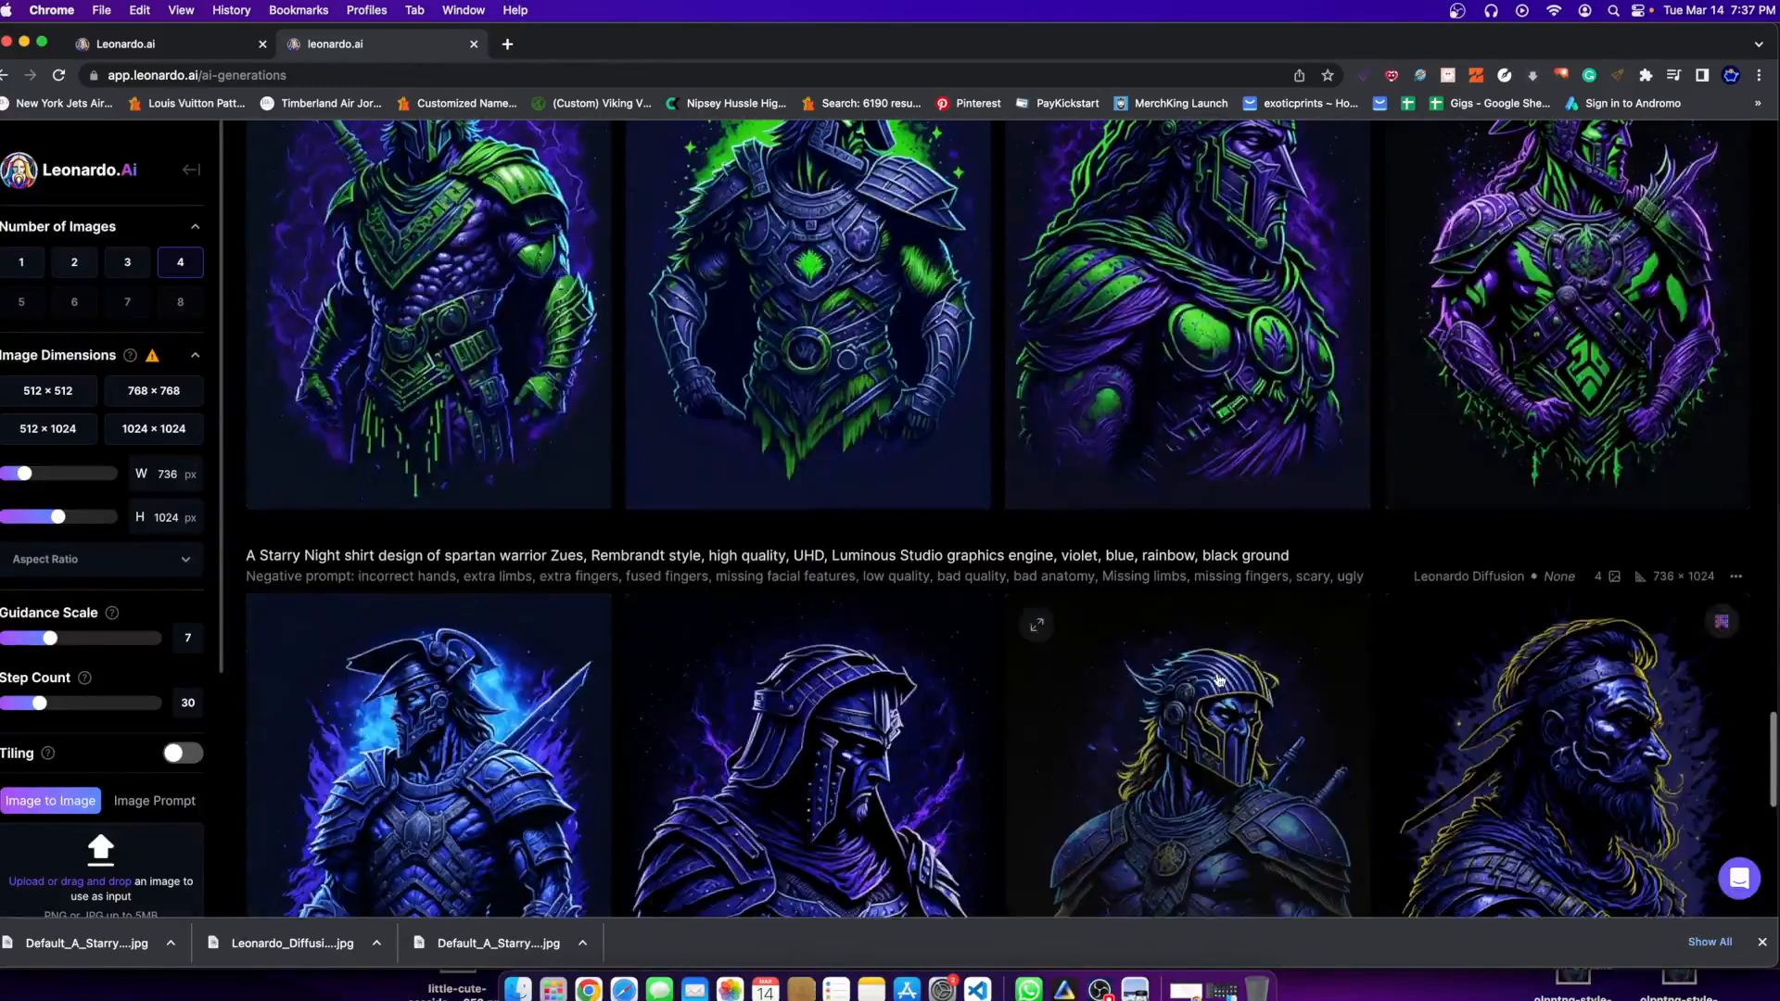
{"action": "scroll", "coordinate": [1215, 631], "scroll_direction": "up", "scroll_amount": 5}
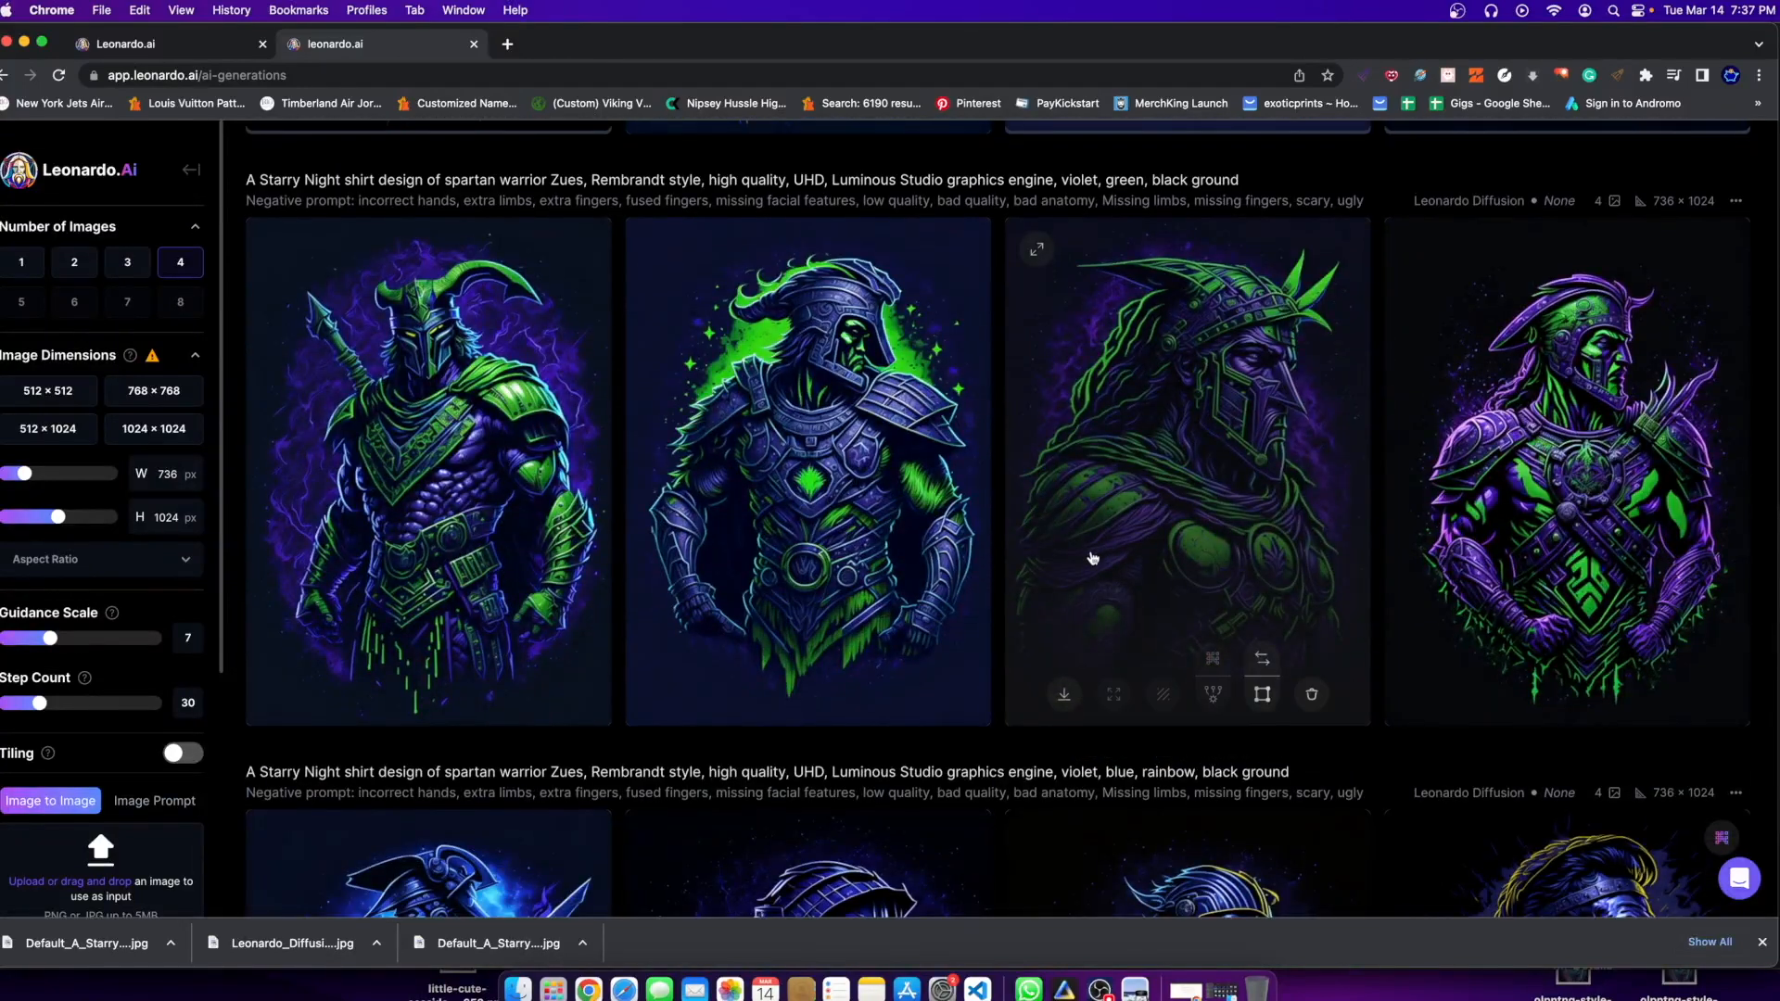
{"action": "scroll", "coordinate": [1118, 902], "scroll_direction": "down", "scroll_amount": 1}
{"action": "scroll", "coordinate": [1118, 902], "scroll_direction": "down", "scroll_amount": 6}
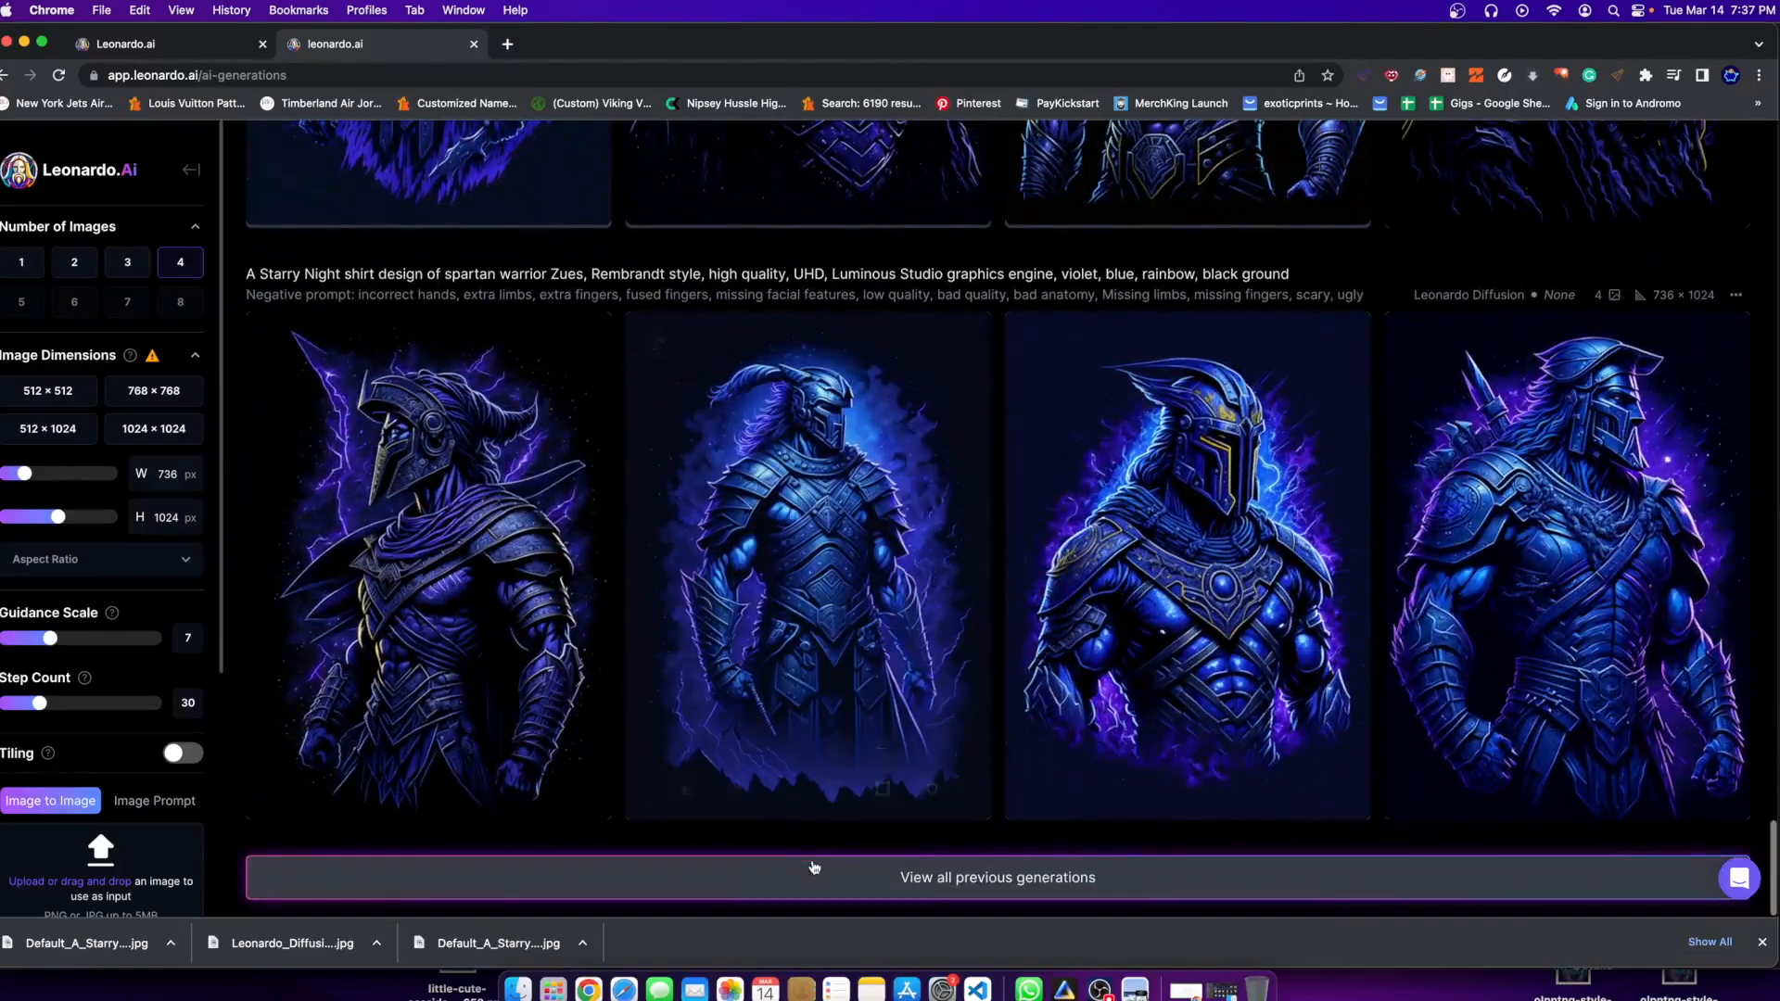
{"action": "left_click", "coordinate": [965, 881]}
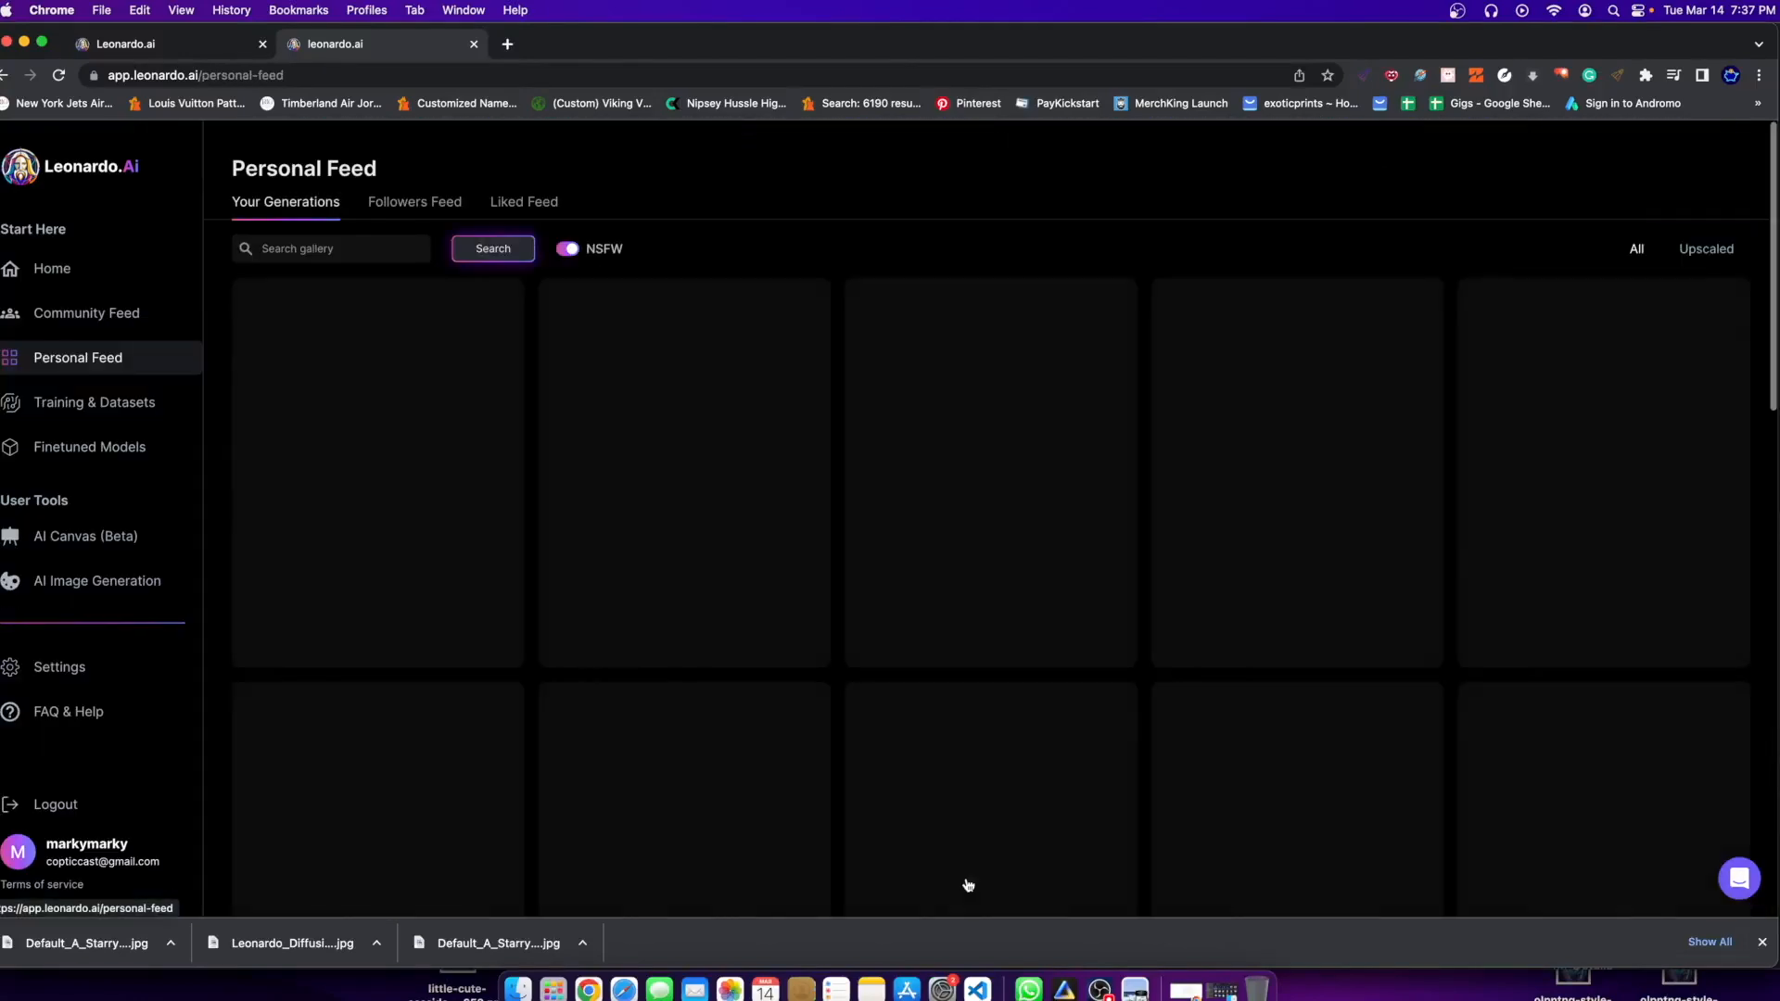
Step: Filter the personal feed to upscaled images and view the details of the green-and-violet Zeus image with curved horns at his shoulders
{"action": "scroll", "coordinate": [594, 530], "scroll_direction": "down", "scroll_amount": 3}
{"action": "scroll", "coordinate": [594, 531], "scroll_direction": "up", "scroll_amount": 4}
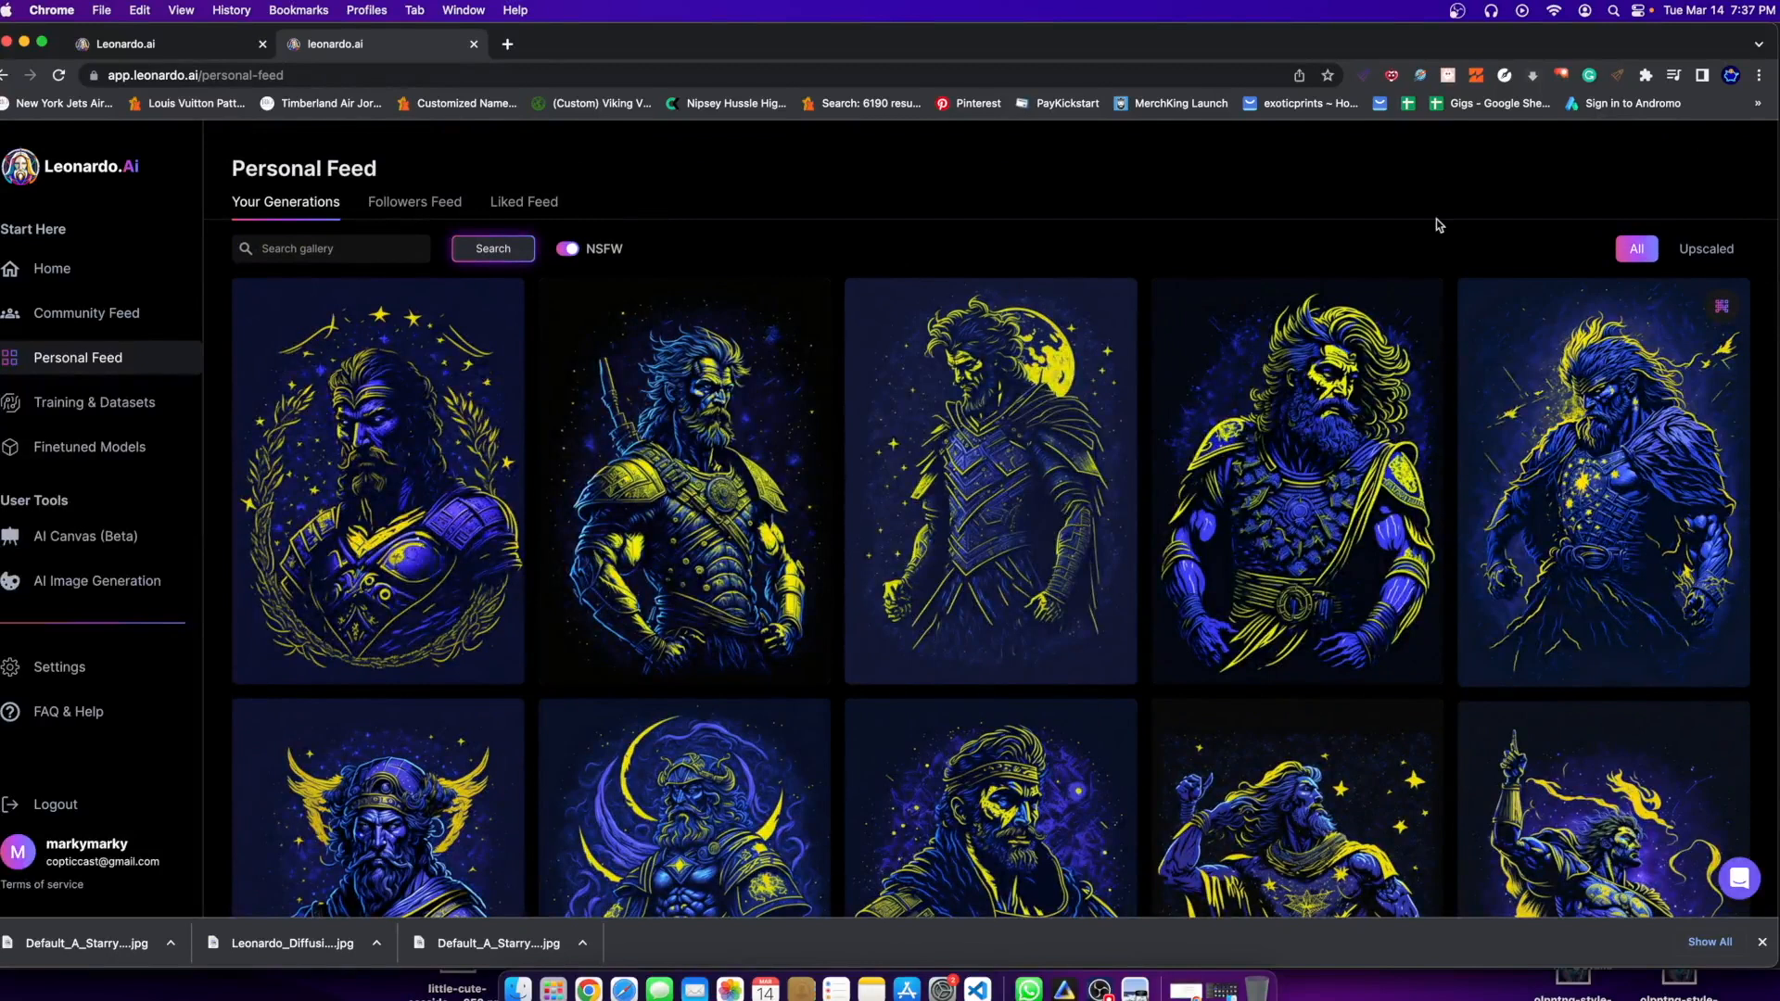
{"action": "left_click", "coordinate": [1706, 248]}
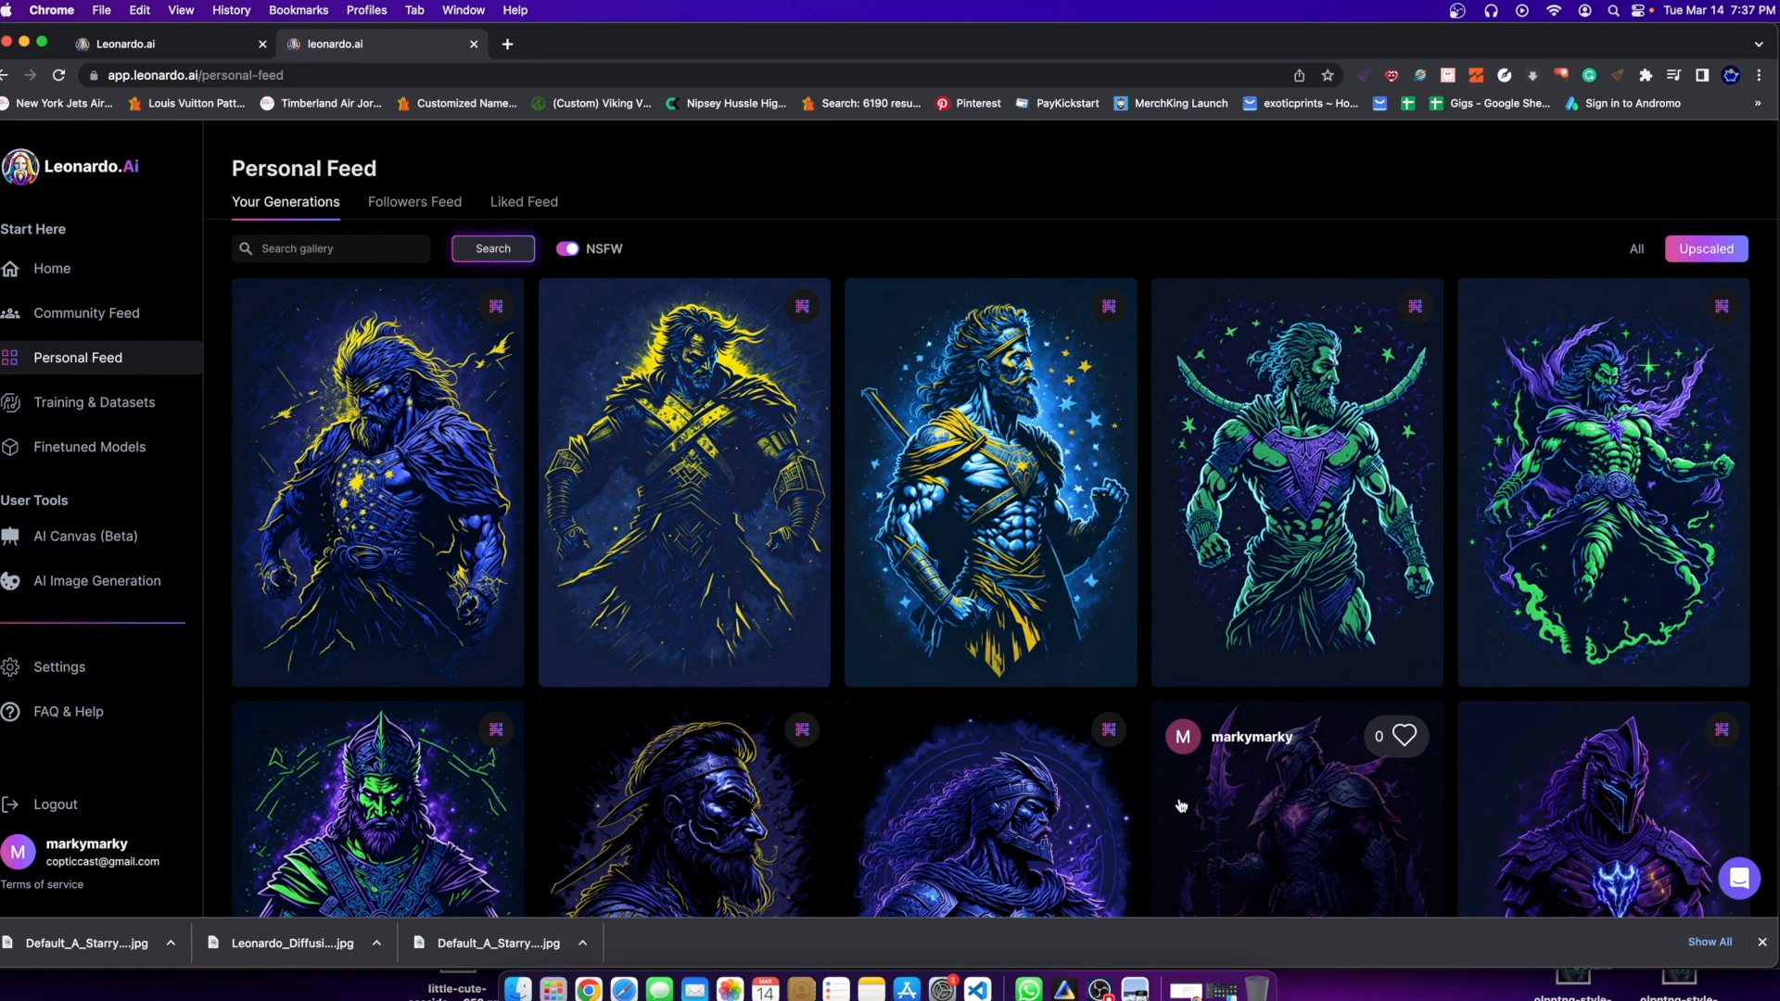
{"action": "left_click", "coordinate": [1209, 404]}
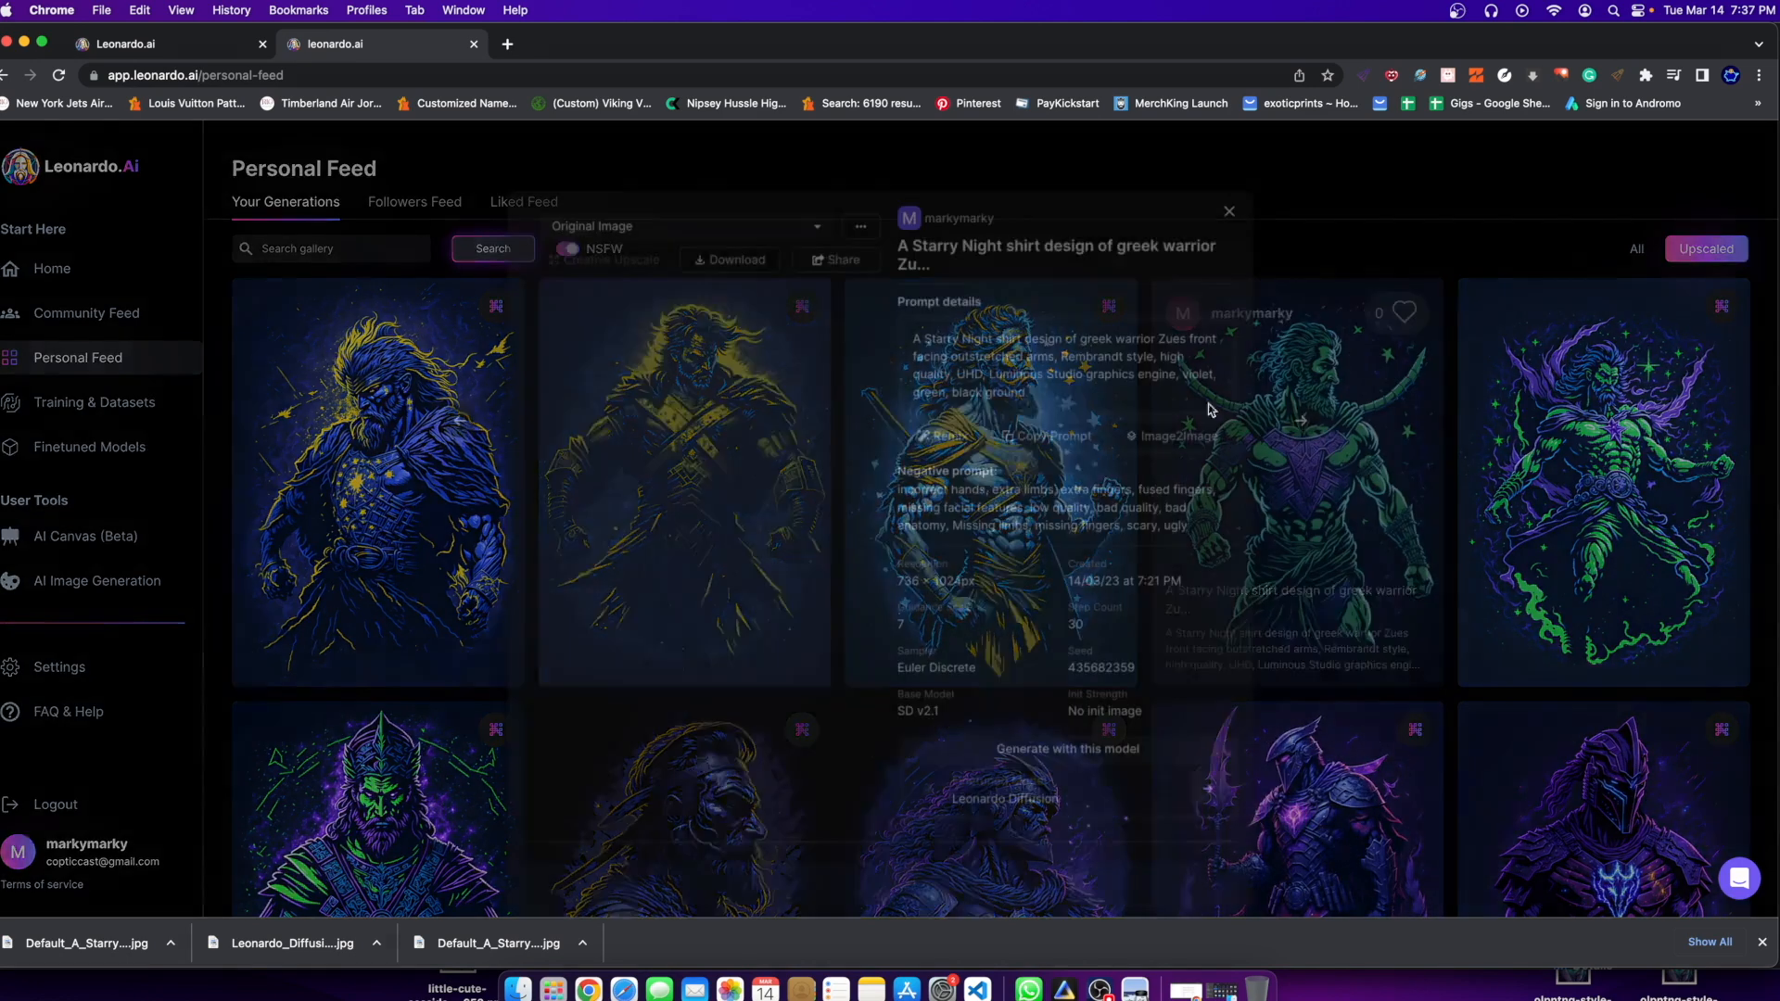
{"action": "left_click", "coordinate": [1455, 475]}
Step: Switch to Luminar Neo and add the green-and-violet Zeus image from the Downloads folder to the catalog
{"action": "left_click", "coordinate": [1065, 990]}
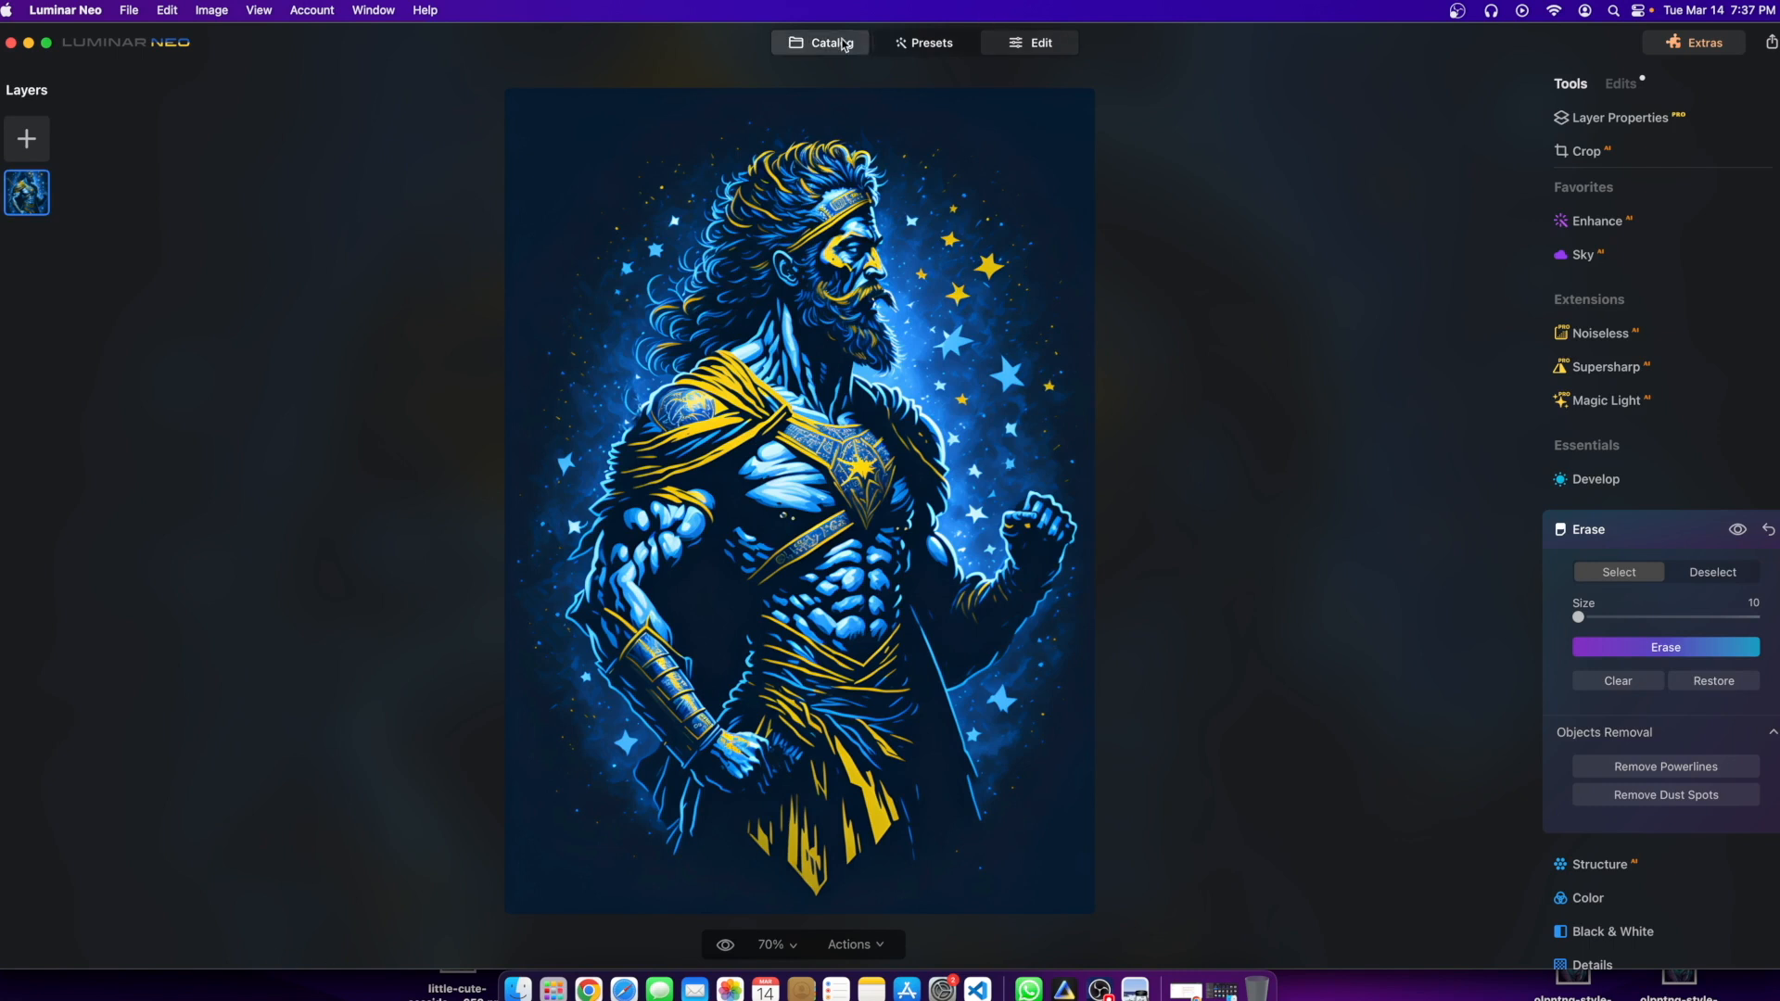
{"action": "left_click", "coordinate": [825, 42]}
{"action": "left_click", "coordinate": [518, 990]}
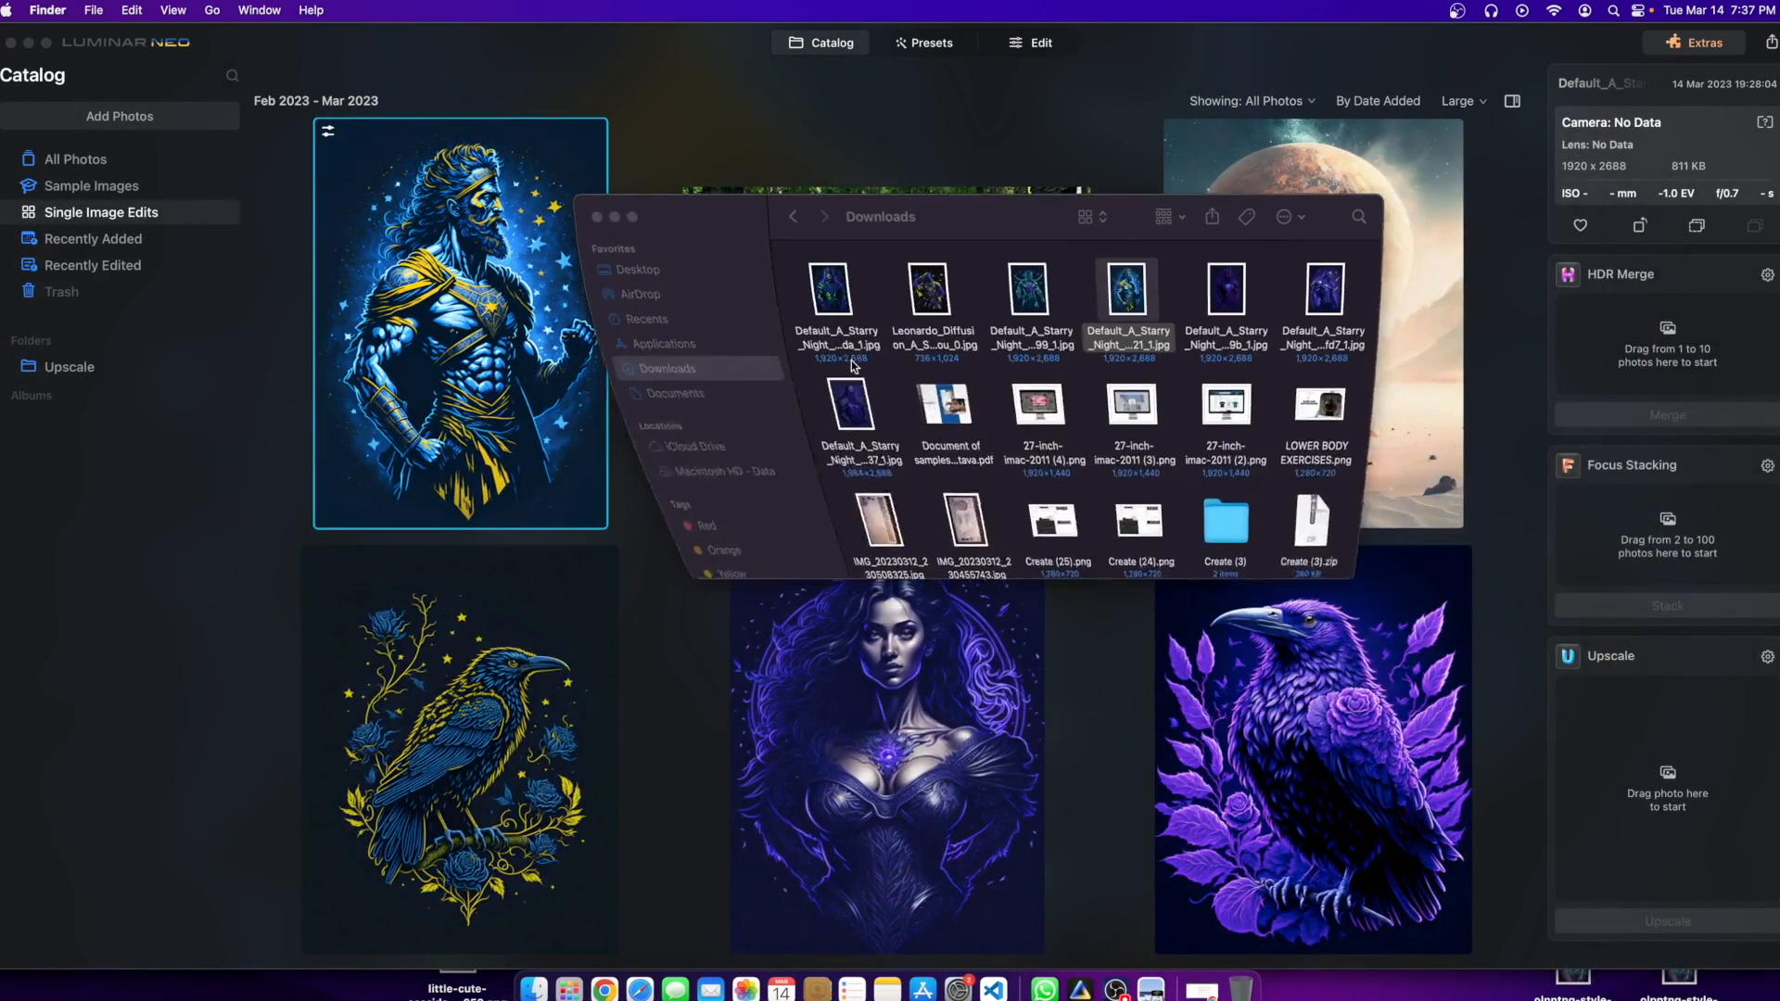
{"action": "left_click_drag", "start_coordinate": [822, 259], "coordinate": [904, 262]}
{"action": "left_click_drag", "start_coordinate": [1025, 257], "coordinate": [683, 697]}
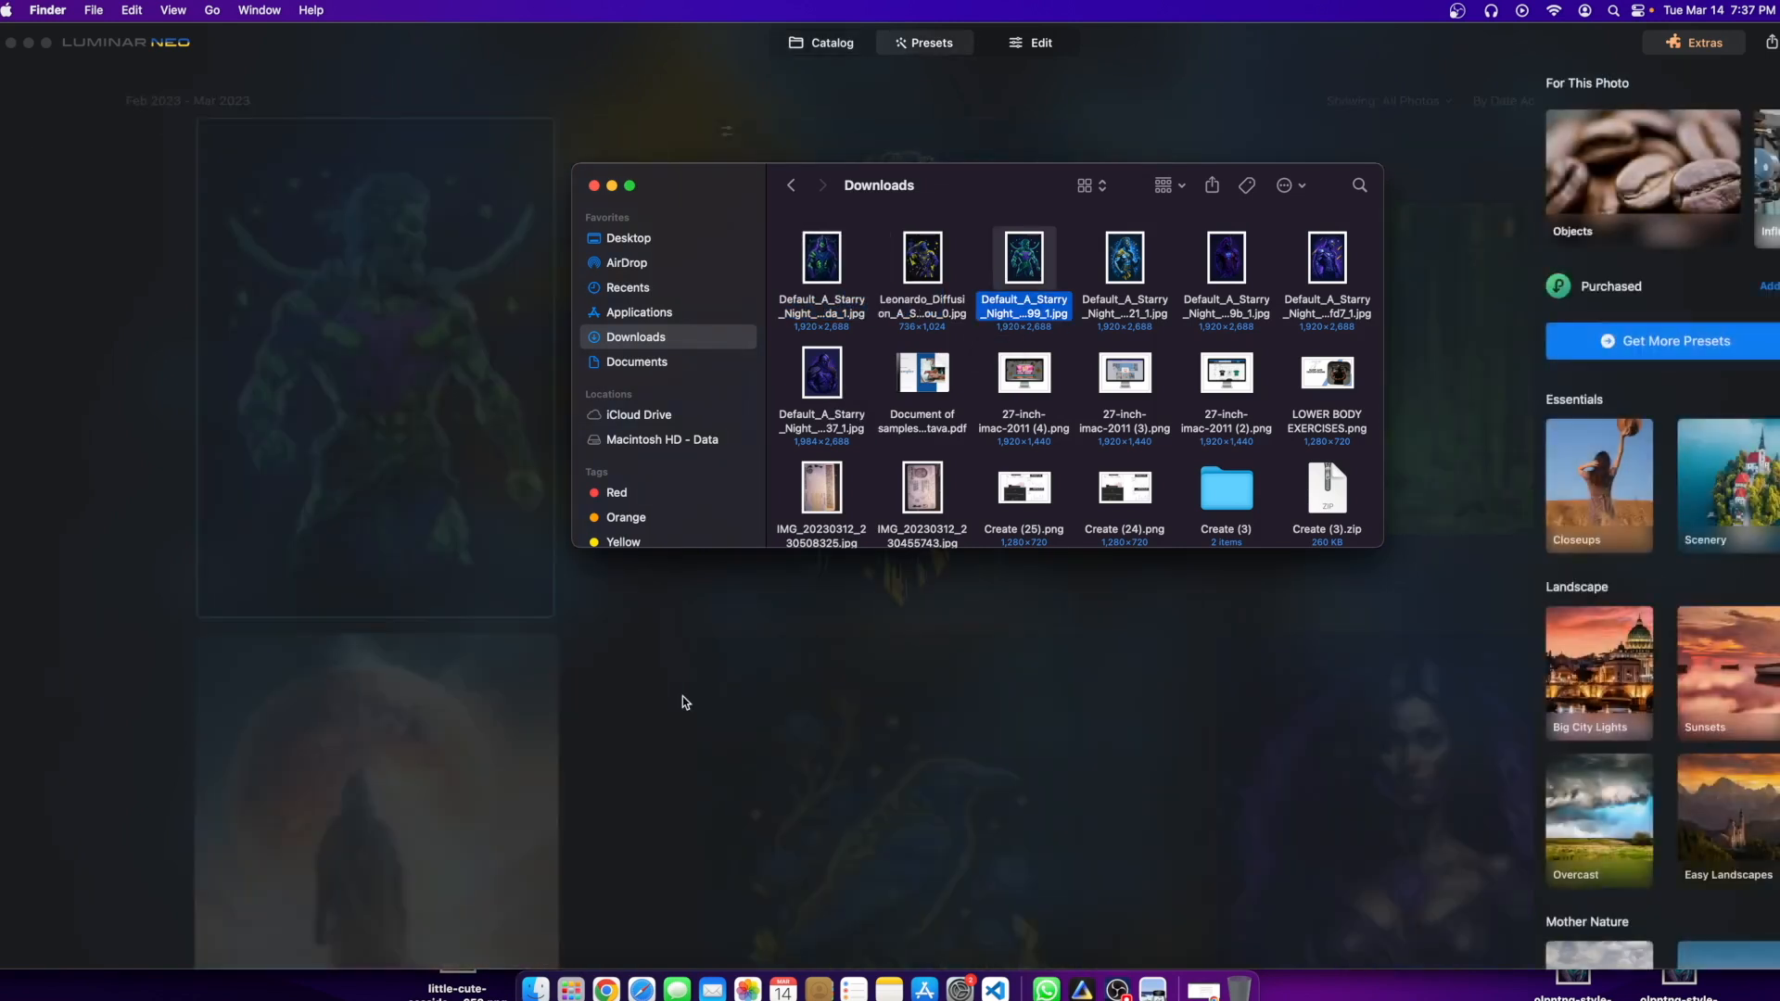
{"action": "left_click", "coordinate": [1247, 693]}
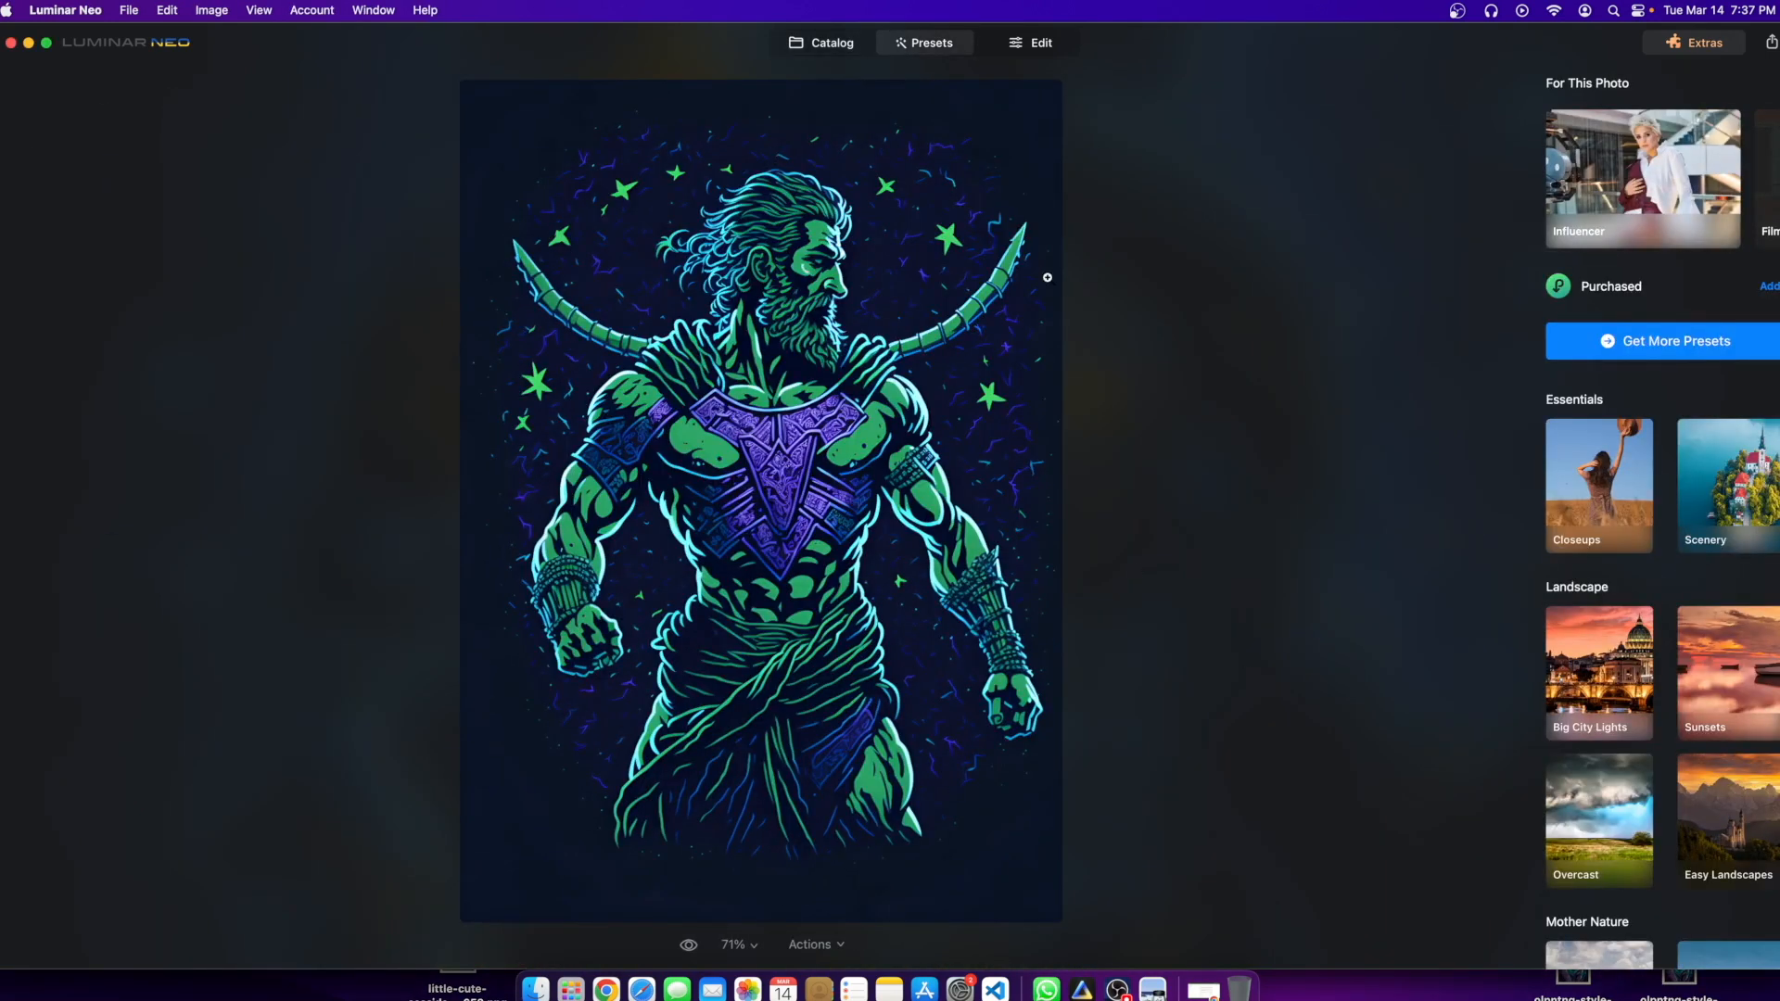
Step: Erase both curved horns beside the Zeus figure's shoulders using the Erase tool with a brush size of 12
{"action": "left_click", "coordinate": [1020, 40]}
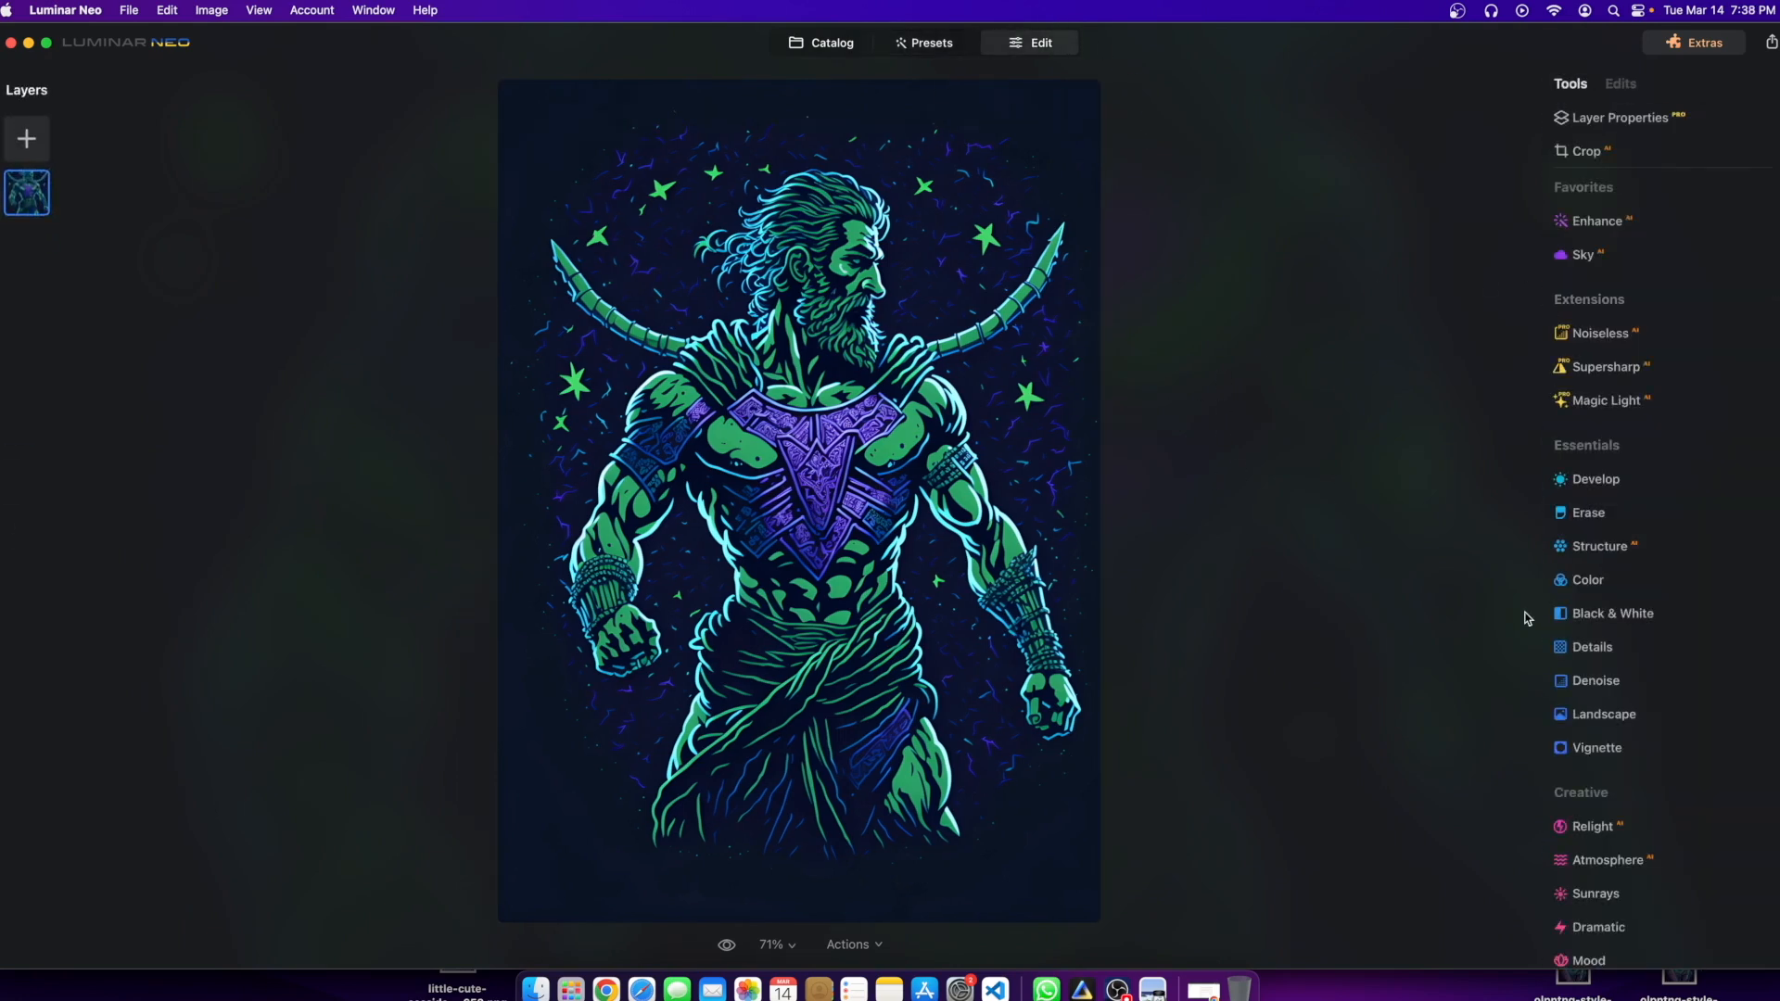
{"action": "left_click", "coordinate": [1587, 513]}
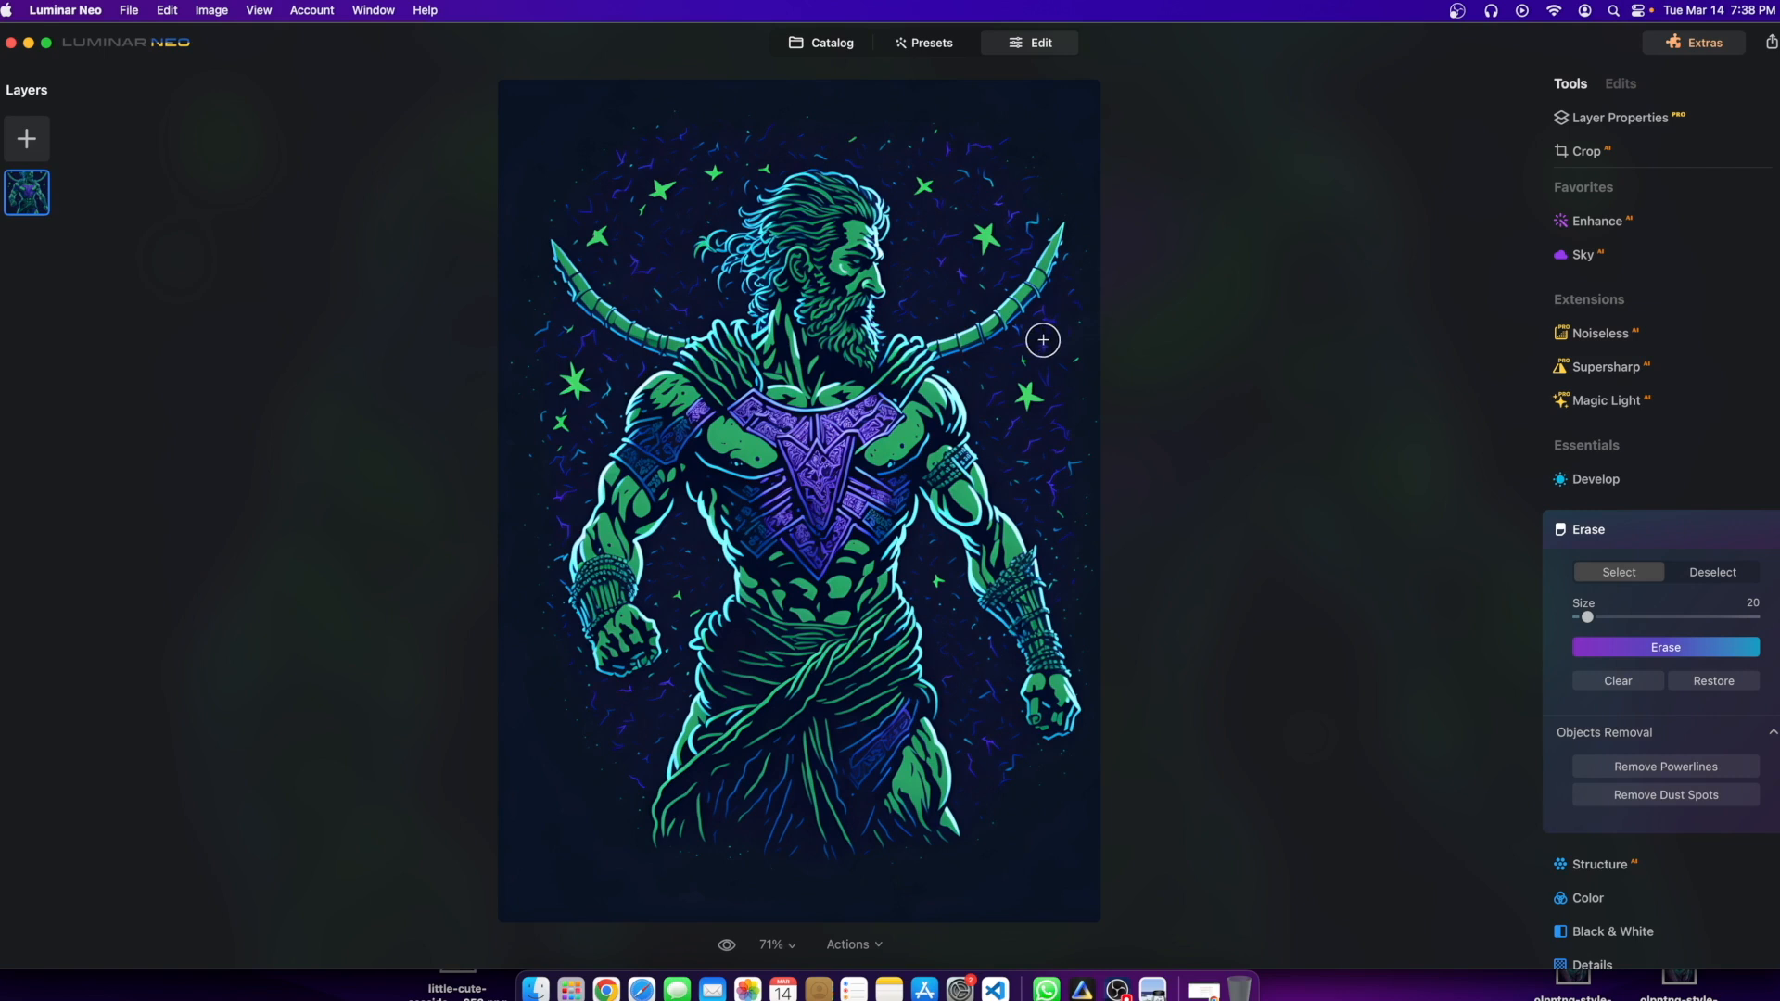
{"action": "left_click_drag", "start_coordinate": [1589, 617], "coordinate": [1587, 618]}
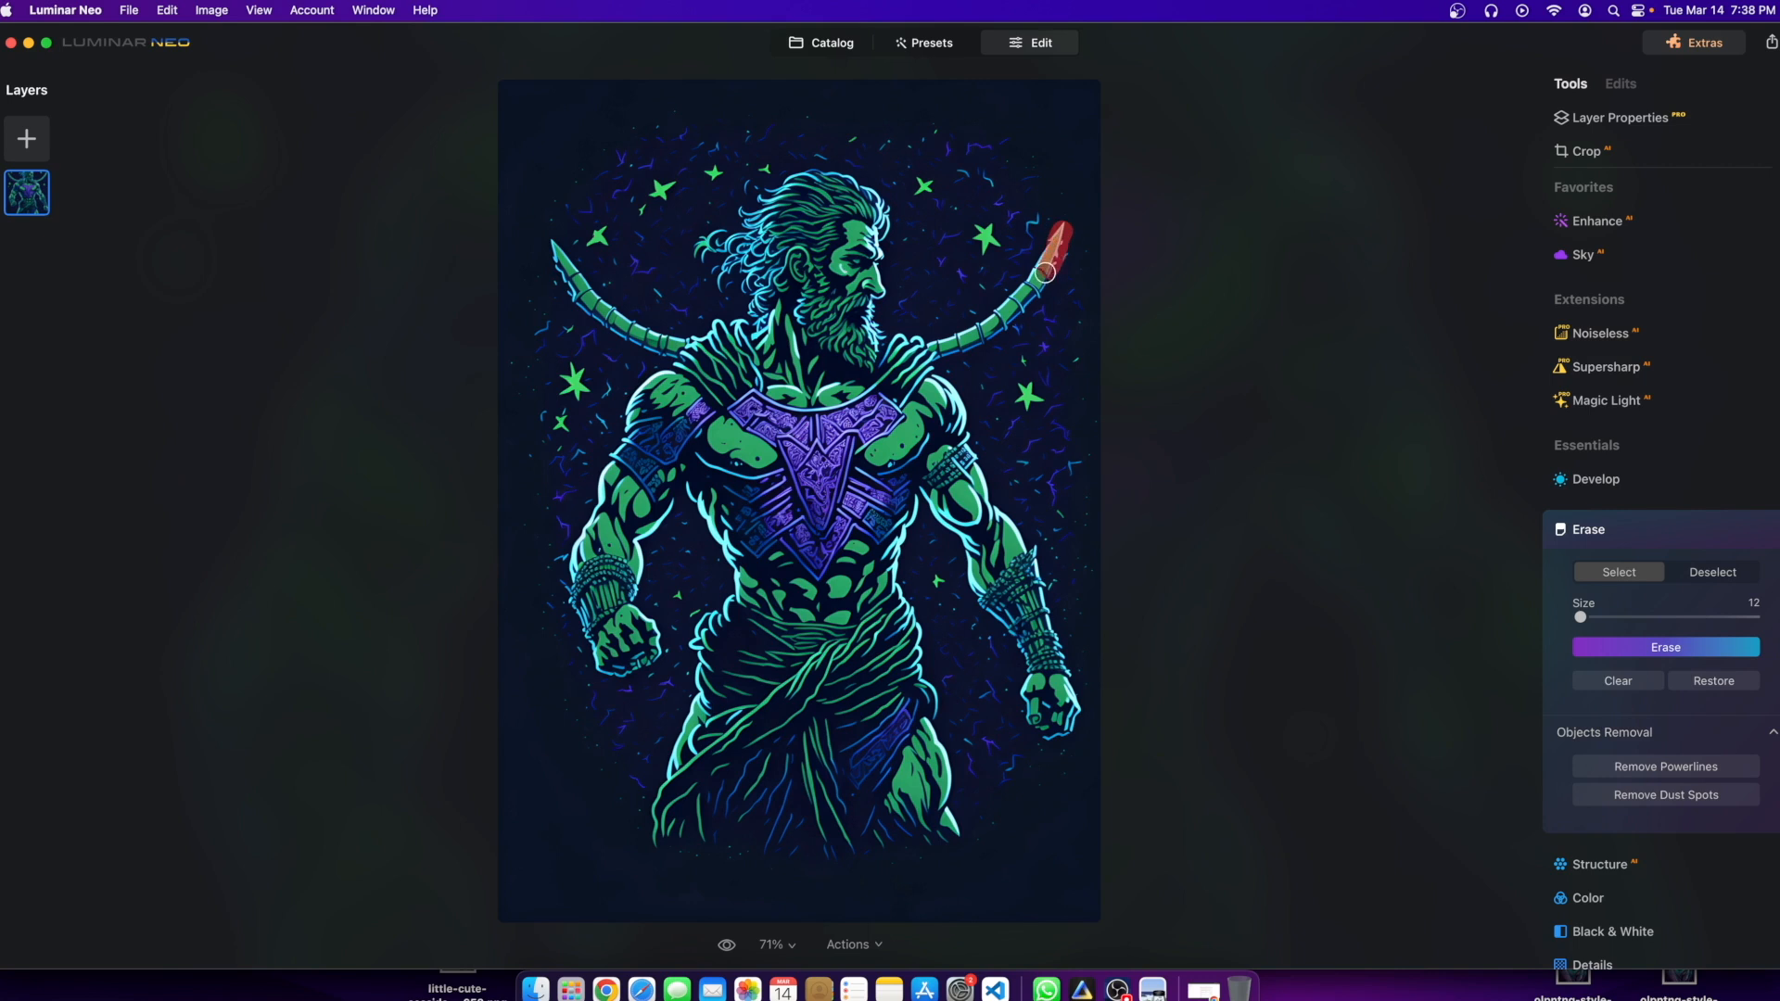
{"action": "left_click_drag", "start_coordinate": [983, 330], "coordinate": [958, 337]}
{"action": "left_click_drag", "start_coordinate": [942, 348], "coordinate": [938, 351]}
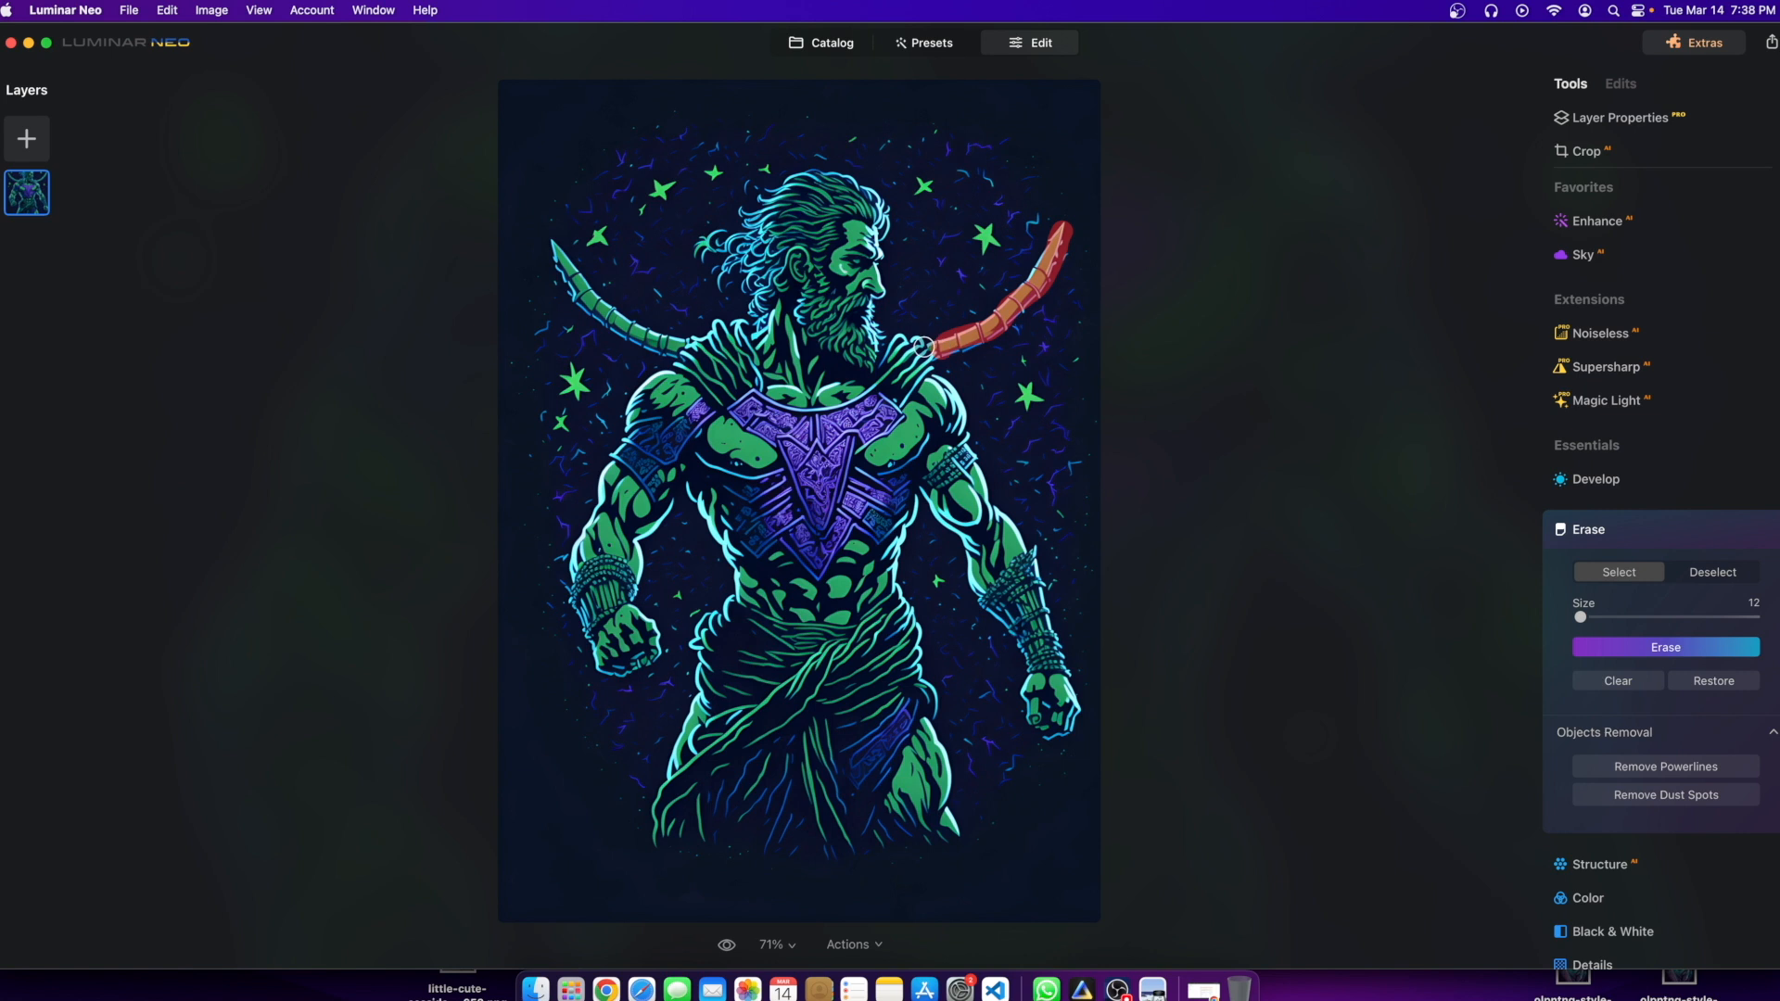
{"action": "mouse_move", "coordinate": [553, 248]}
{"action": "left_mouse_down"}
{"action": "mouse_move", "coordinate": [591, 307]}
{"action": "mouse_move", "coordinate": [670, 342]}
{"action": "mouse_move", "coordinate": [598, 303]}
{"action": "mouse_move", "coordinate": [564, 257]}
{"action": "left_mouse_up"}
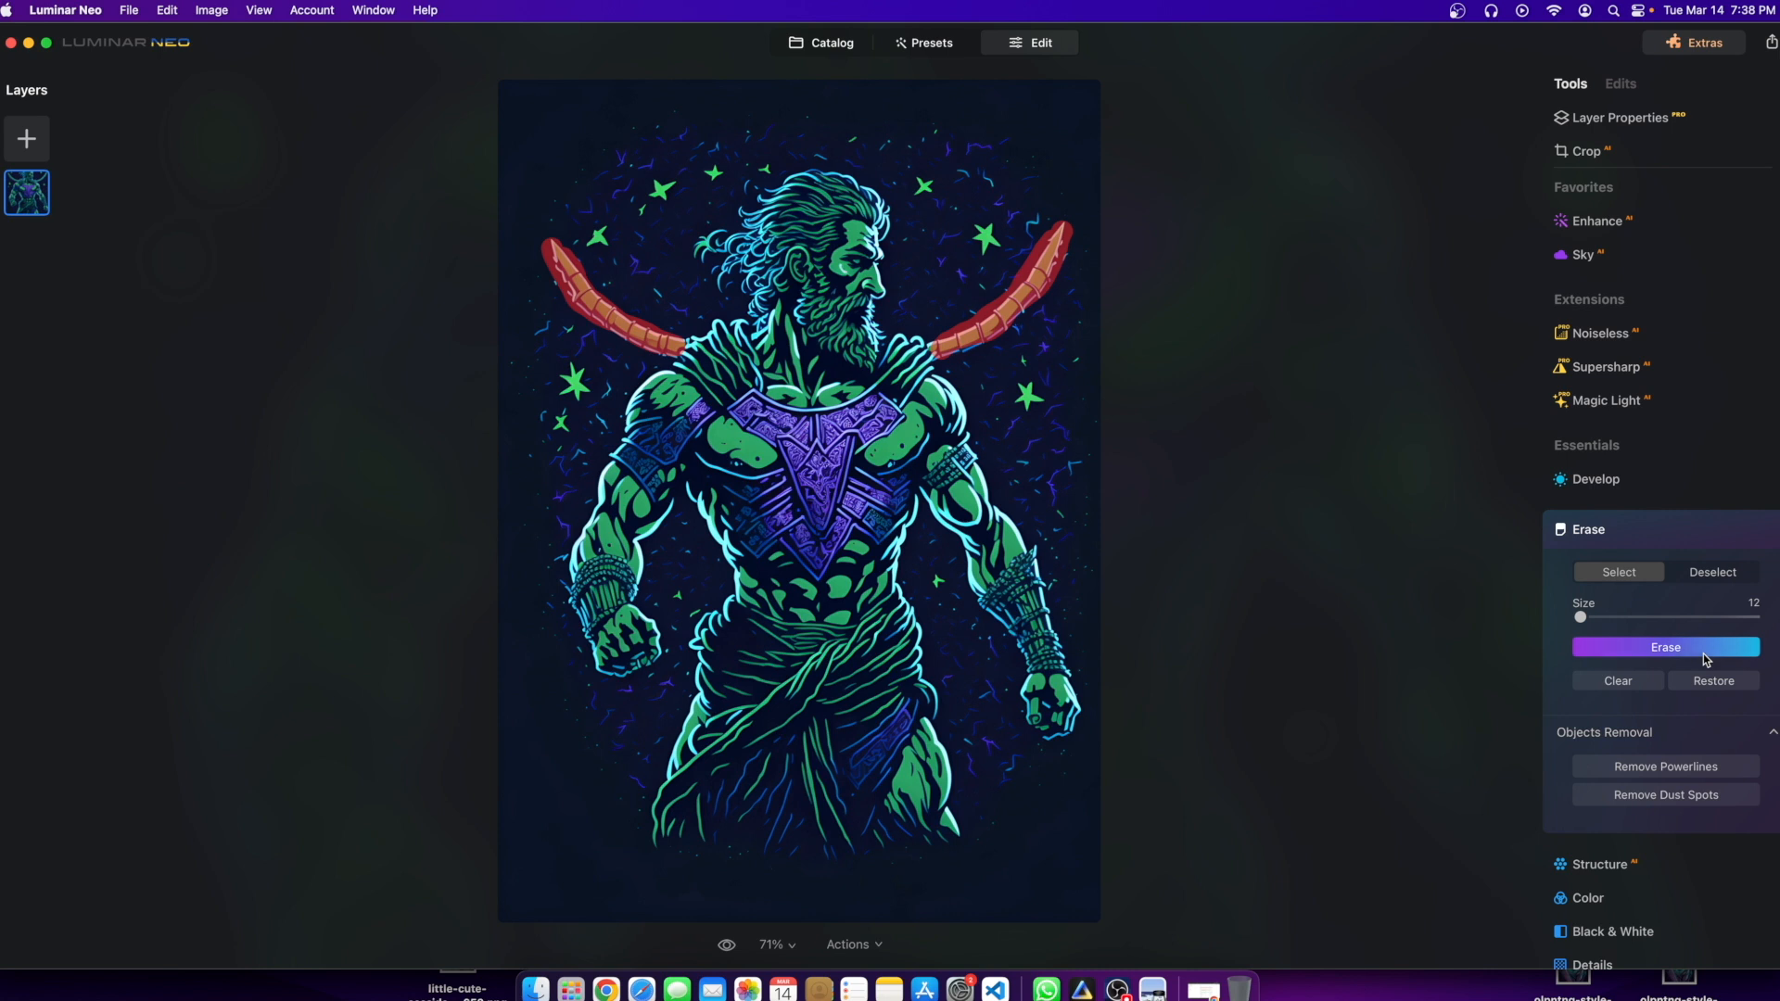
{"action": "left_click", "coordinate": [1666, 647]}
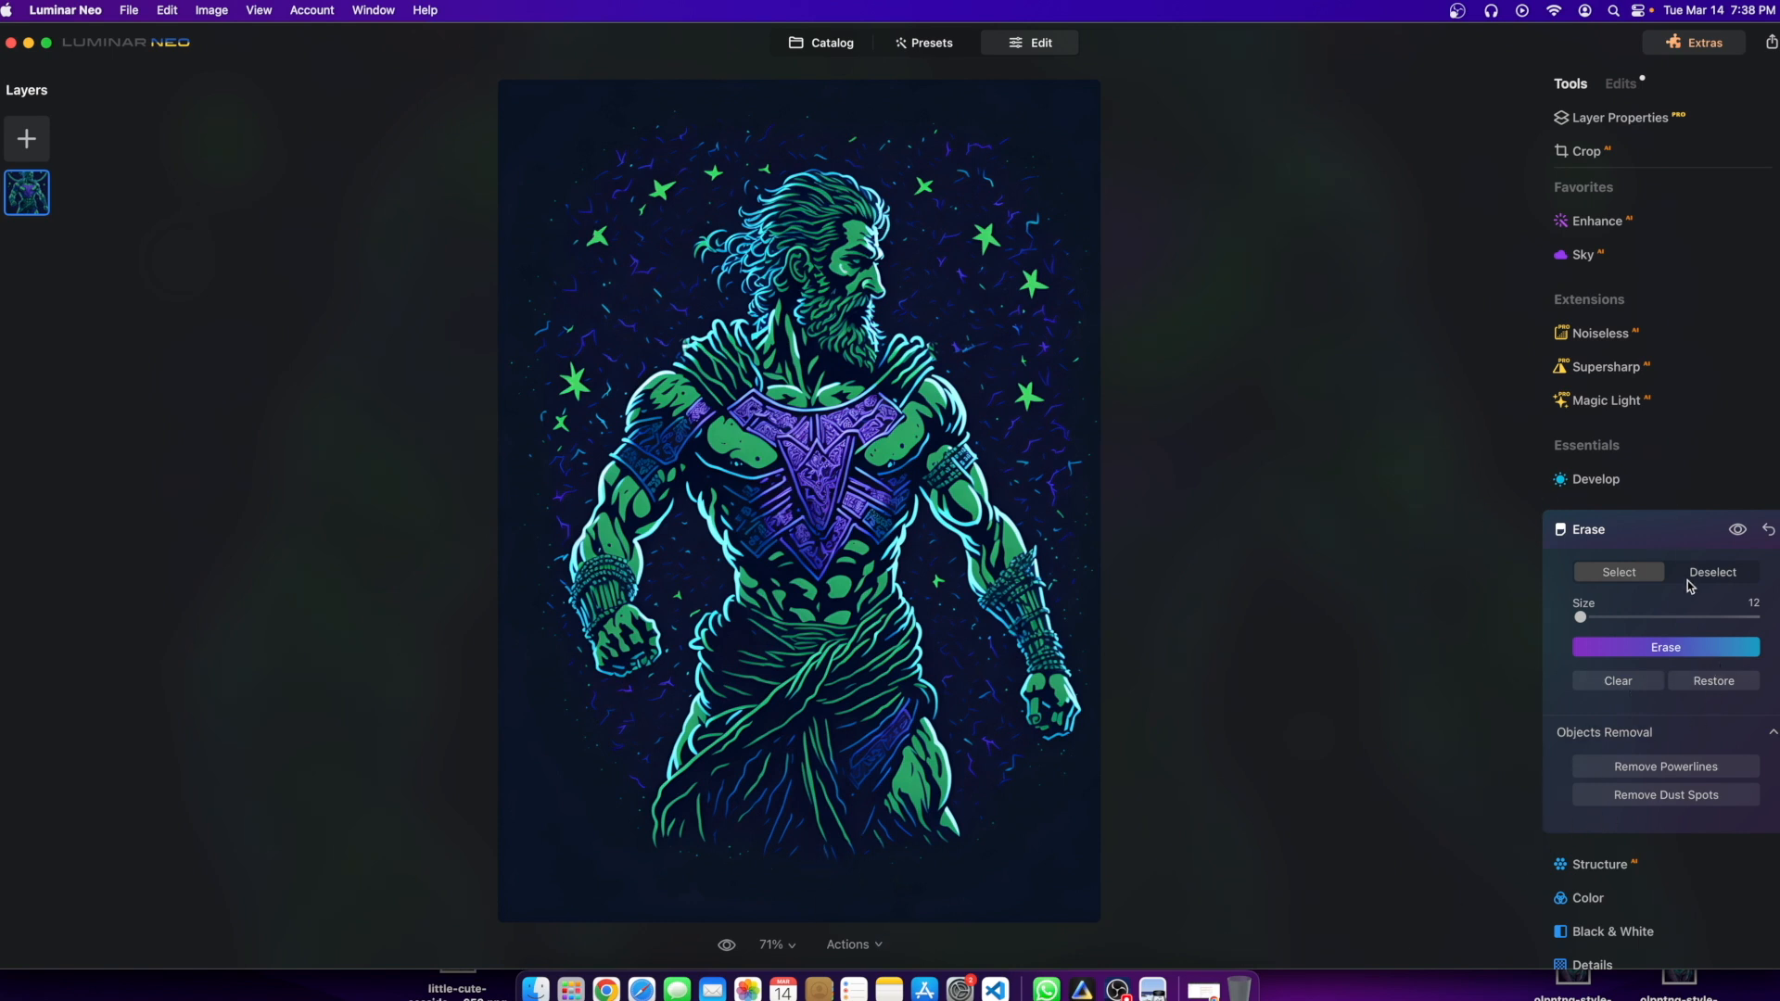
Step: Apply Enhance to the green-and-violet Zeus image with Accent set to 6
{"action": "scroll", "coordinate": [1454, 527], "scroll_direction": "down", "scroll_amount": 5}
{"action": "scroll", "coordinate": [1032, 500], "scroll_direction": "up", "scroll_amount": 6}
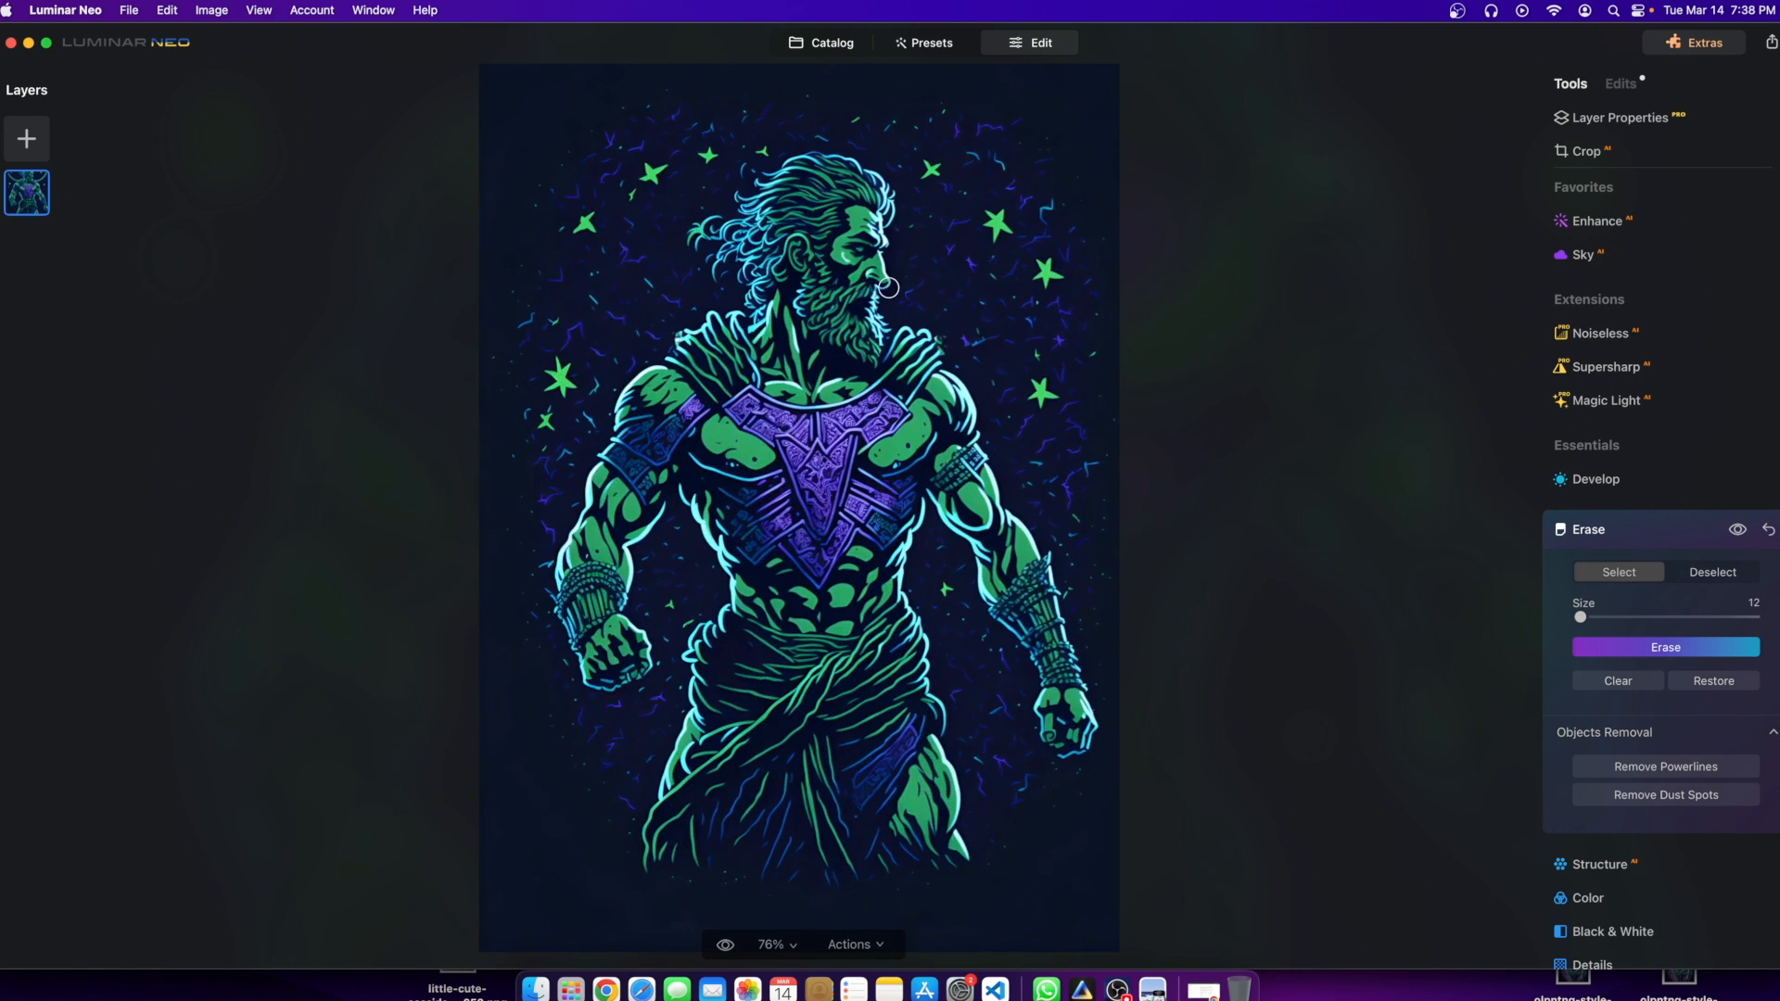
{"action": "left_click", "coordinate": [1597, 223]}
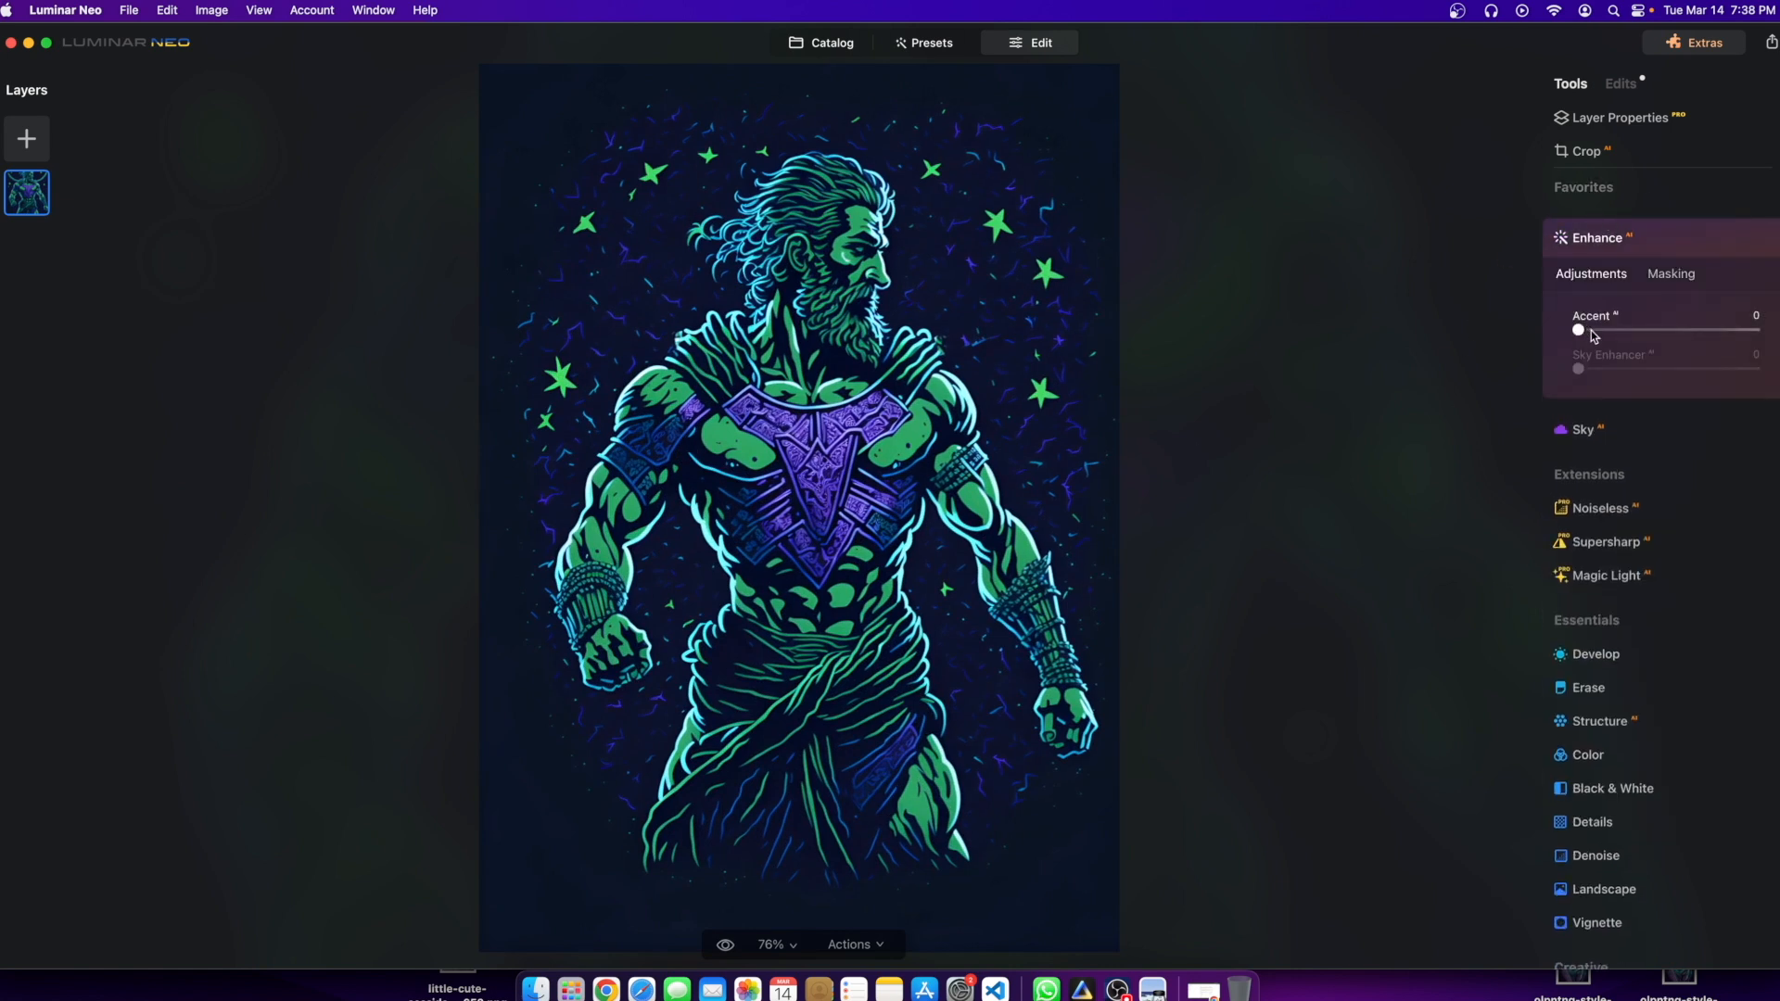
{"action": "mouse_move", "coordinate": [1588, 331]}
{"action": "left_mouse_down"}
{"action": "mouse_move", "coordinate": [1549, 336]}
{"action": "mouse_move", "coordinate": [1603, 341]}
{"action": "left_mouse_up"}
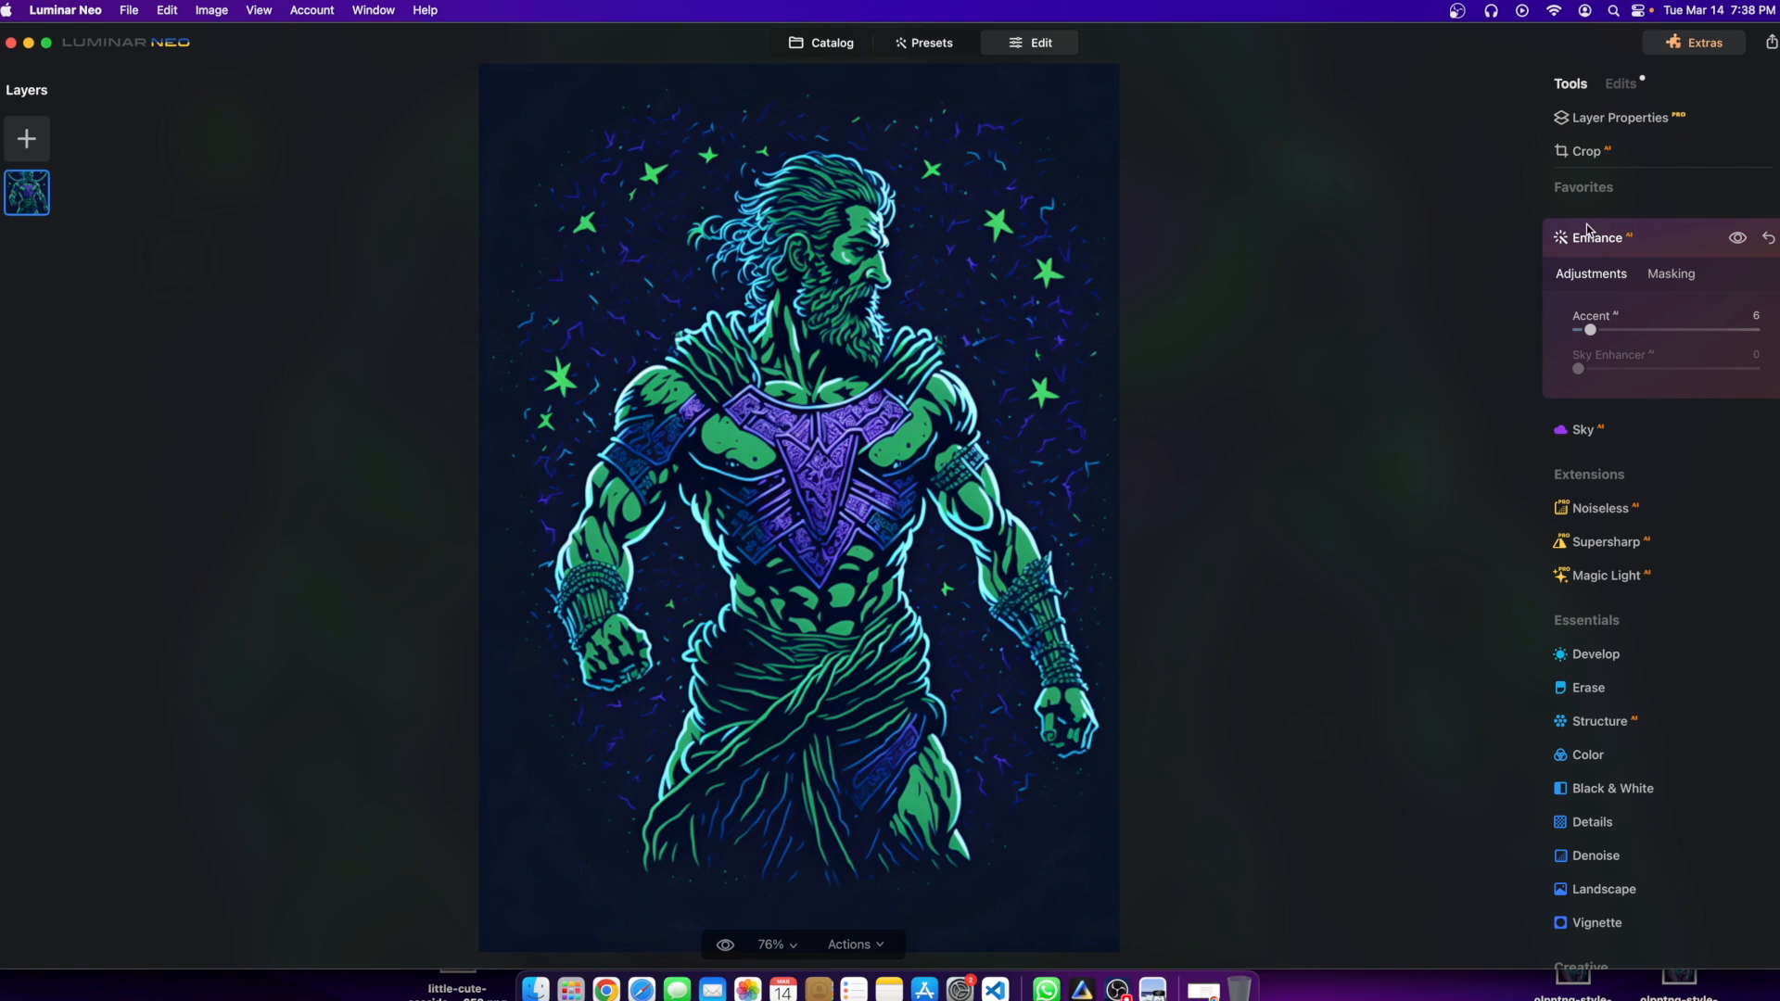
{"action": "left_click", "coordinate": [1586, 429]}
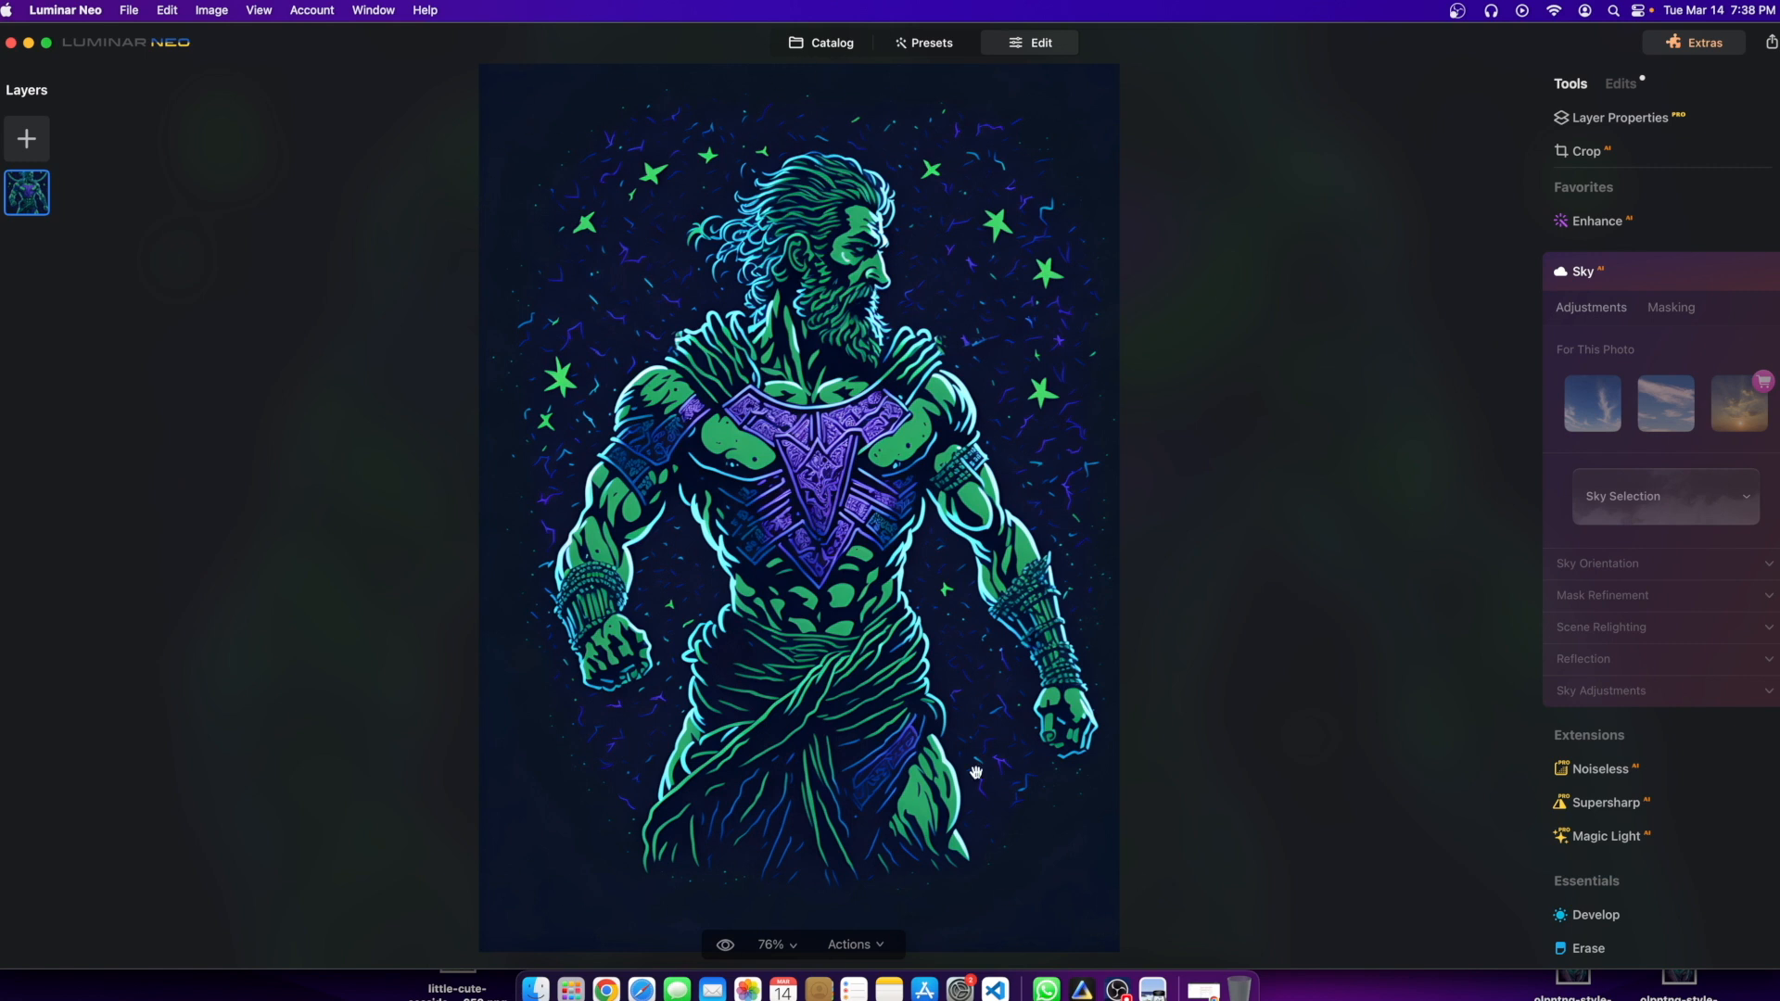
{"action": "scroll", "coordinate": [1441, 828], "scroll_direction": "down", "scroll_amount": 4}
{"action": "scroll", "coordinate": [834, 715], "scroll_direction": "up", "scroll_amount": 6}
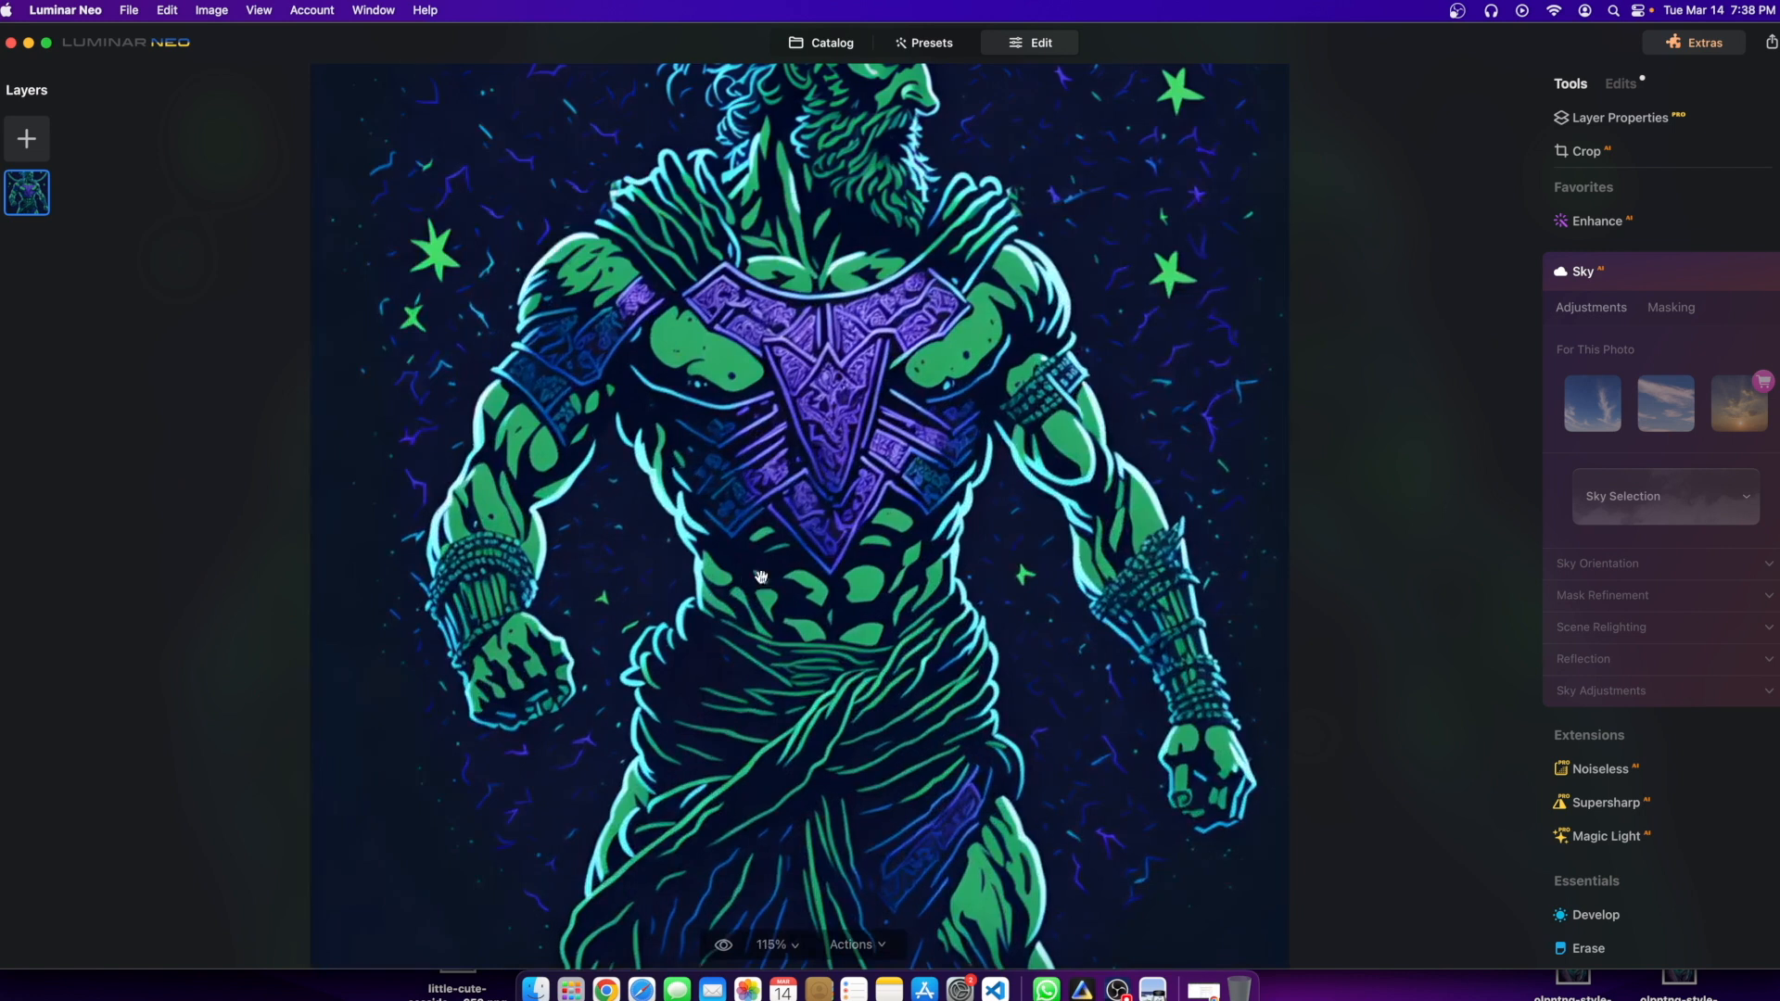
{"action": "scroll", "coordinate": [756, 576], "scroll_direction": "down", "scroll_amount": 4}
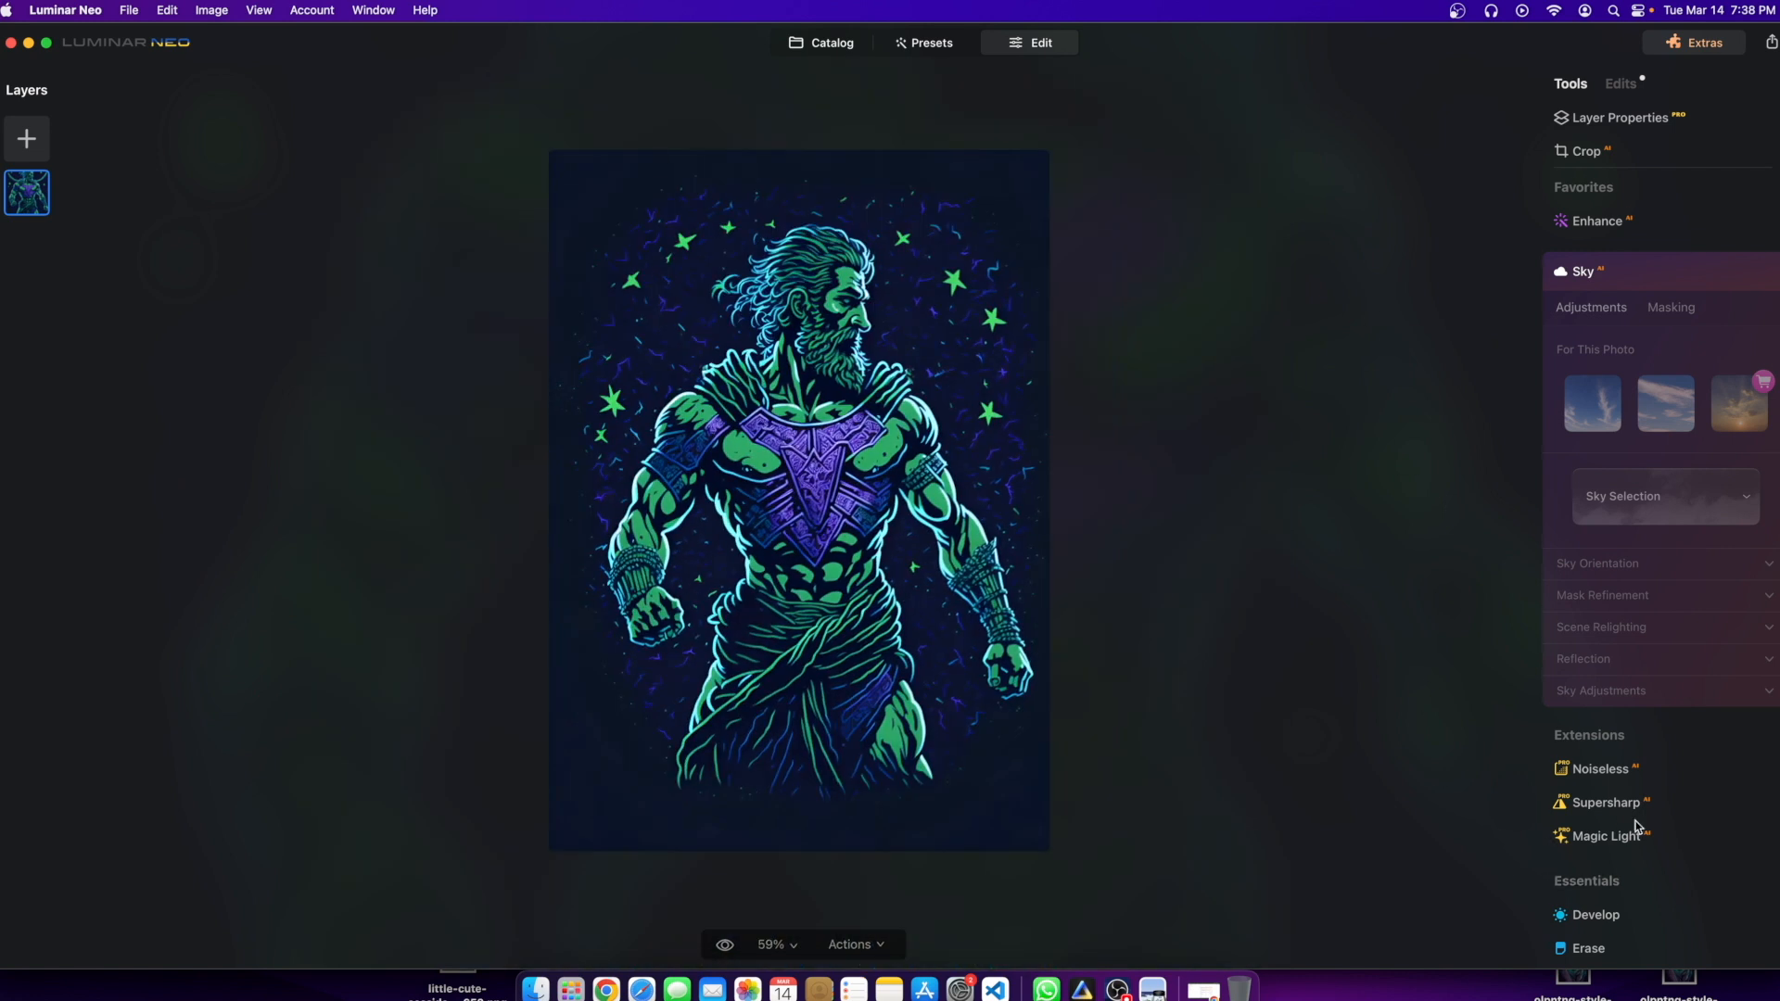
Step: Adjust the Zeus image's light in Develop, setting Exposure to -0.45 and Smart Contrast to 100
{"action": "scroll", "coordinate": [1628, 816], "scroll_direction": "down", "scroll_amount": 2}
{"action": "scroll", "coordinate": [1613, 742], "scroll_direction": "down", "scroll_amount": 3}
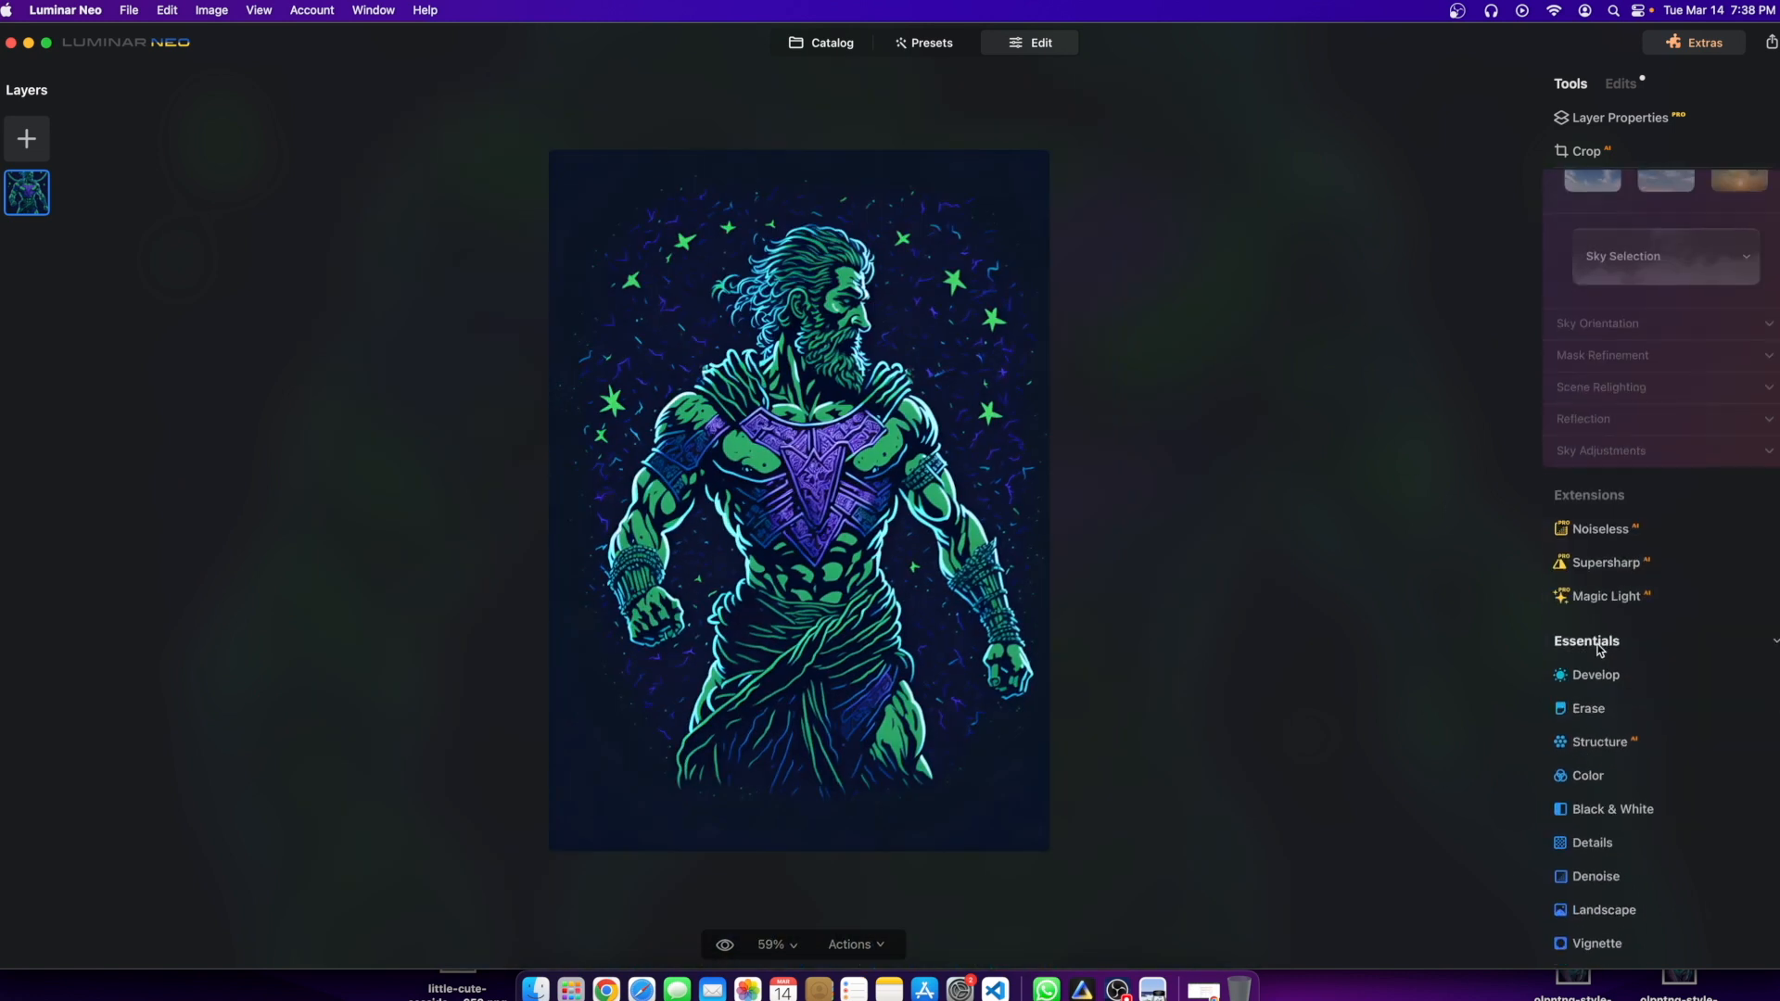
{"action": "left_click", "coordinate": [1587, 676]}
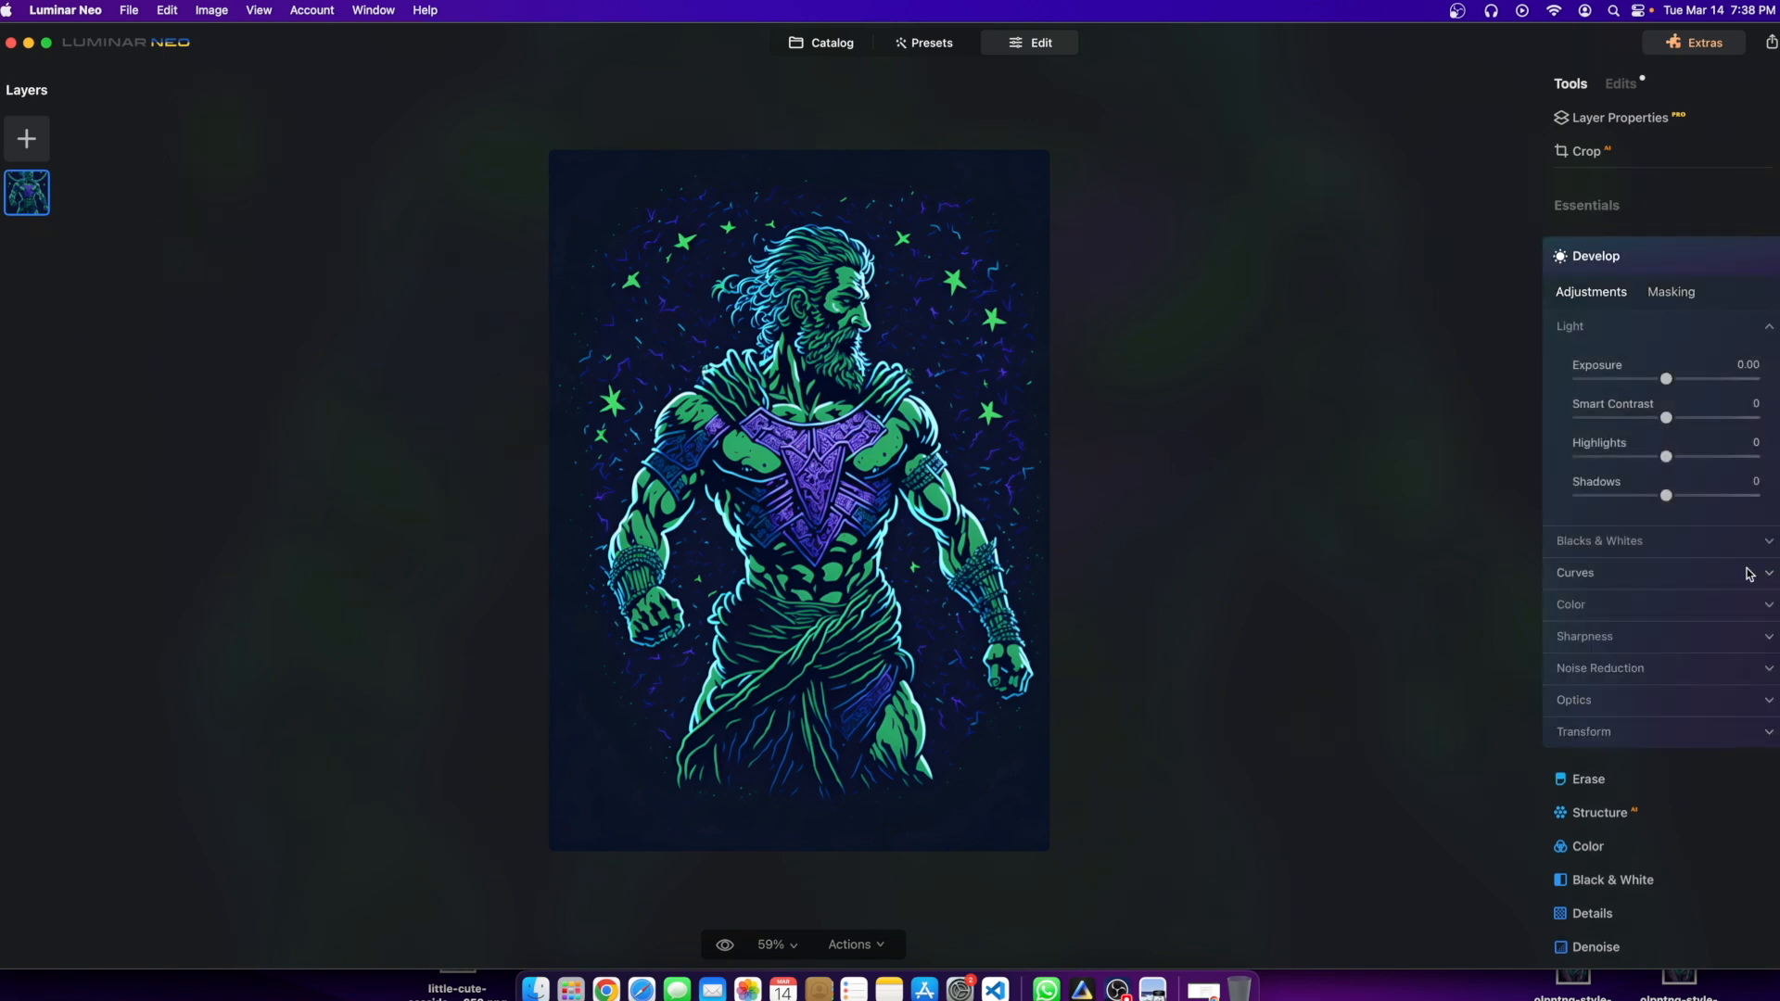
{"action": "mouse_move", "coordinate": [1669, 385]}
{"action": "left_mouse_down"}
{"action": "mouse_move", "coordinate": [1688, 386]}
{"action": "mouse_move", "coordinate": [1658, 390]}
{"action": "left_mouse_up"}
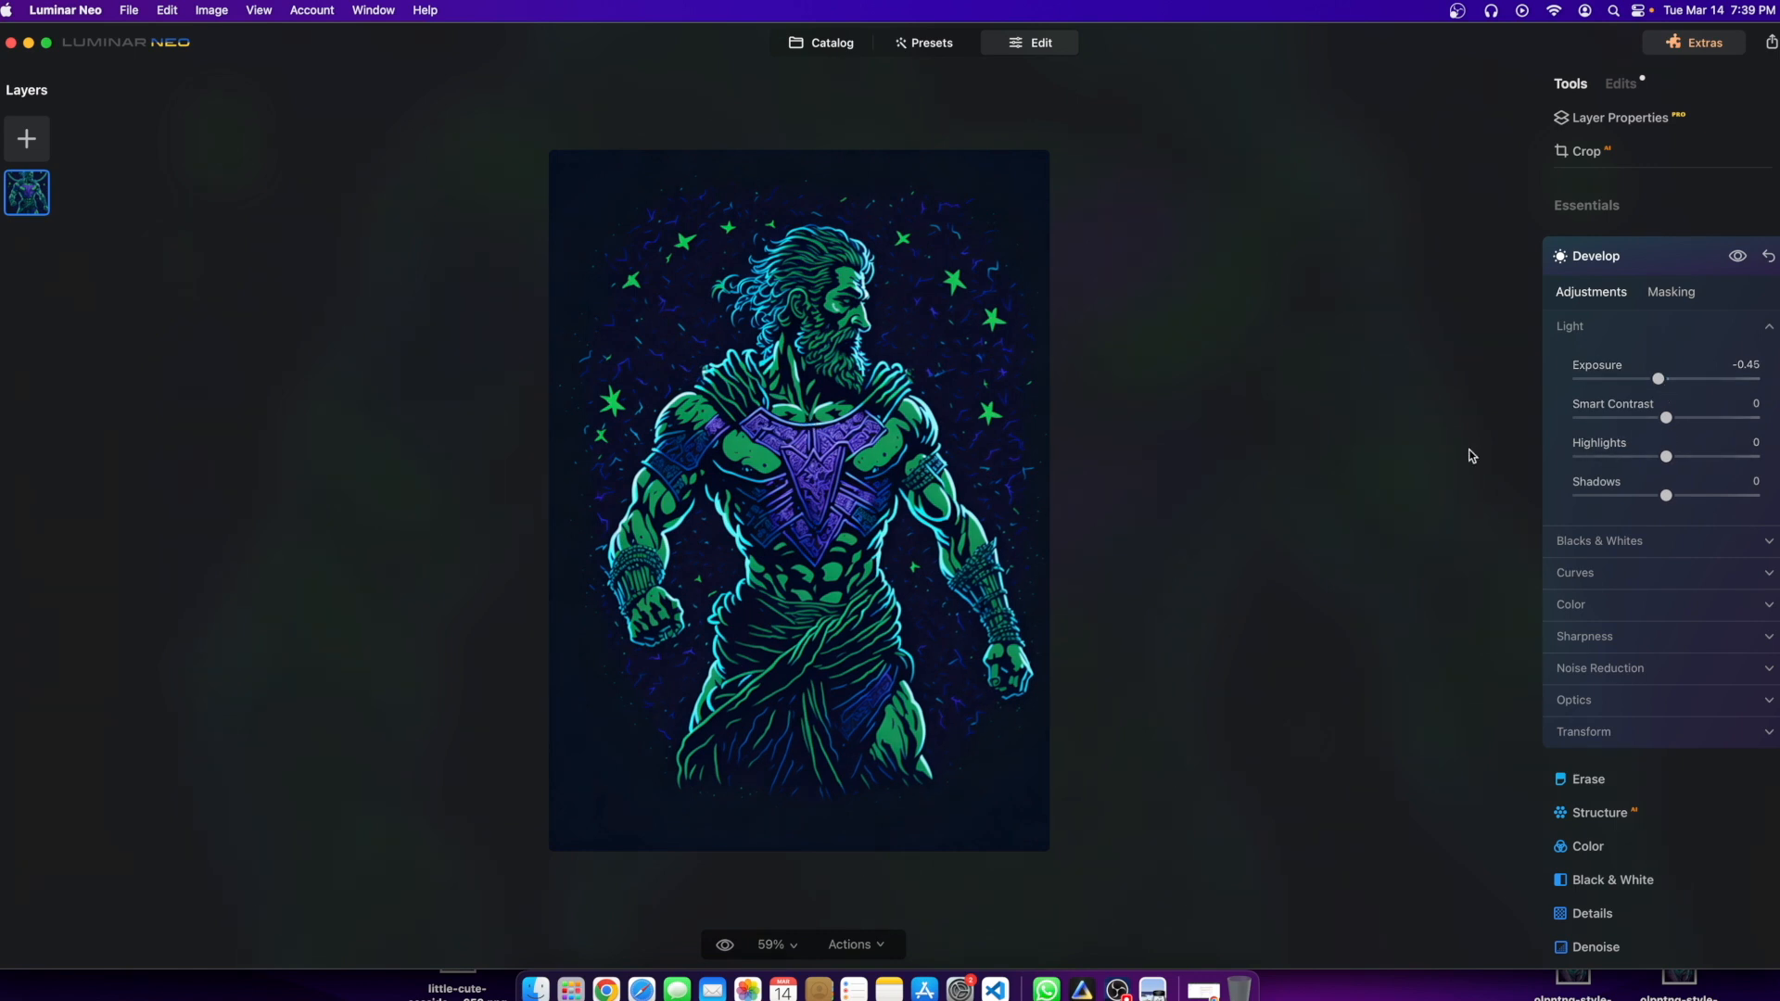
{"action": "left_click_drag", "start_coordinate": [1668, 421], "coordinate": [1757, 418]}
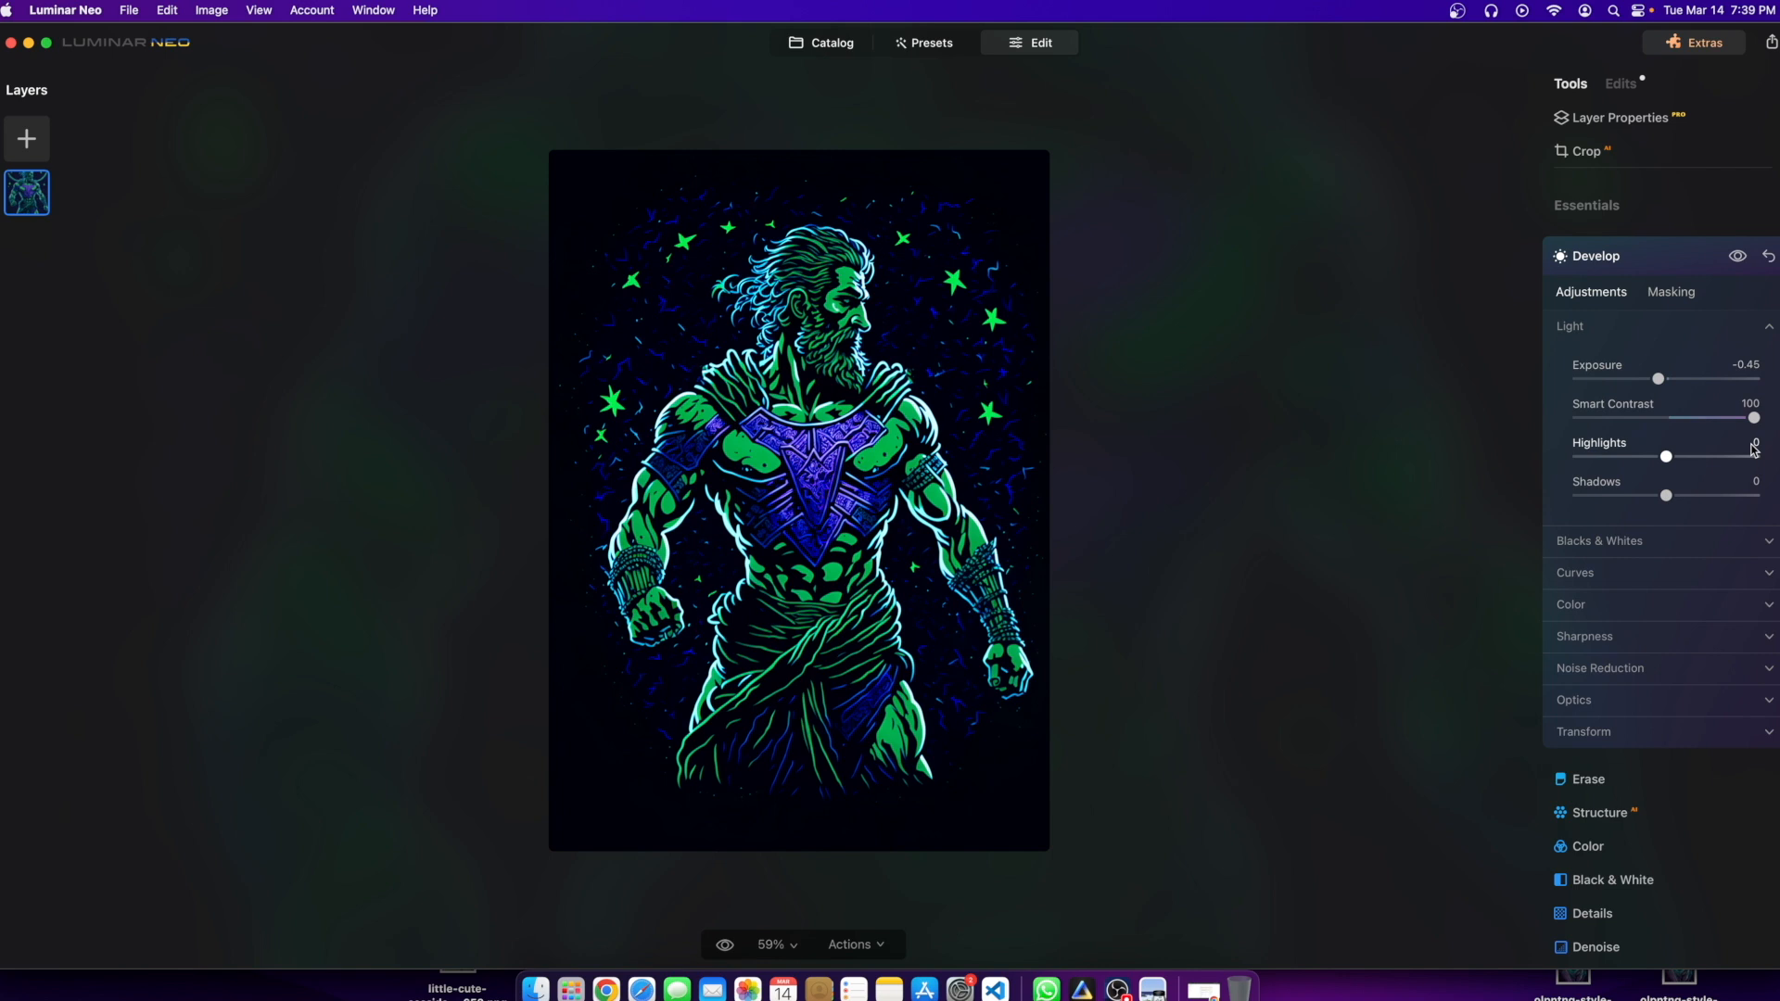
{"action": "mouse_move", "coordinate": [1666, 456]}
{"action": "left_mouse_down"}
{"action": "mouse_move", "coordinate": [1567, 459]}
{"action": "mouse_move", "coordinate": [1668, 470]}
{"action": "left_mouse_up"}
Step: Return to the catalog, preview the pointed-helmet warrior image in the Downloads folder, and add it to the catalog
{"action": "left_click", "coordinate": [825, 42]}
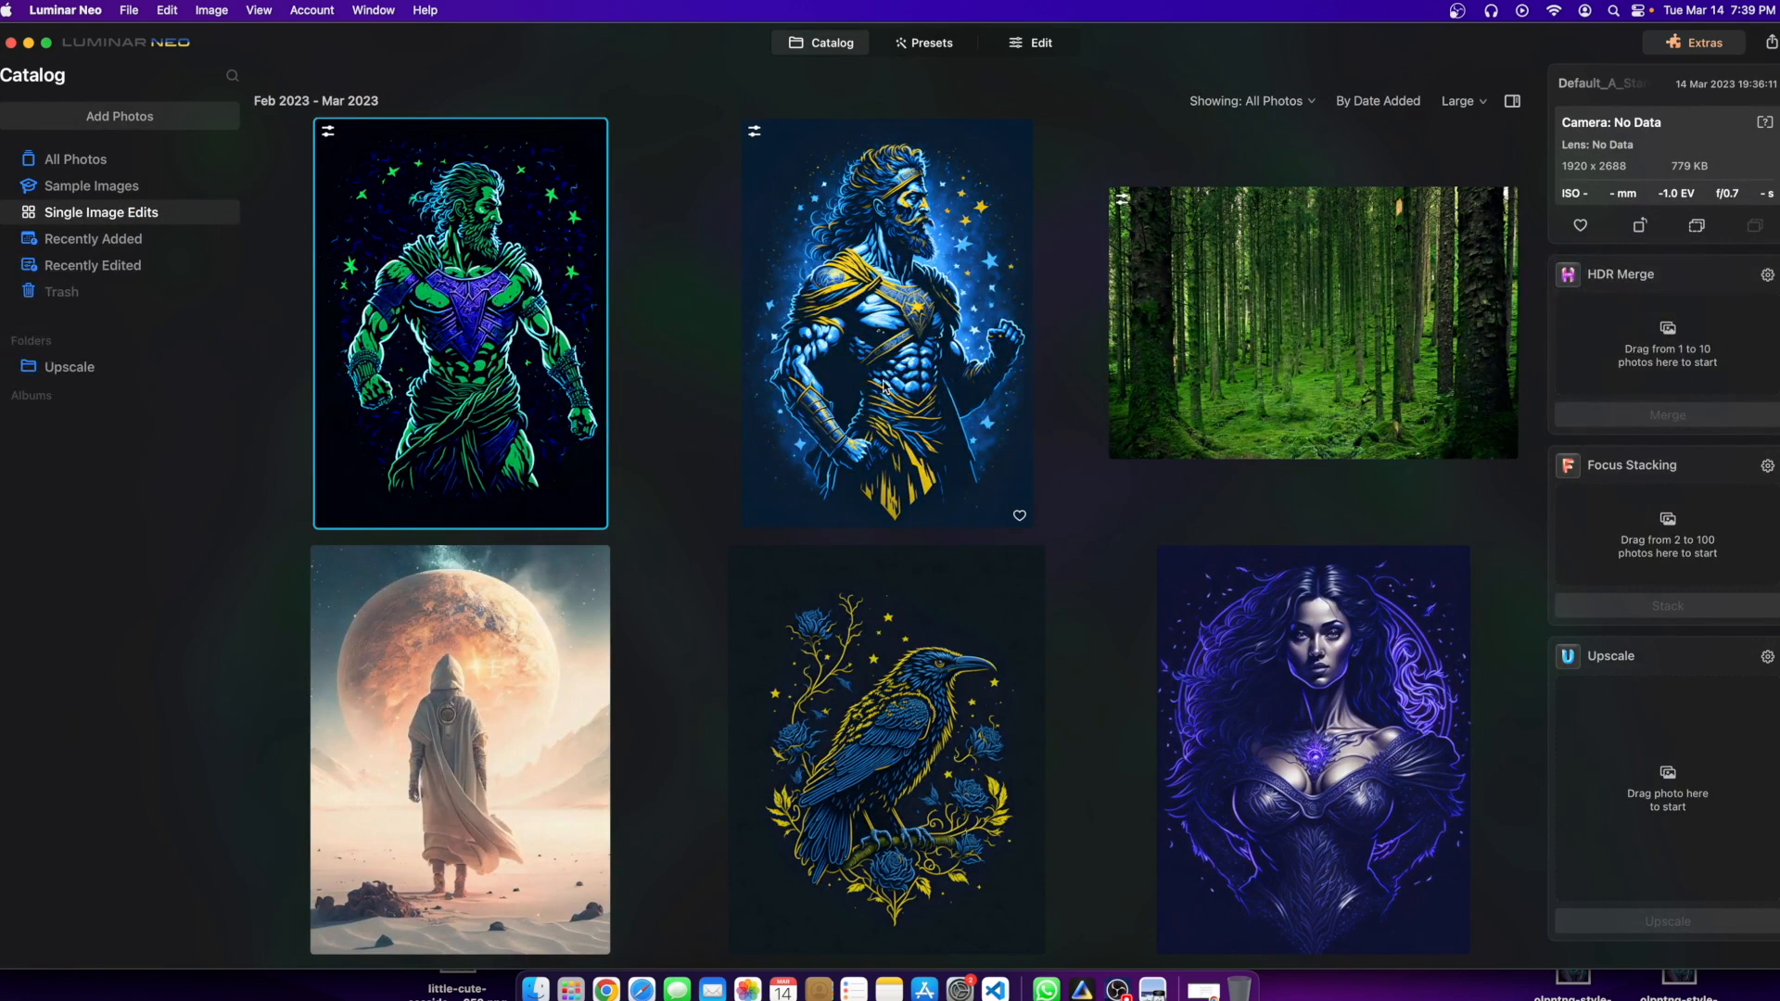
{"action": "left_click", "coordinate": [536, 990]}
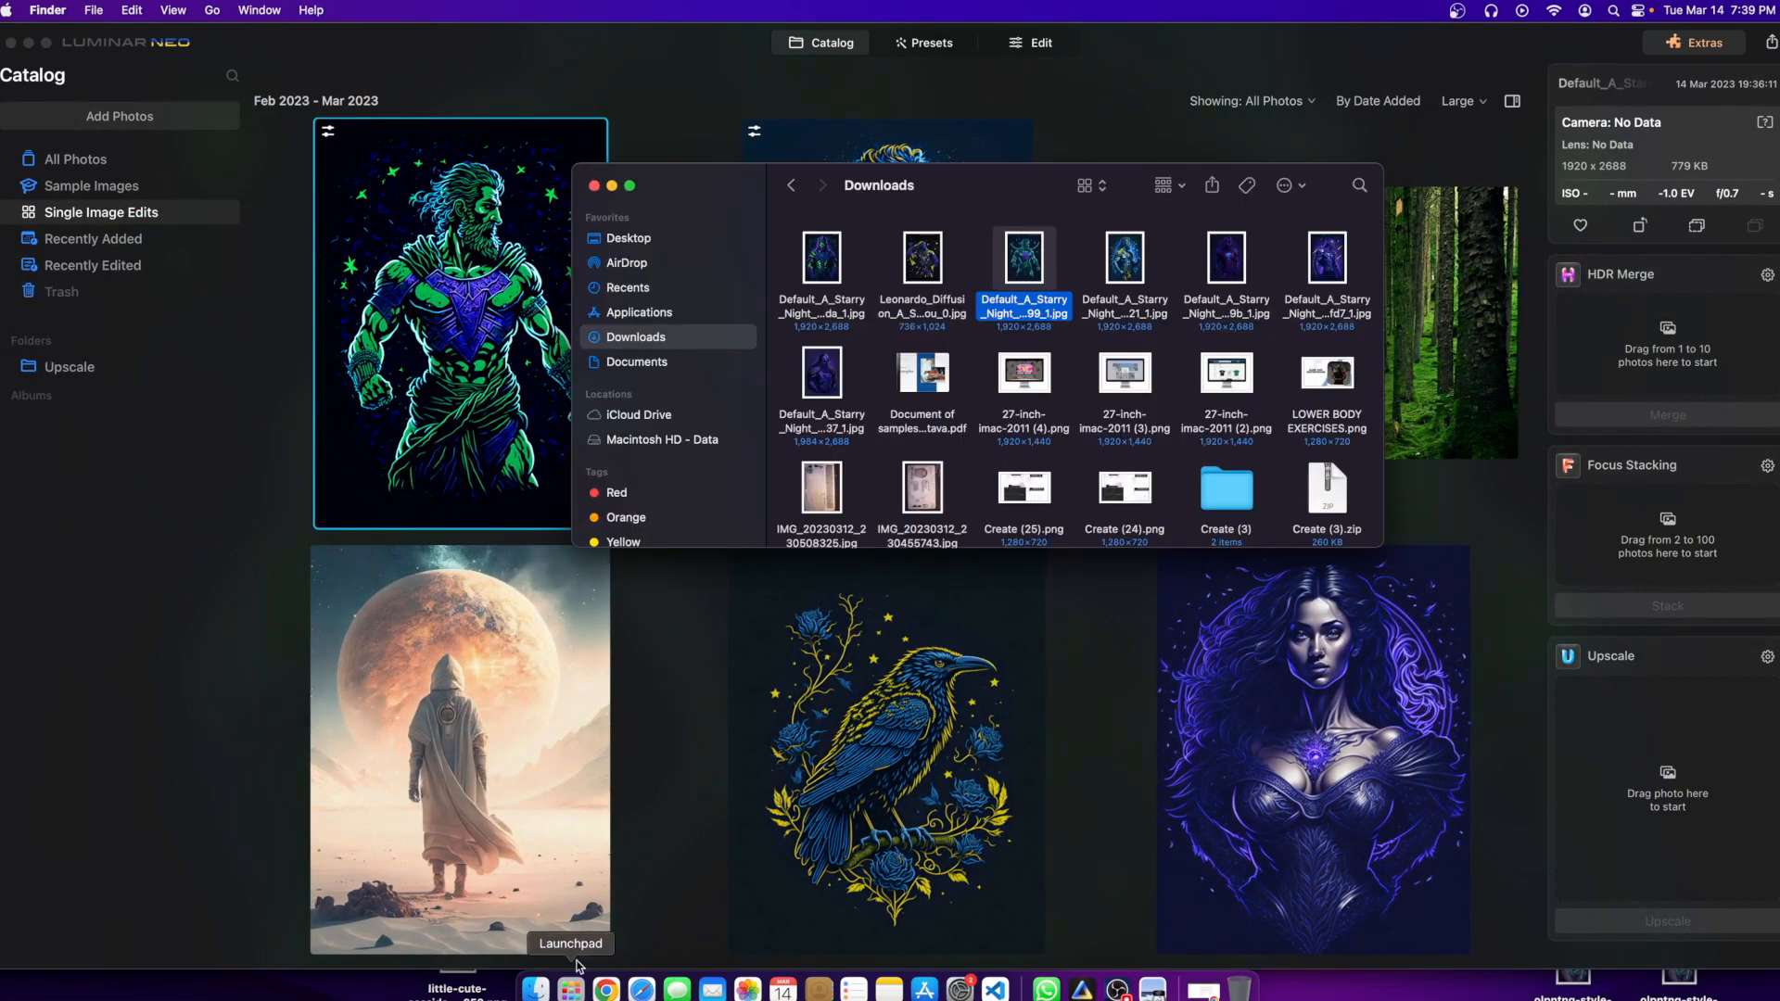
{"action": "double_click", "coordinate": [819, 264]}
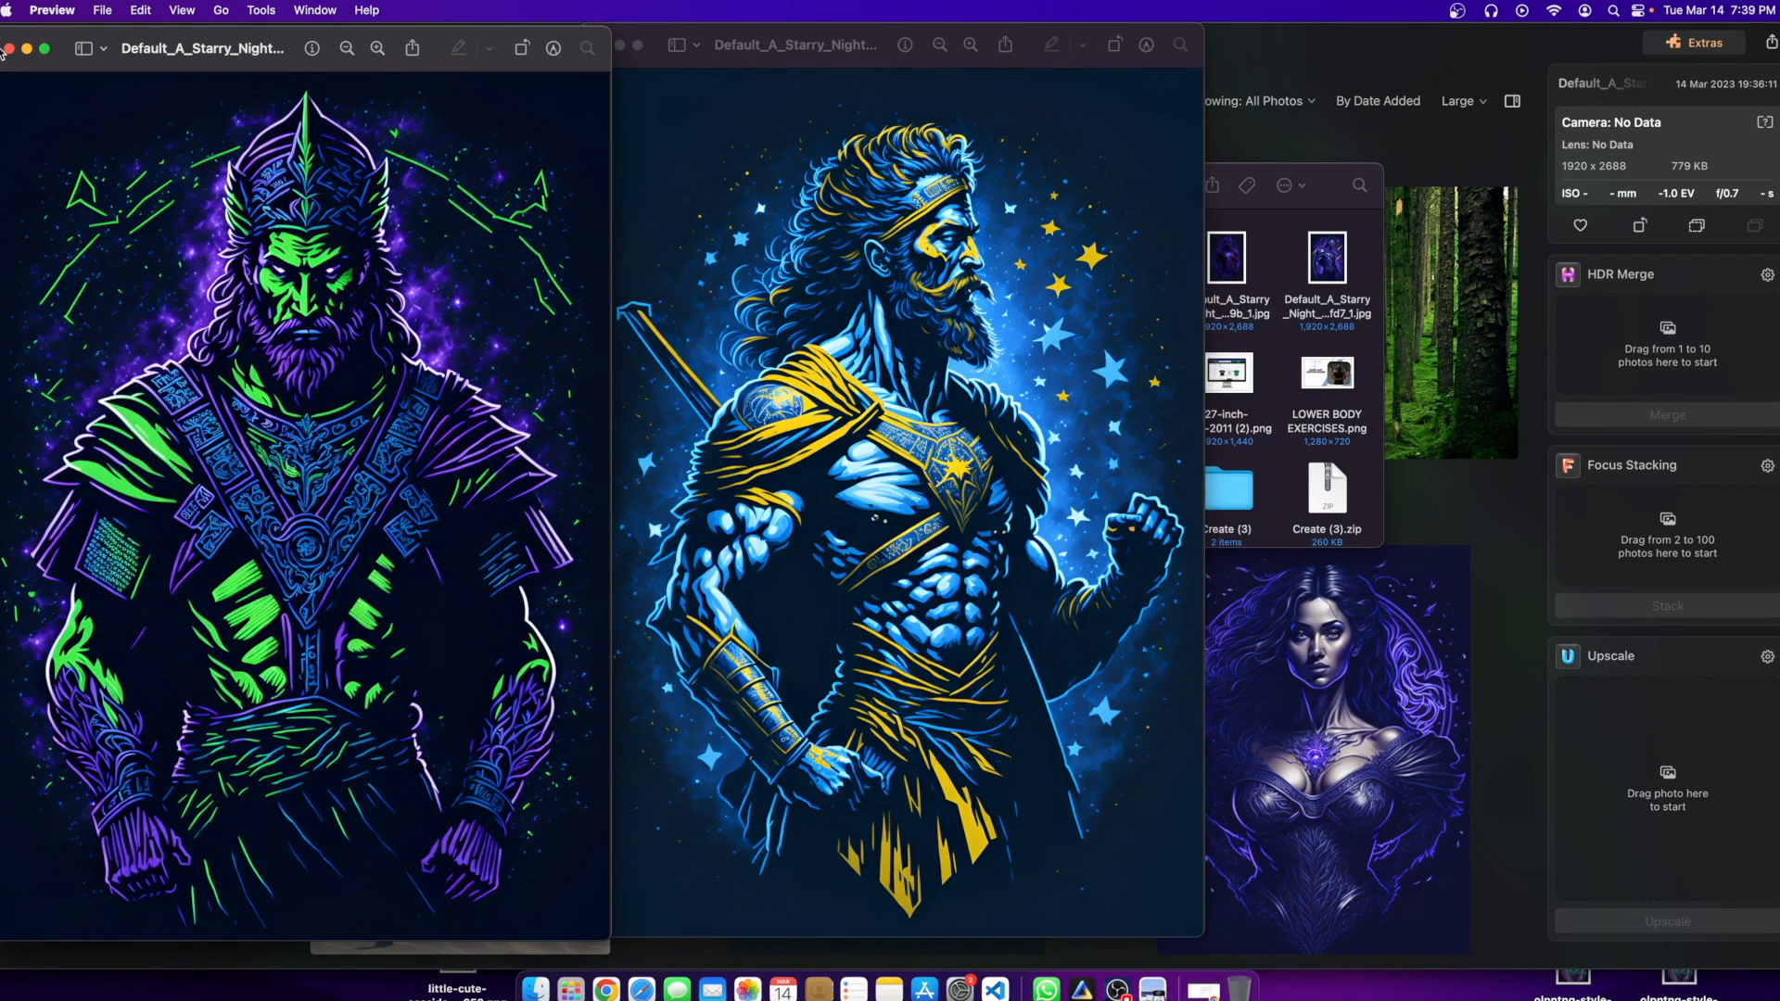
{"action": "left_click", "coordinate": [10, 49]}
{"action": "left_click", "coordinate": [603, 45]}
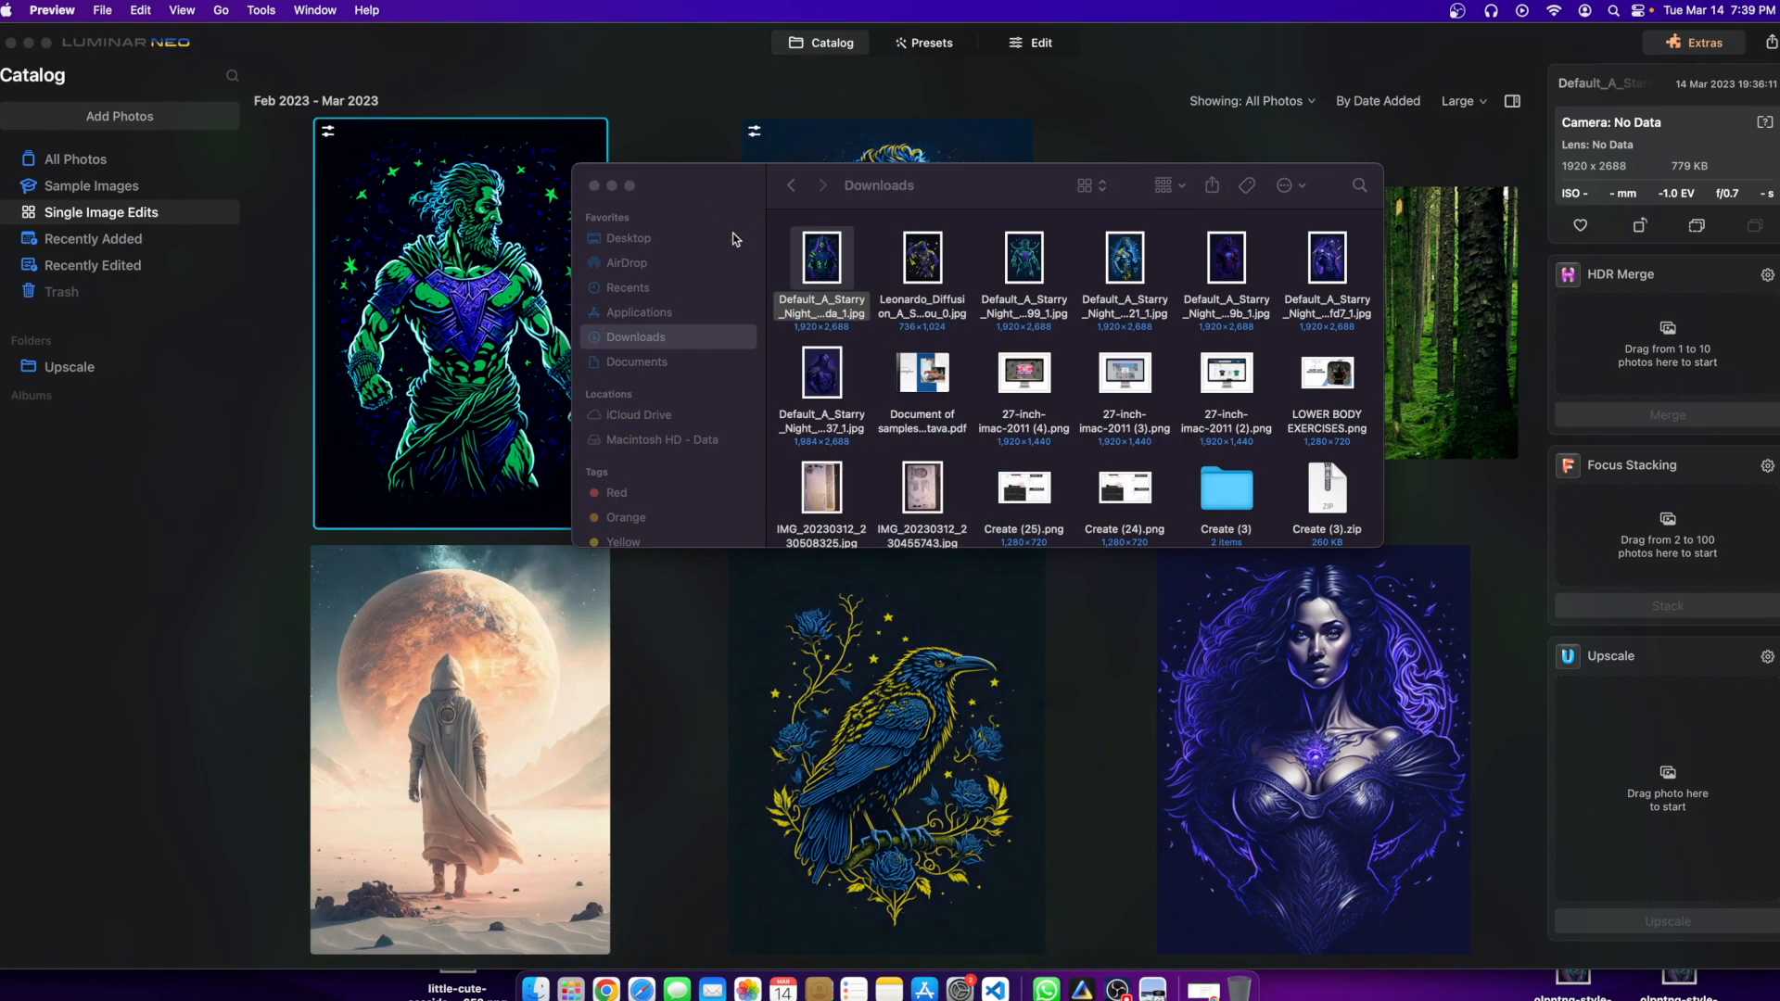
{"action": "left_click_drag", "start_coordinate": [835, 261], "coordinate": [586, 676]}
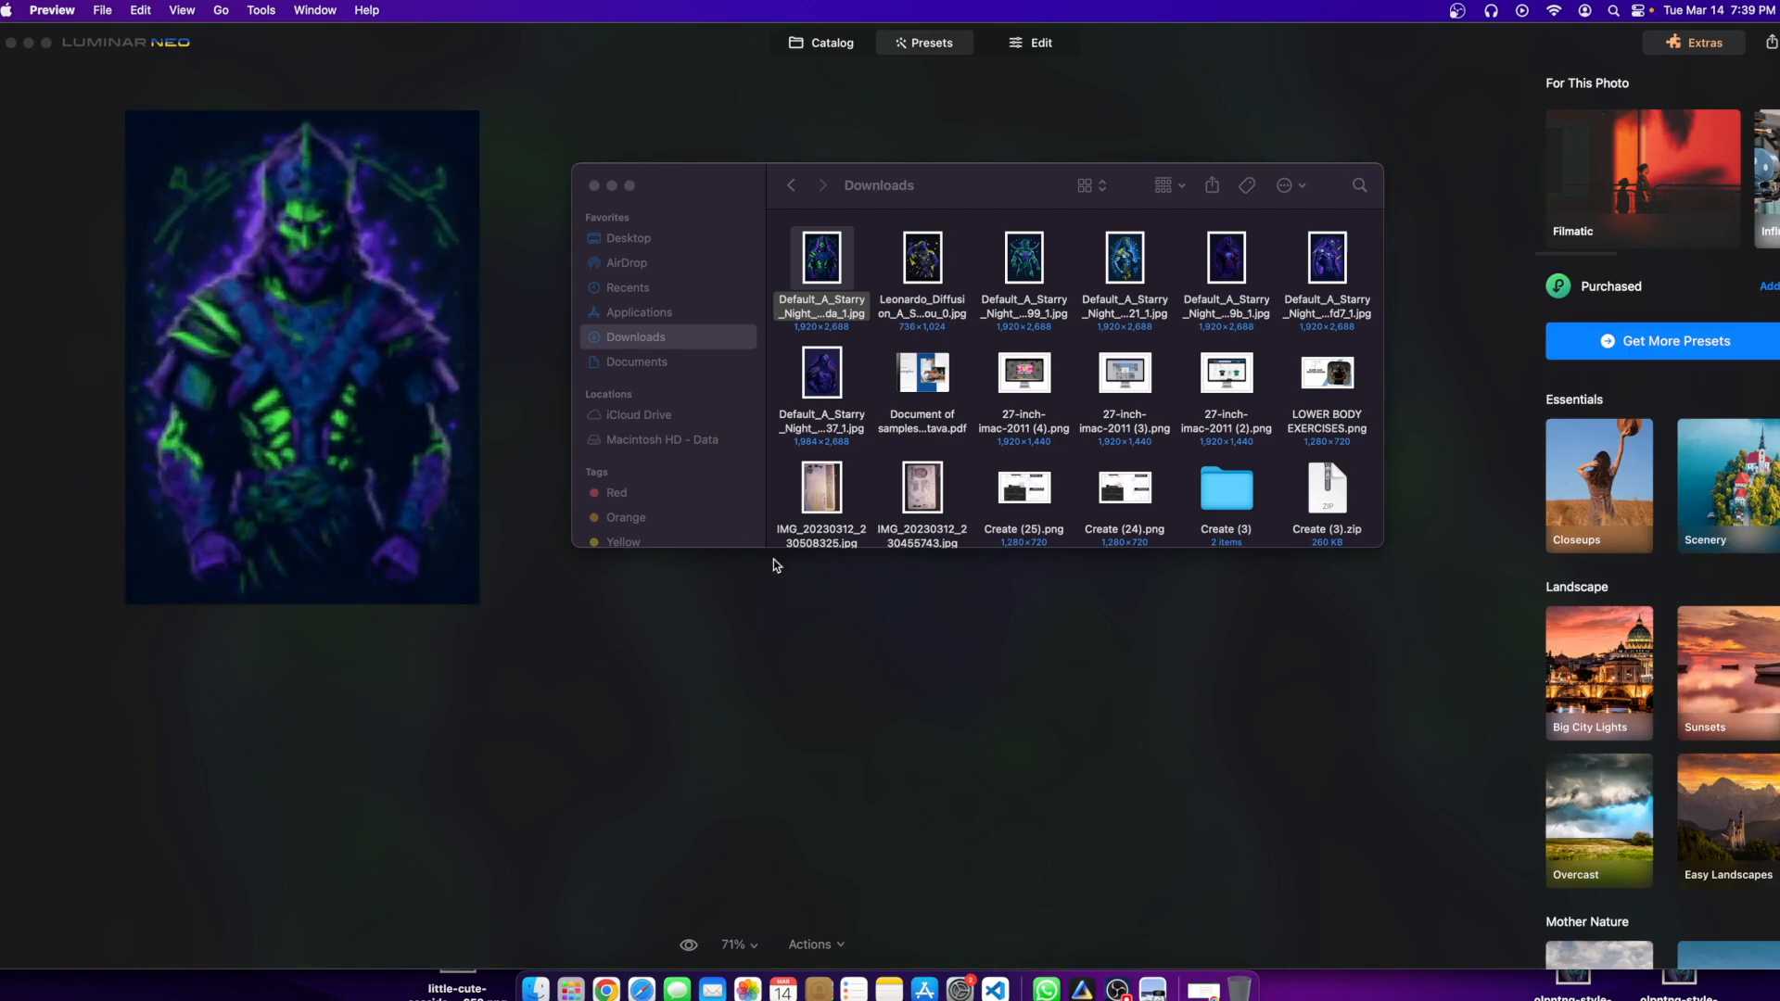
Step: Preview the blue-and-yellow Leonardo_Diffusion image and the two violet armored warrior images from the Downloads folder
{"action": "double_click", "coordinate": [939, 238]}
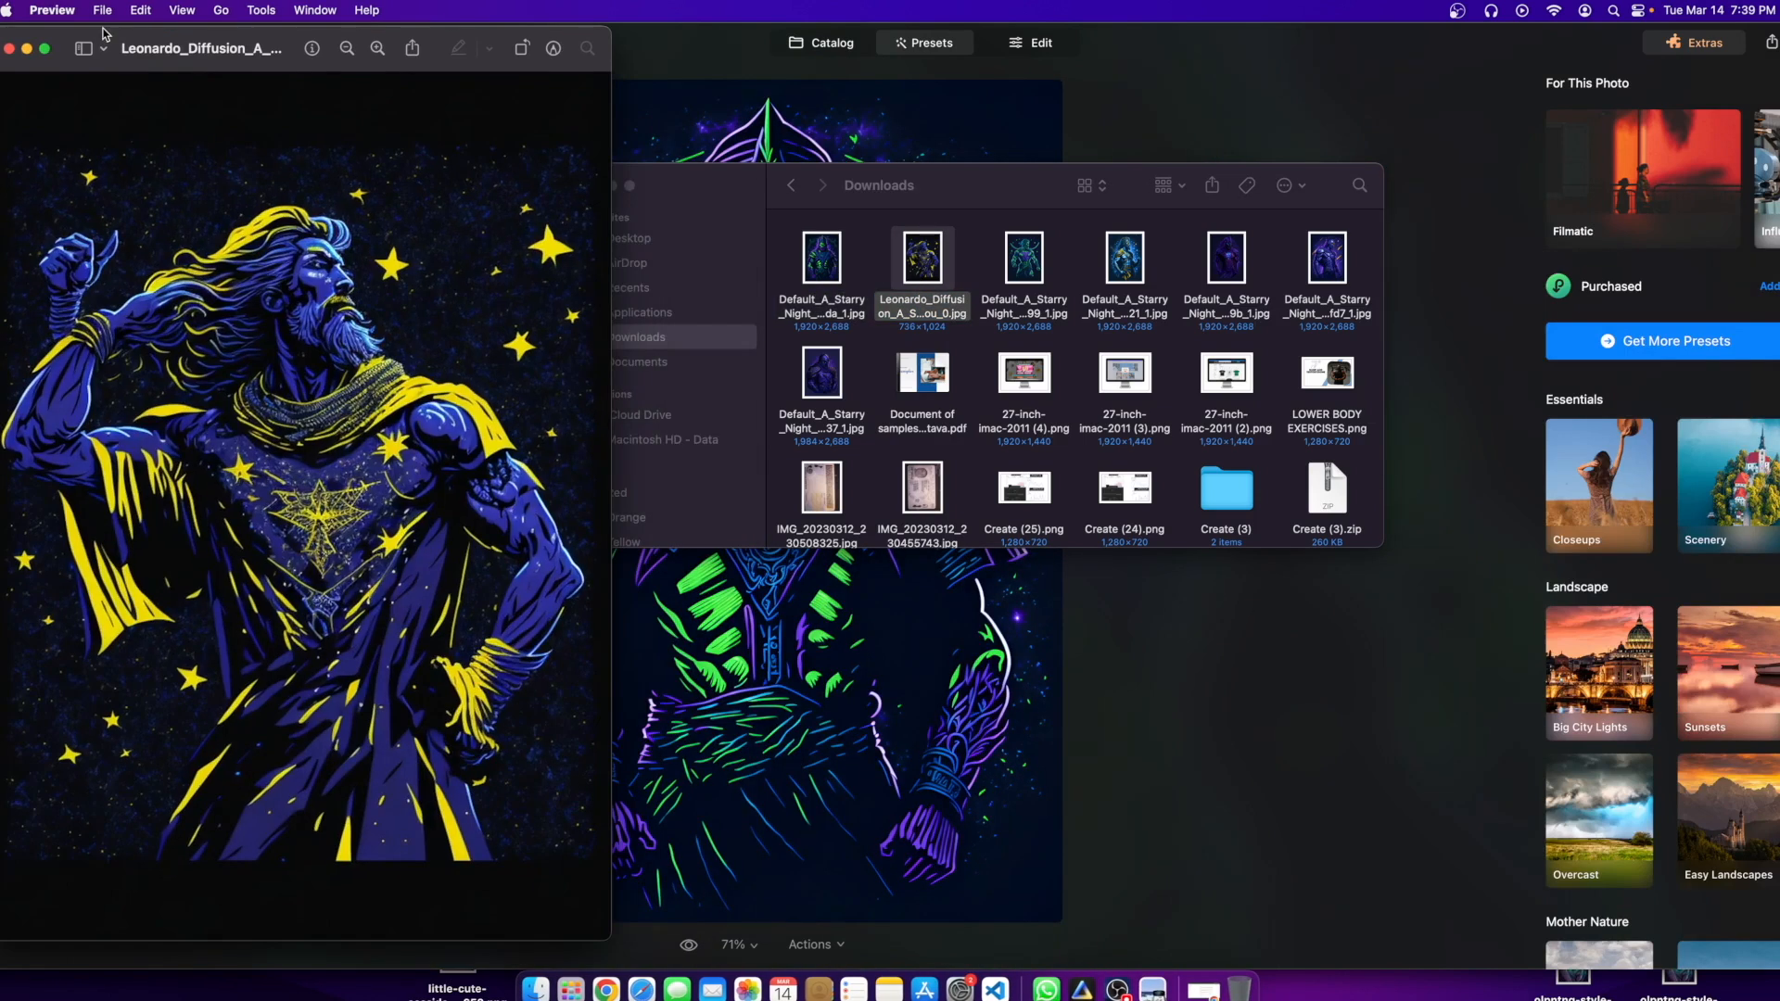
{"action": "left_click", "coordinate": [11, 49]}
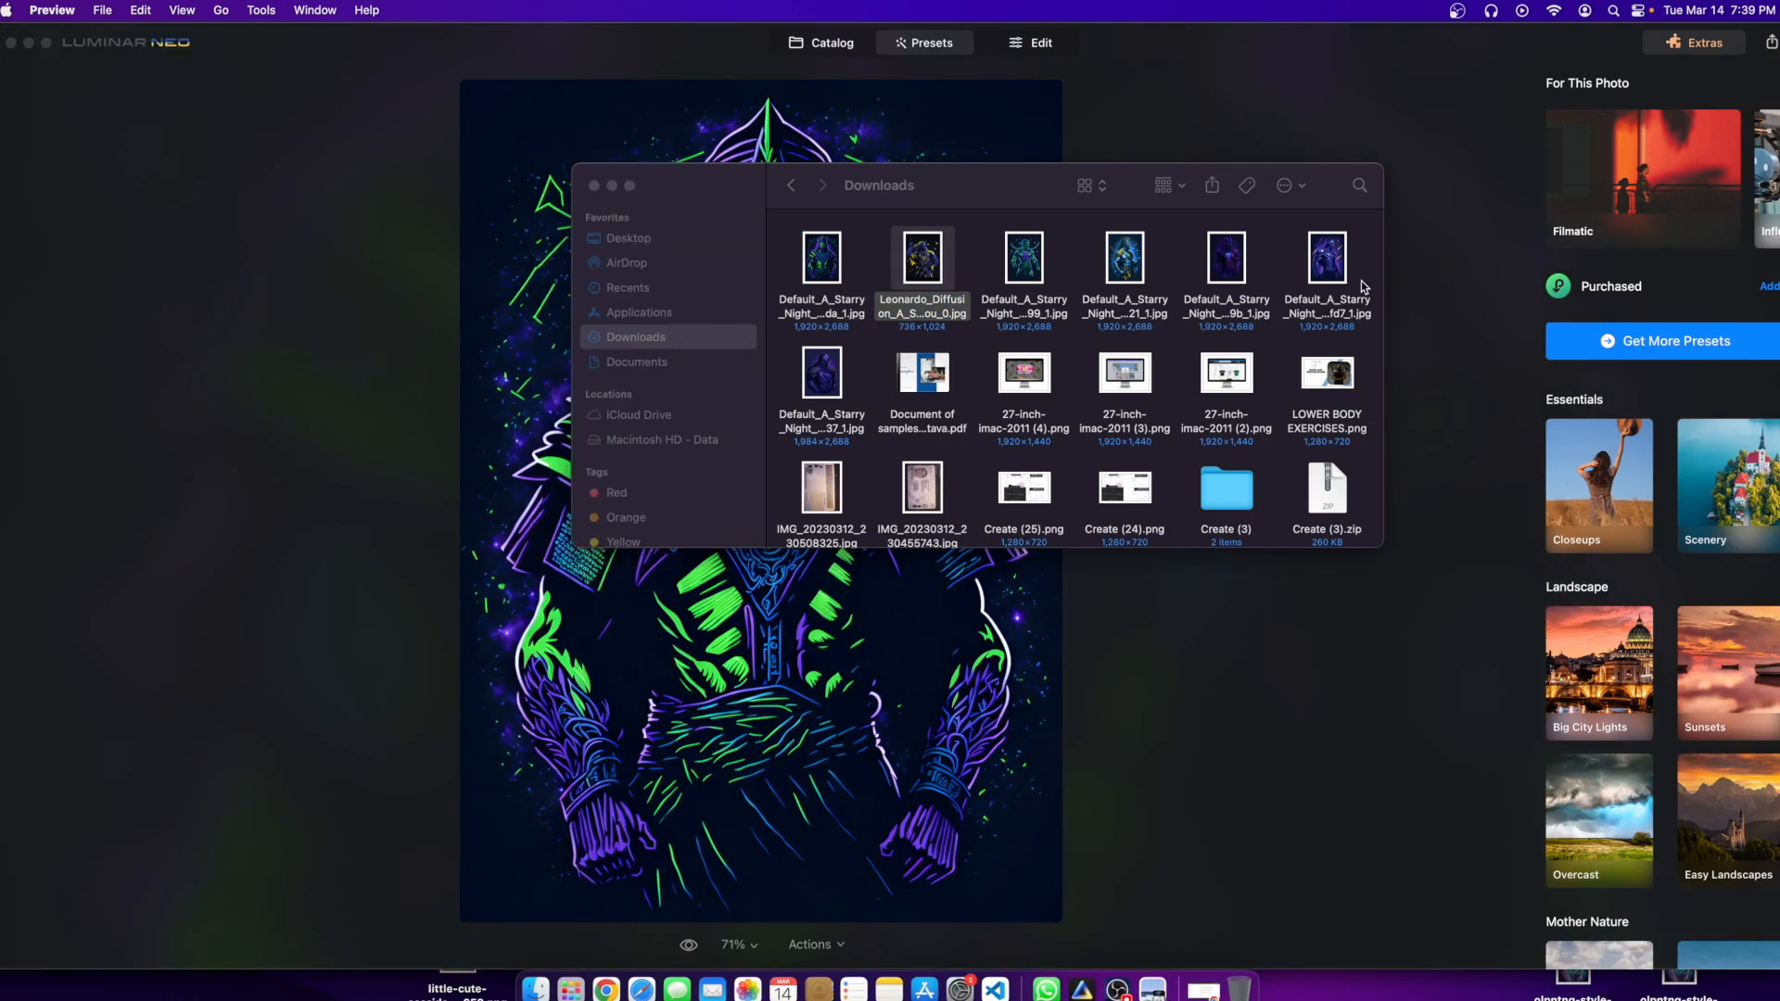
{"action": "double_click", "coordinate": [1318, 268]}
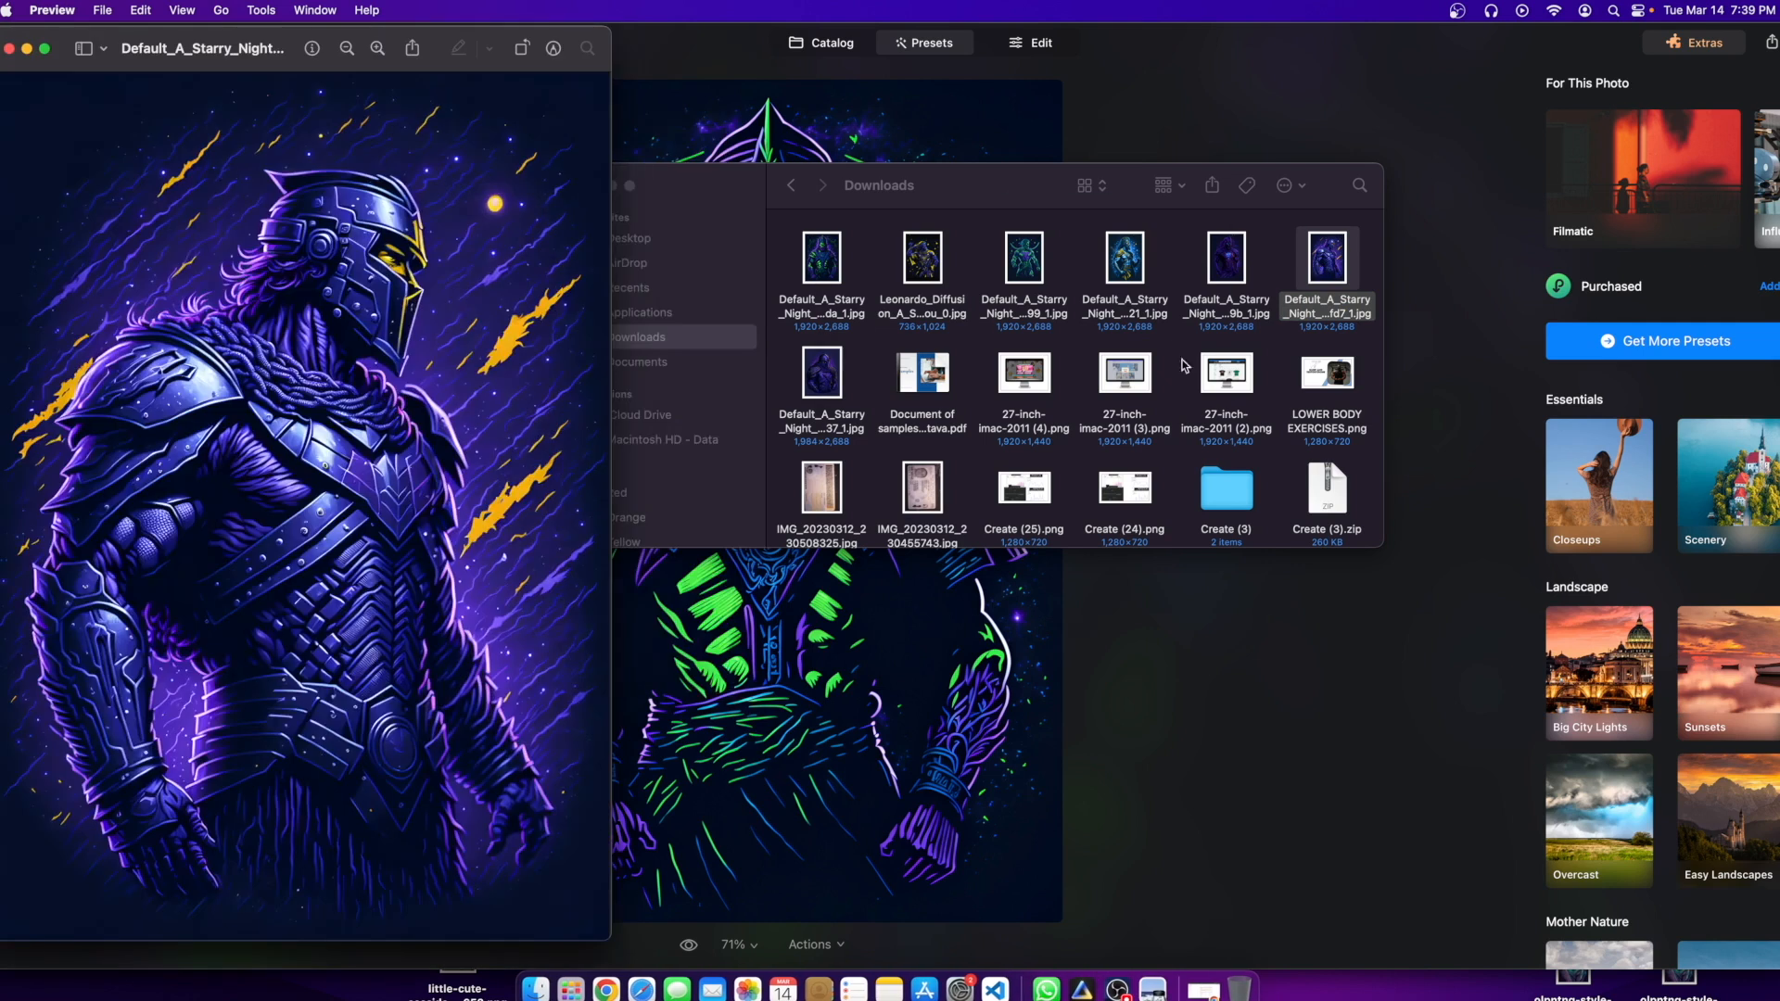
{"action": "double_click", "coordinate": [1241, 265]}
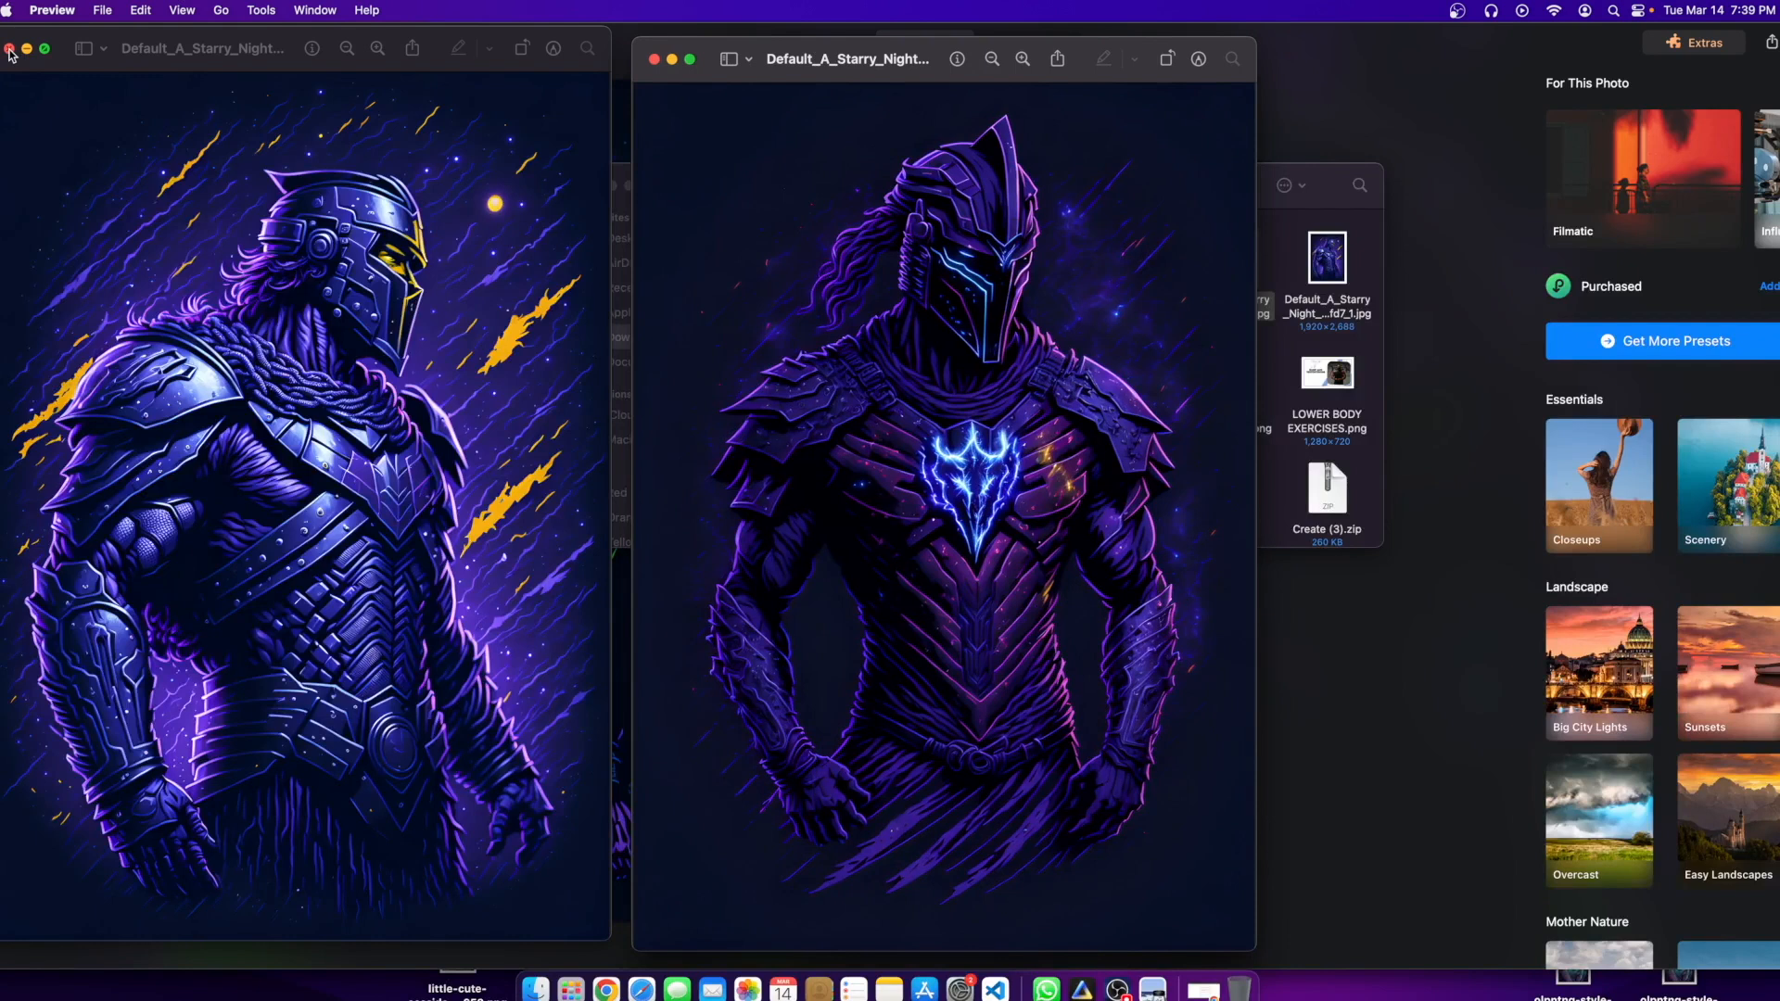
{"action": "left_click", "coordinate": [9, 49]}
{"action": "left_click", "coordinate": [654, 60]}
Step: Add the two violet armored warrior images from the Downloads folder to the Luminar Neo catalog
{"action": "left_click", "coordinate": [1257, 252]}
{"action": "left_click_drag", "start_coordinate": [1195, 242], "coordinate": [469, 497]}
{"action": "left_click", "coordinate": [523, 93]}
{"action": "left_click", "coordinate": [821, 43]}
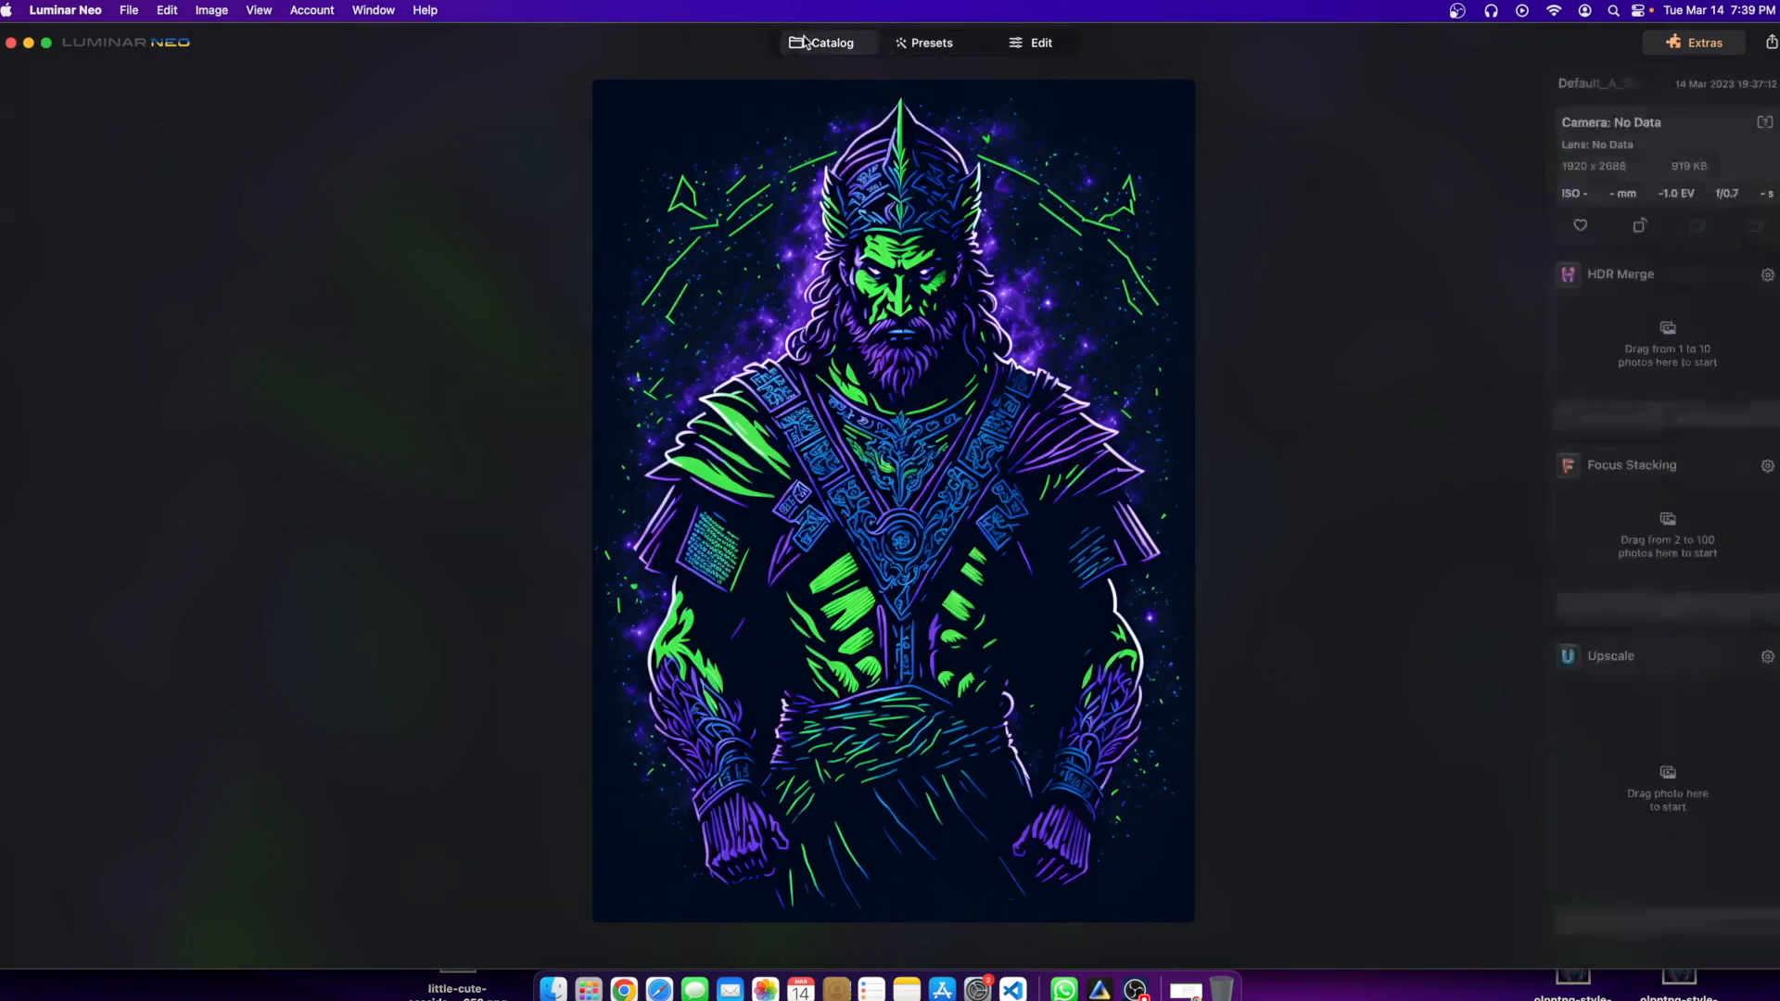
{"action": "left_click", "coordinate": [553, 990]}
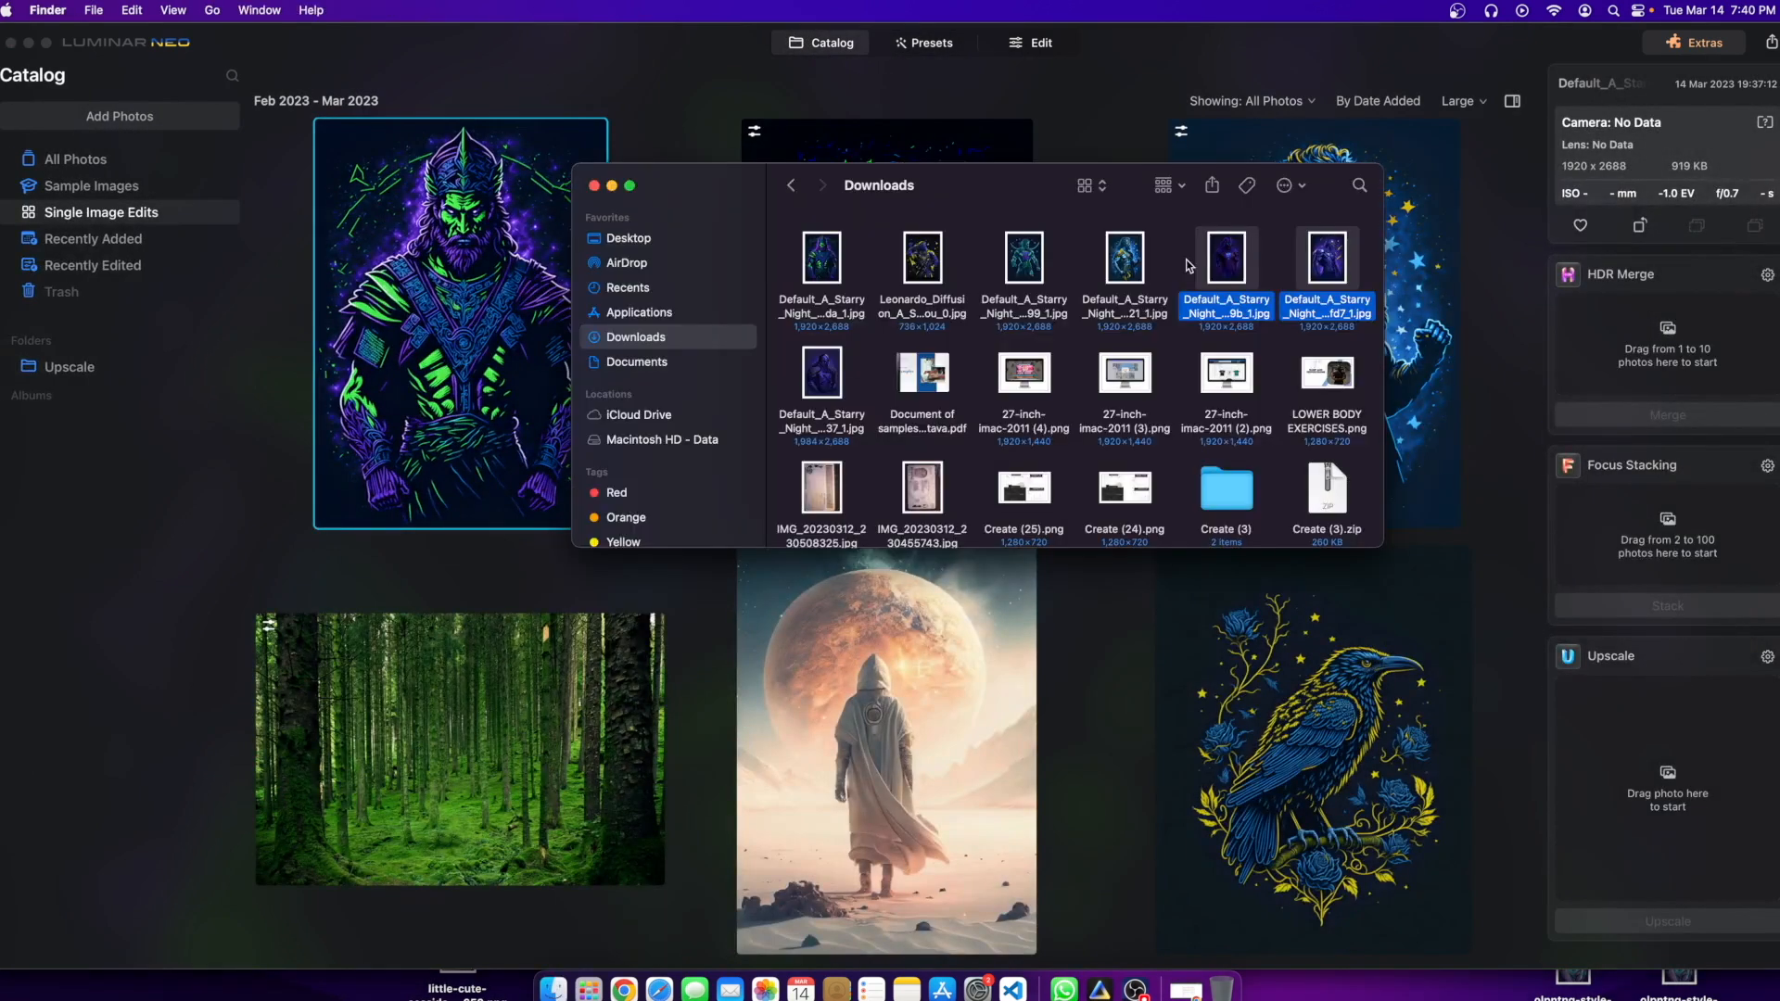
{"action": "left_click_drag", "start_coordinate": [1235, 281], "coordinate": [327, 575]}
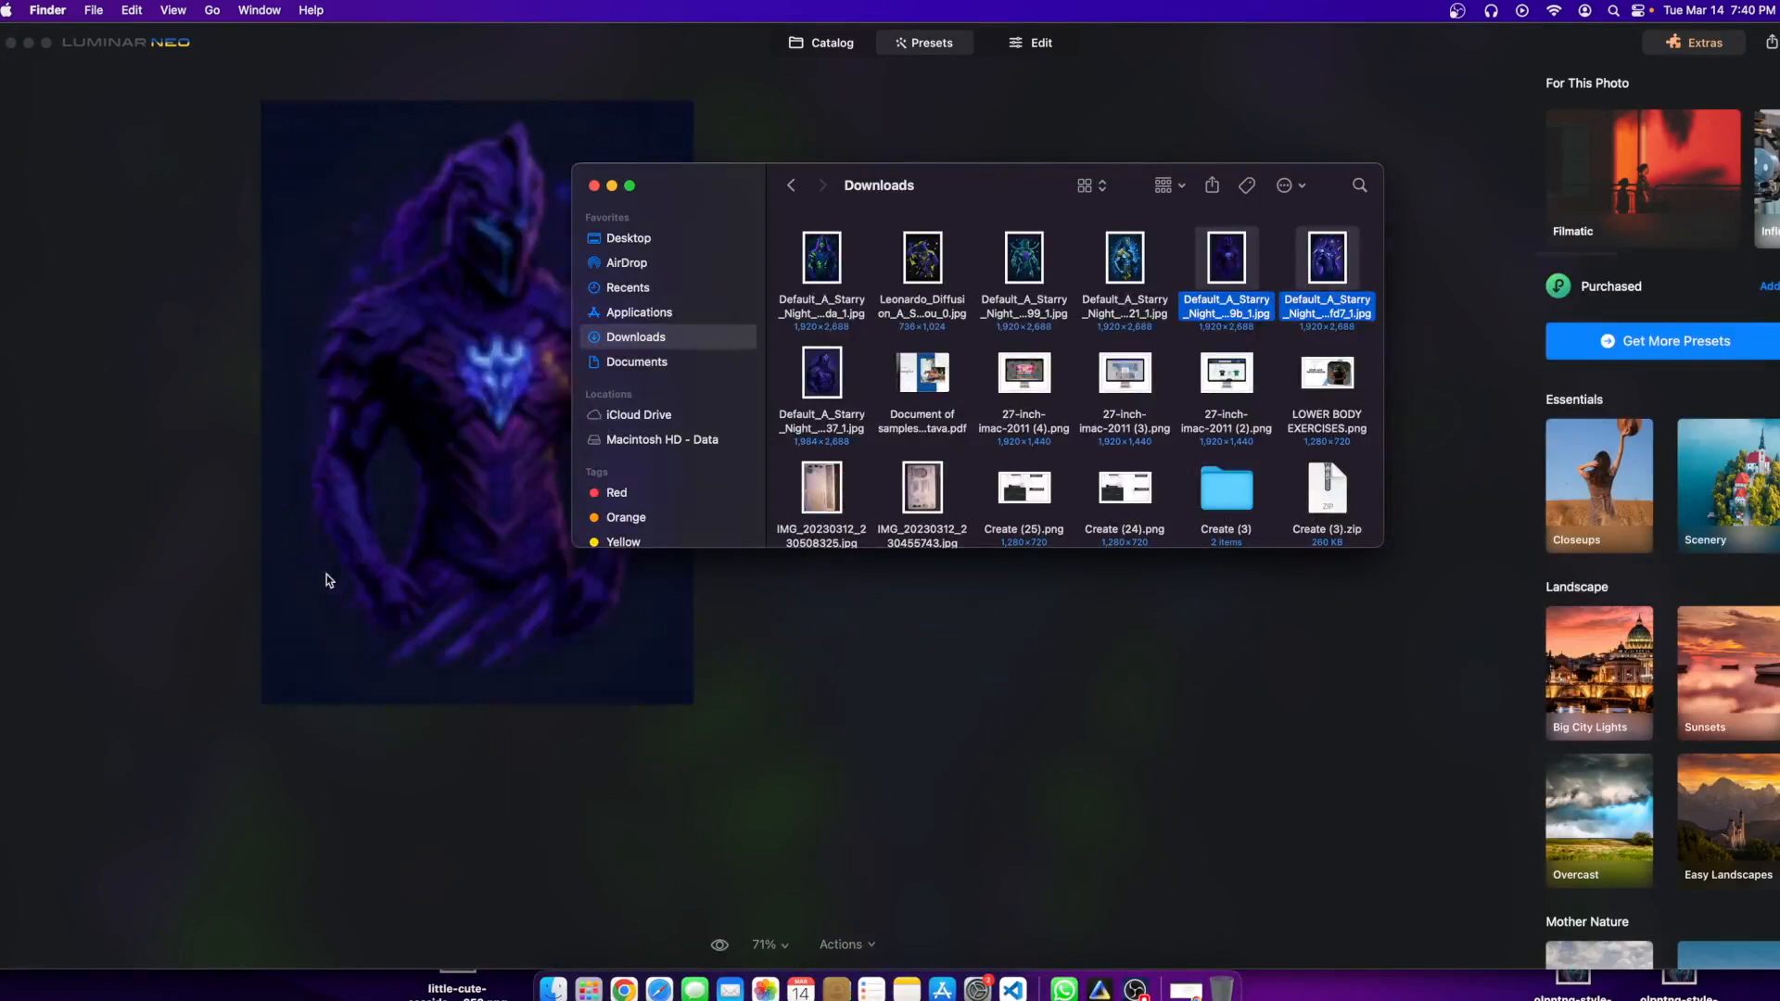
{"action": "left_click", "coordinate": [325, 590]}
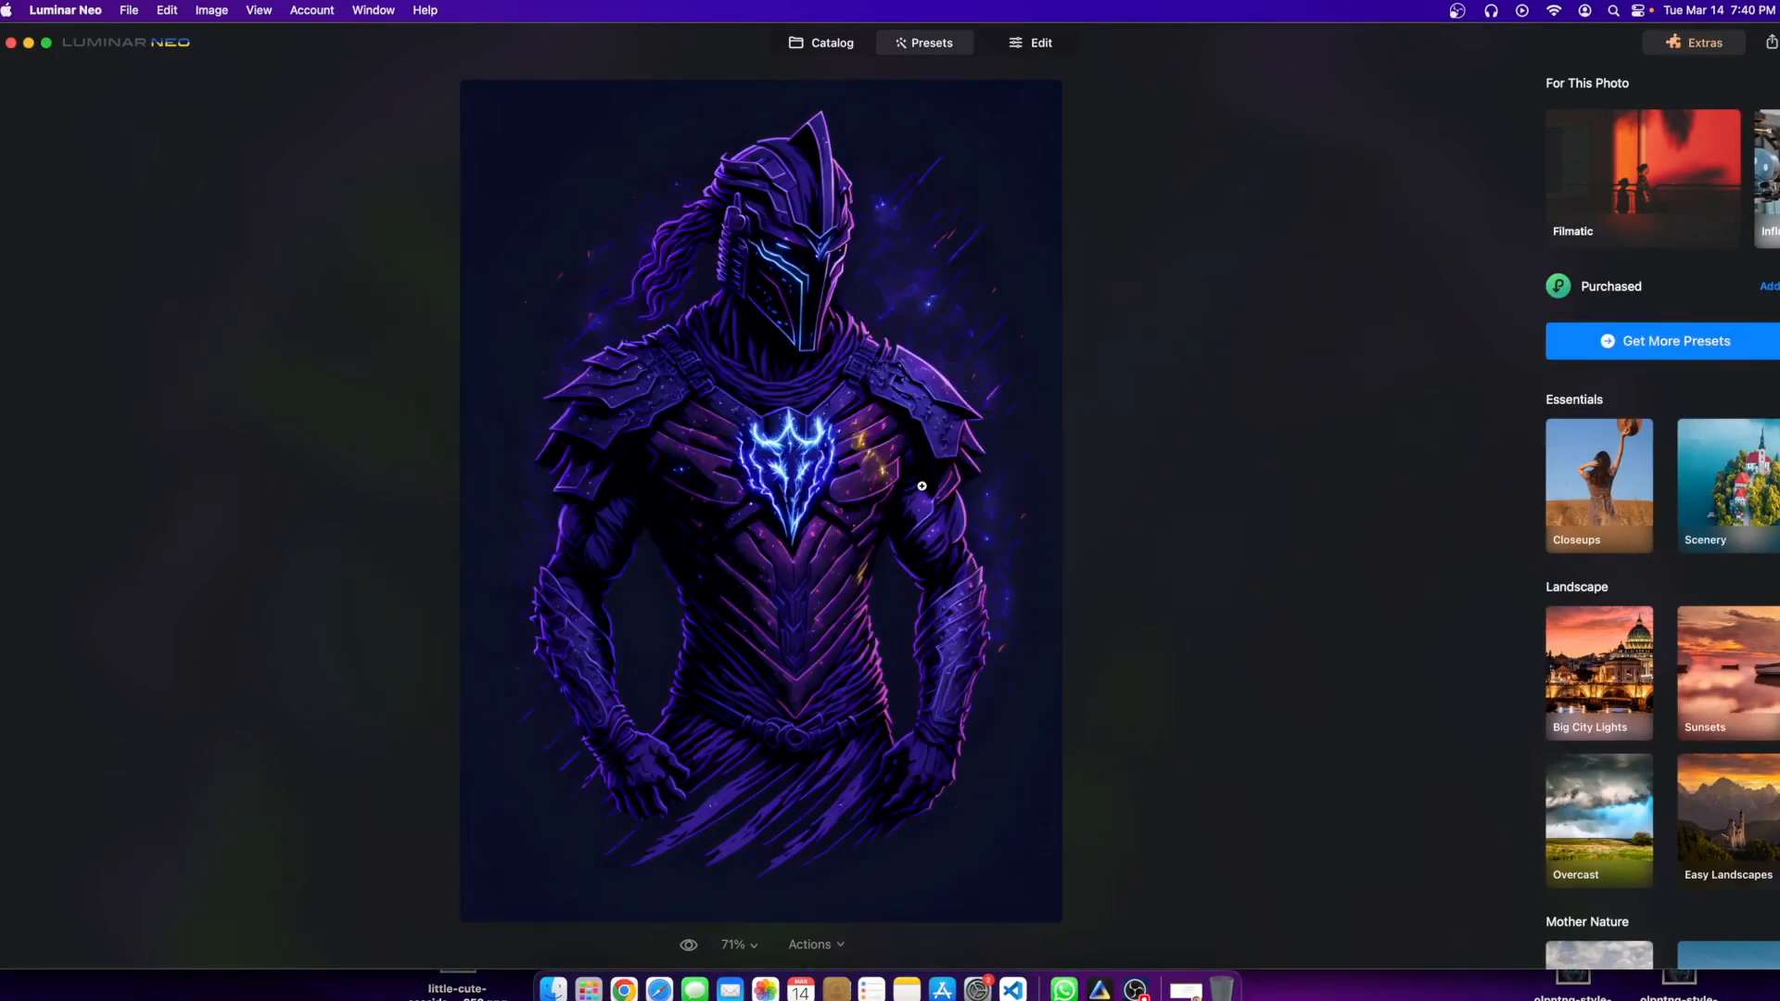
Step: Set Smart Contrast to 100 in Develop for the violet warrior with the glowing chest emblem
{"action": "left_click", "coordinate": [1053, 46]}
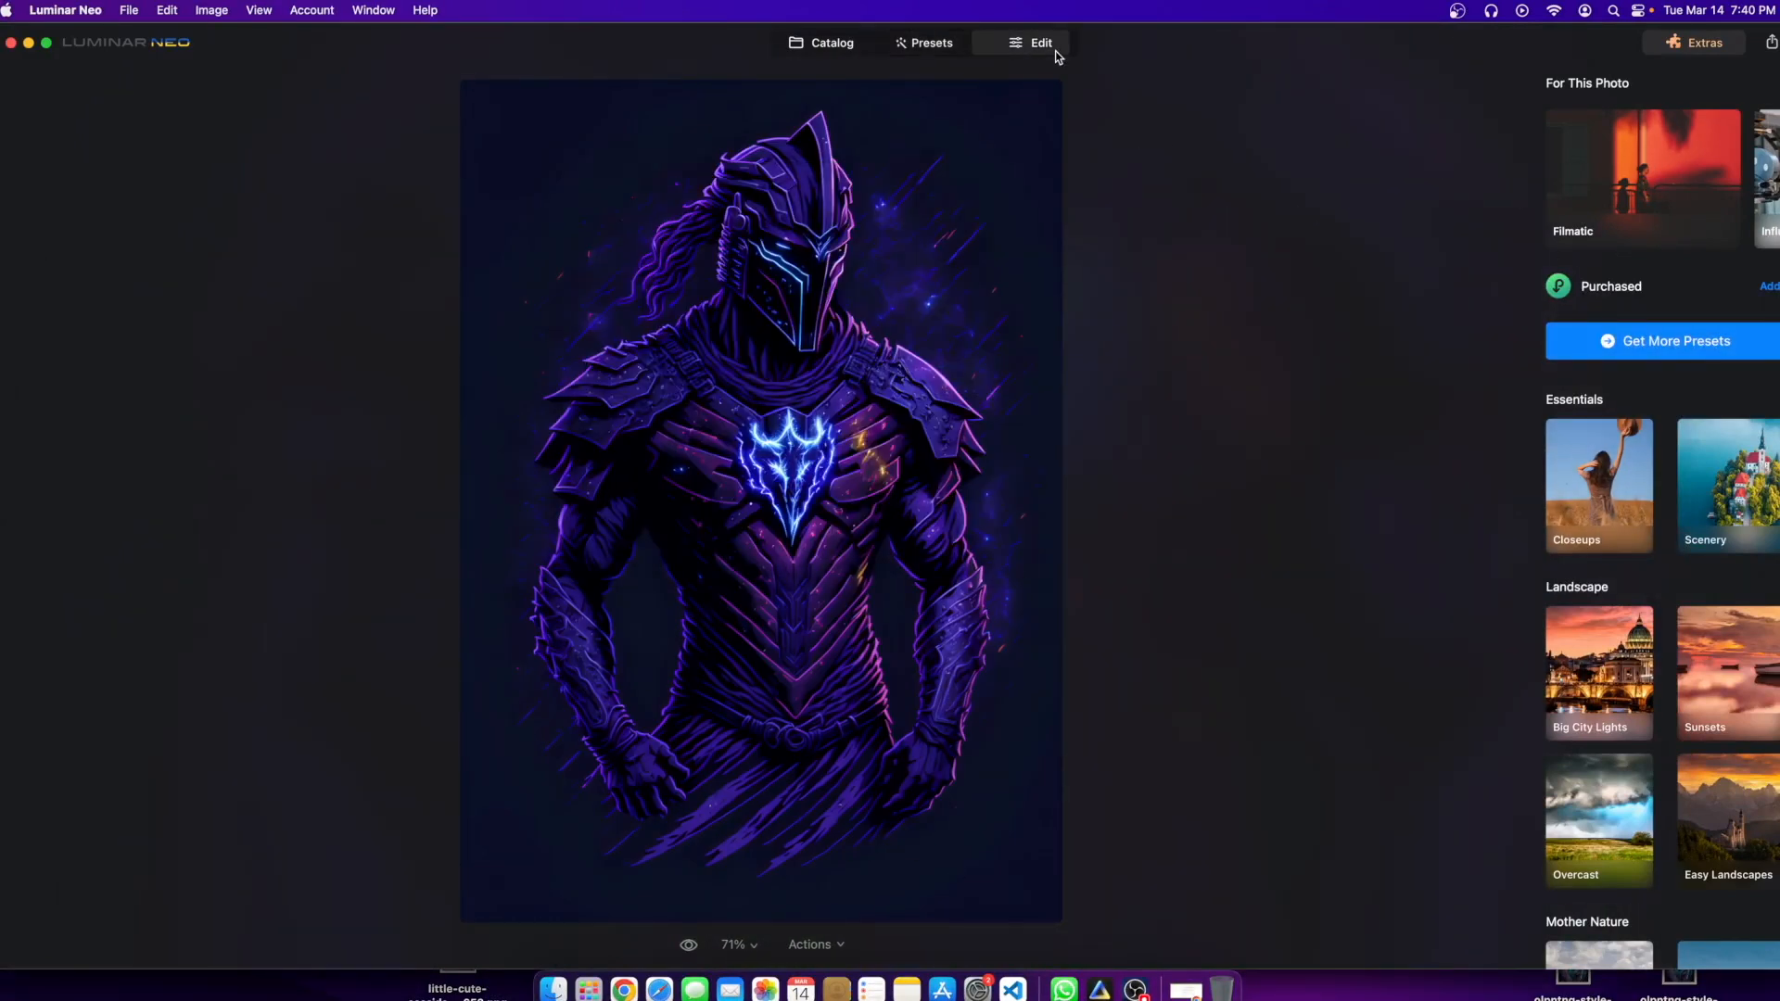
{"action": "left_click", "coordinate": [1619, 477]}
{"action": "left_click", "coordinate": [1667, 640]}
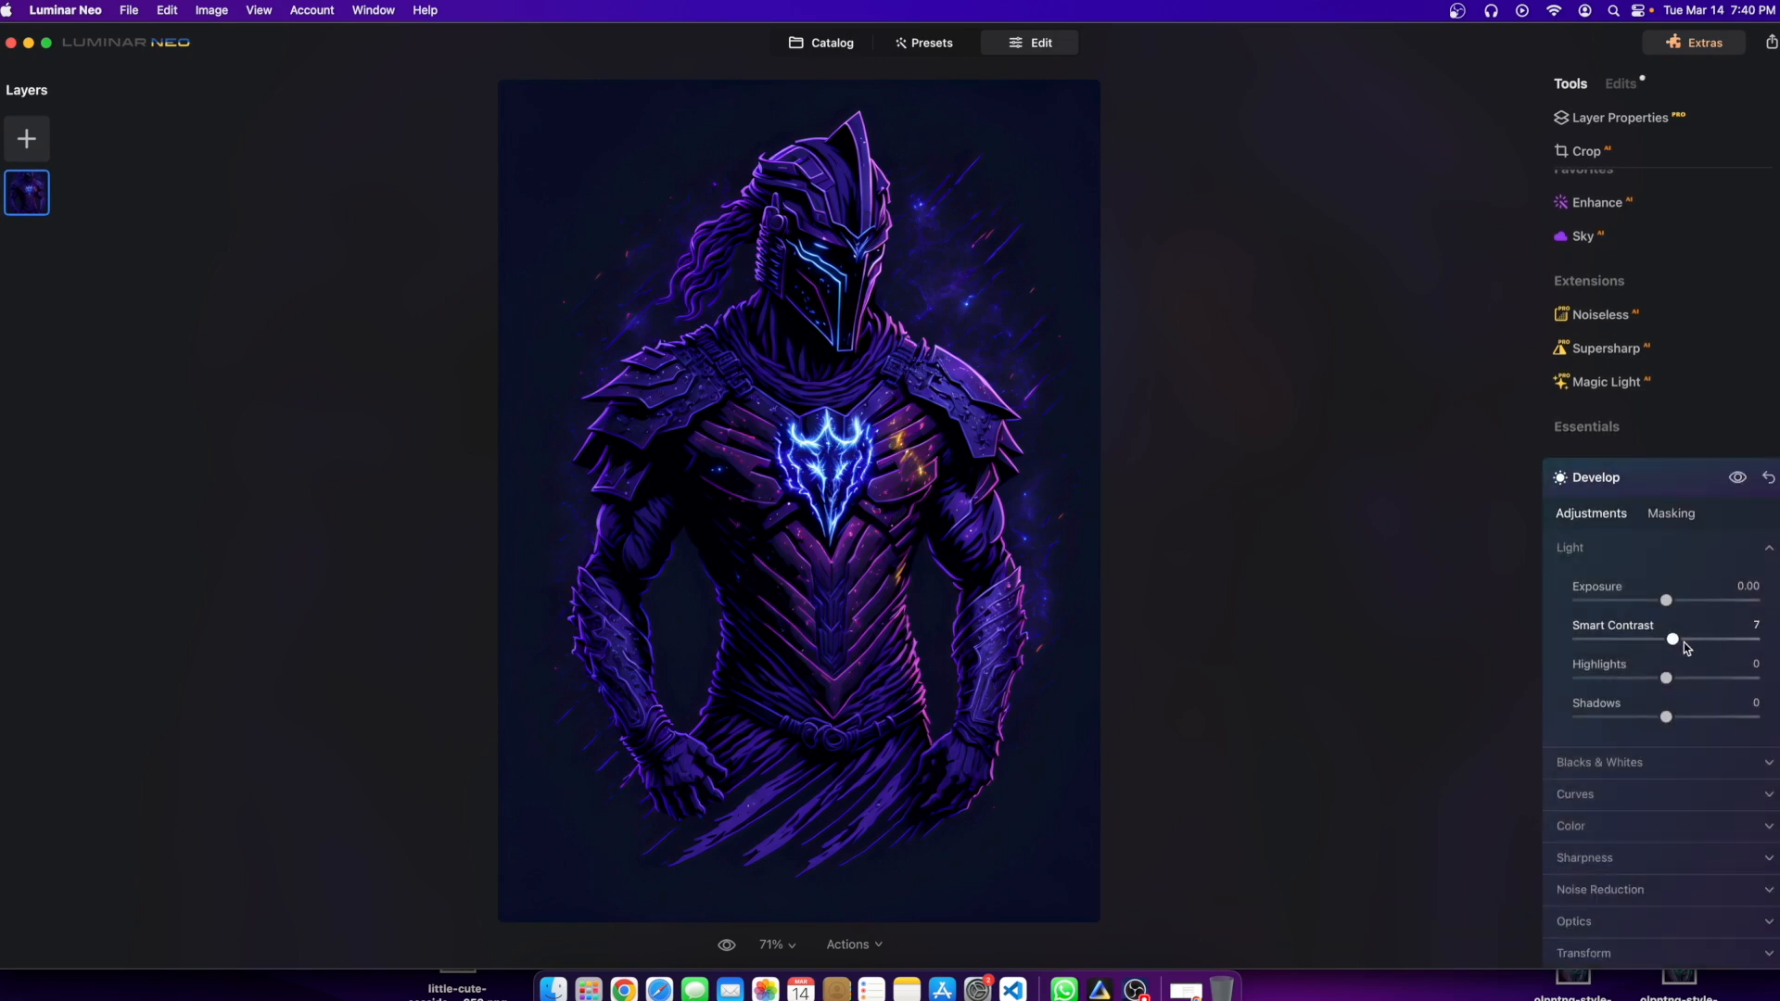
{"action": "left_click_drag", "start_coordinate": [1717, 647], "coordinate": [1754, 640]}
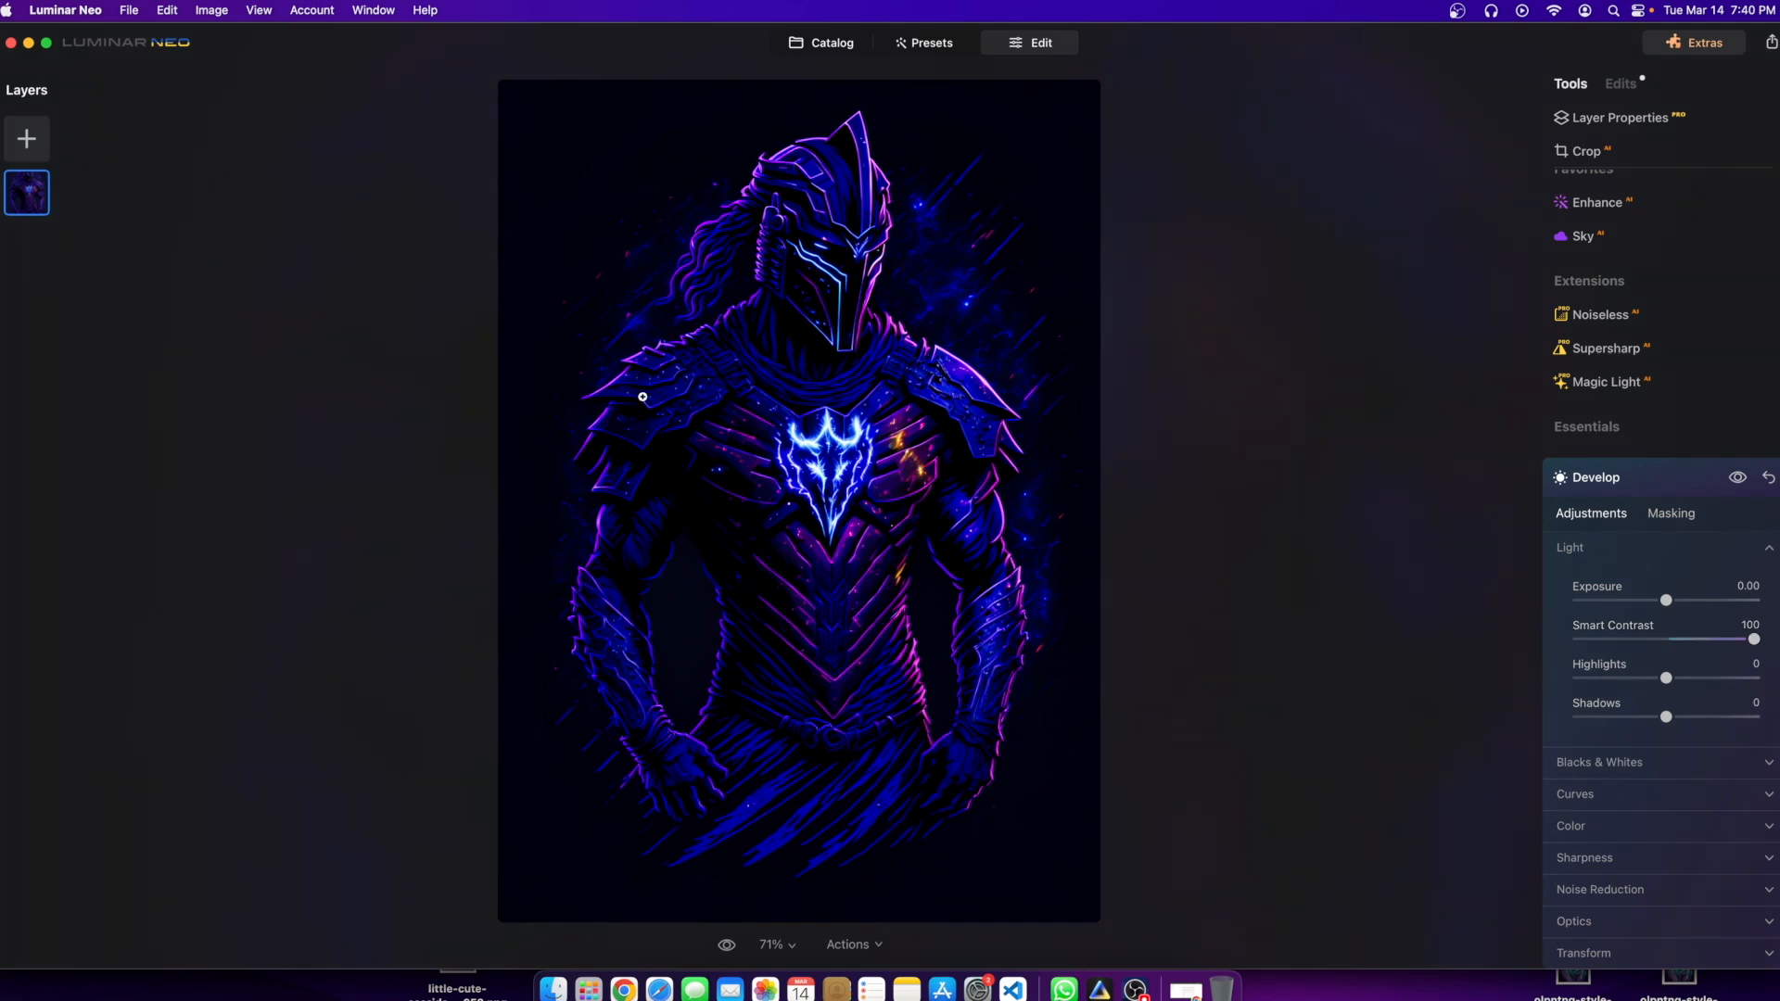
Step: Compare the violet warrior image with and without its Develop adjustments
{"action": "left_click", "coordinate": [1738, 478]}
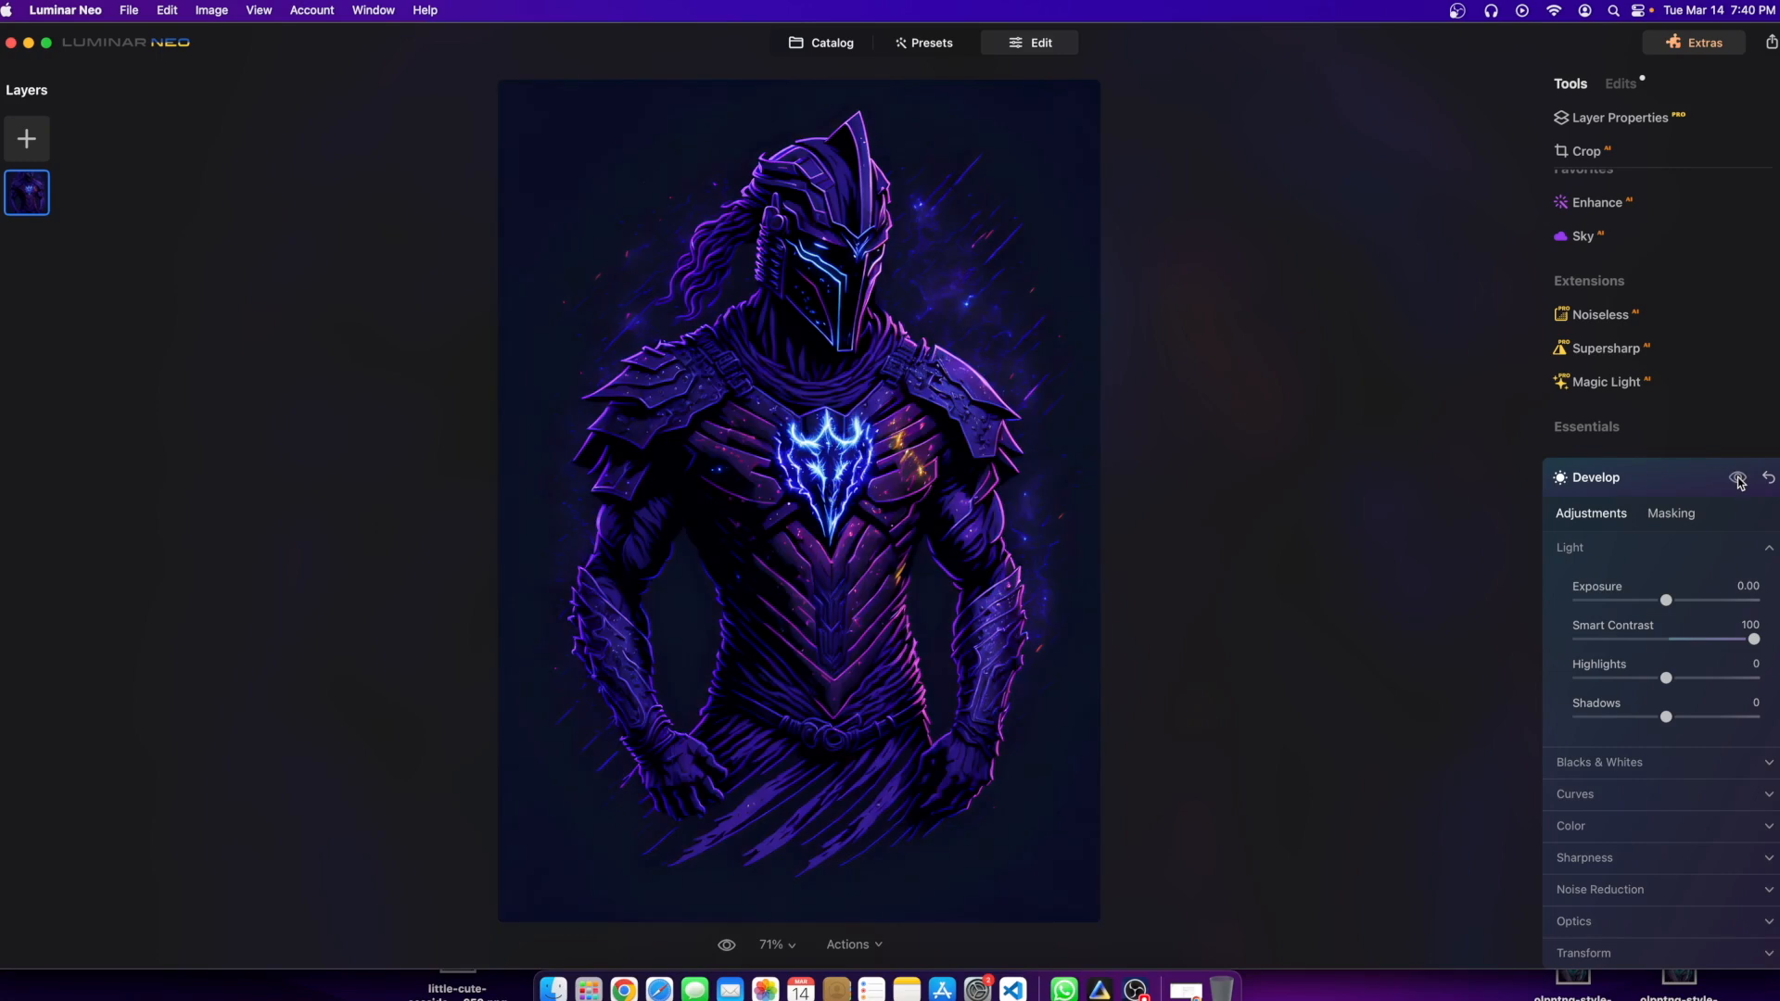
{"action": "left_click", "coordinate": [1739, 480]}
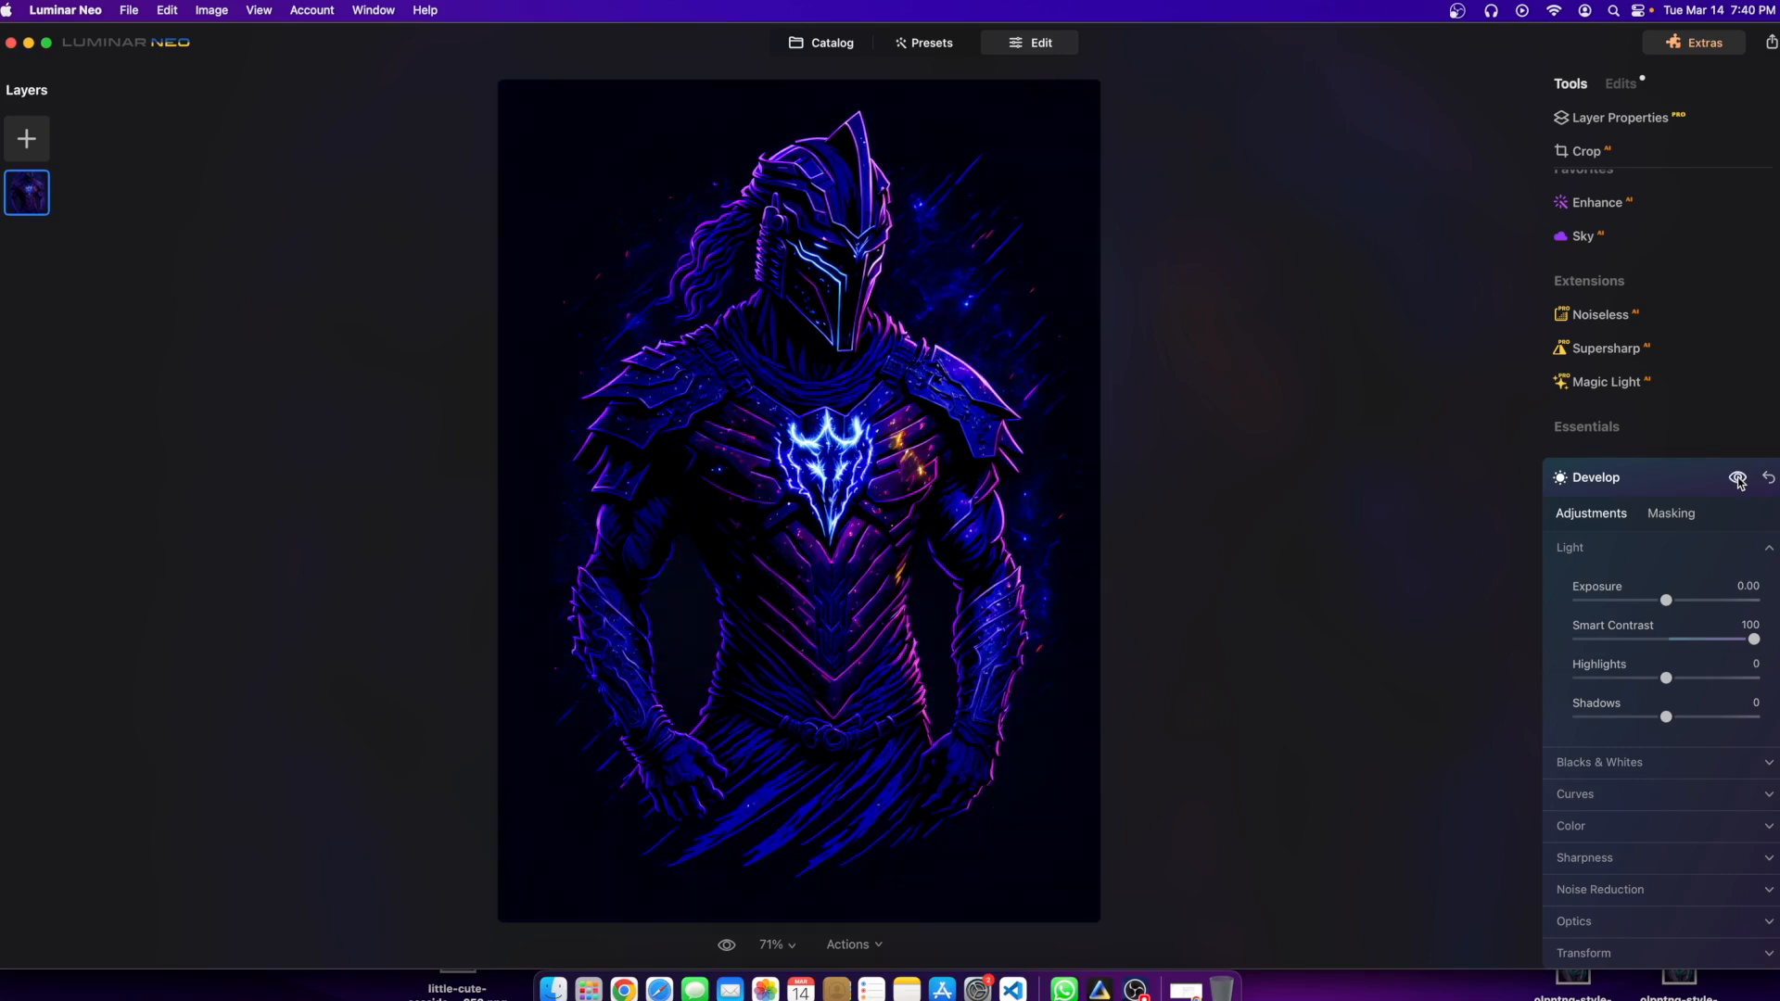
{"action": "left_click", "coordinate": [1740, 480]}
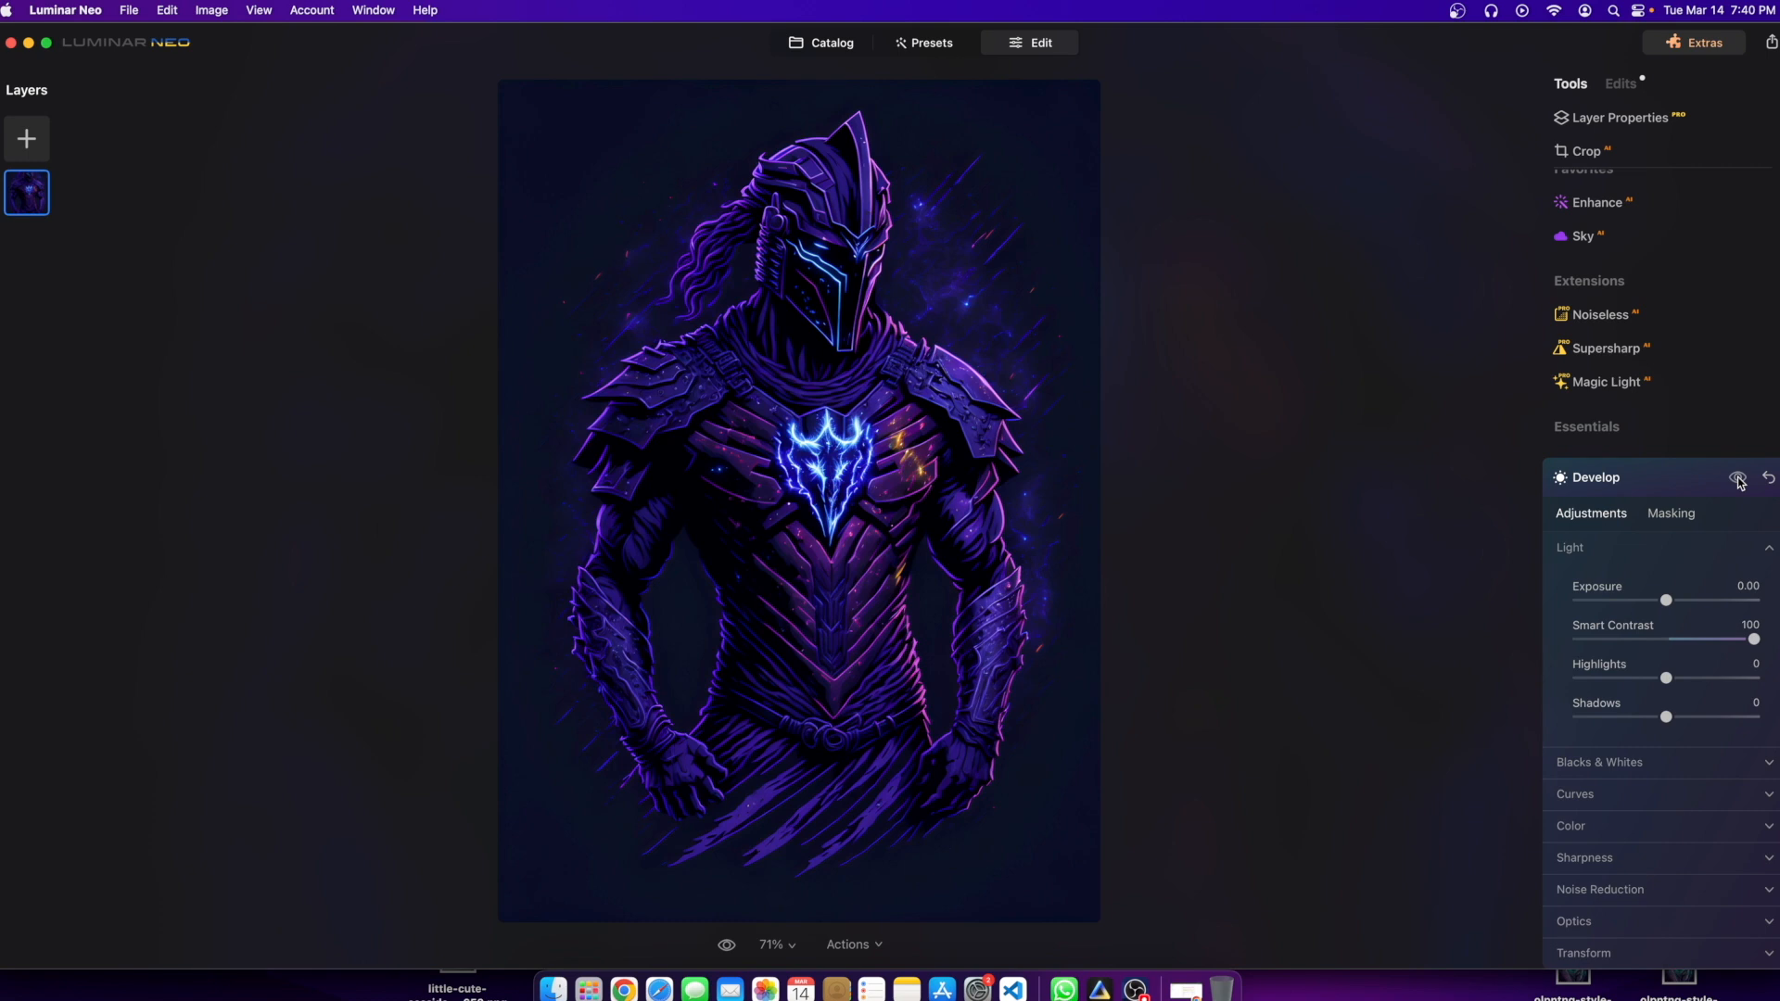
Step: Open the violet armored warrior with the yellow streaks for editing and set Smart Contrast to 100 in Develop
{"action": "left_click", "coordinate": [1739, 480]}
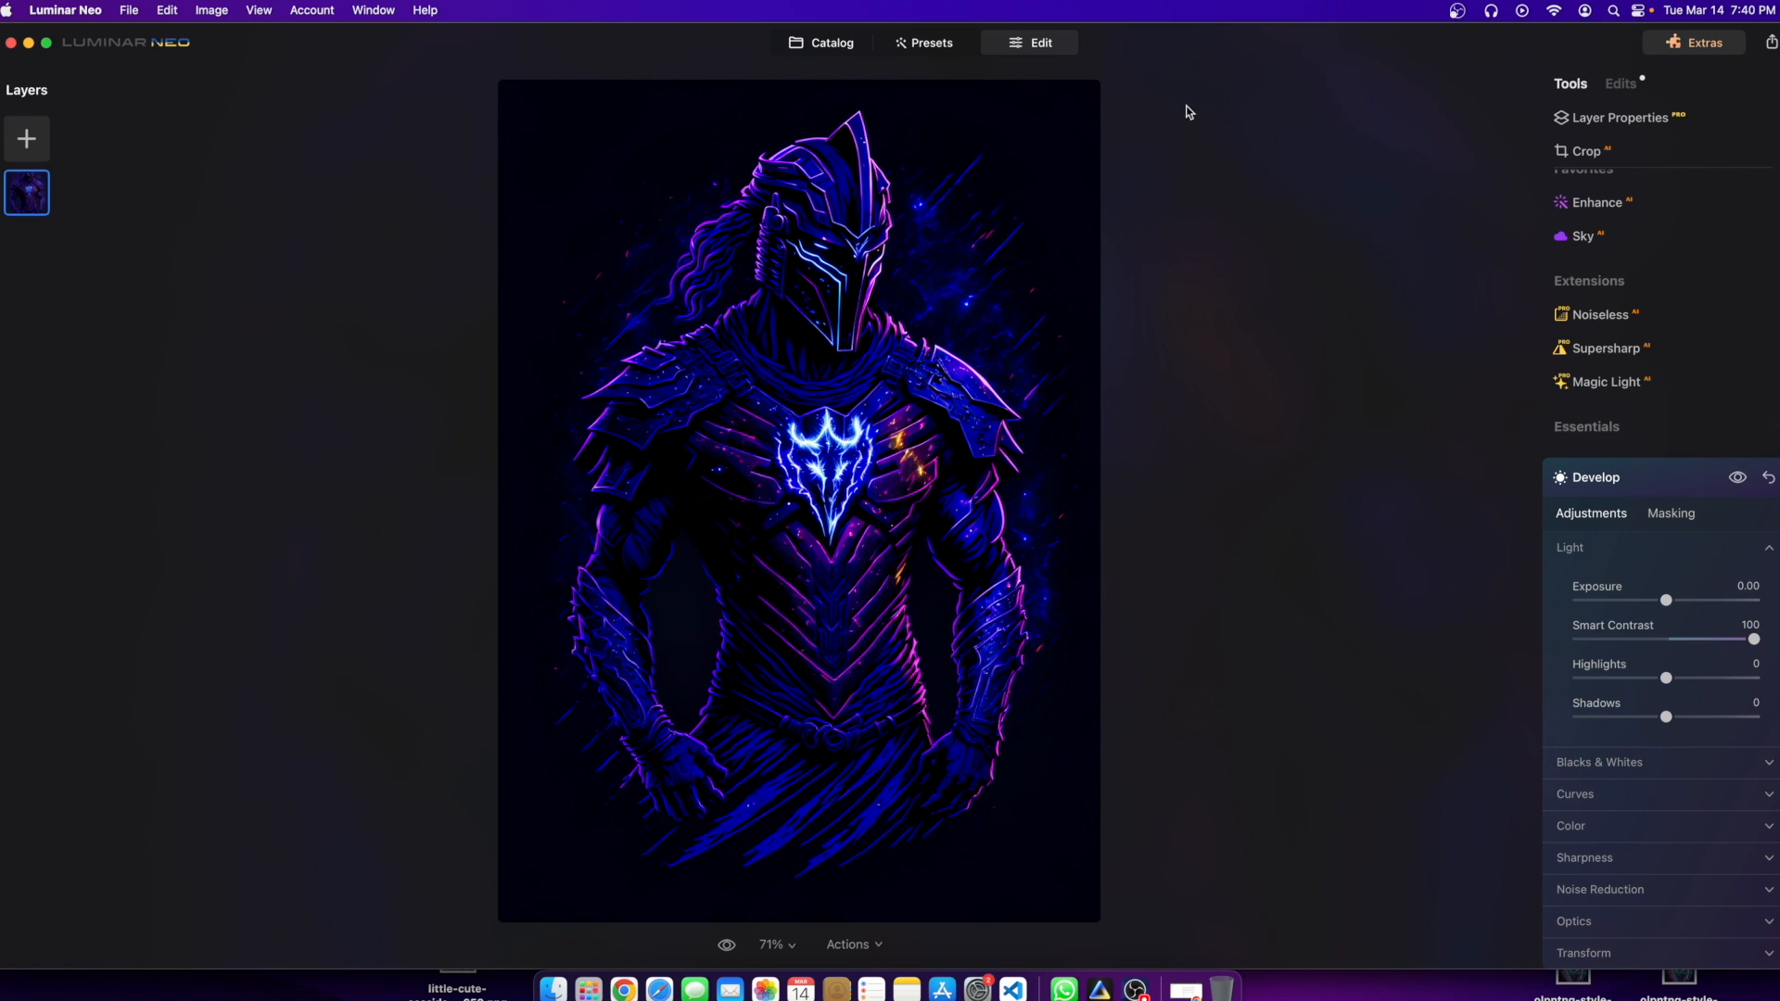
{"action": "left_click", "coordinate": [799, 44]}
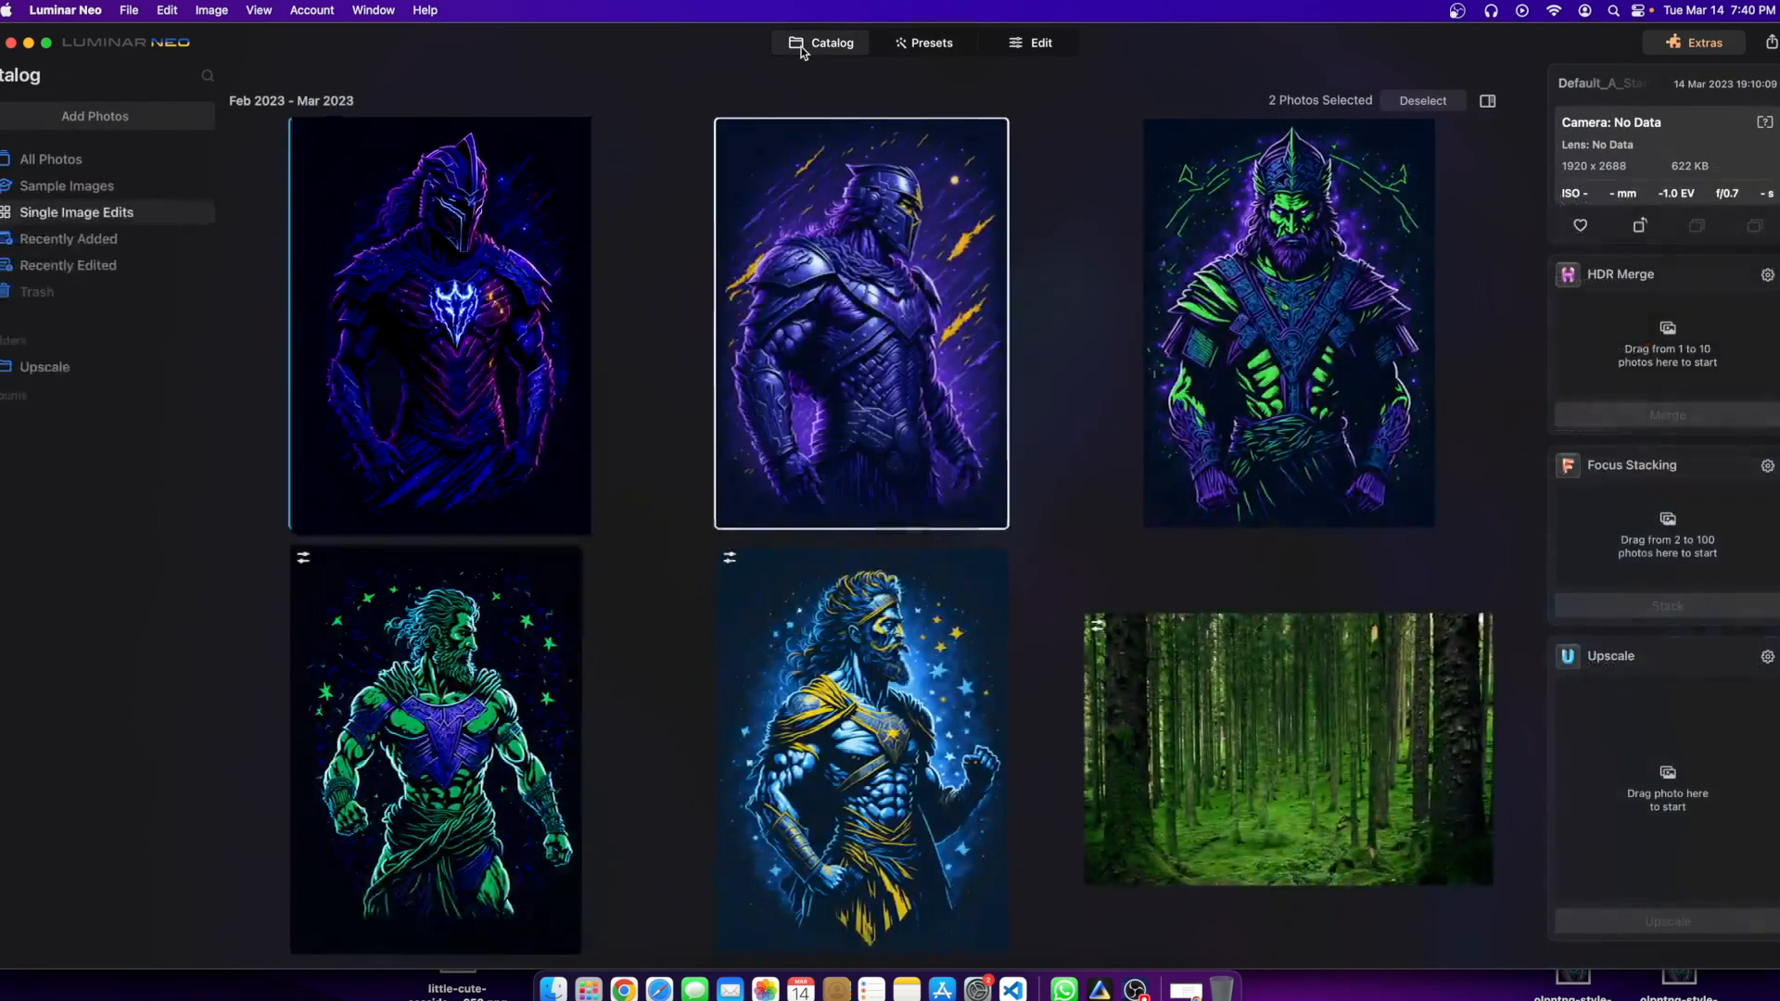
{"action": "double_click", "coordinate": [869, 242]}
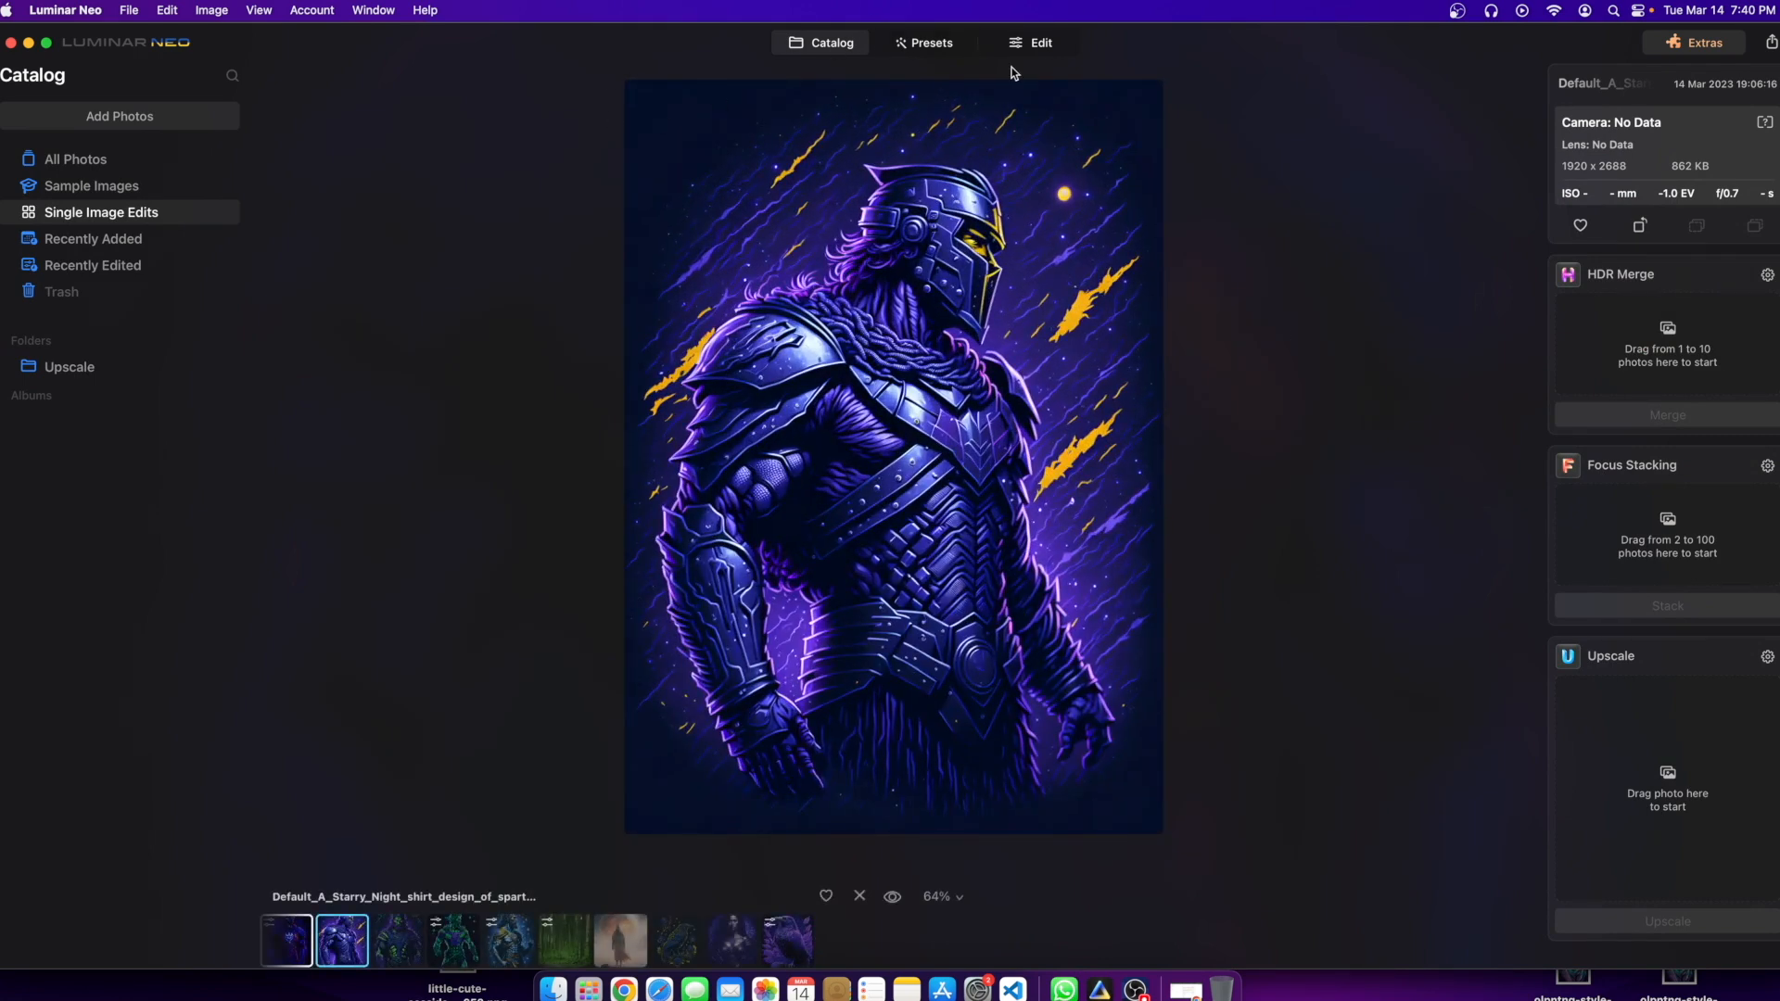
{"action": "left_click", "coordinate": [1031, 44]}
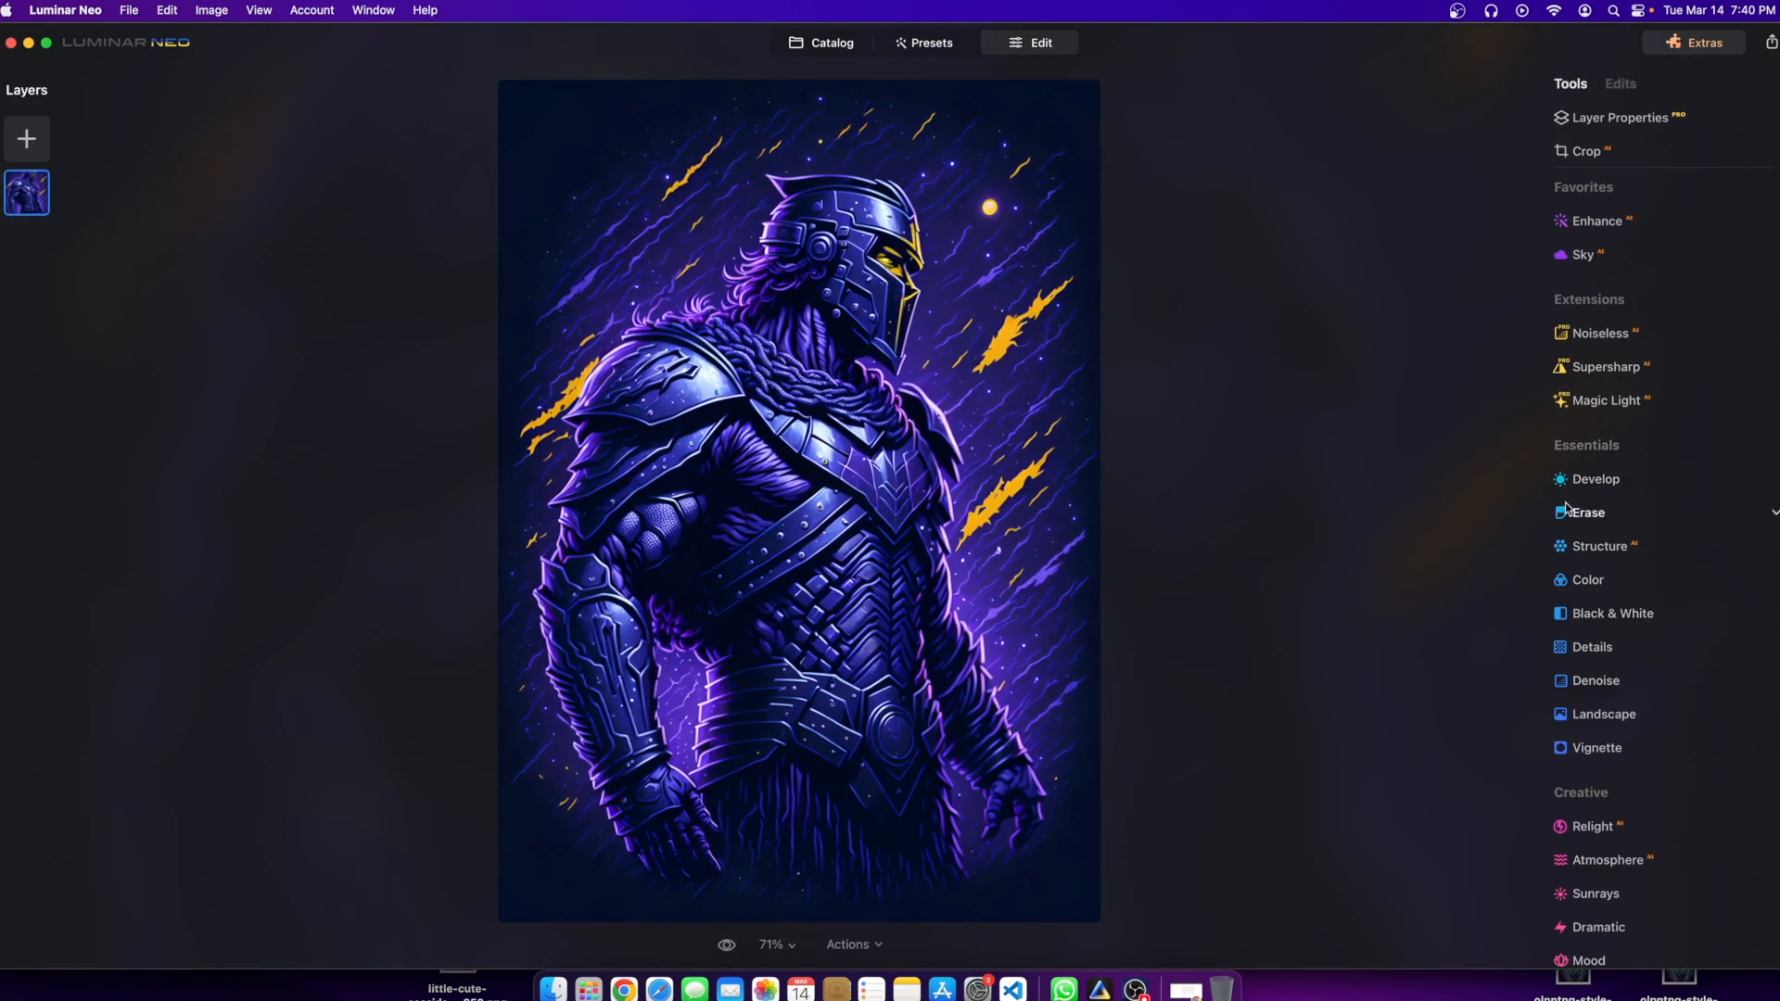
{"action": "left_click", "coordinate": [1595, 480]}
{"action": "left_click_drag", "start_coordinate": [1666, 639], "coordinate": [1754, 639]}
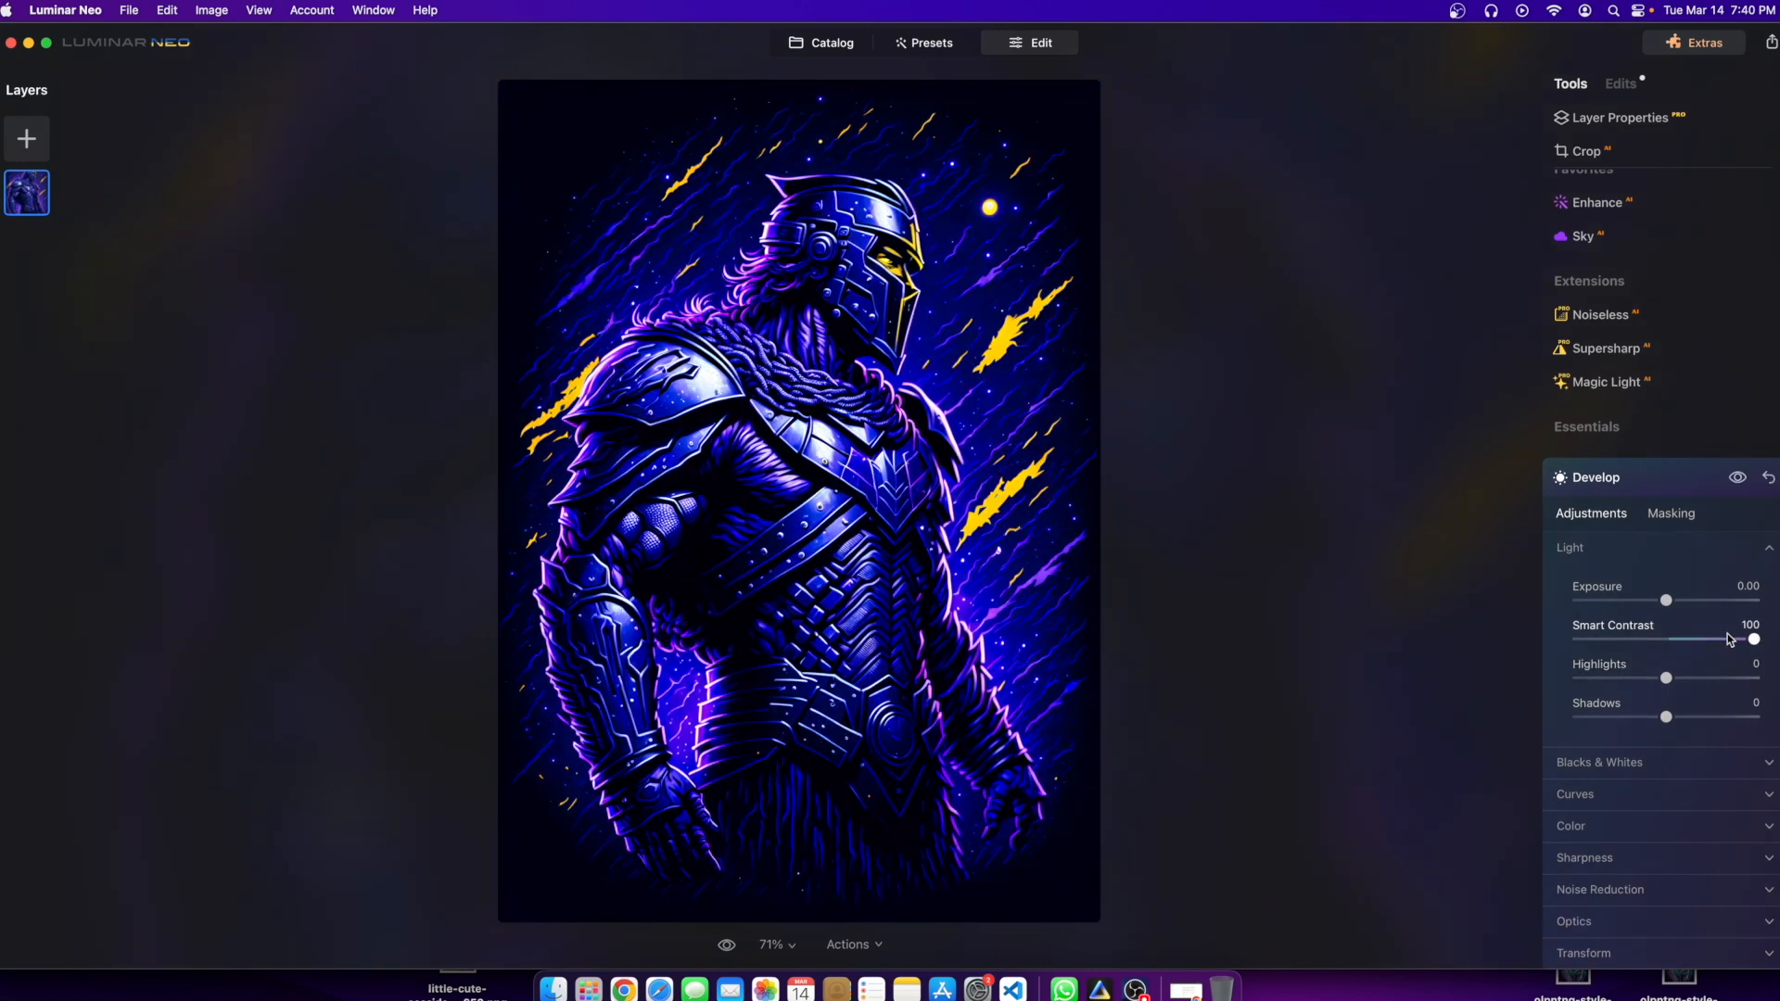
{"action": "mouse_move", "coordinate": [1745, 639]}
{"action": "left_mouse_down"}
{"action": "mouse_move", "coordinate": [1722, 639]}
{"action": "mouse_move", "coordinate": [1754, 639]}
{"action": "left_mouse_up"}
Step: Sharpen the yellow-streaked warrior image with Supersharp in Universal mode at the Low level
{"action": "left_click", "coordinate": [1604, 348]}
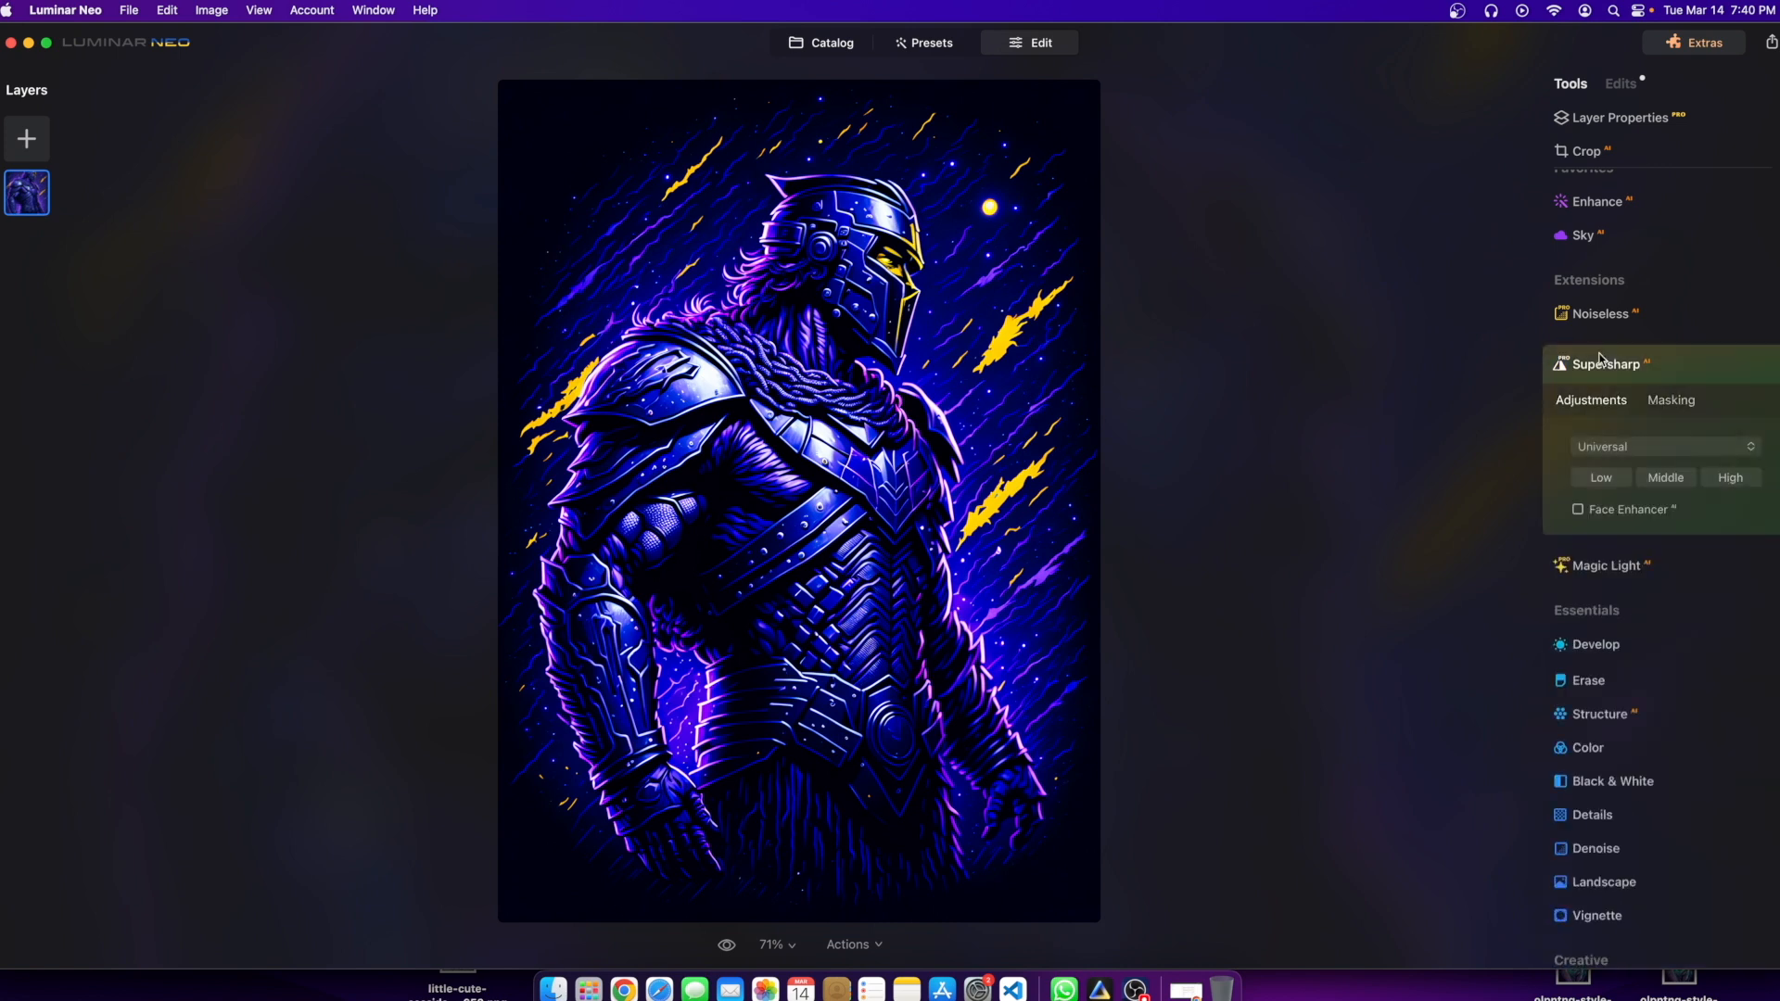
{"action": "left_click", "coordinate": [1611, 478]}
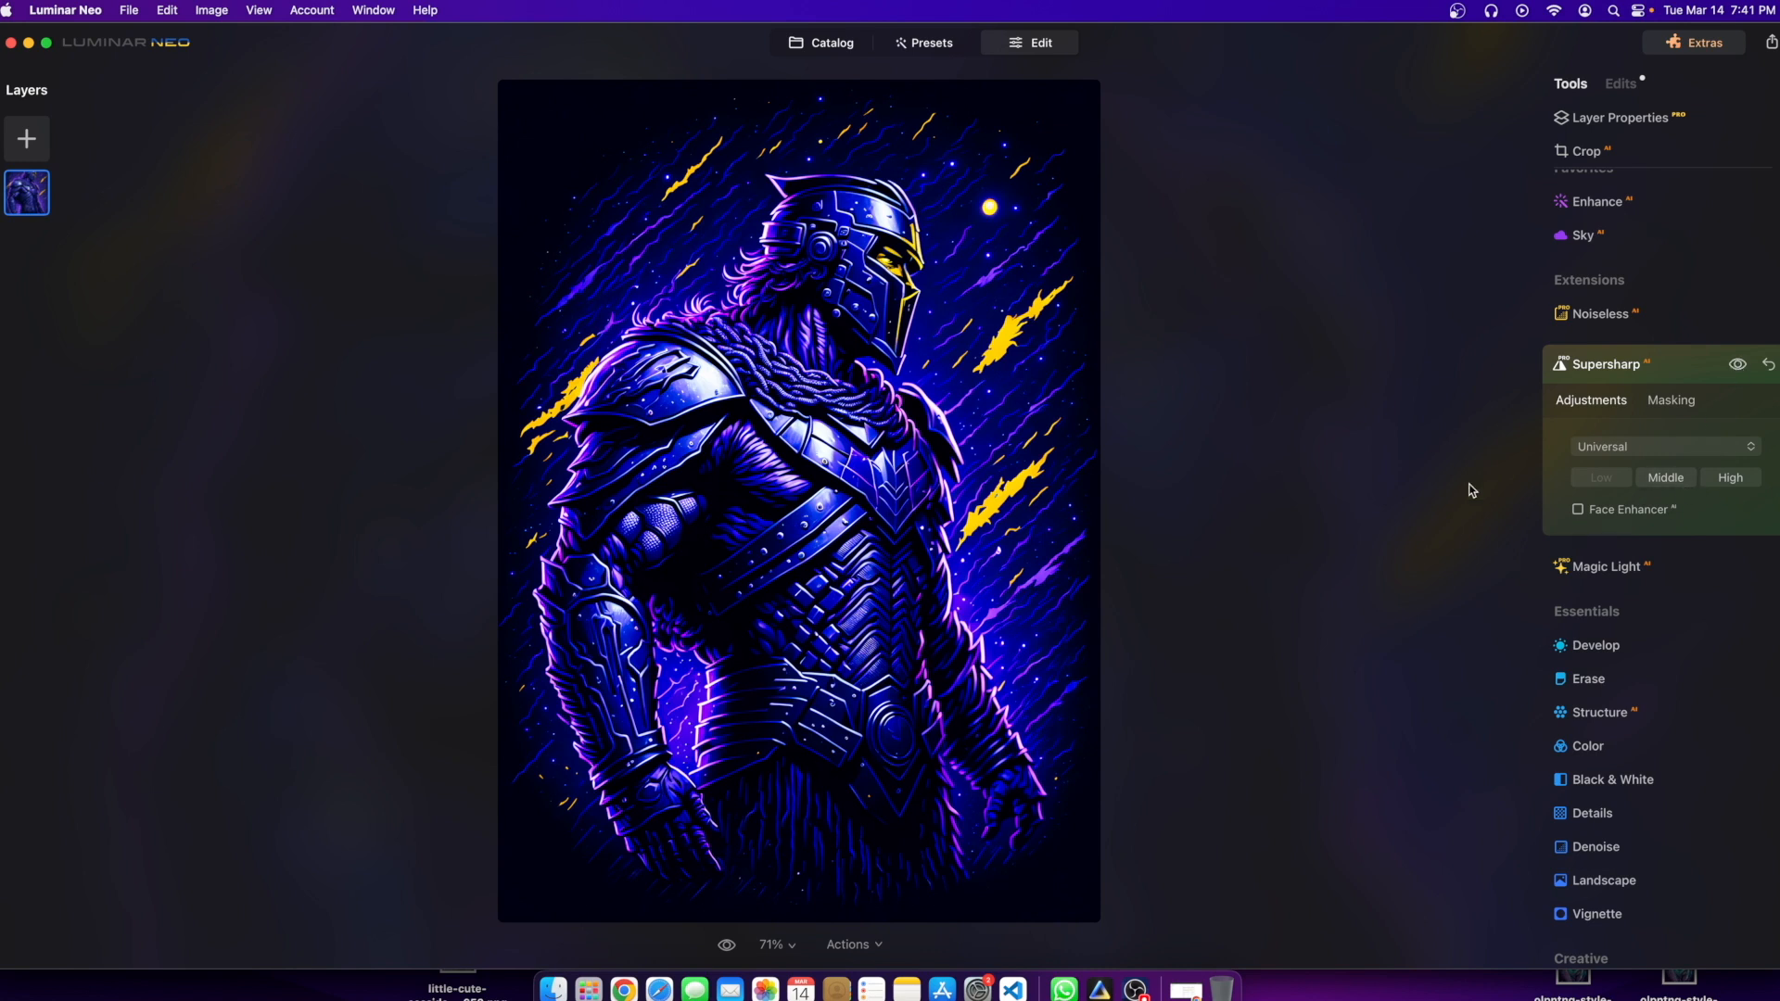
Step: Try raising Saturation to 3 in the Color tool, returning it to 0
{"action": "scroll", "coordinate": [1595, 640], "scroll_direction": "down", "scroll_amount": 3}
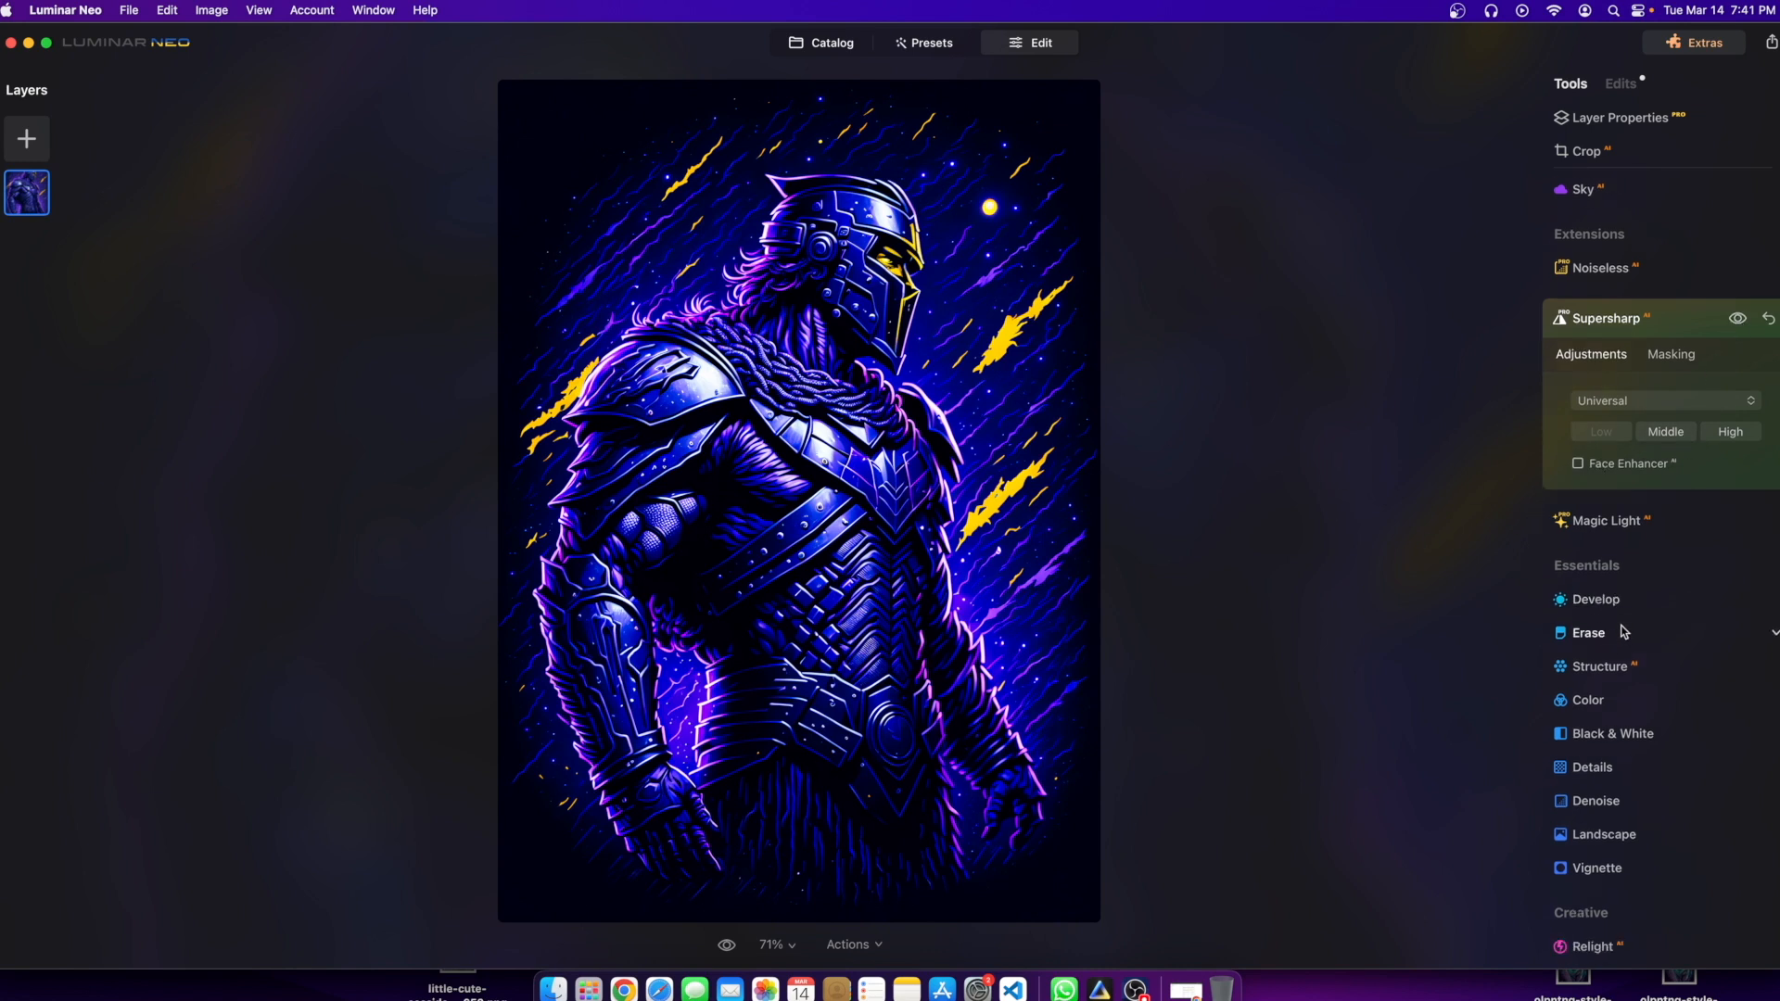
{"action": "left_click", "coordinate": [1564, 610]}
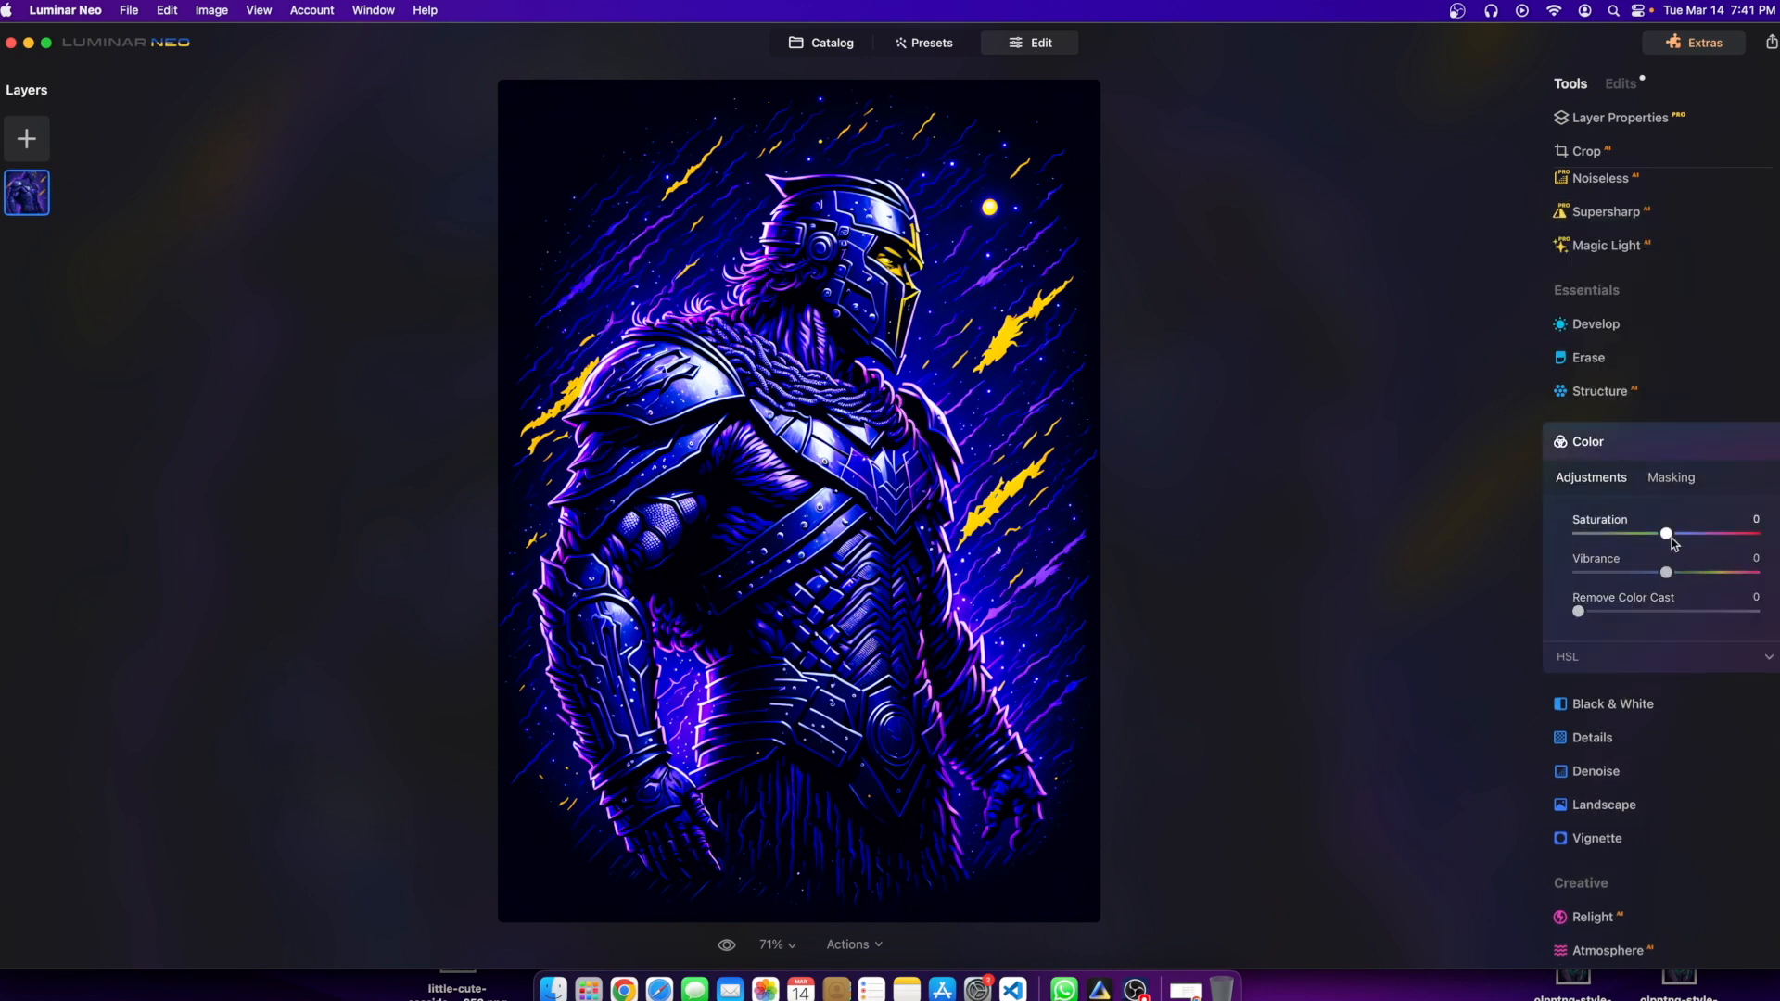
{"action": "mouse_move", "coordinate": [1669, 543]}
{"action": "left_mouse_down"}
{"action": "mouse_move", "coordinate": [1620, 545]}
{"action": "mouse_move", "coordinate": [1671, 551]}
{"action": "left_mouse_up"}
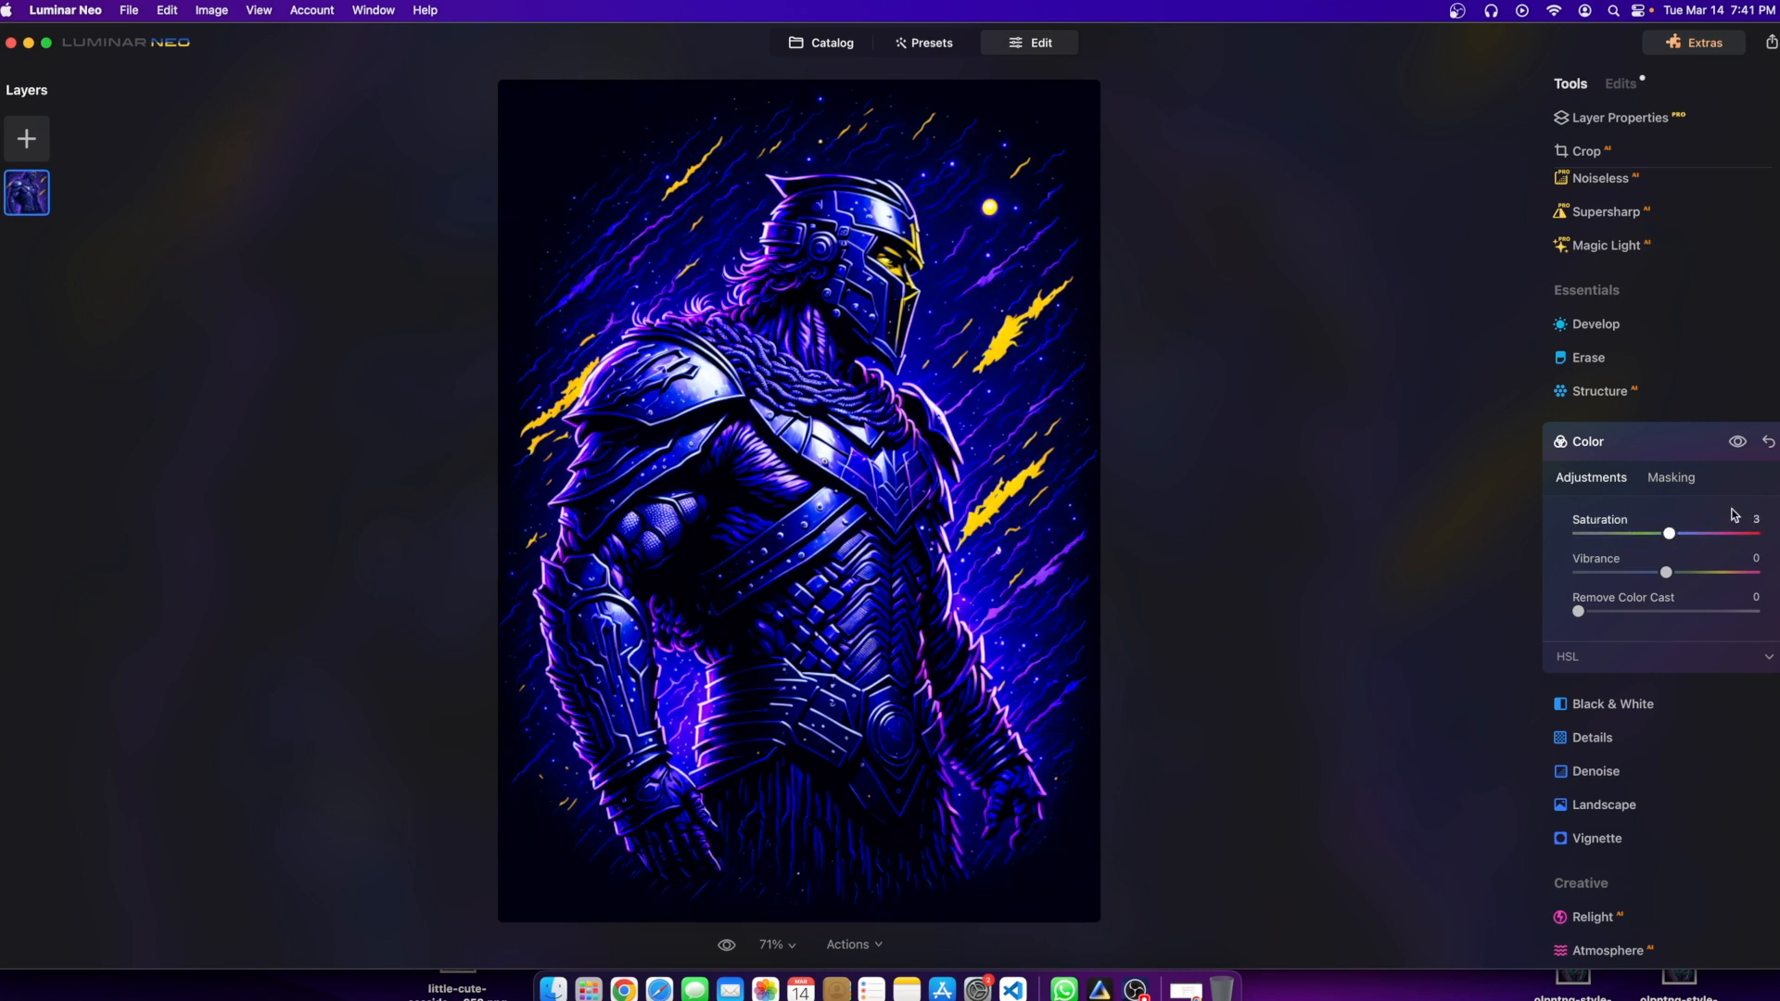
{"action": "left_click_drag", "start_coordinate": [1669, 534], "coordinate": [1666, 536]}
{"action": "scroll", "coordinate": [868, 648], "scroll_direction": "up", "scroll_amount": 3}
{"action": "scroll", "coordinate": [817, 621], "scroll_direction": "down", "scroll_amount": 8}
{"action": "scroll", "coordinate": [803, 552], "scroll_direction": "up", "scroll_amount": 2}
{"action": "scroll", "coordinate": [803, 552], "scroll_direction": "up", "scroll_amount": 2}
{"action": "scroll", "coordinate": [803, 552], "scroll_direction": "down", "scroll_amount": 3}
{"action": "scroll", "coordinate": [805, 547], "scroll_direction": "up", "scroll_amount": 5}
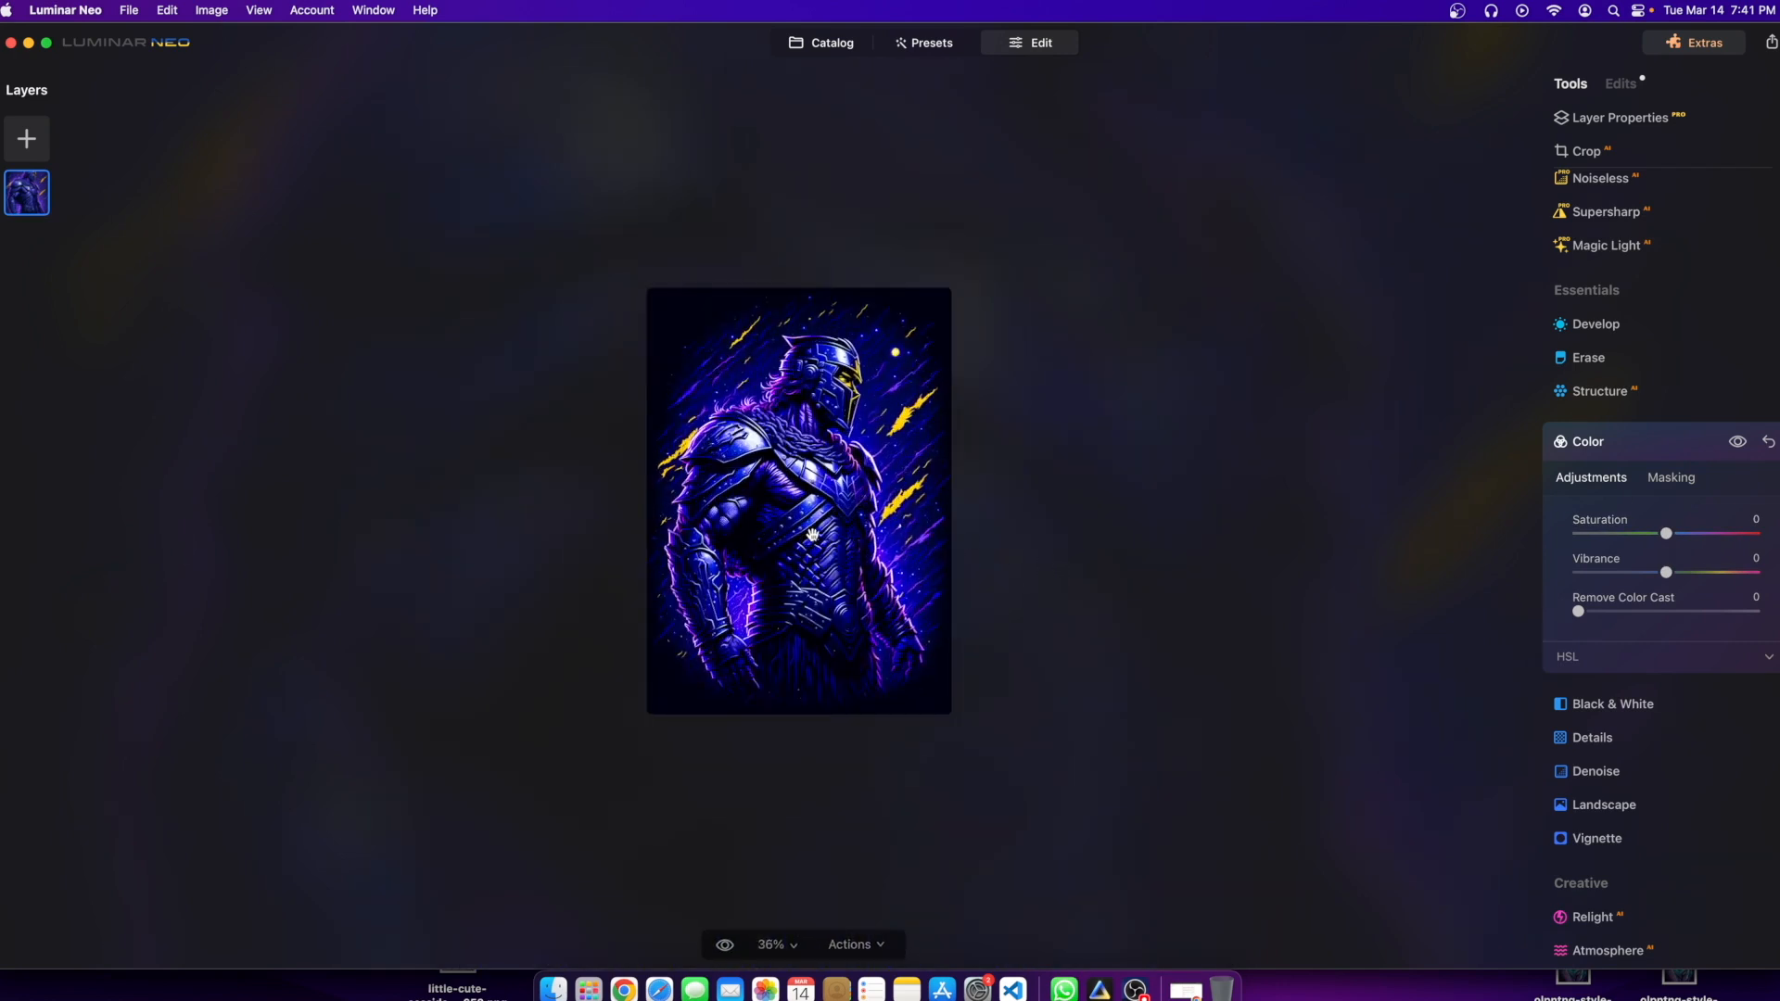
{"action": "scroll", "coordinate": [1669, 807], "scroll_direction": "down", "scroll_amount": 5}
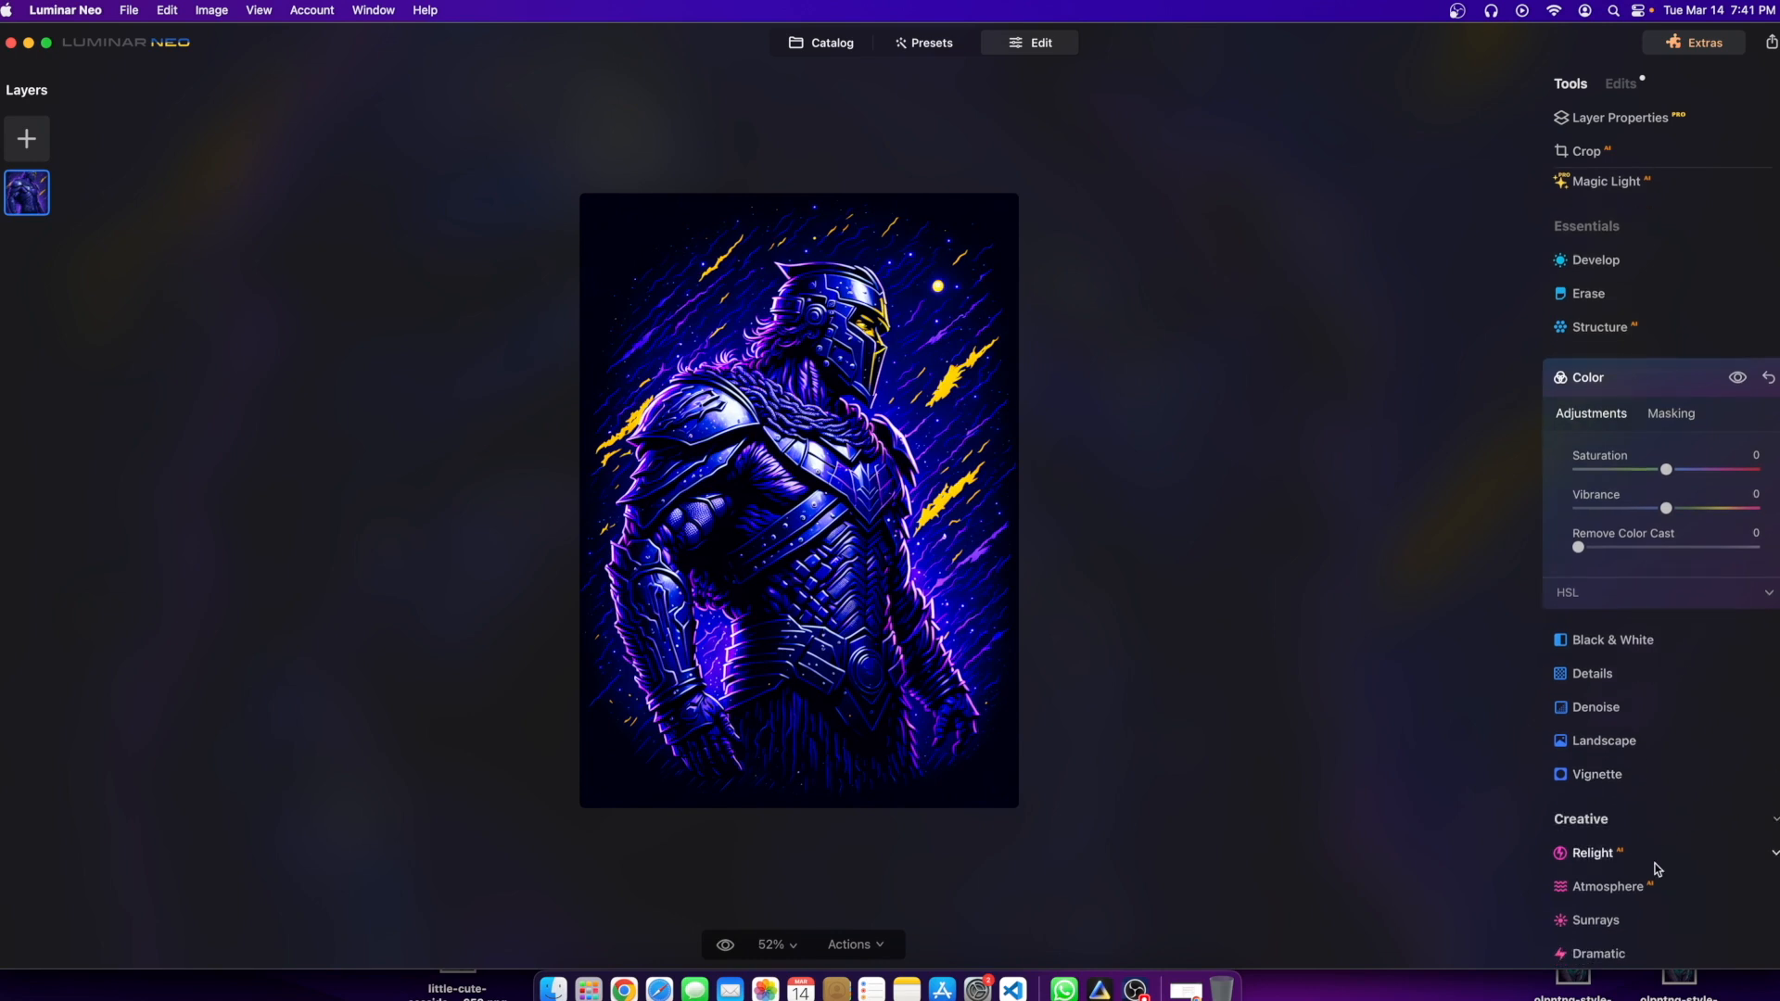
Step: Try Brightness Near at 55 in Relight and compare the image with and without the effect
{"action": "scroll", "coordinate": [1637, 816], "scroll_direction": "down", "scroll_amount": 2}
{"action": "left_click", "coordinate": [1591, 619]}
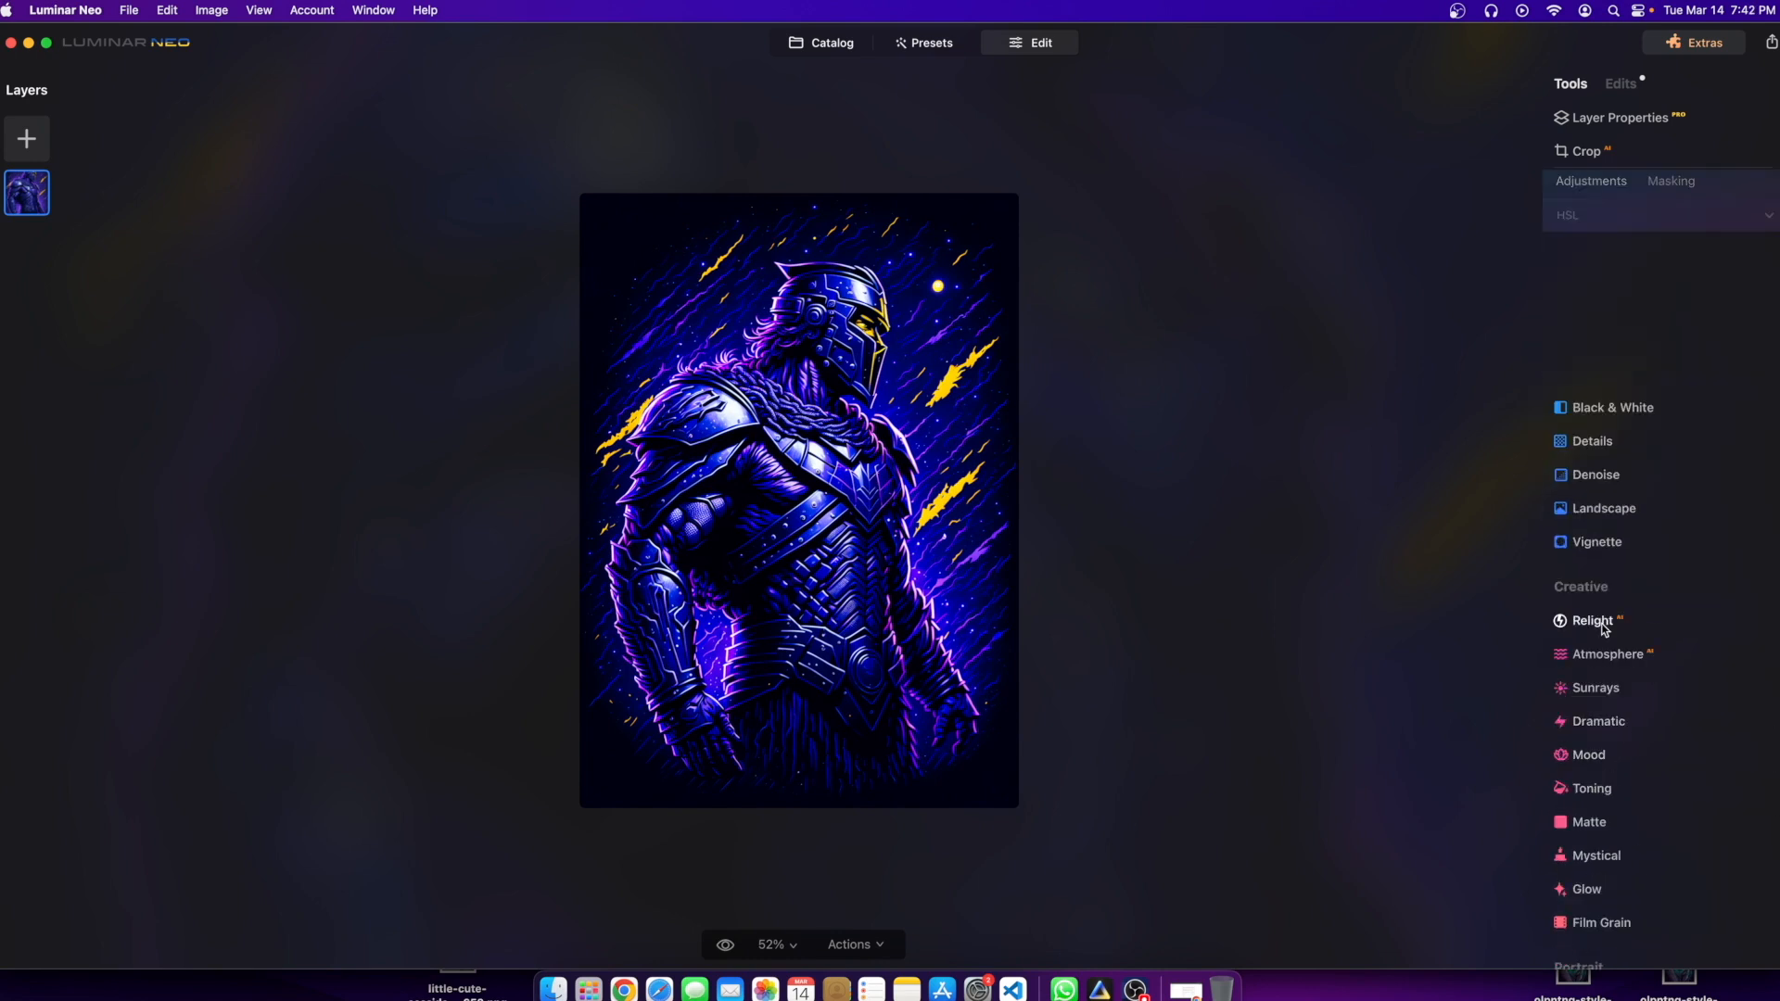
{"action": "left_click_drag", "start_coordinate": [1666, 483], "coordinate": [1488, 486]}
{"action": "left_click_drag", "start_coordinate": [1603, 484], "coordinate": [1716, 483]}
{"action": "left_click", "coordinate": [1737, 398]}
{"action": "left_click", "coordinate": [1737, 399]}
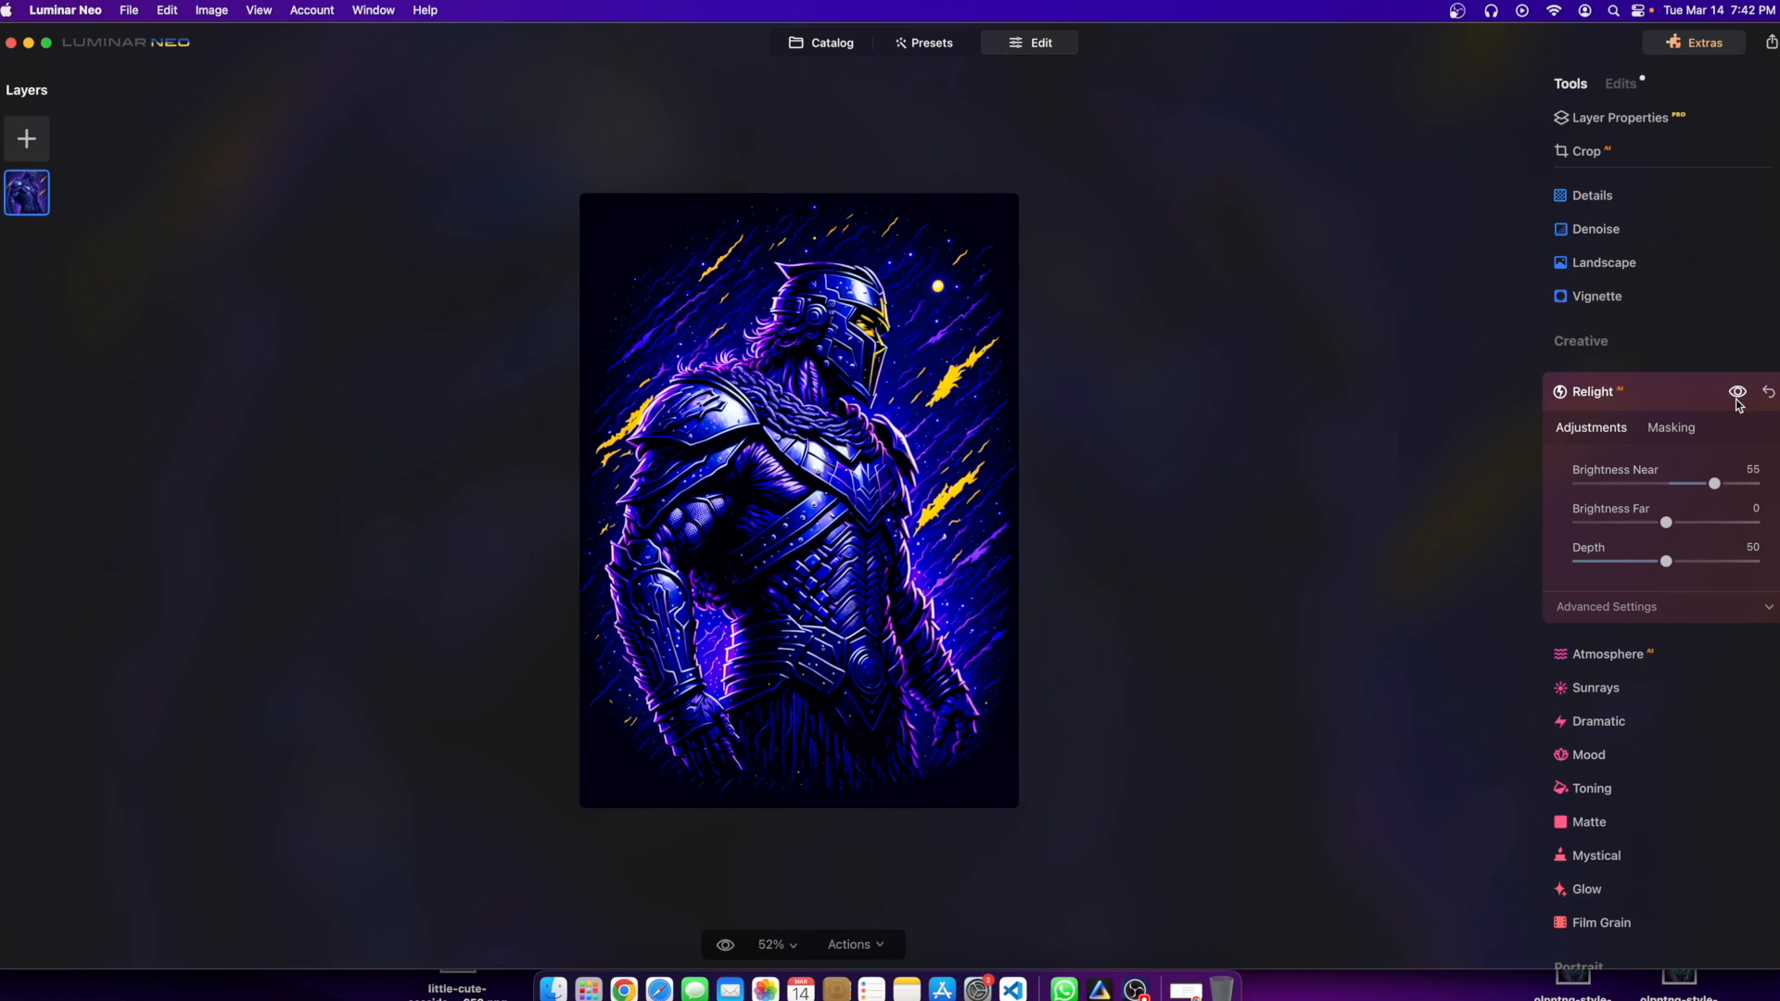
Step: Set Brightness Near to -100 in Relight and compare the warrior image with and without Relight
{"action": "left_click_drag", "start_coordinate": [1714, 483], "coordinate": [1298, 487]}
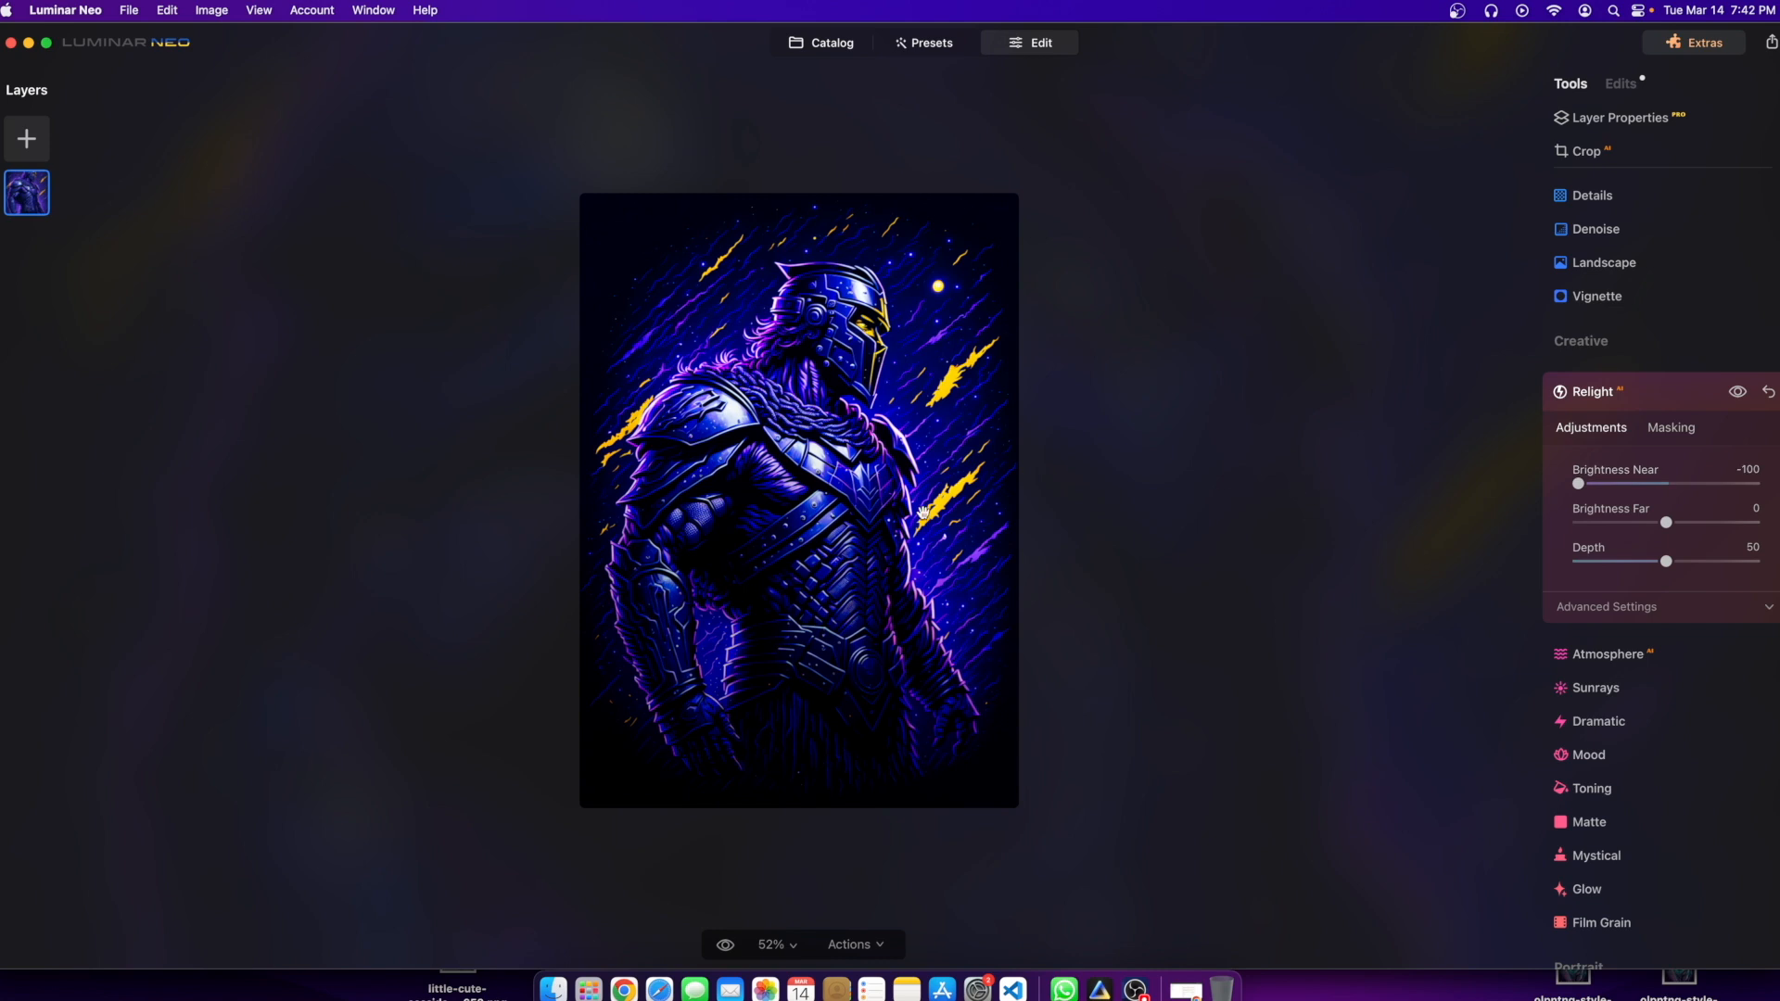
{"action": "left_click", "coordinate": [1738, 393]}
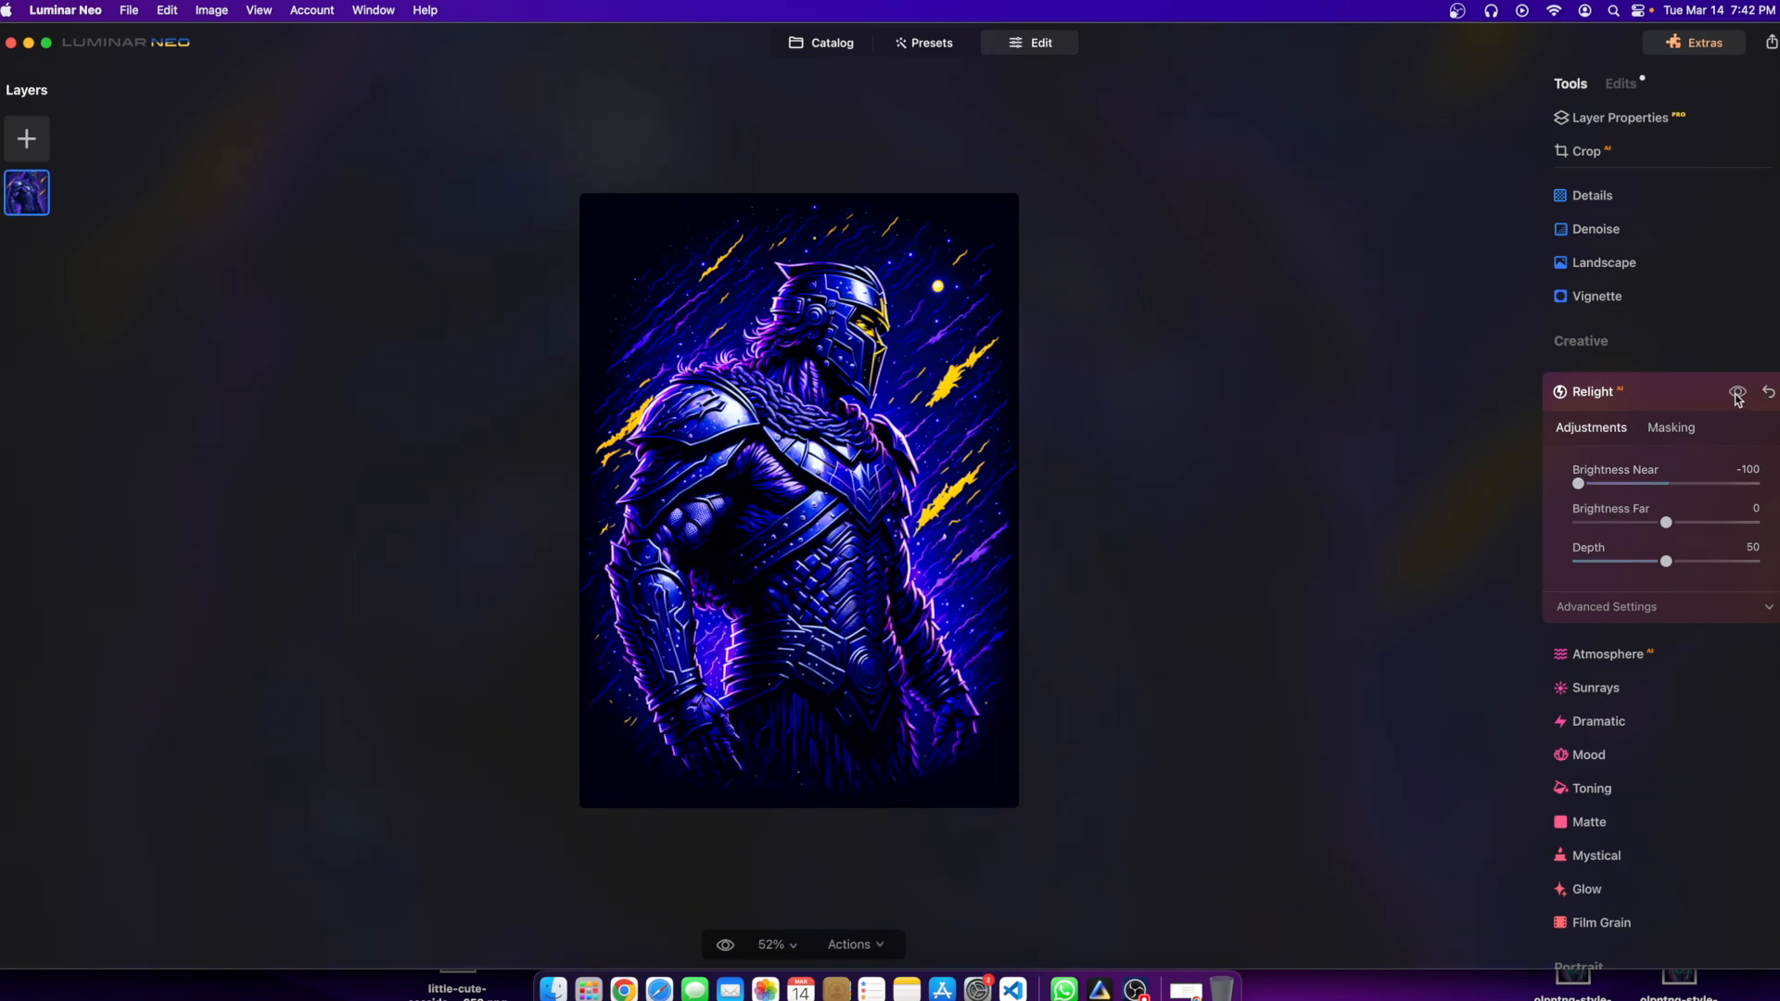
{"action": "left_click", "coordinate": [1738, 395]}
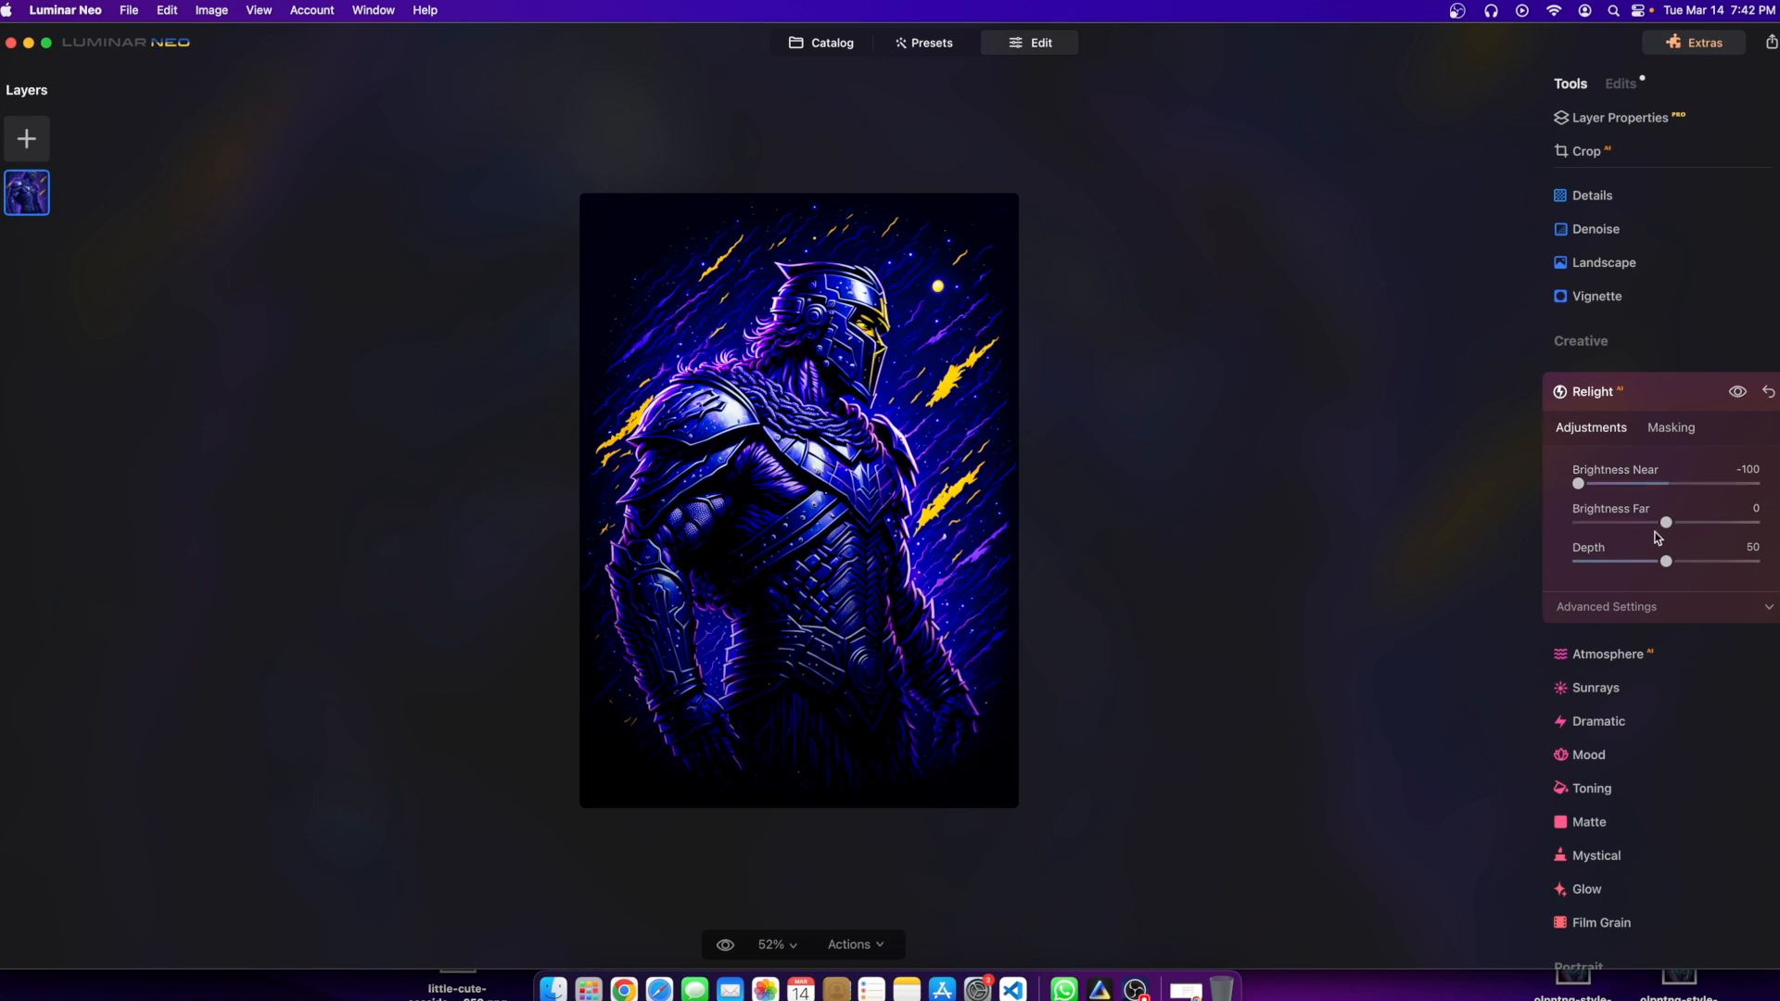
Step: Set Relight's Brightness Far to -10 and Depth to 7 for the yellow-streaked warrior
{"action": "left_click_drag", "start_coordinate": [1666, 523], "coordinate": [1577, 522]}
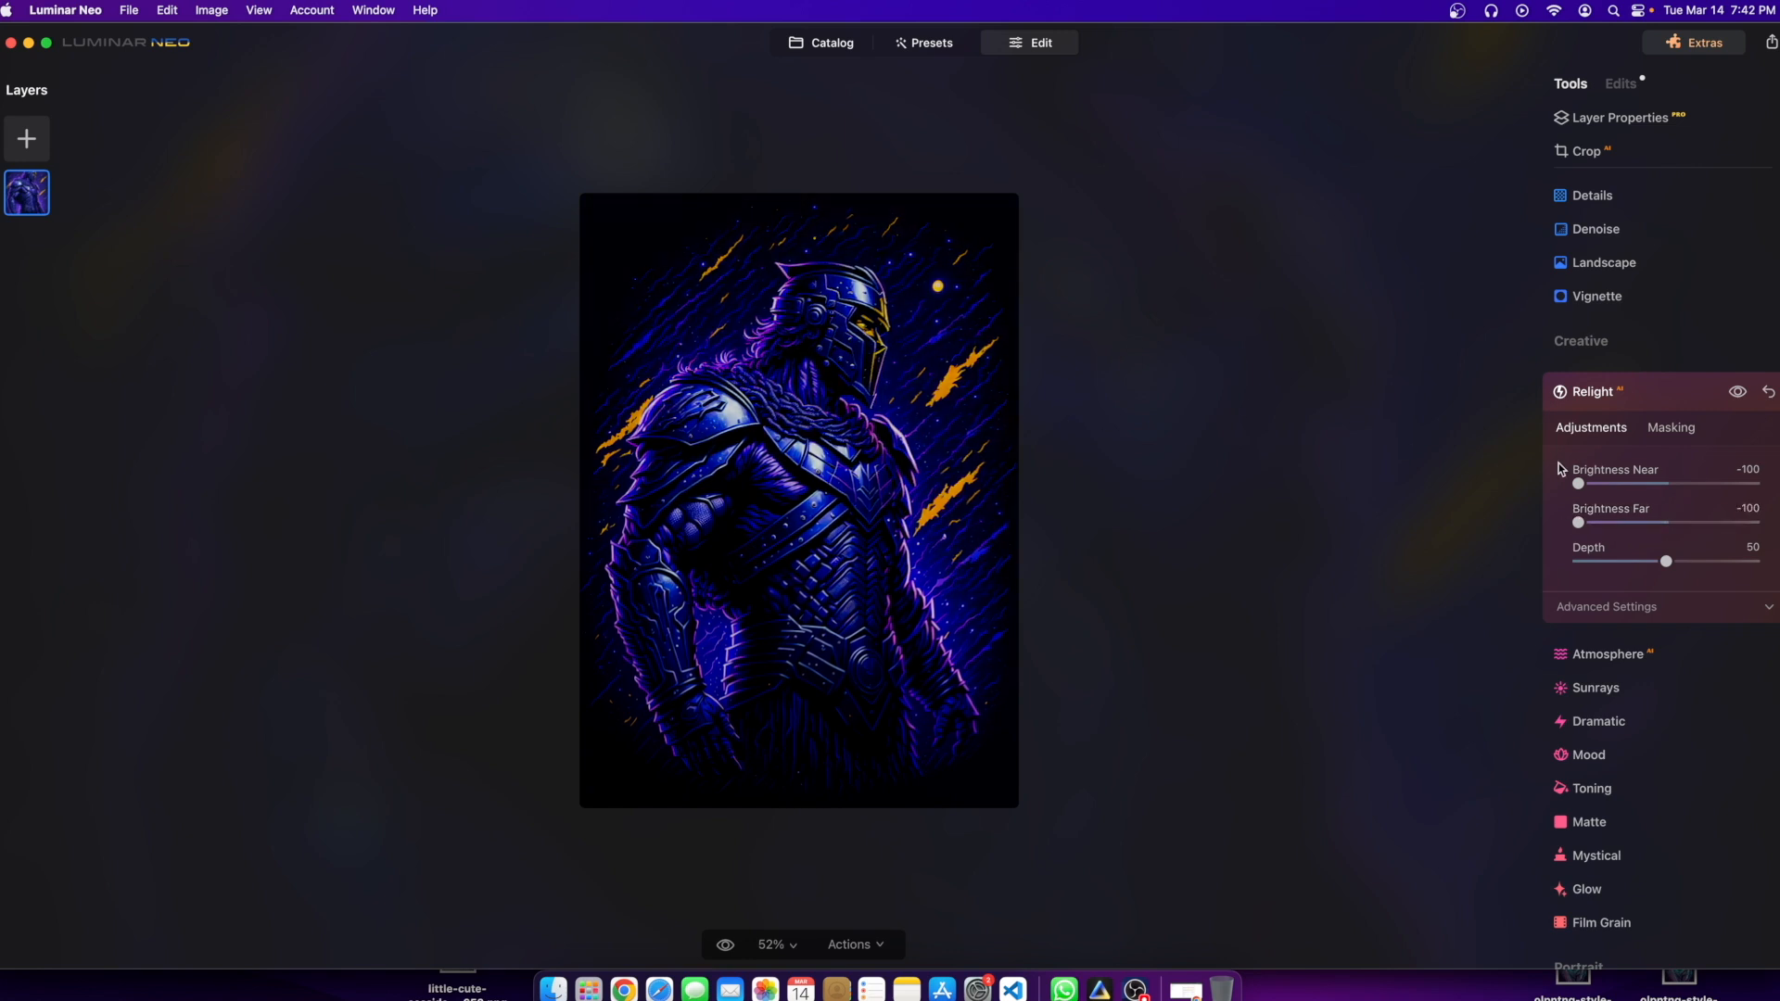
{"action": "left_click_drag", "start_coordinate": [1578, 523], "coordinate": [1676, 528]}
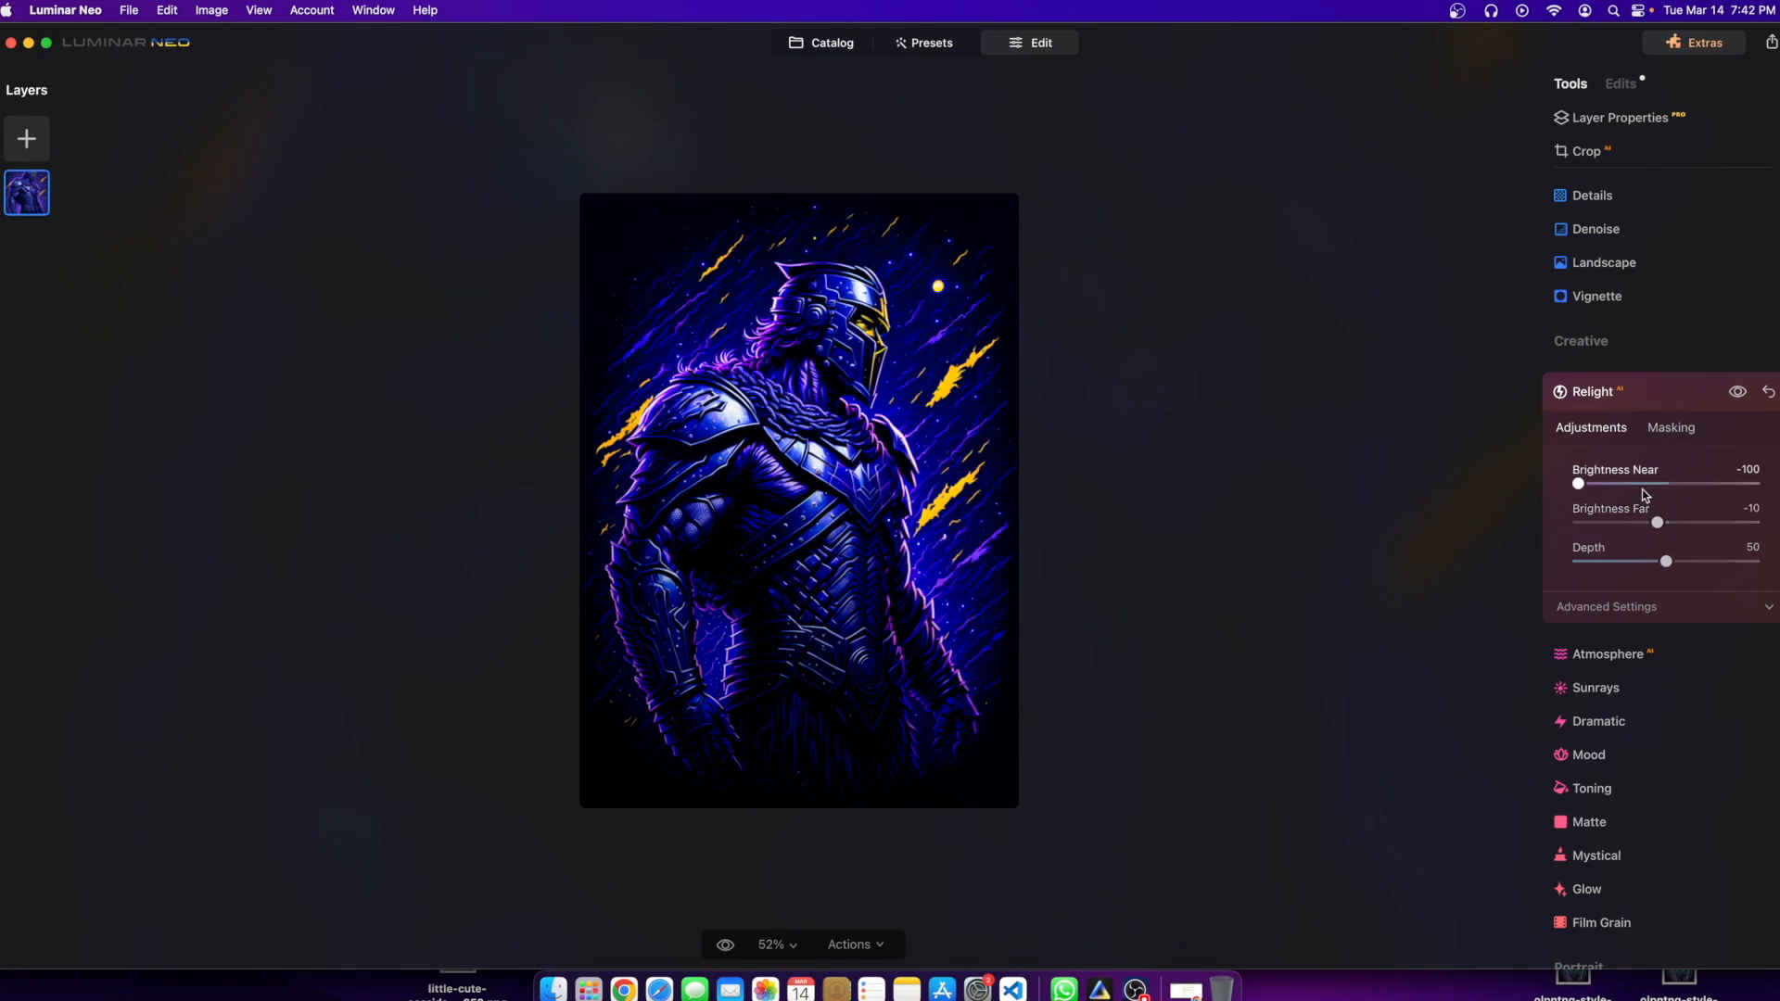
{"action": "left_click", "coordinate": [1738, 393]}
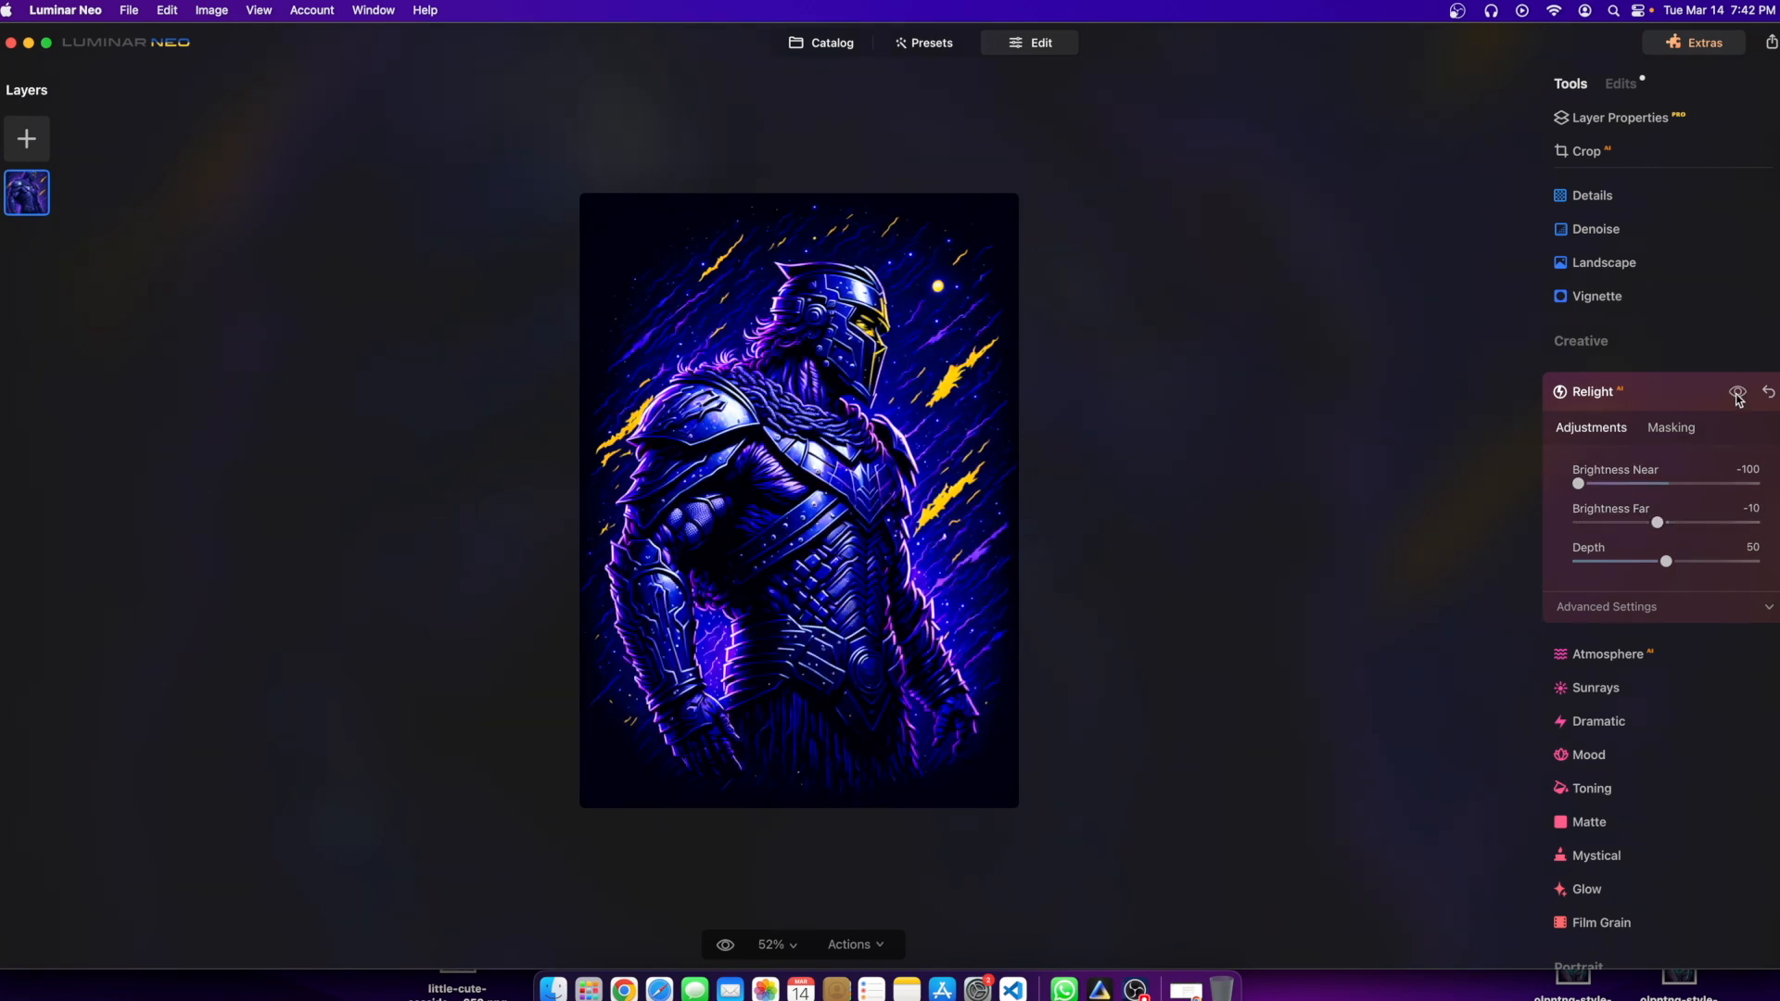
{"action": "left_click", "coordinate": [1737, 395]}
{"action": "scroll", "coordinate": [1685, 586], "scroll_direction": "up", "scroll_amount": 1}
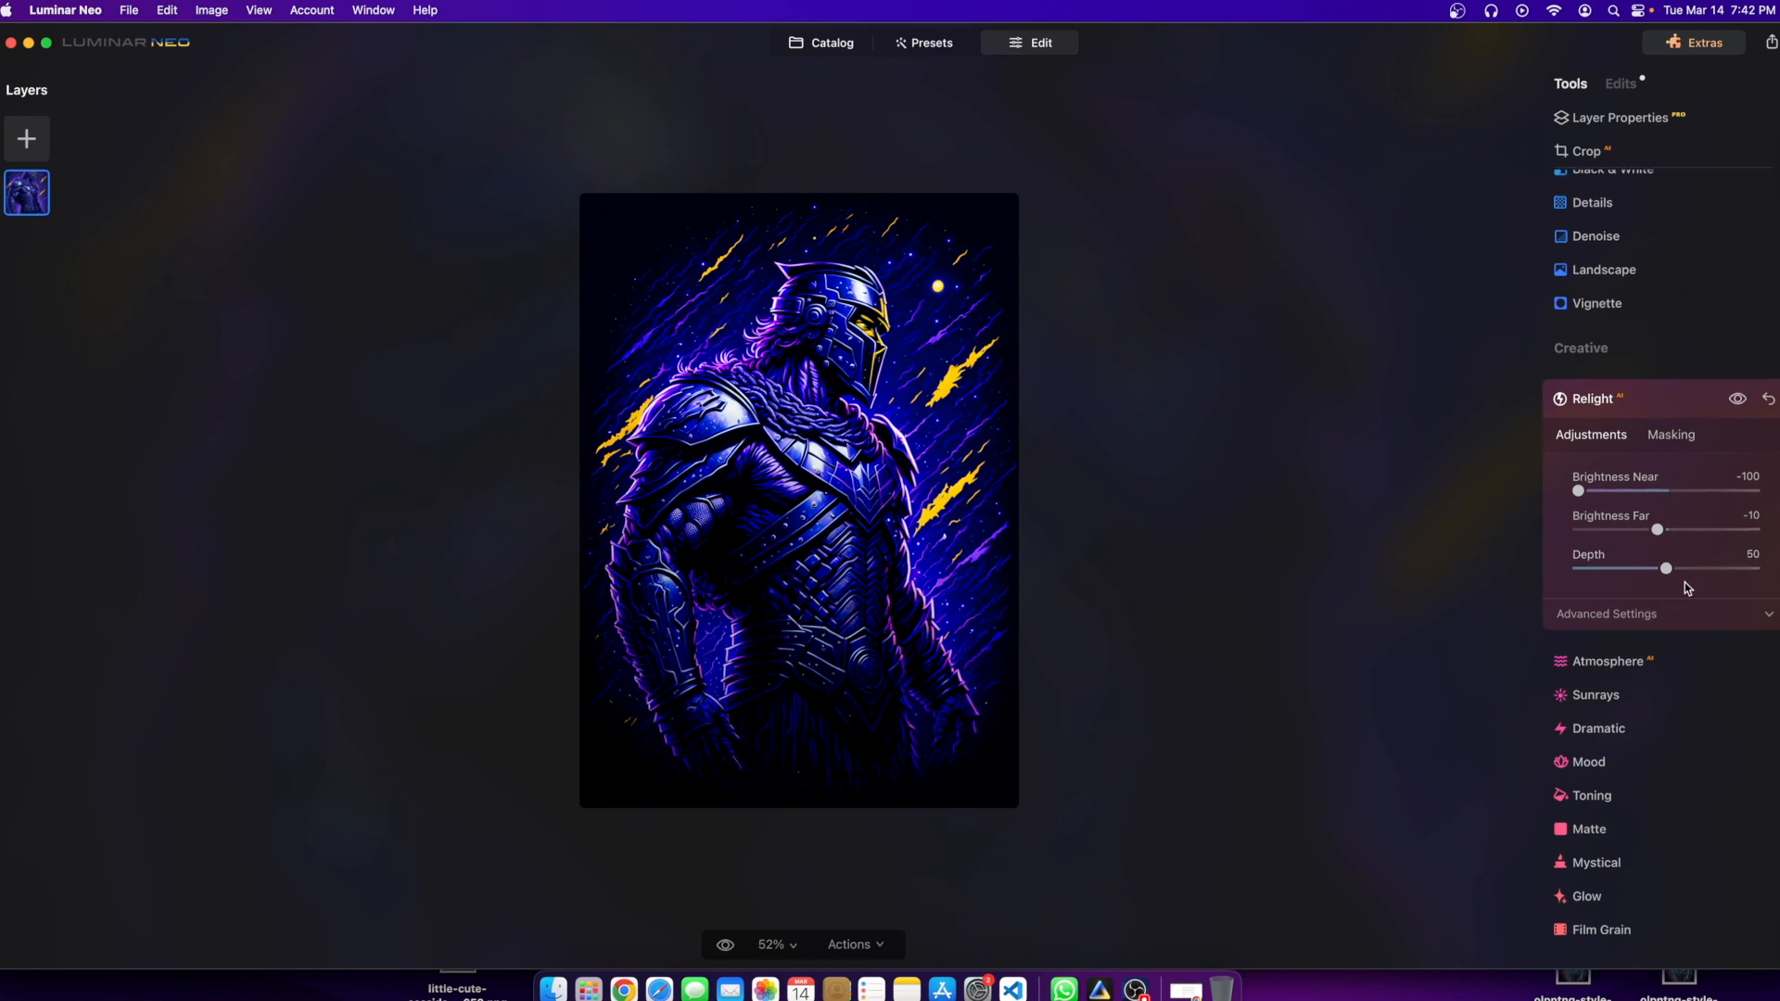
{"action": "left_click_drag", "start_coordinate": [1669, 569], "coordinate": [1592, 575]}
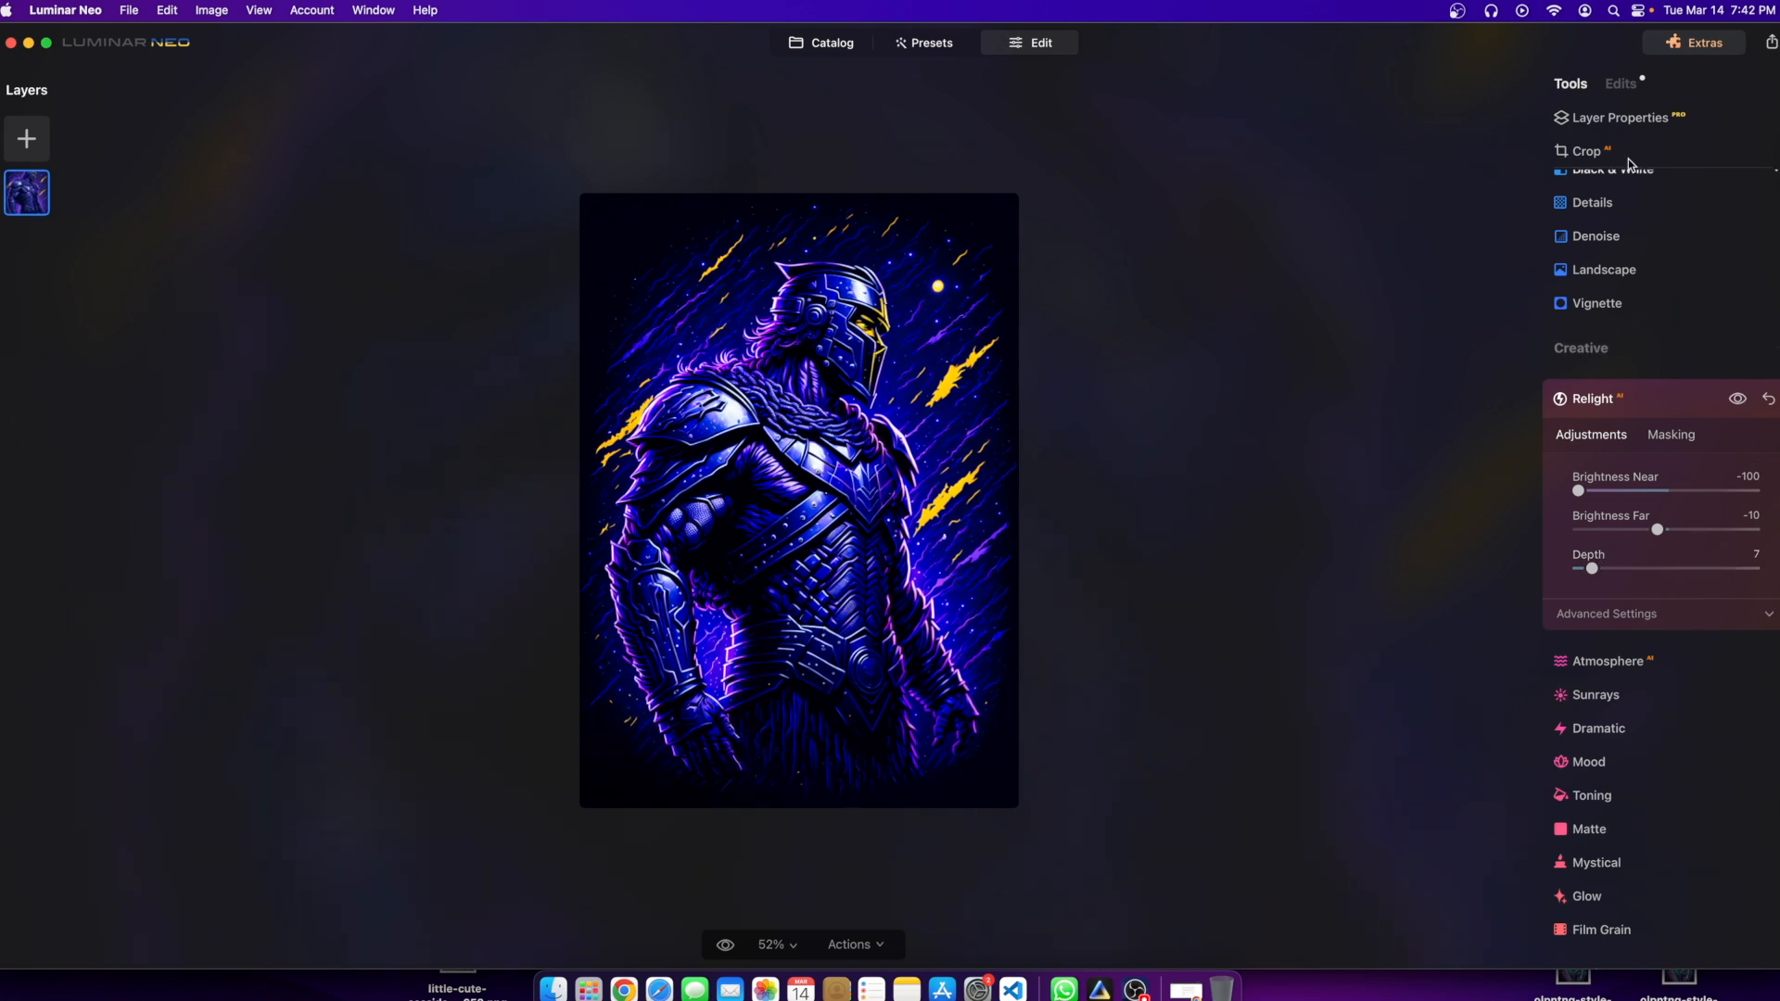
Step: Set Small Details to 77 in the Details tool and try out maximum sharpening
{"action": "scroll", "coordinate": [1645, 519], "scroll_direction": "down", "scroll_amount": 1}
{"action": "left_click", "coordinate": [1593, 196]}
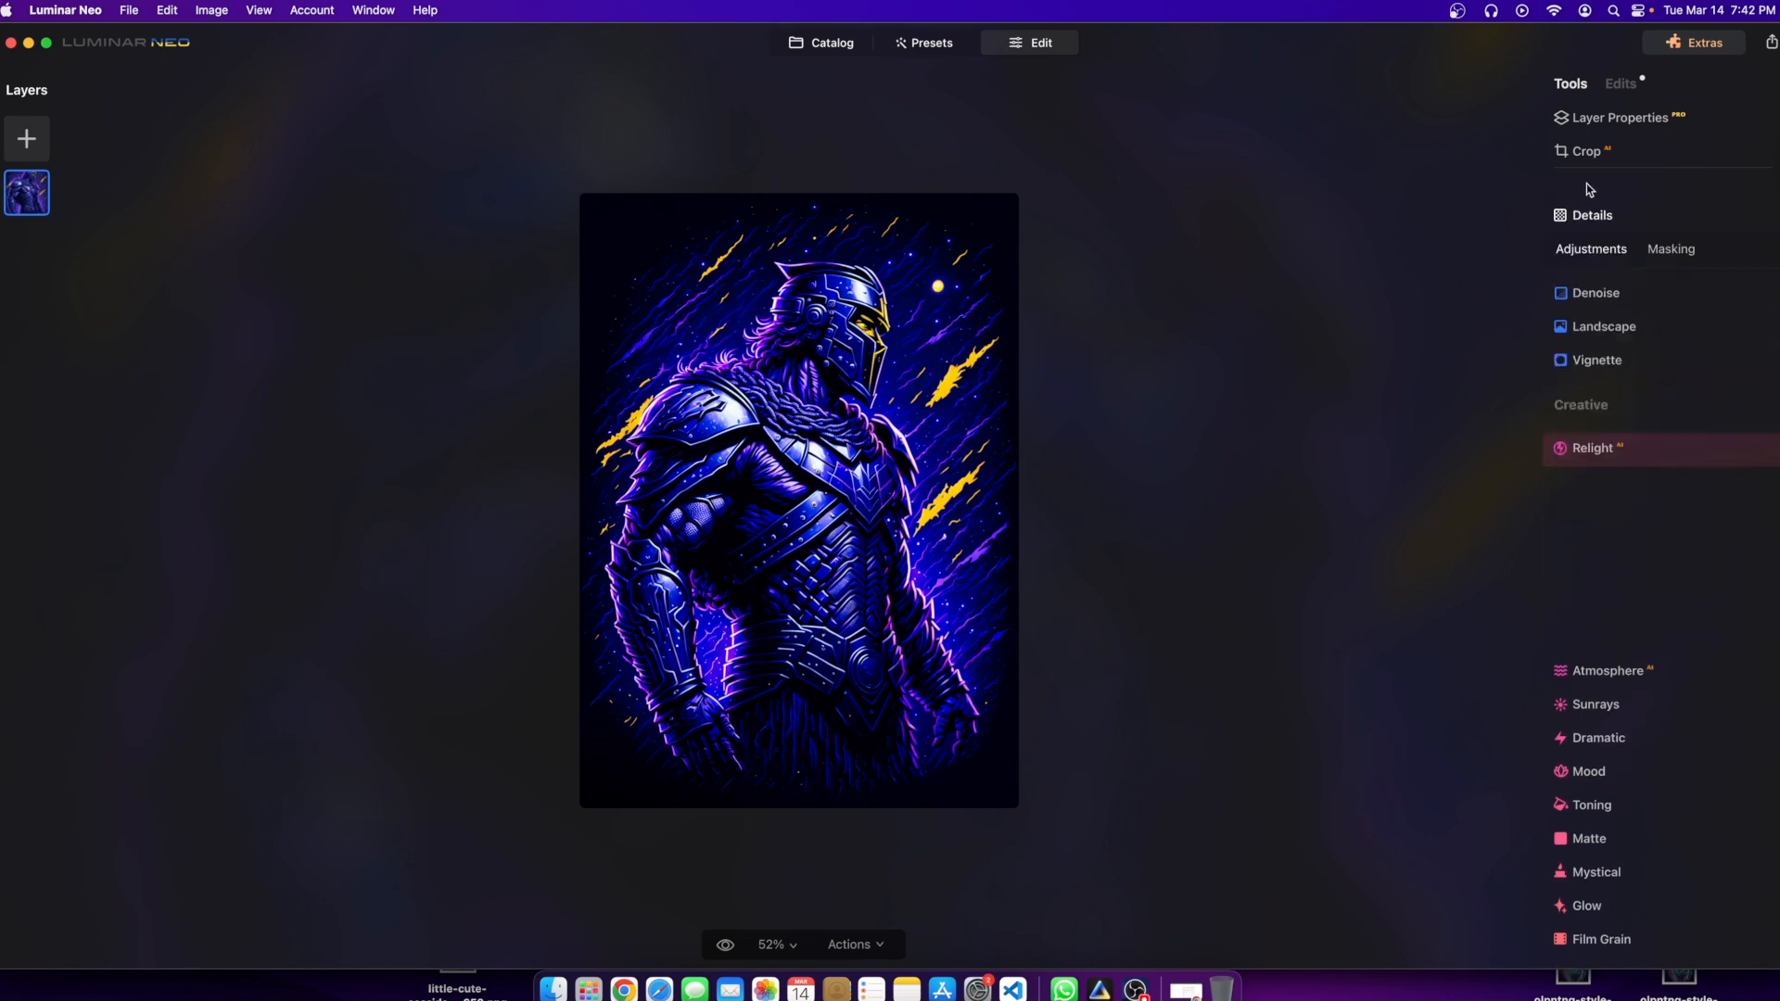
{"action": "left_click_drag", "start_coordinate": [1669, 311], "coordinate": [1734, 312]}
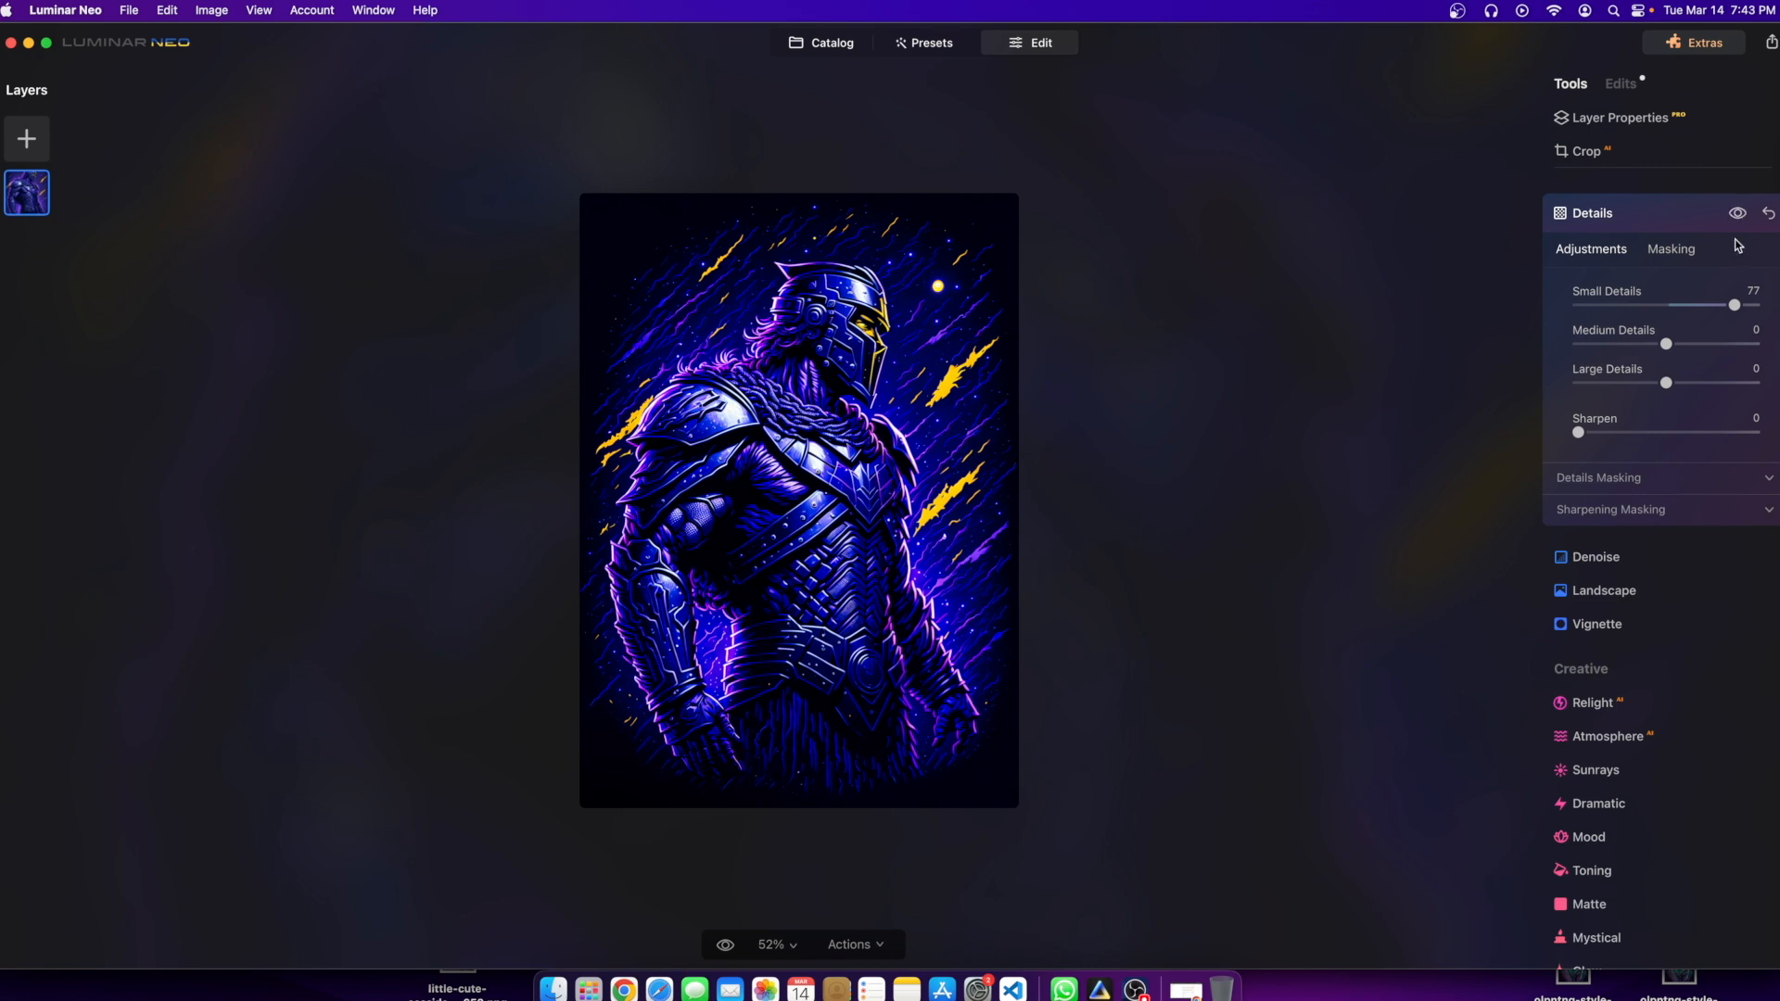
{"action": "left_click_drag", "start_coordinate": [1579, 432], "coordinate": [1755, 433]}
{"action": "left_click_drag", "start_coordinate": [1754, 433], "coordinate": [1576, 433]}
{"action": "left_click", "coordinate": [1747, 211]}
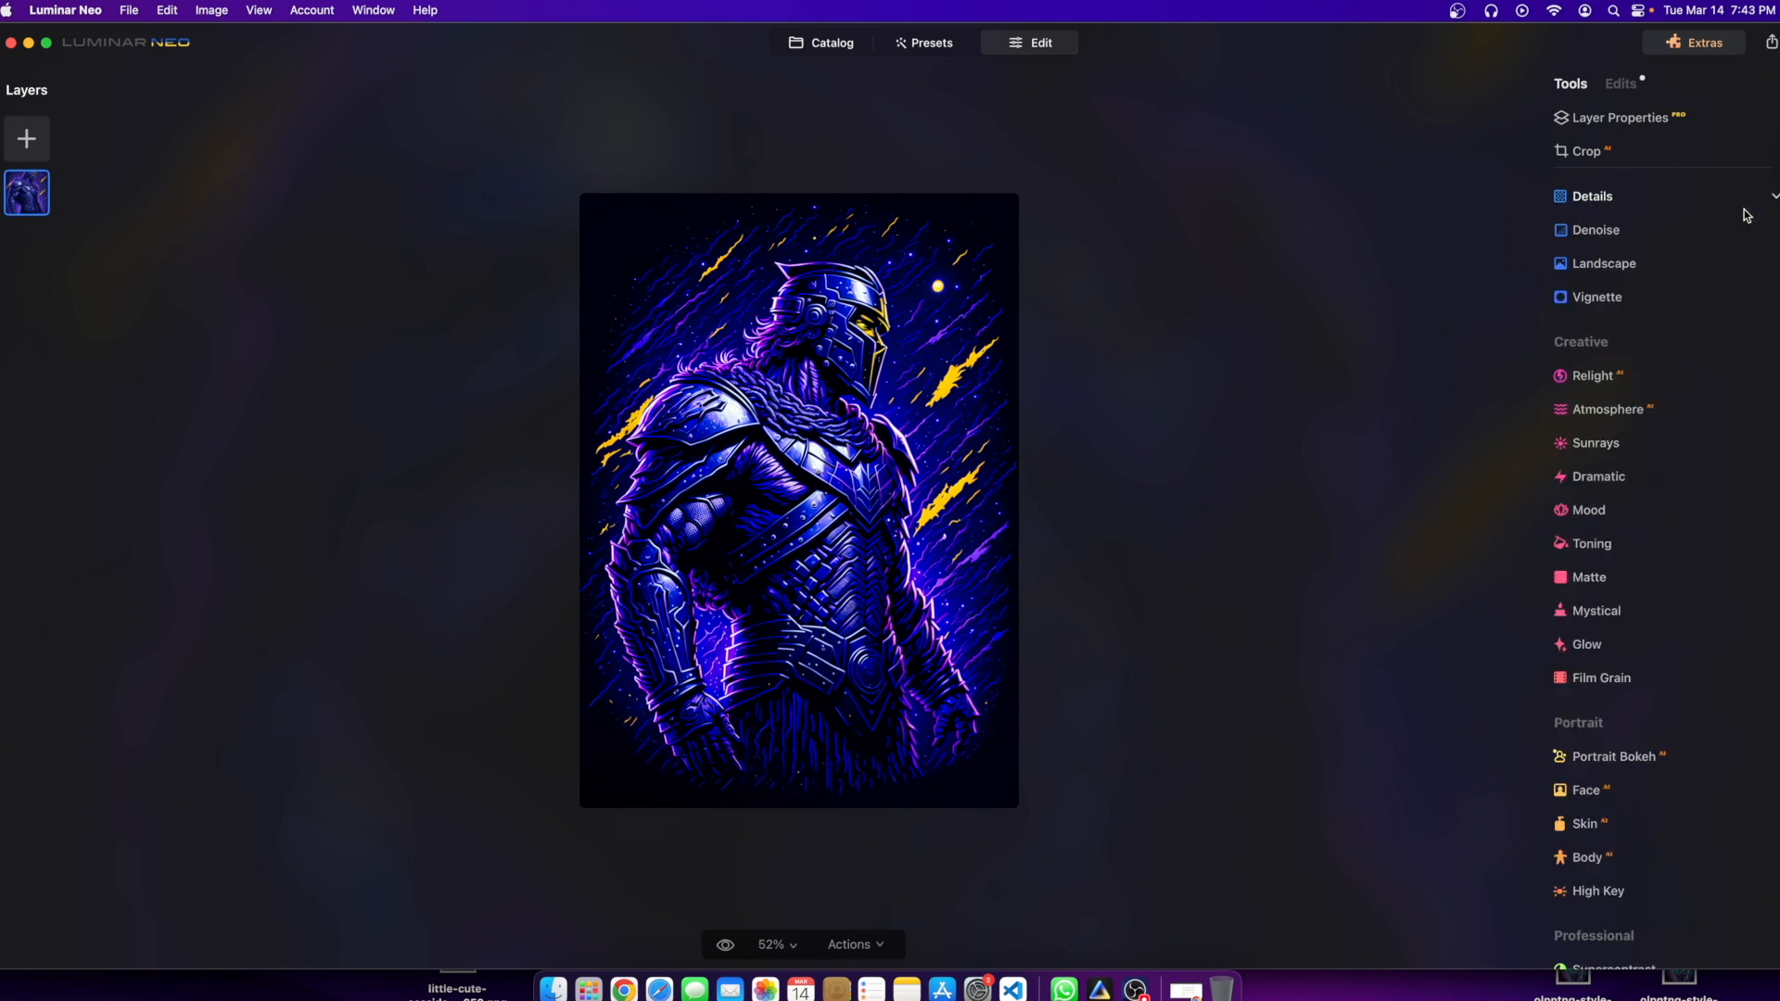
Step: Return to the catalog and view the edited violet warrior with the glowing chest emblem
{"action": "scroll", "coordinate": [1657, 560], "scroll_direction": "down", "scroll_amount": 3}
{"action": "scroll", "coordinate": [325, 366], "scroll_direction": "up", "scroll_amount": 5}
{"action": "scroll", "coordinate": [563, 203], "scroll_direction": "down", "scroll_amount": 8}
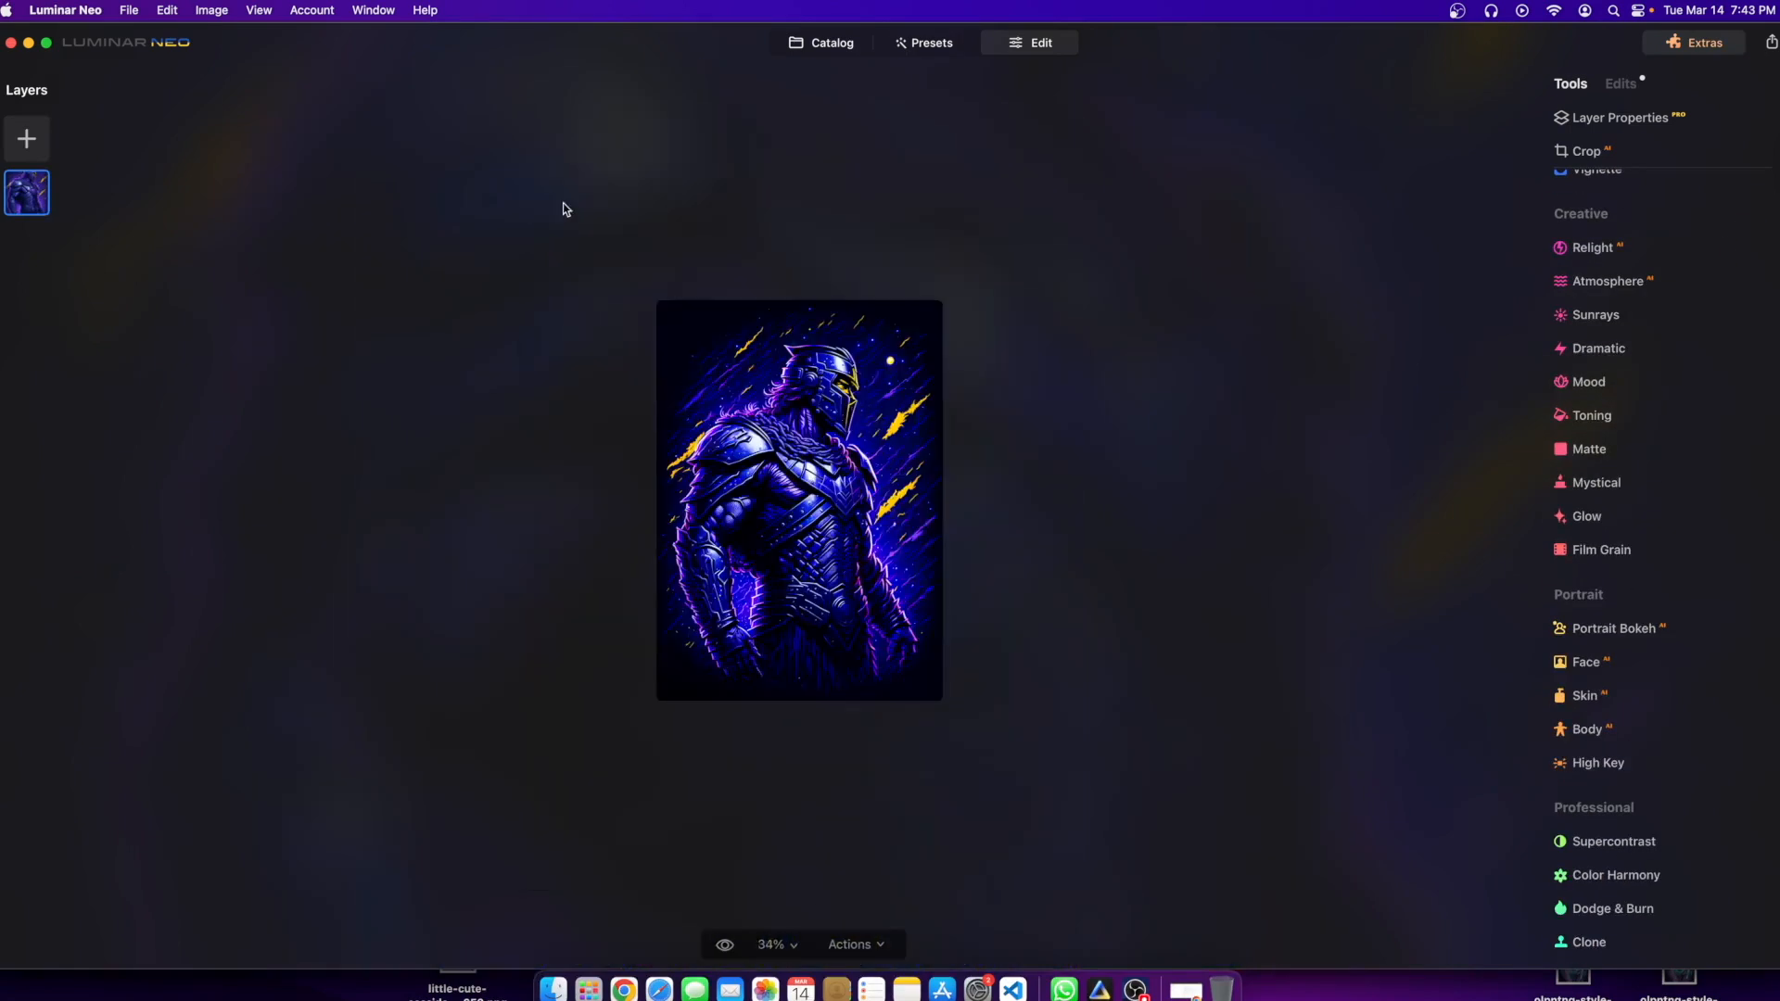
{"action": "left_click", "coordinate": [821, 43]}
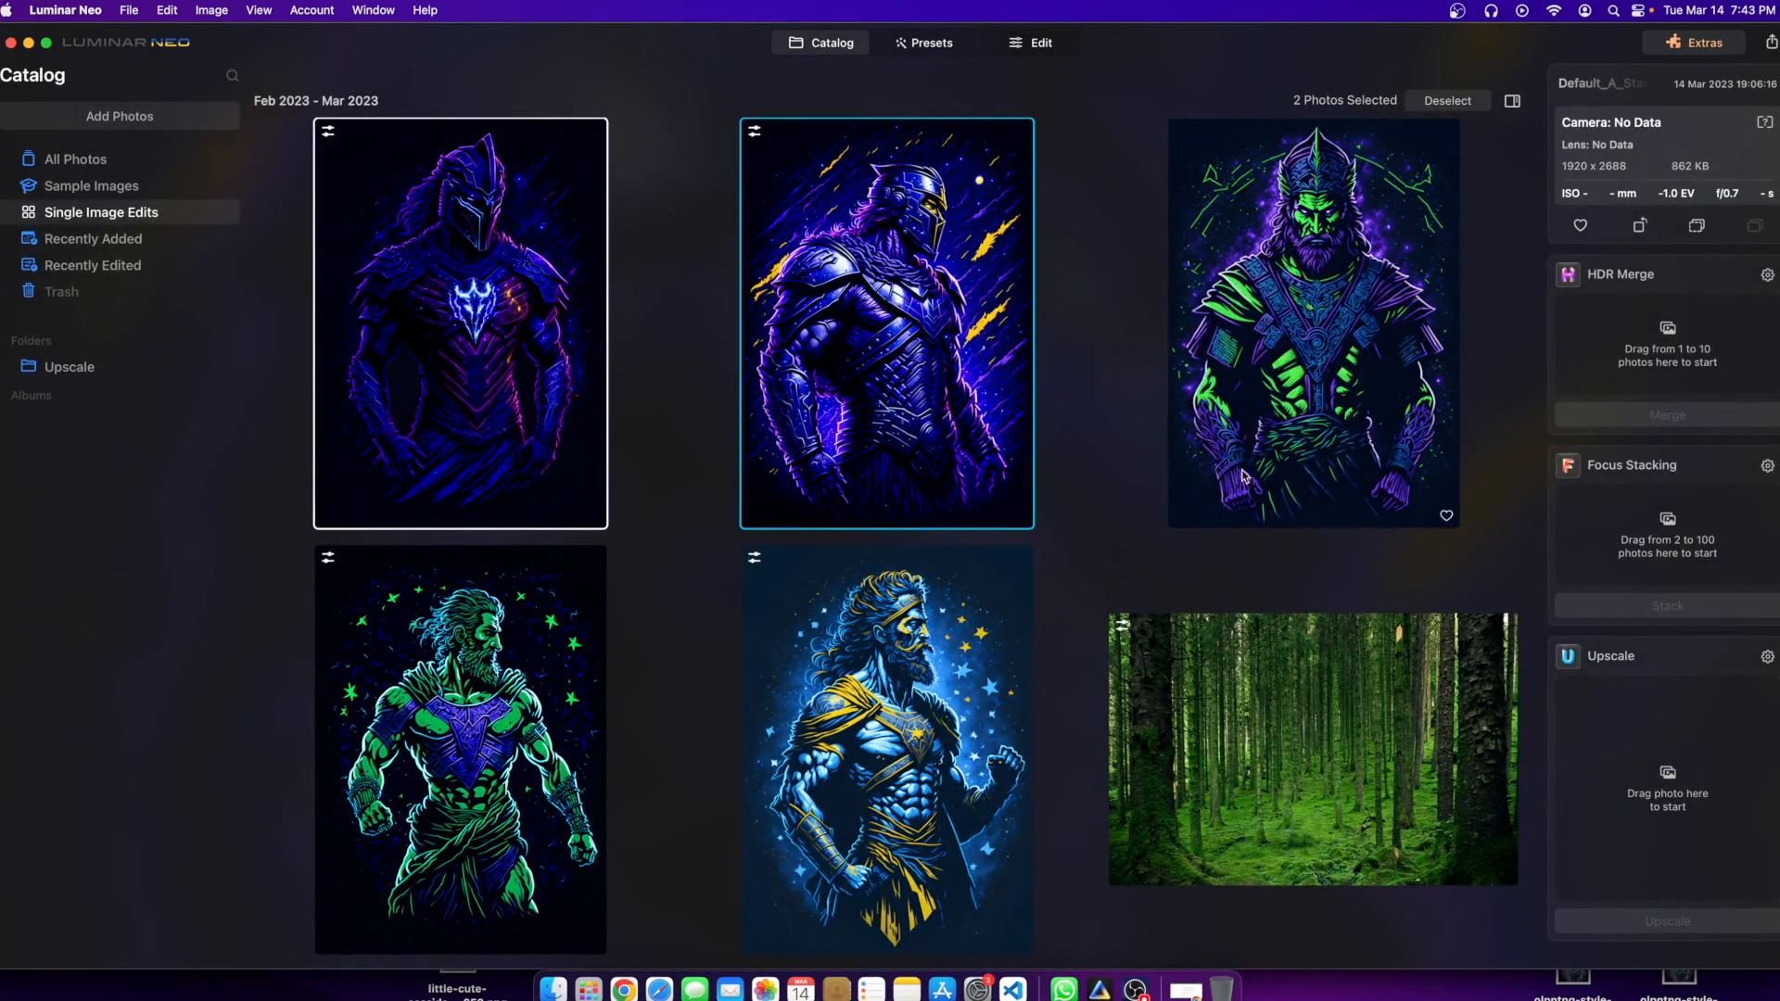
{"action": "double_click", "coordinate": [531, 357]}
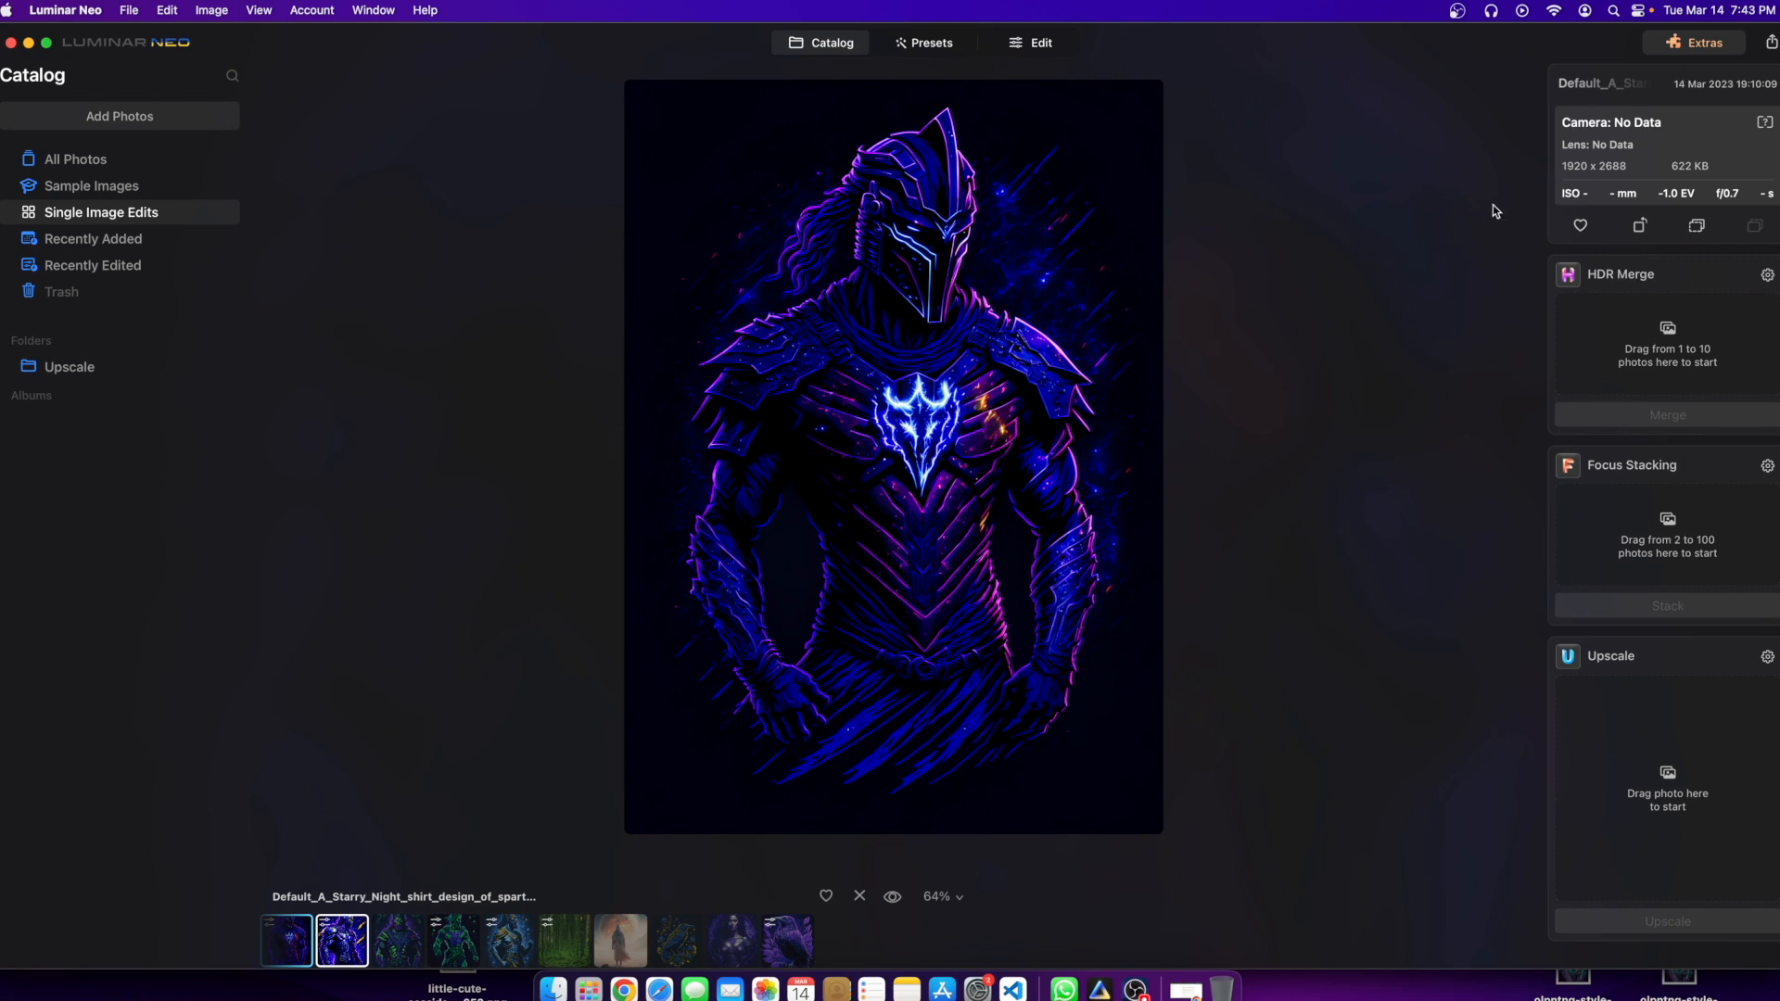
{"action": "left_click", "coordinate": [904, 42]}
{"action": "left_click", "coordinate": [848, 44]}
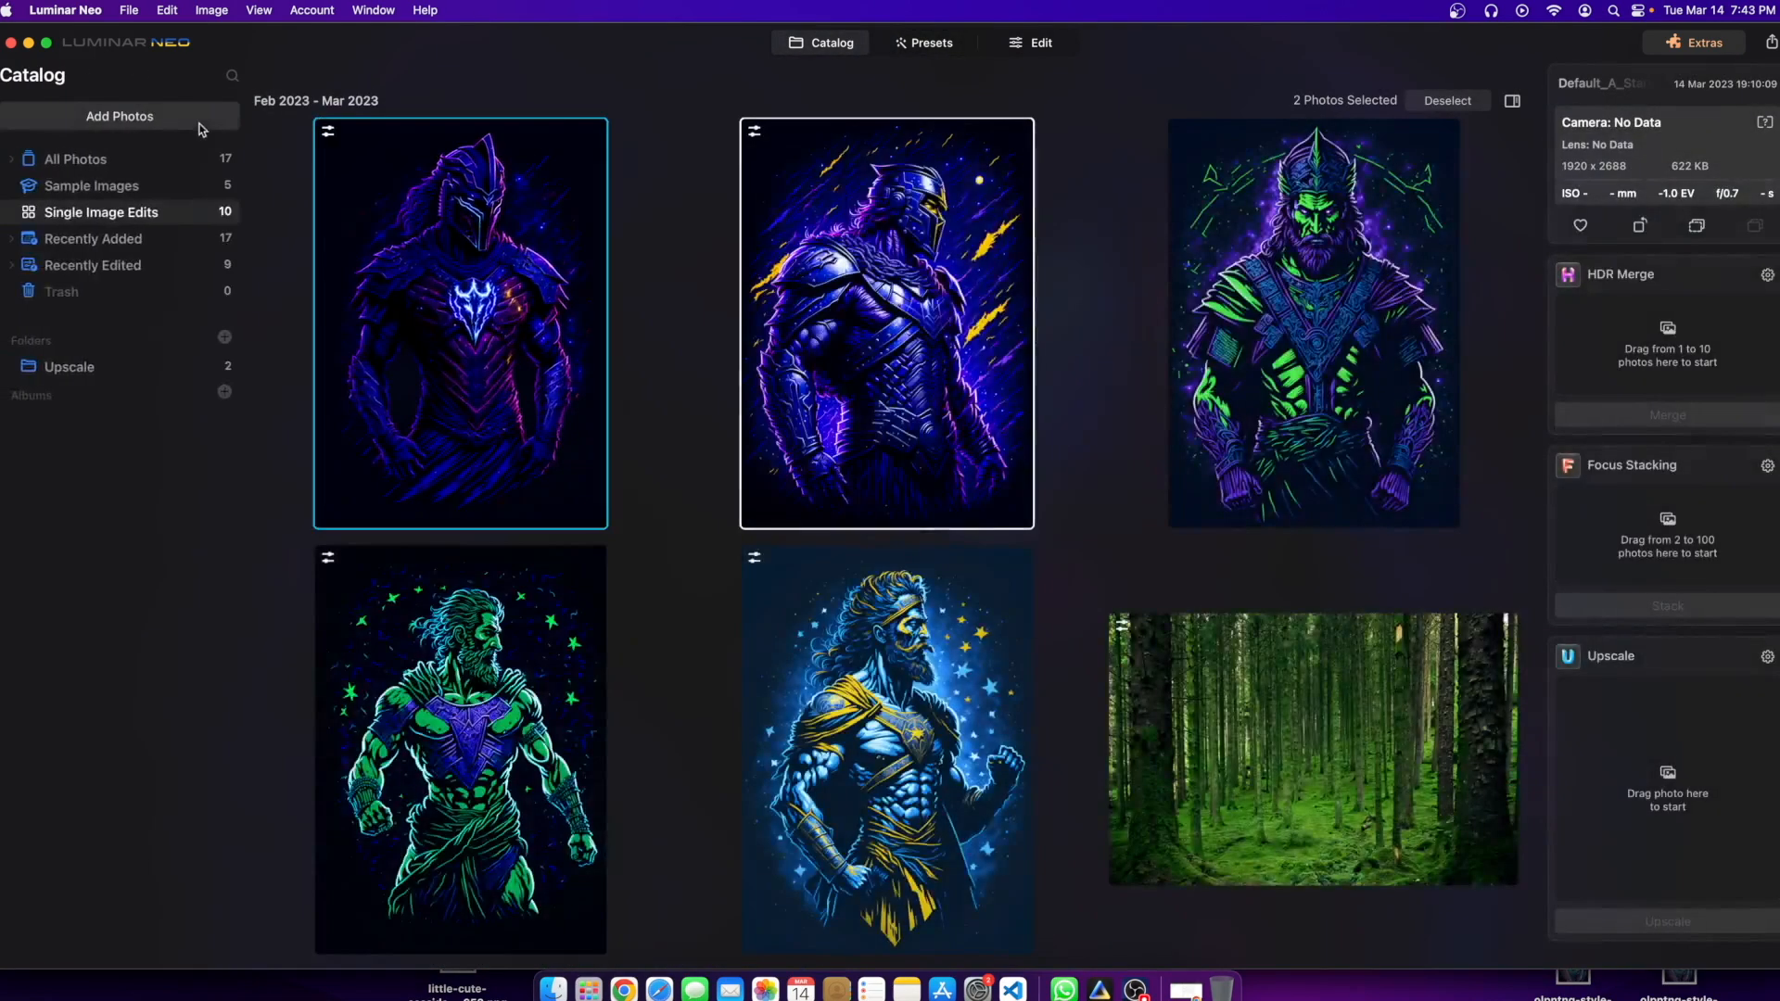
Step: Find the blue-and-yellow warrior among all catalog photos and open it for editing
{"action": "left_click", "coordinate": [75, 165]}
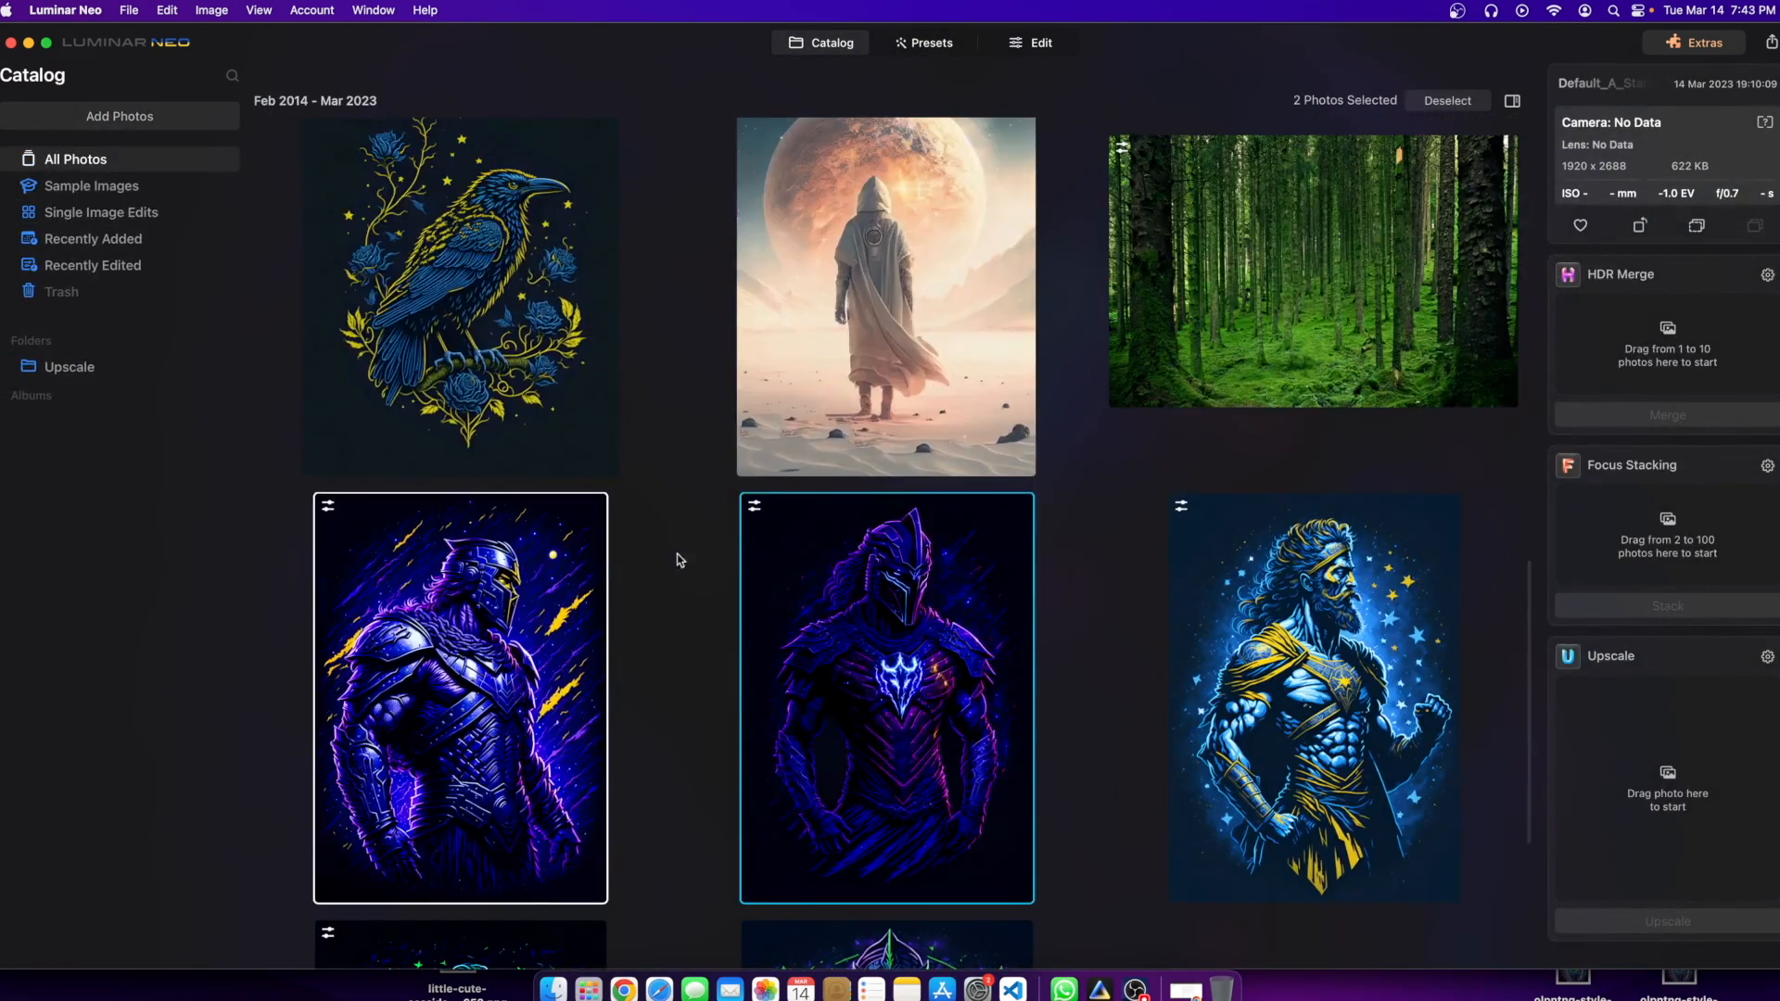
{"action": "scroll", "coordinate": [547, 633], "scroll_direction": "up", "scroll_amount": 5}
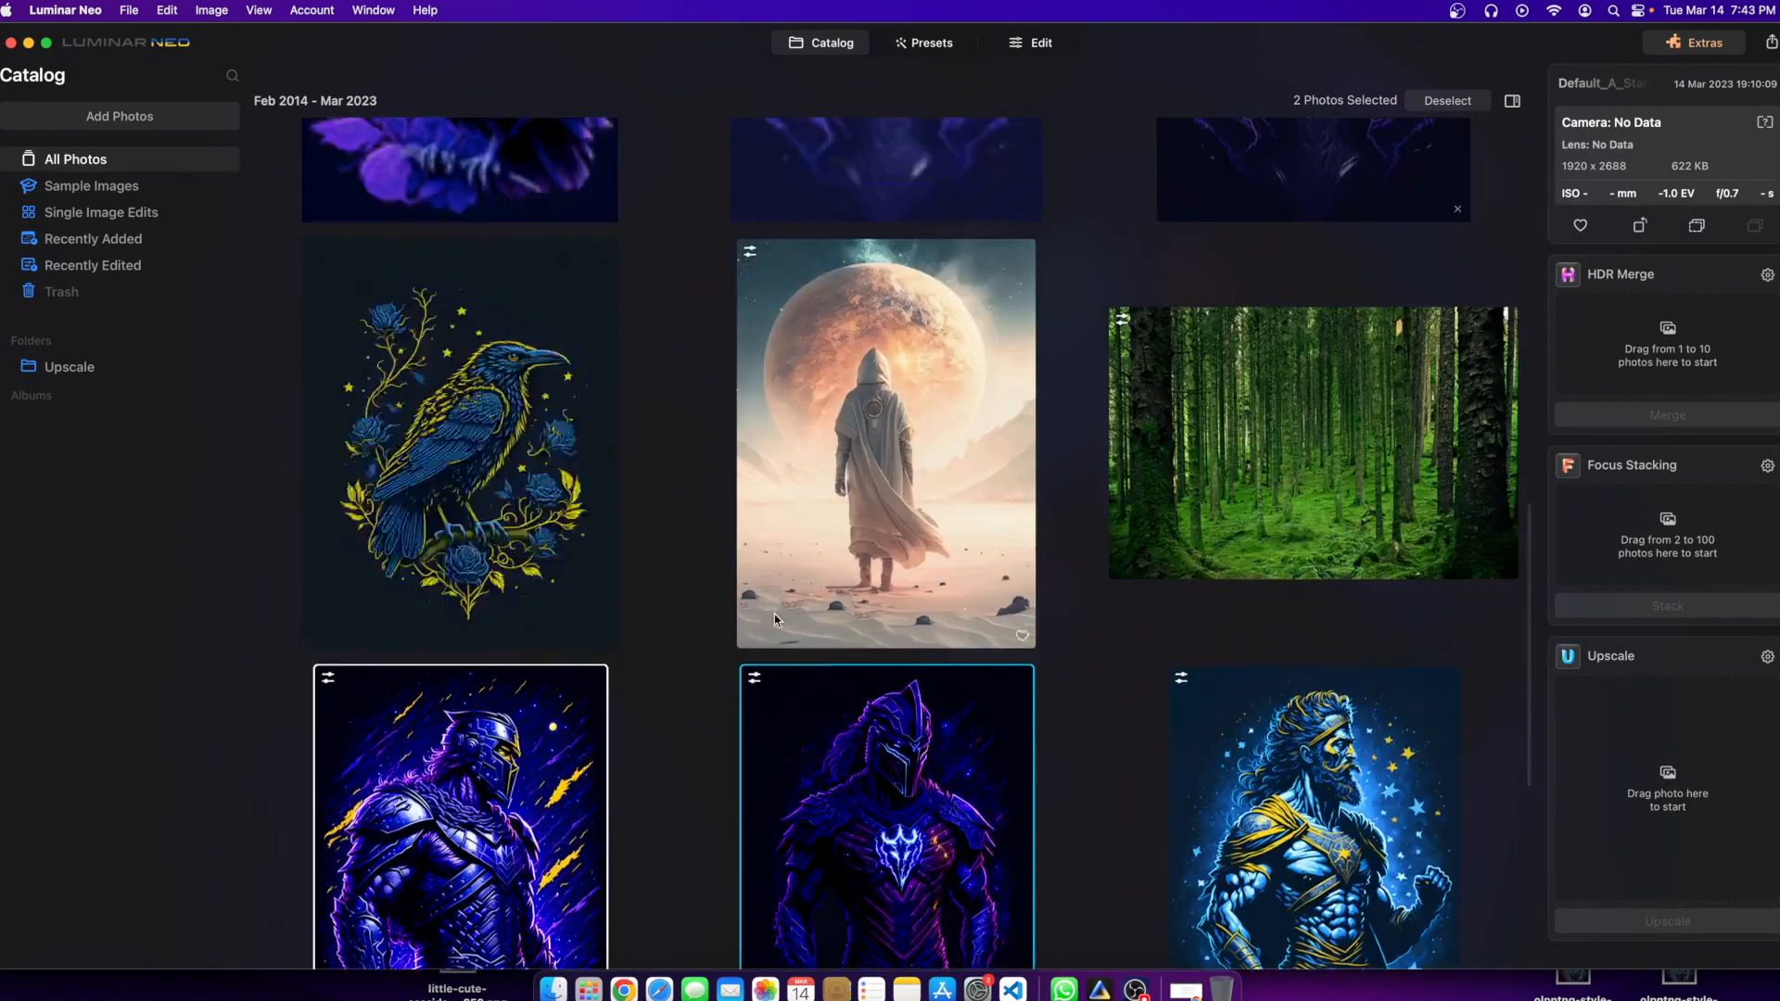
{"action": "scroll", "coordinate": [546, 633], "scroll_direction": "up", "scroll_amount": 12}
{"action": "scroll", "coordinate": [544, 634], "scroll_direction": "down", "scroll_amount": 11}
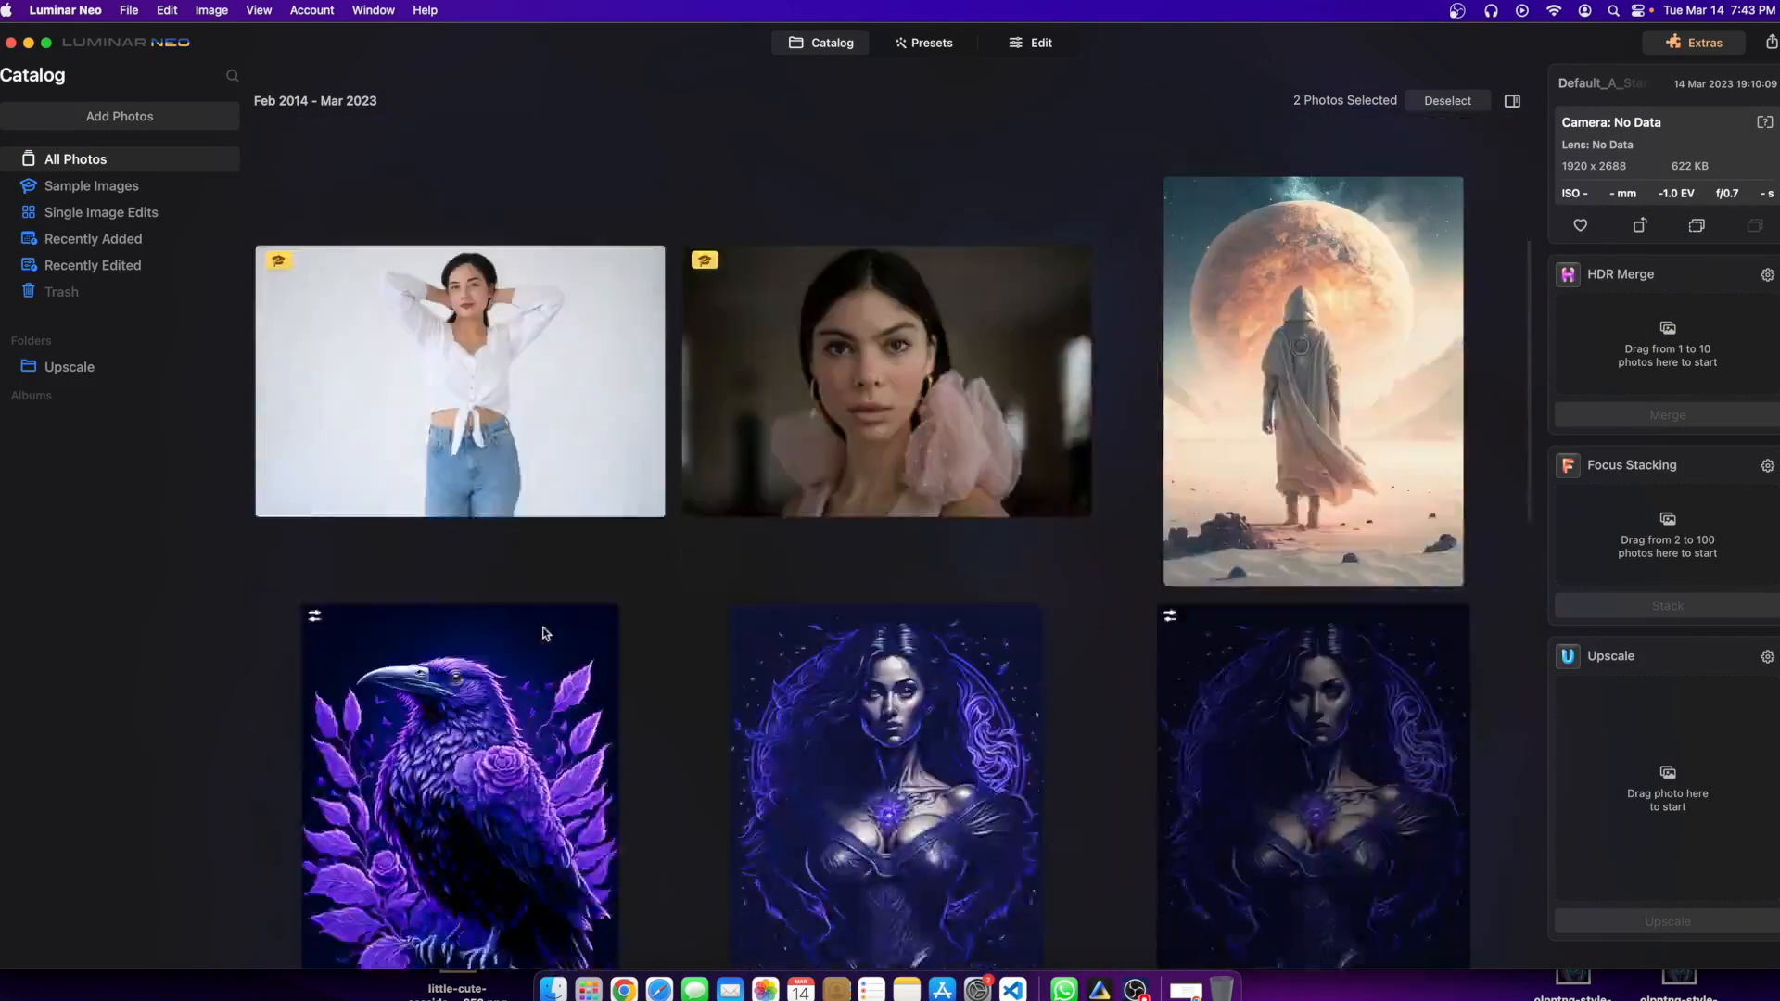
{"action": "scroll", "coordinate": [751, 674], "scroll_direction": "down", "scroll_amount": 8}
{"action": "double_click", "coordinate": [1324, 423]}
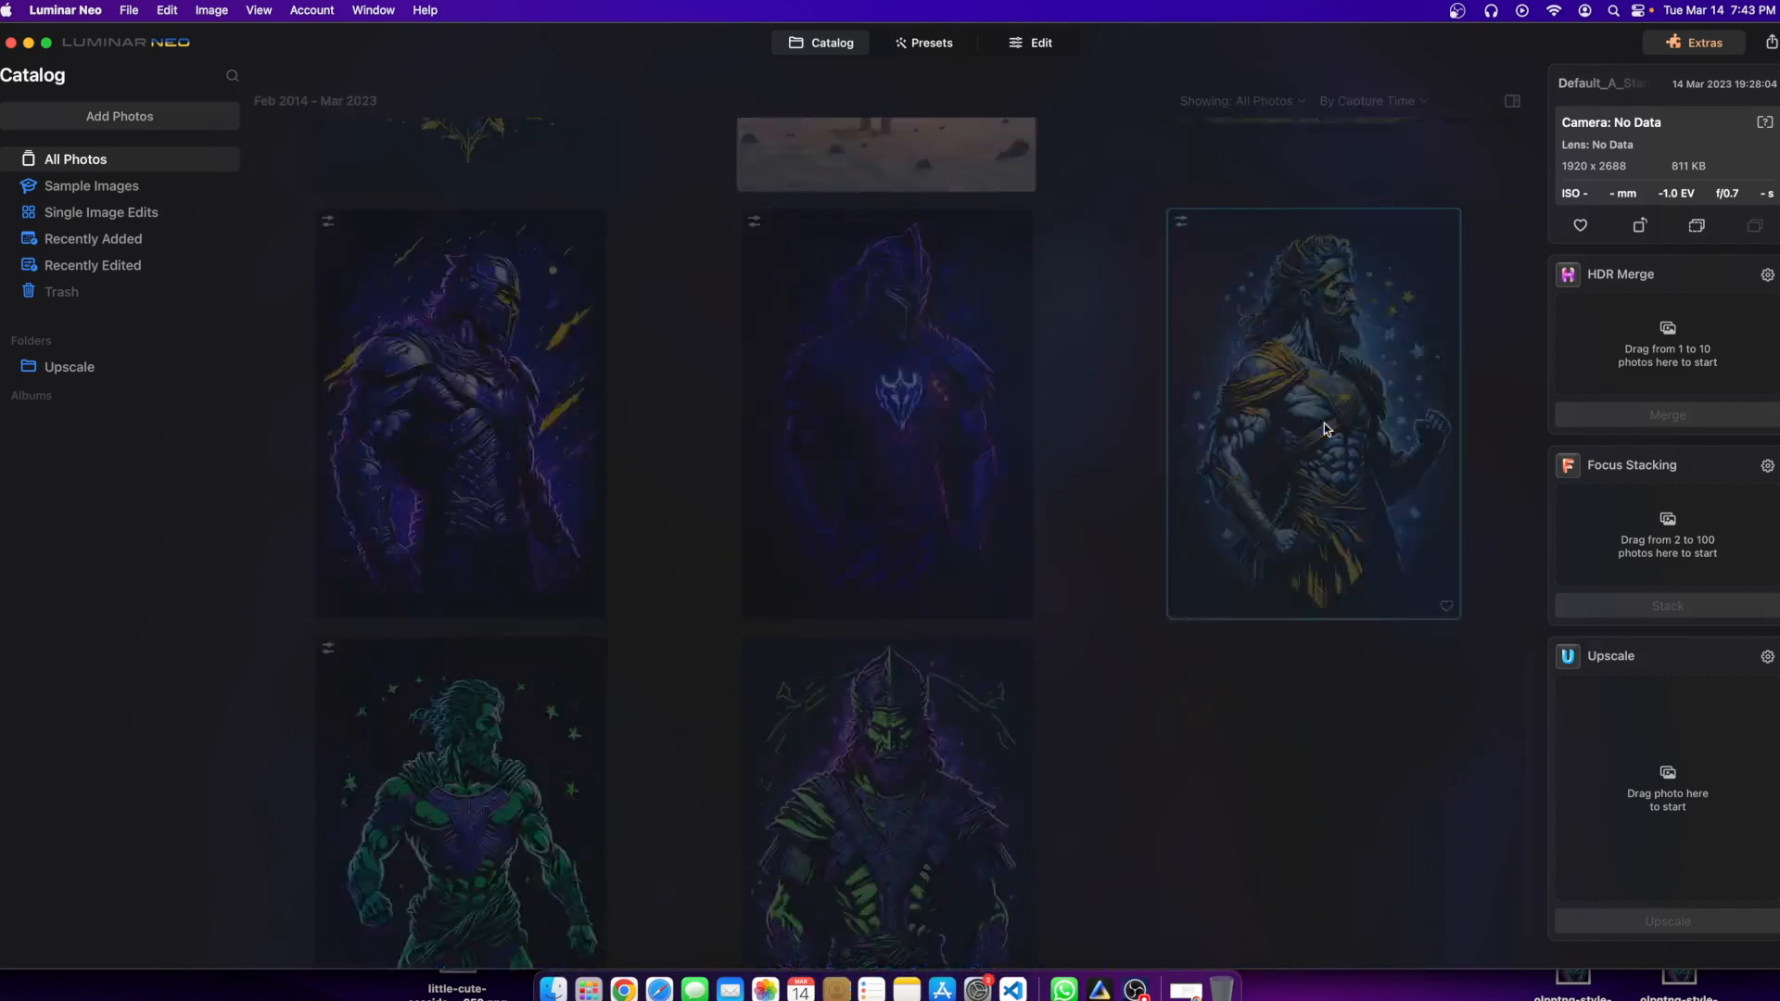
{"action": "left_click", "coordinate": [928, 44]}
{"action": "left_click", "coordinate": [1036, 42]}
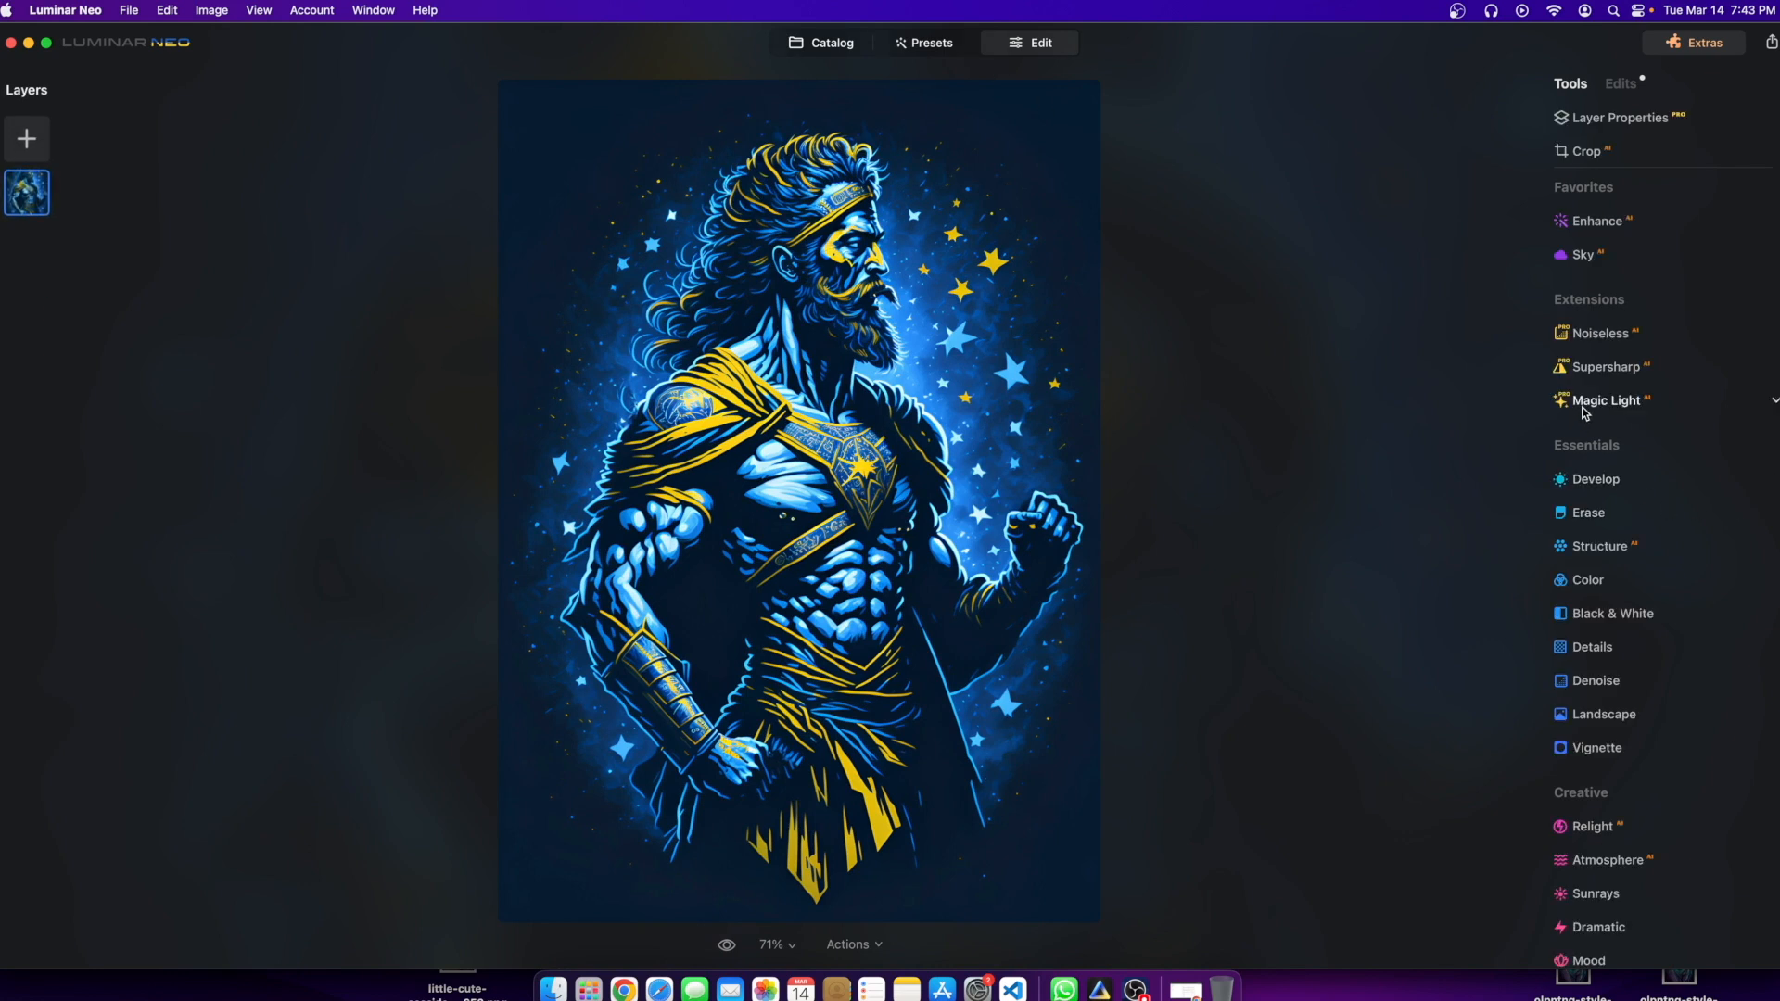
{"action": "left_click", "coordinate": [1588, 400]}
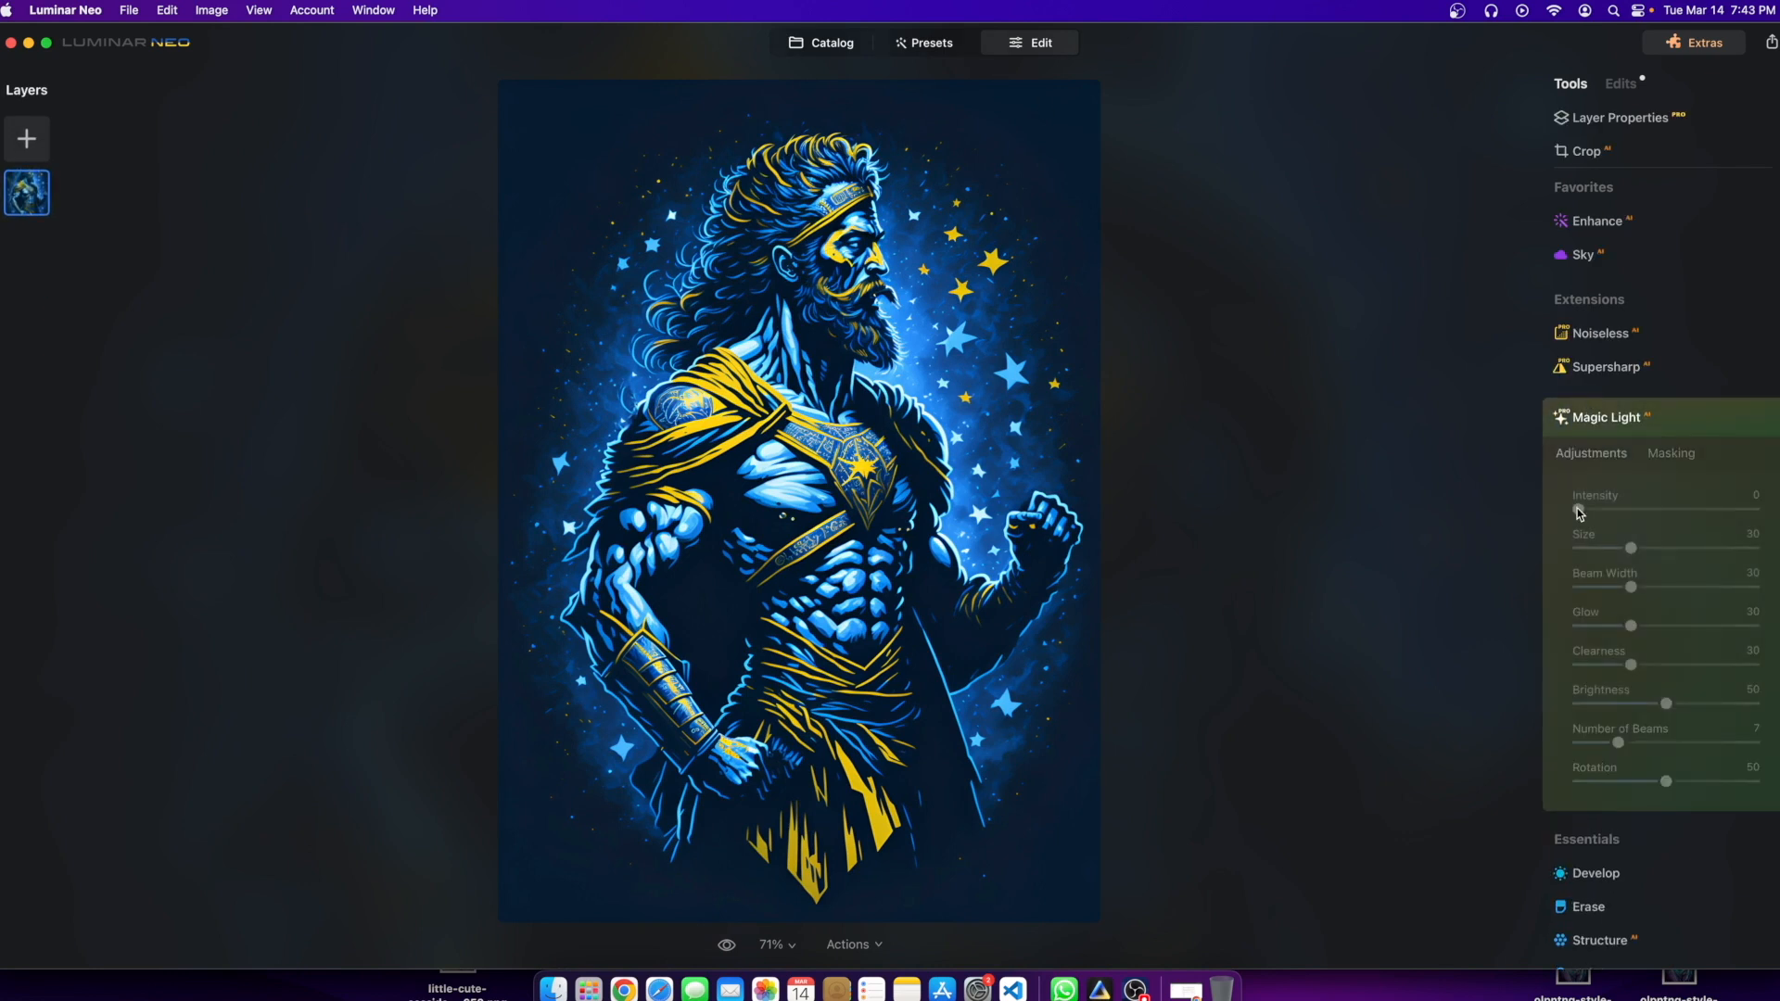
{"action": "scroll", "coordinate": [1652, 693], "scroll_direction": "down", "scroll_amount": 1}
{"action": "scroll", "coordinate": [1652, 693], "scroll_direction": "up", "scroll_amount": 1}
{"action": "scroll", "coordinate": [1646, 449], "scroll_direction": "up", "scroll_amount": 1}
{"action": "left_click", "coordinate": [1607, 336]}
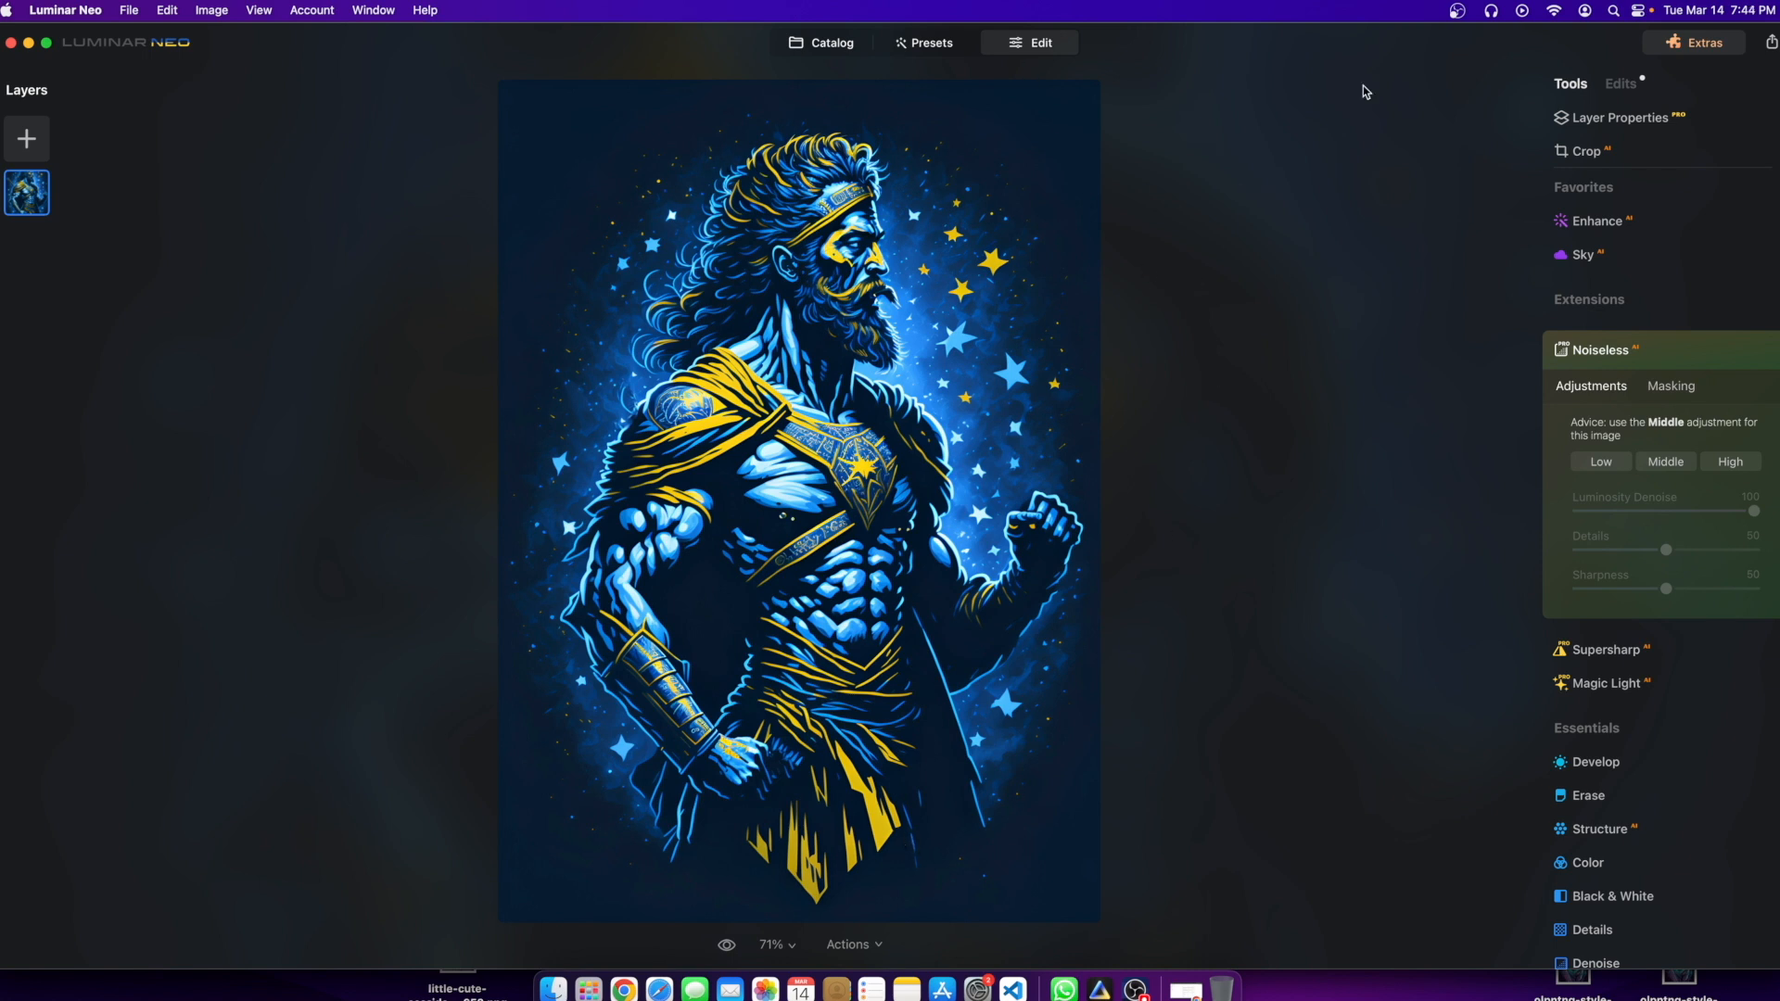
{"action": "left_click", "coordinate": [1614, 222]}
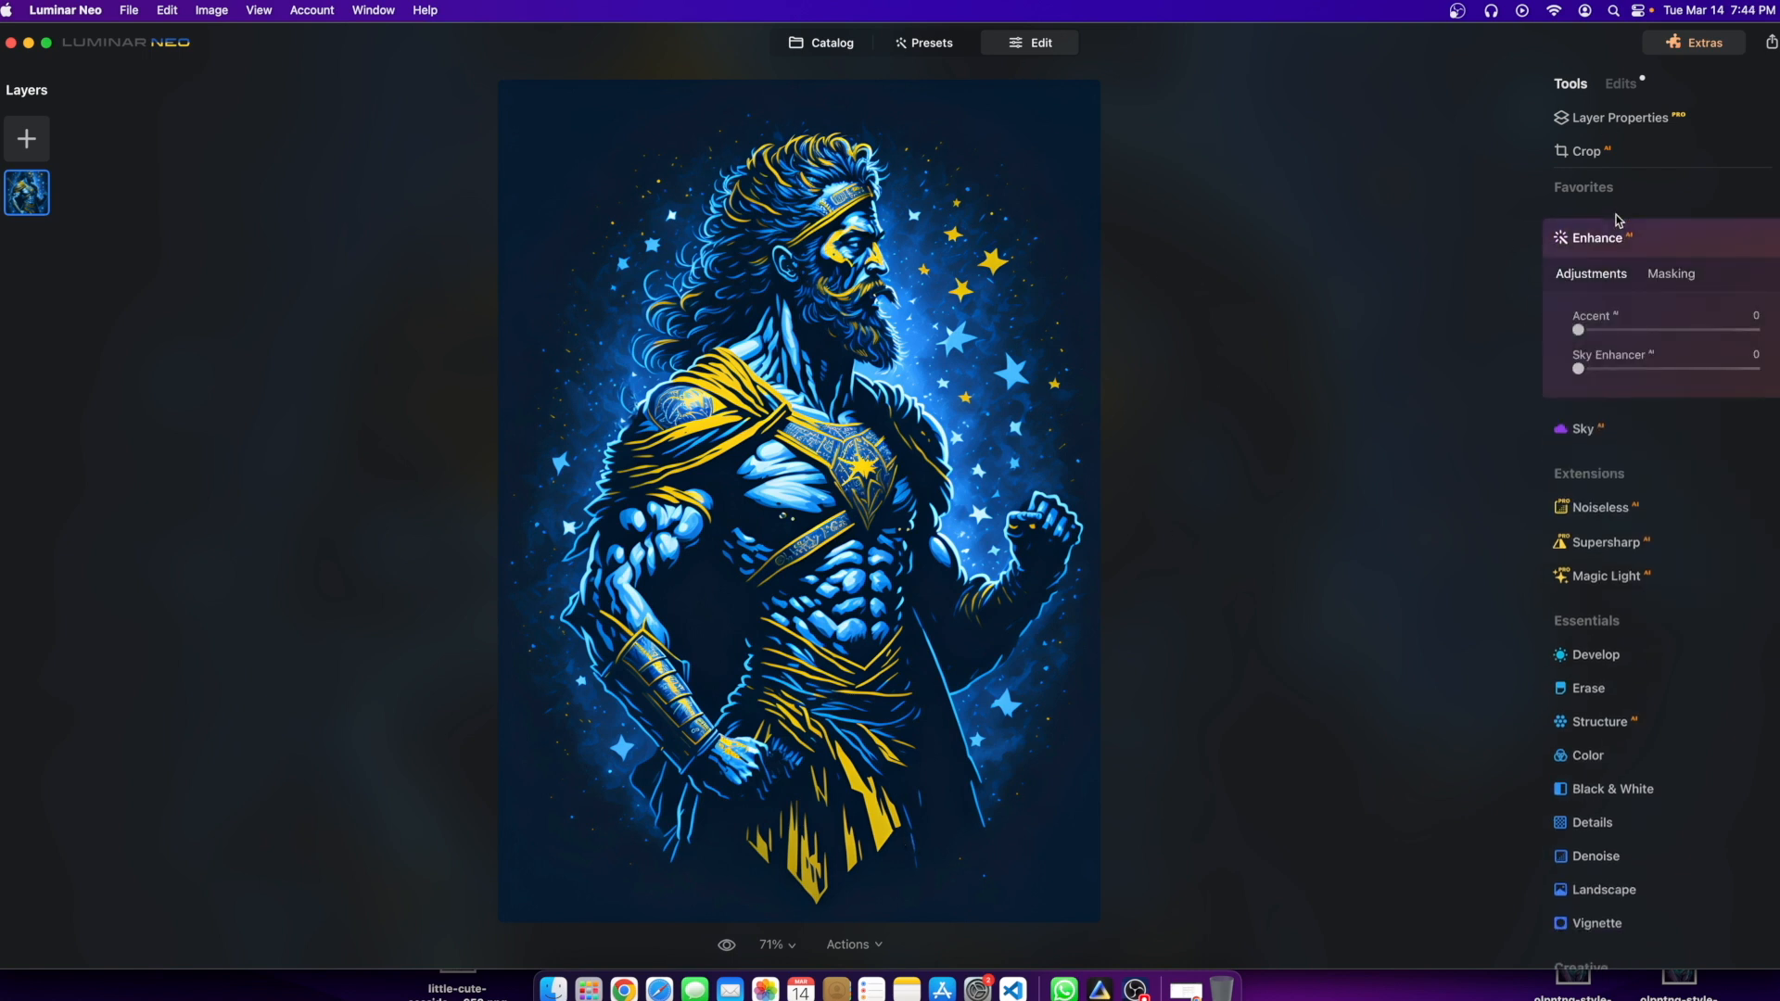
Step: Raise Smart Contrast to 100 in the Develop tool for the blue-and-yellow warrior
{"action": "left_click", "coordinate": [1595, 655]}
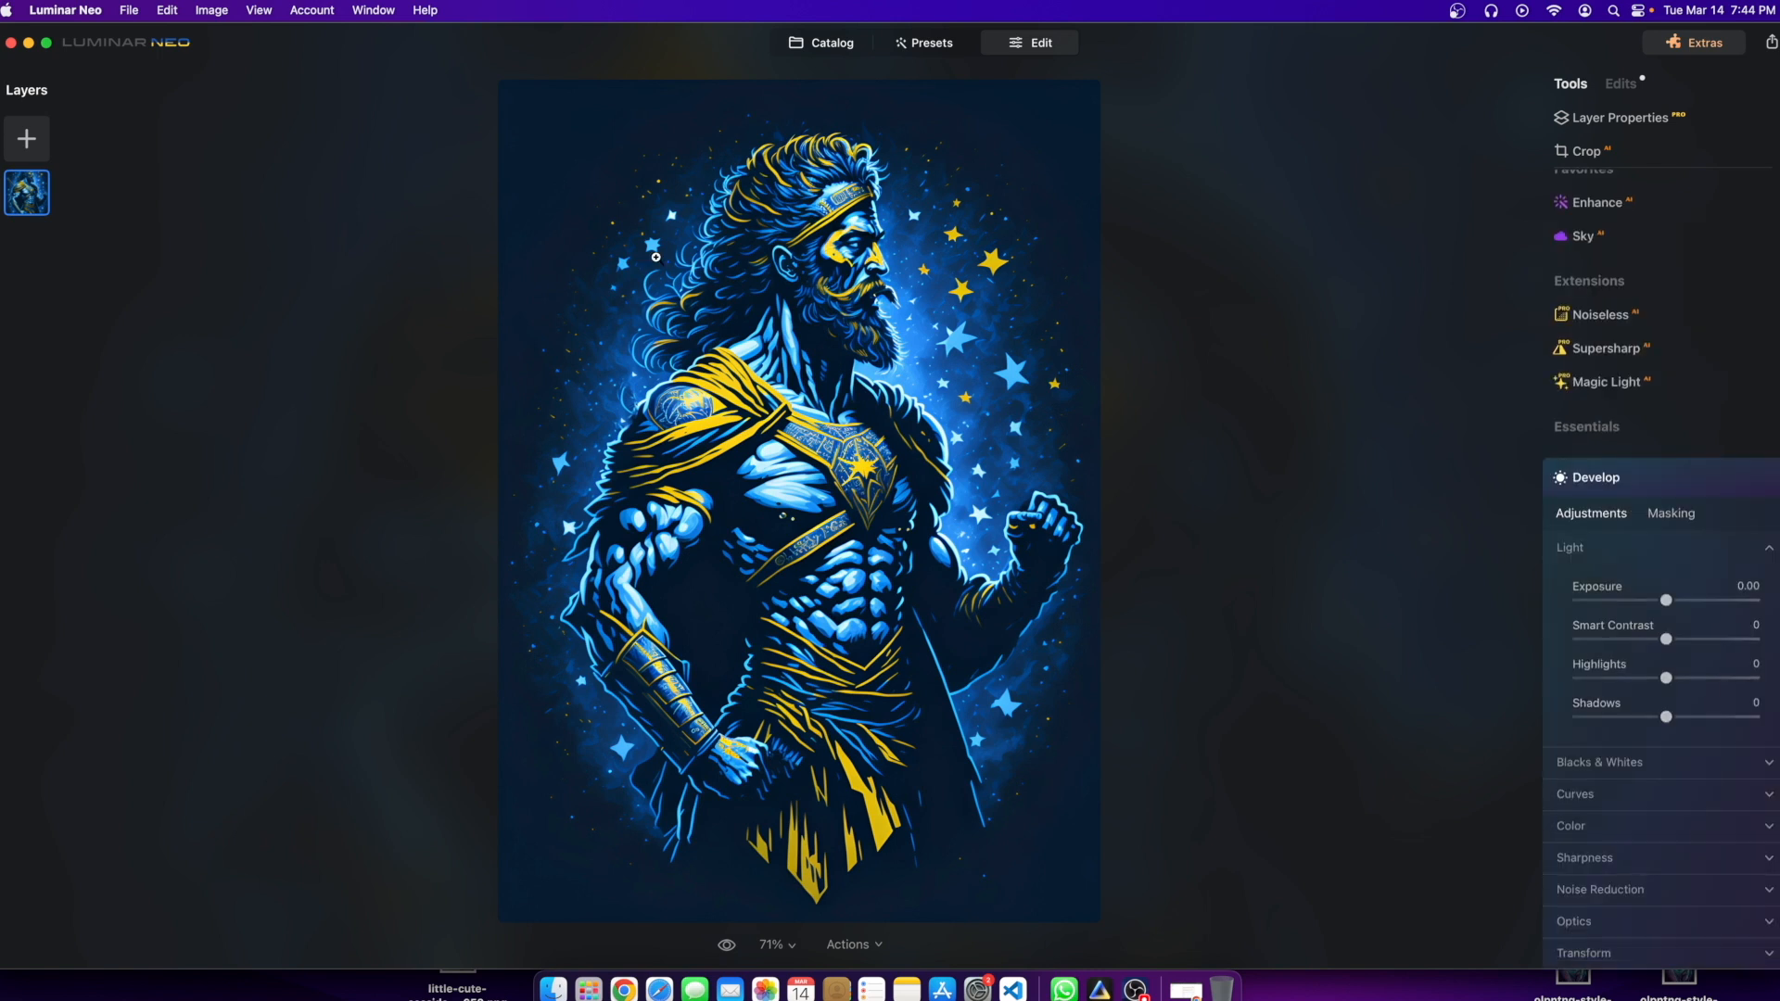
{"action": "left_click_drag", "start_coordinate": [1666, 640], "coordinate": [1755, 639]}
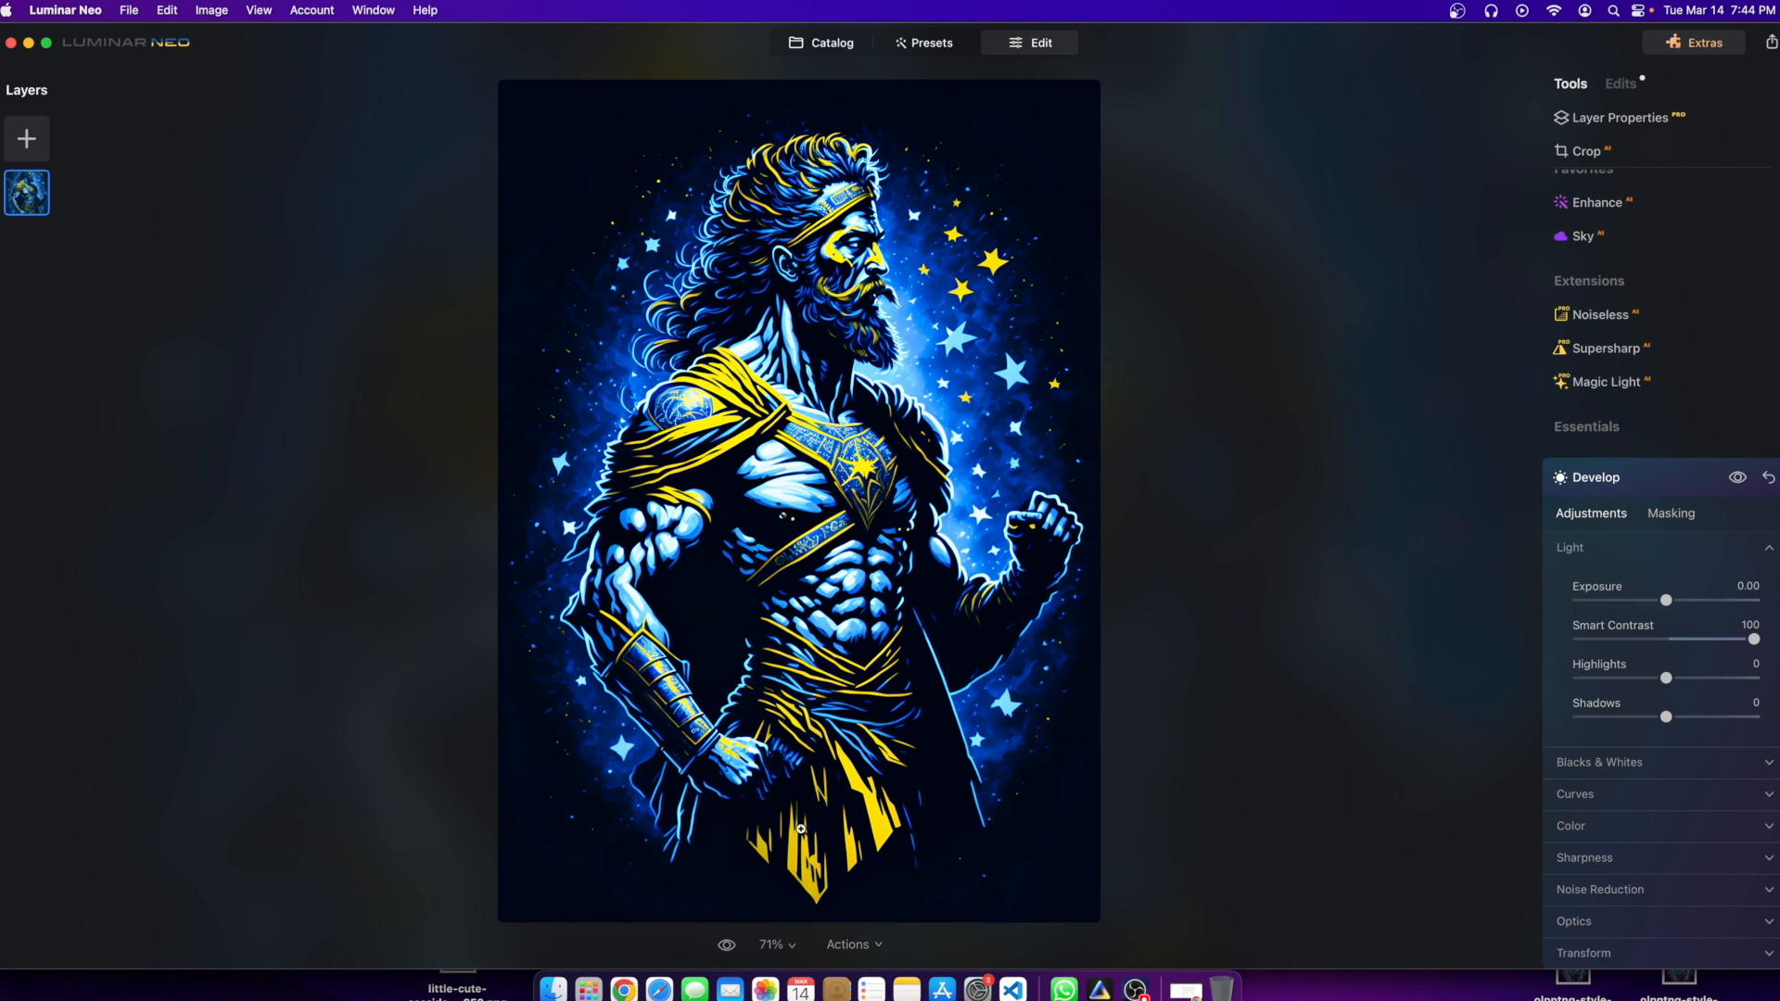
Step: Try the Middle noise reduction in Noiseless and compare the warrior with and without it
{"action": "left_click", "coordinate": [1593, 314]}
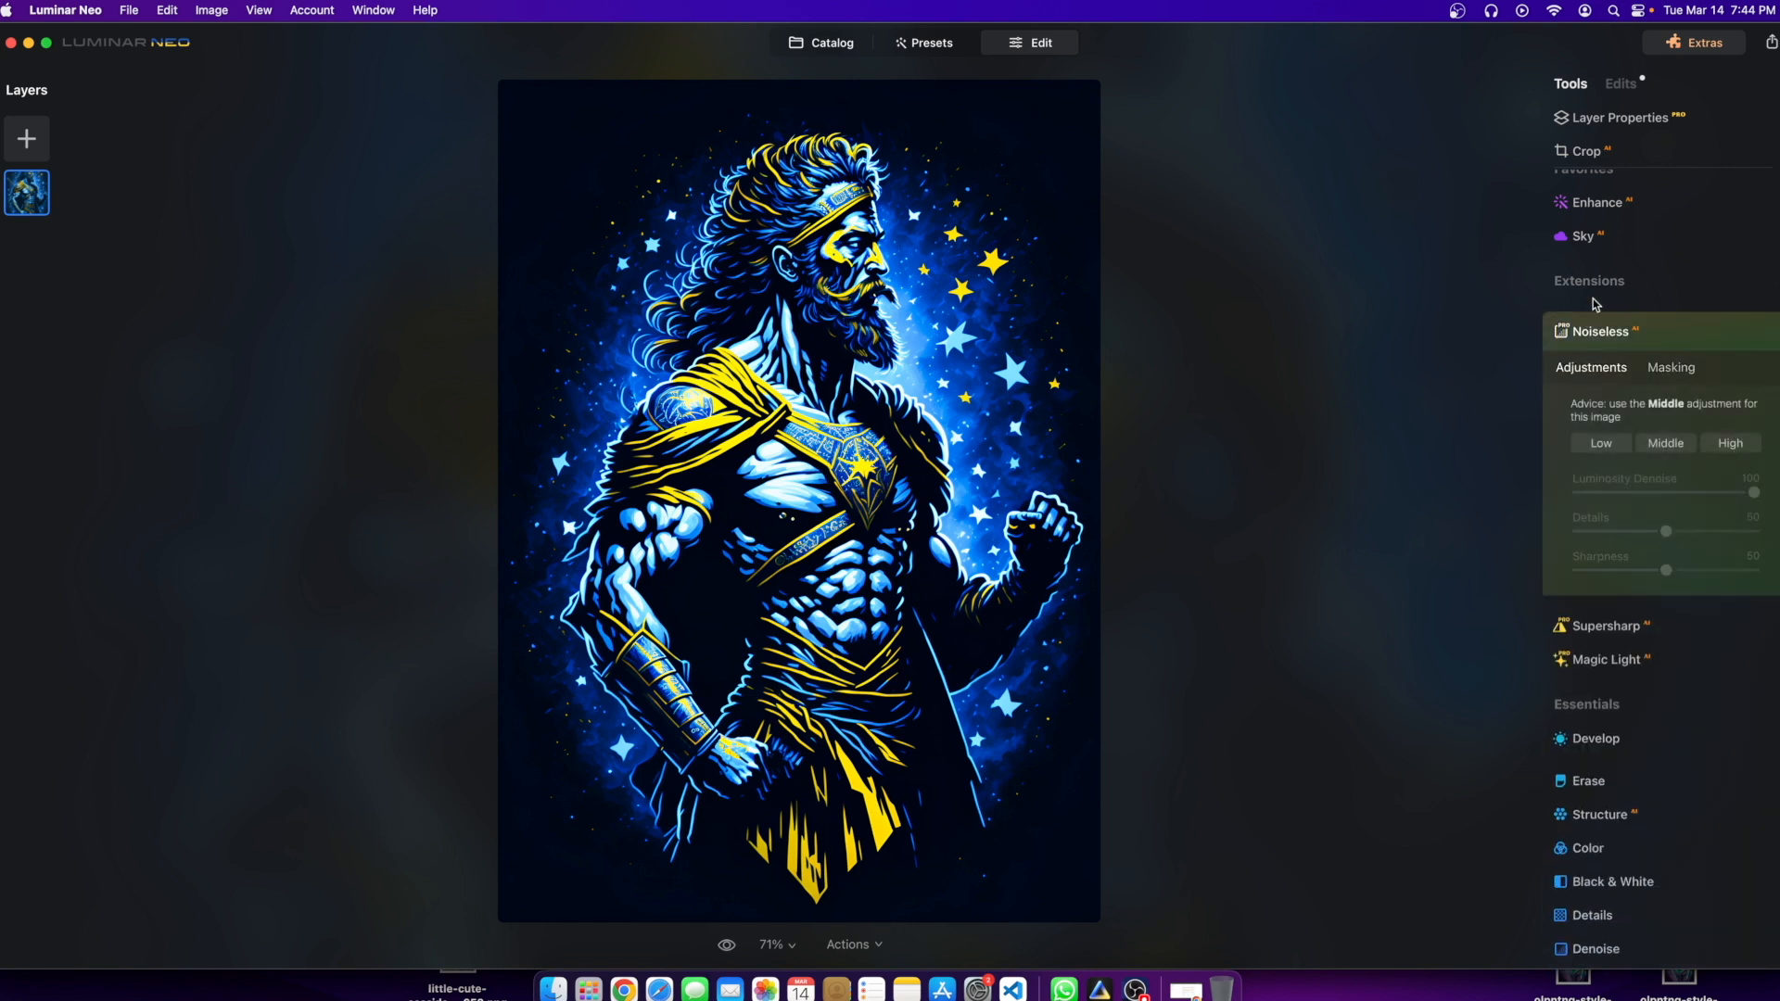
{"action": "left_click", "coordinate": [1680, 446]}
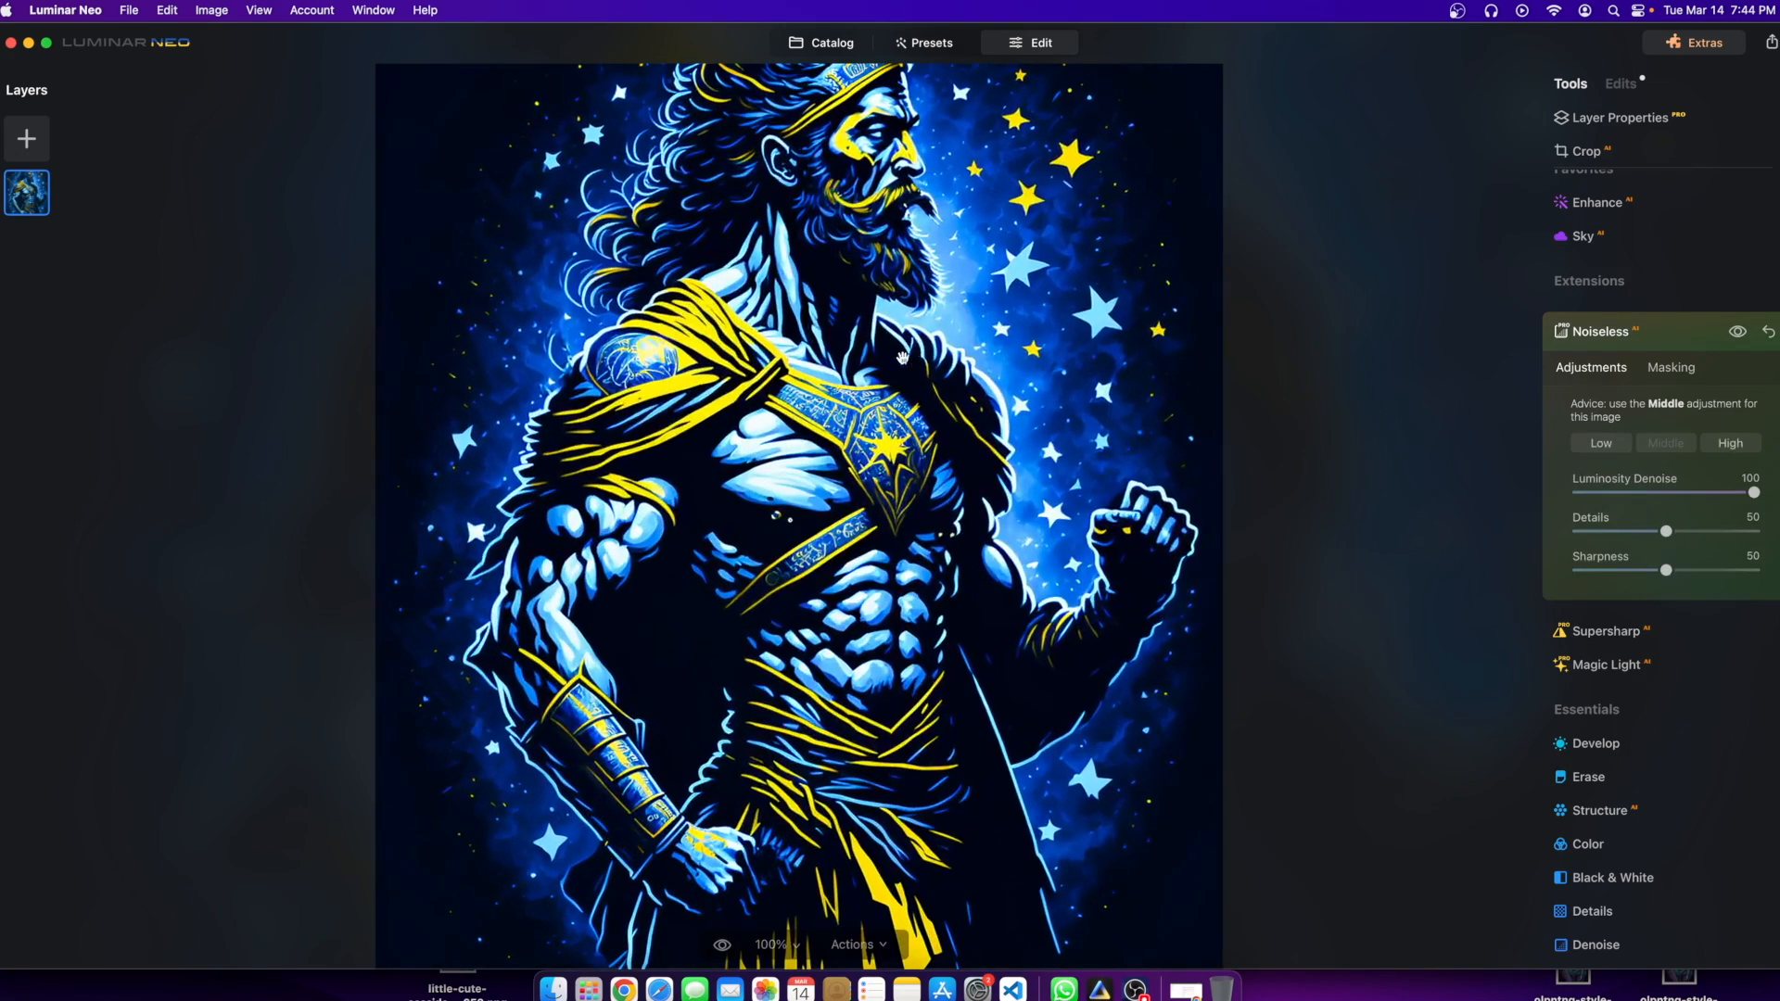
{"action": "scroll", "coordinate": [902, 358], "scroll_direction": "down", "scroll_amount": 5}
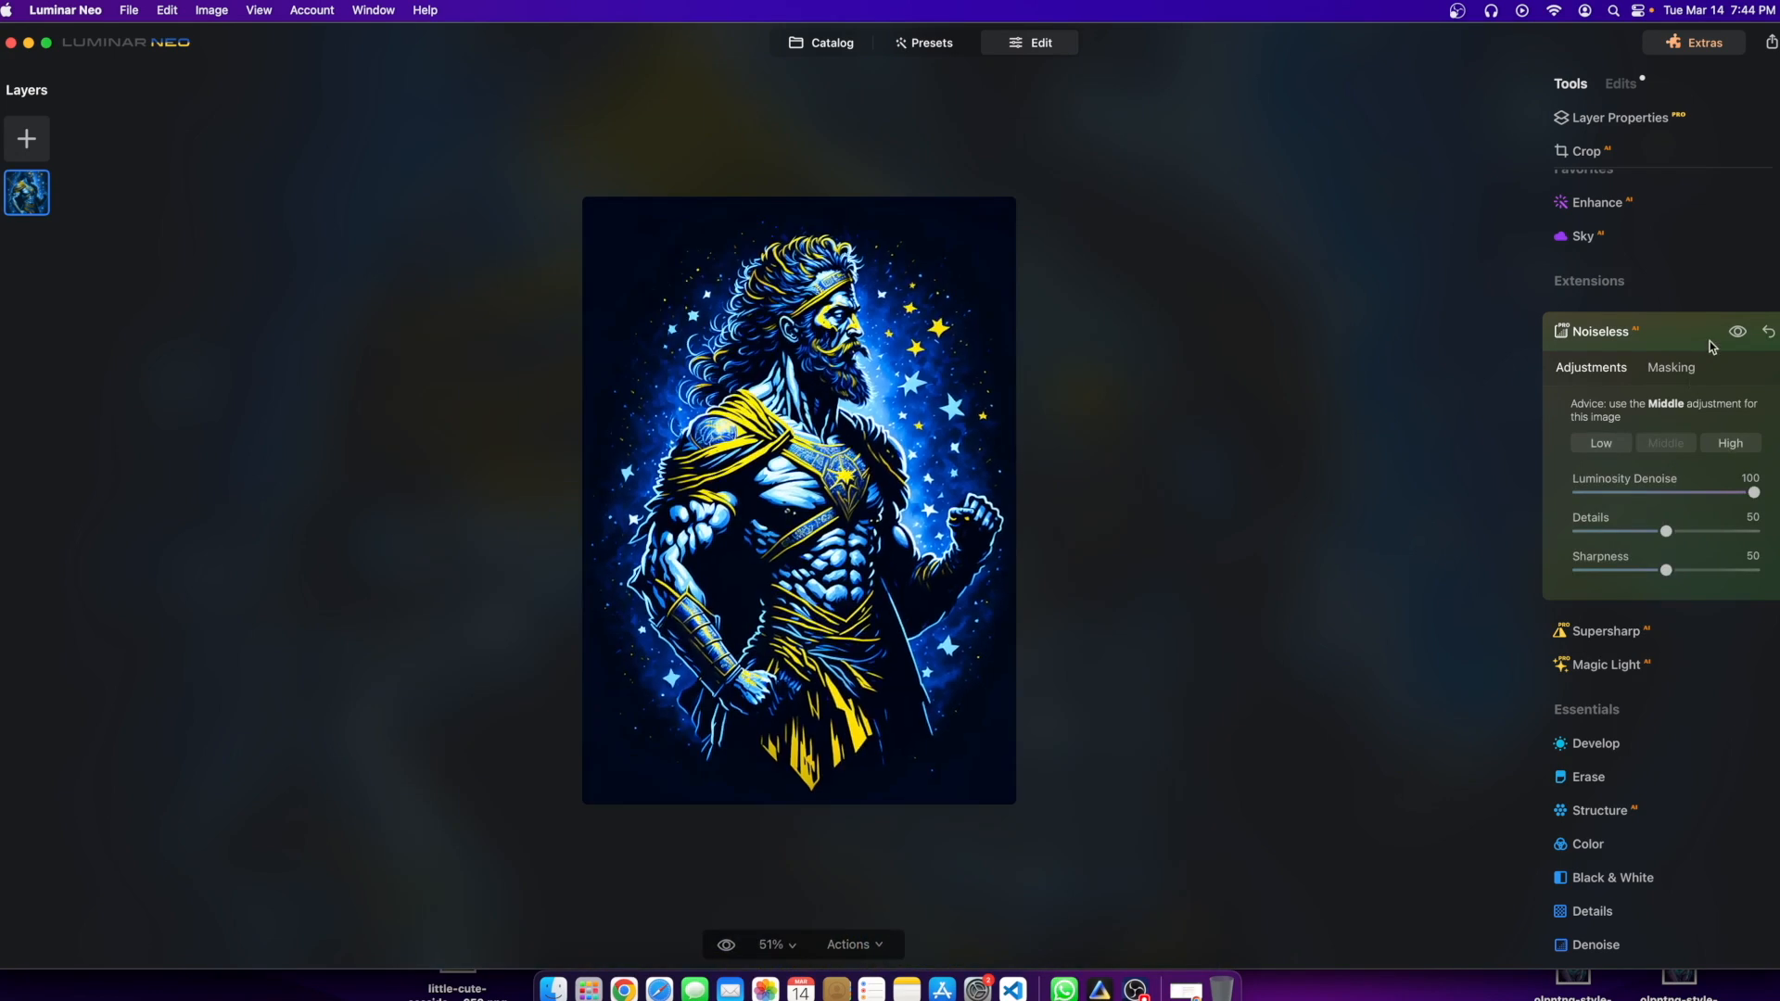
{"action": "left_click", "coordinate": [1738, 333]}
{"action": "left_click", "coordinate": [1737, 332]}
Step: Try out different Sharpness, Details and Luminosity Denoise amounts in Noiseless and reset the tool
{"action": "left_click_drag", "start_coordinate": [1681, 577], "coordinate": [1766, 576]}
{"action": "left_click", "coordinate": [1742, 335]}
{"action": "left_click_drag", "start_coordinate": [1752, 571], "coordinate": [1718, 573]}
{"action": "left_click_drag", "start_coordinate": [1687, 575], "coordinate": [1554, 570]}
{"action": "left_click_drag", "start_coordinate": [1666, 533], "coordinate": [1633, 536]}
{"action": "left_click_drag", "start_coordinate": [1753, 493], "coordinate": [1542, 501]}
{"action": "left_click", "coordinate": [1769, 332]}
{"action": "scroll", "coordinate": [770, 515], "scroll_direction": "down", "scroll_amount": 3}
{"action": "scroll", "coordinate": [747, 537], "scroll_direction": "up", "scroll_amount": 6}
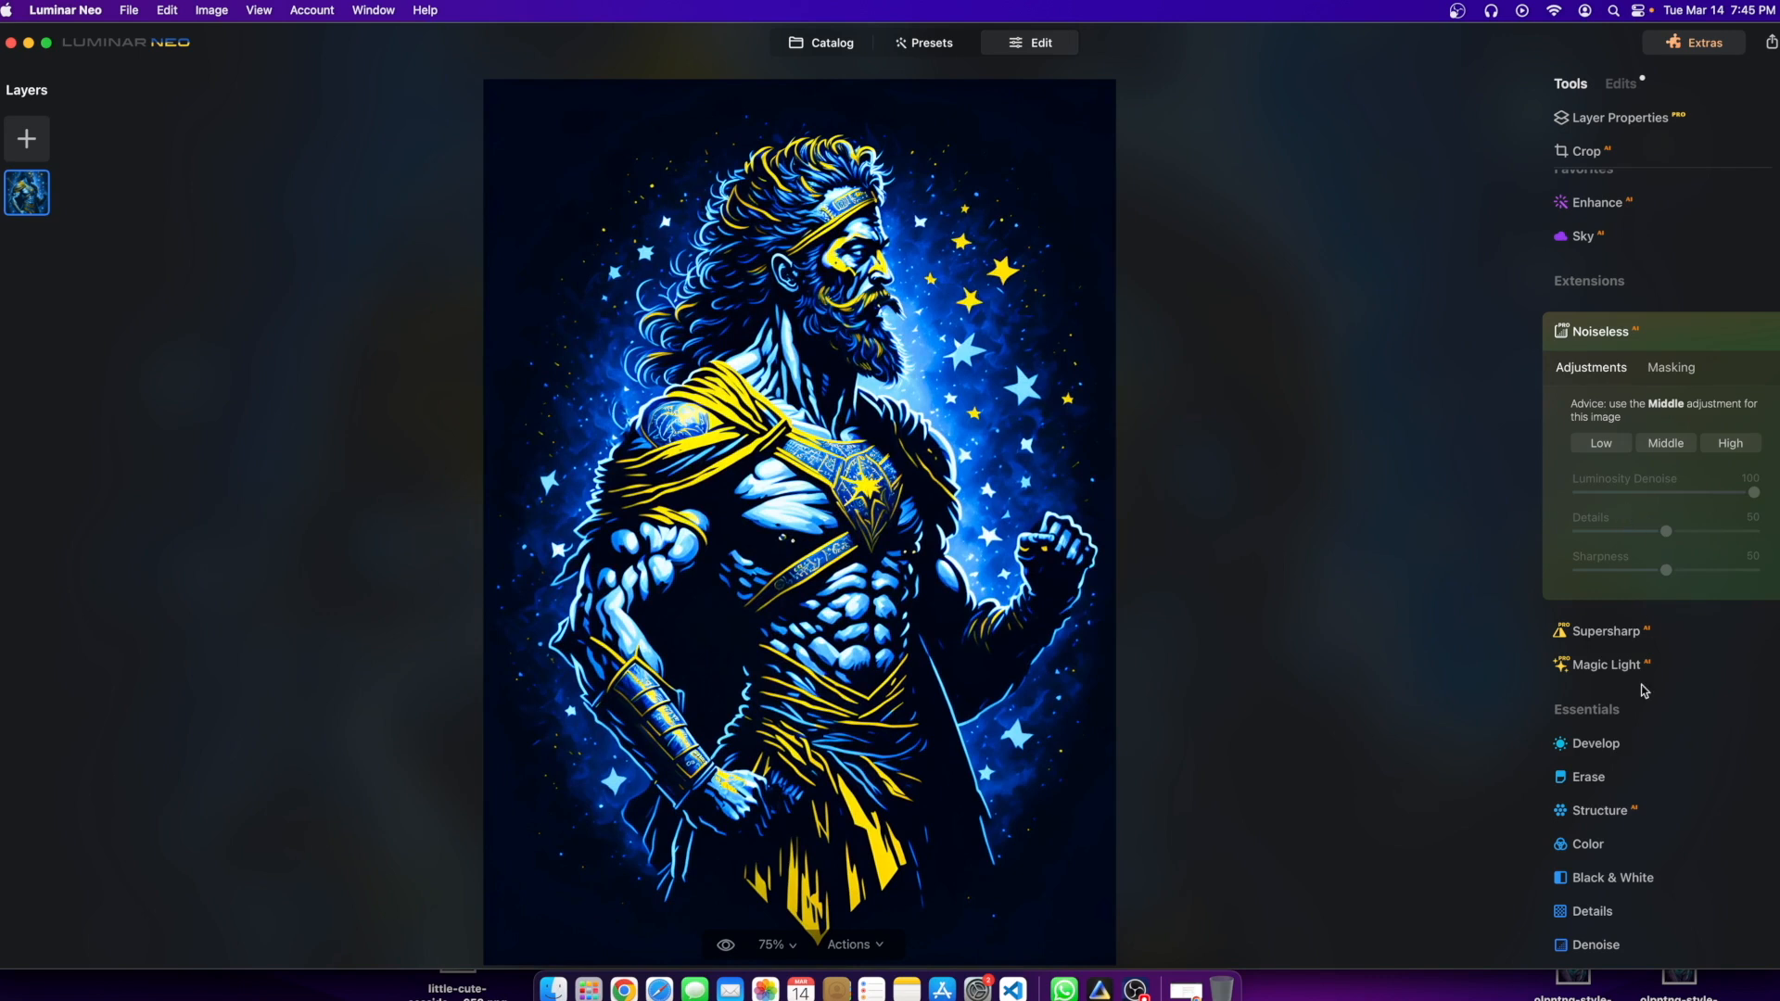
{"action": "scroll", "coordinate": [1623, 649], "scroll_direction": "down", "scroll_amount": 2}
{"action": "left_click", "coordinate": [1618, 535]}
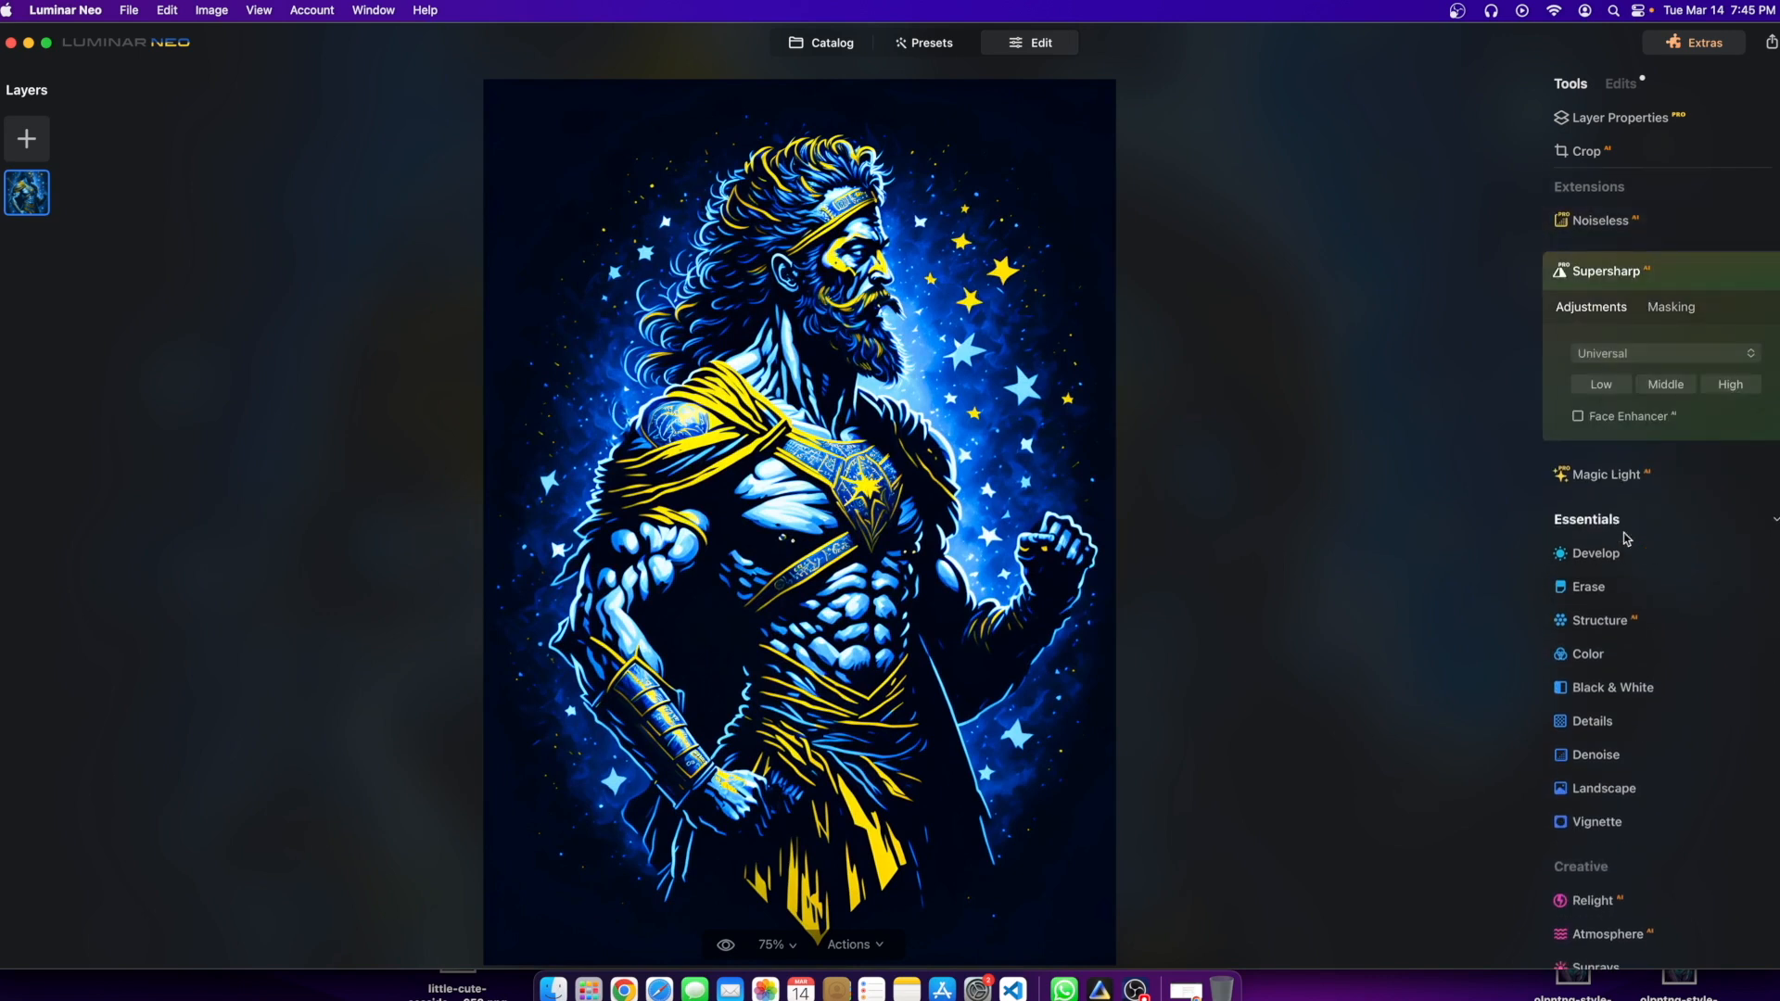
{"action": "left_click", "coordinate": [1646, 358]}
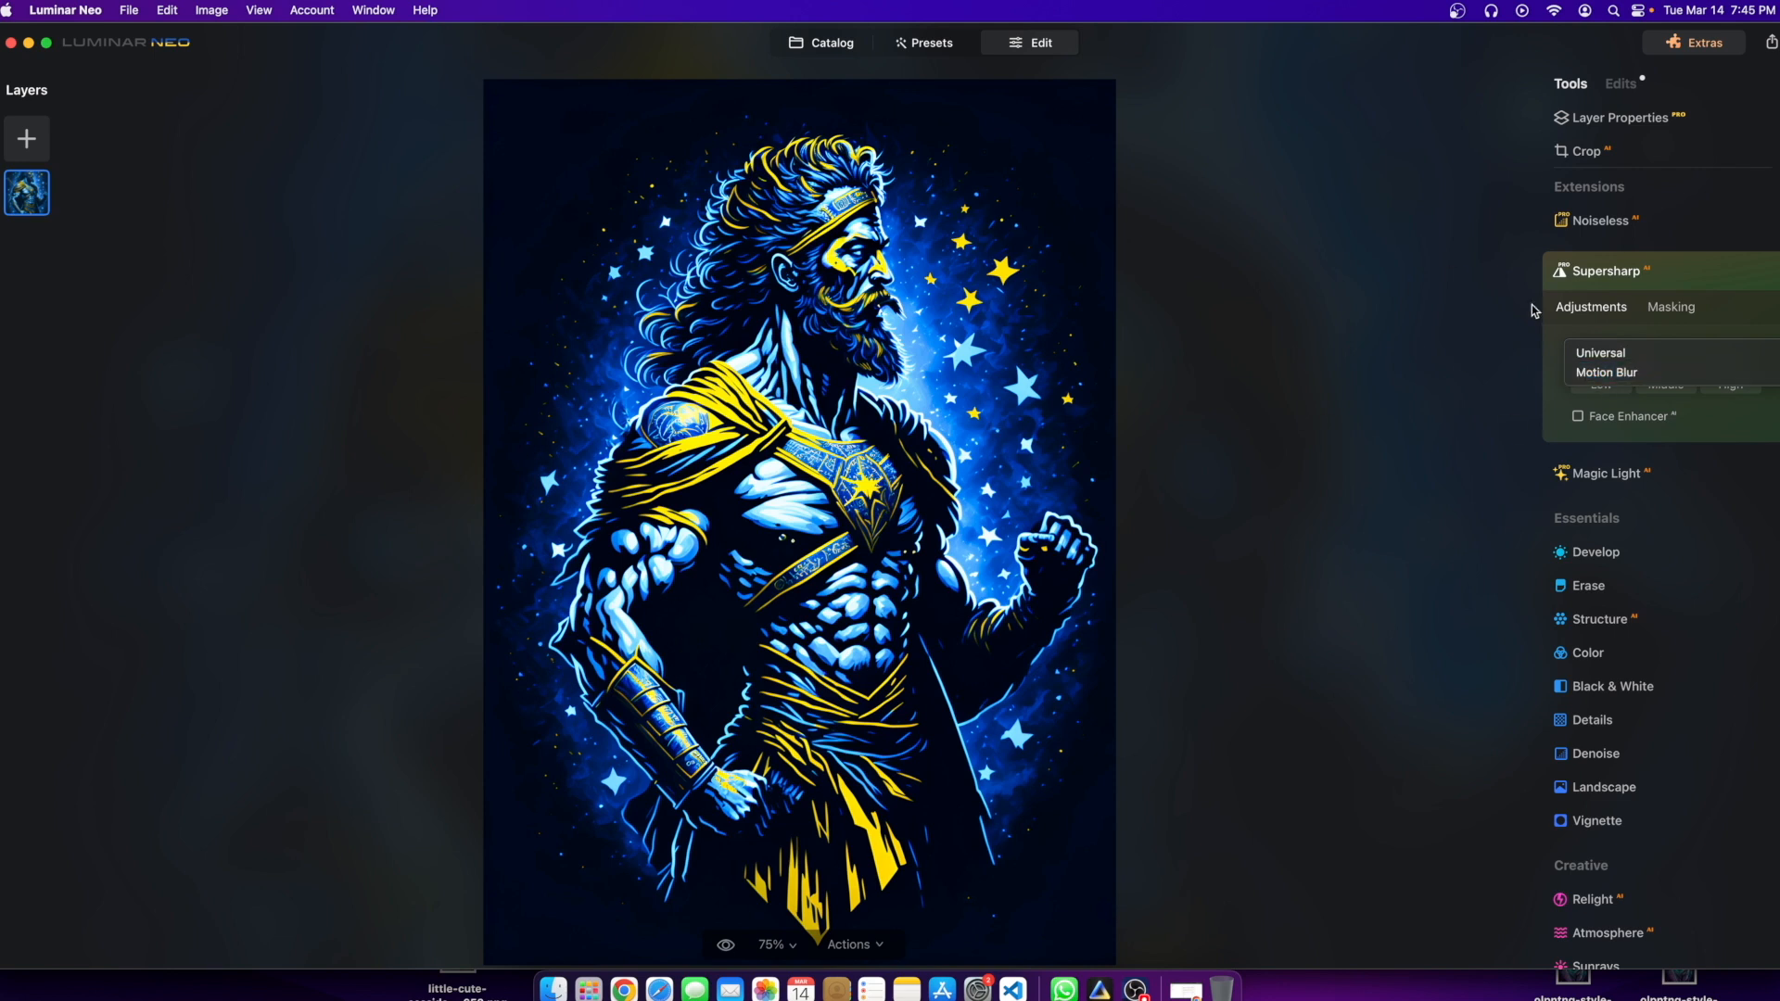
{"action": "left_click", "coordinate": [1653, 812]}
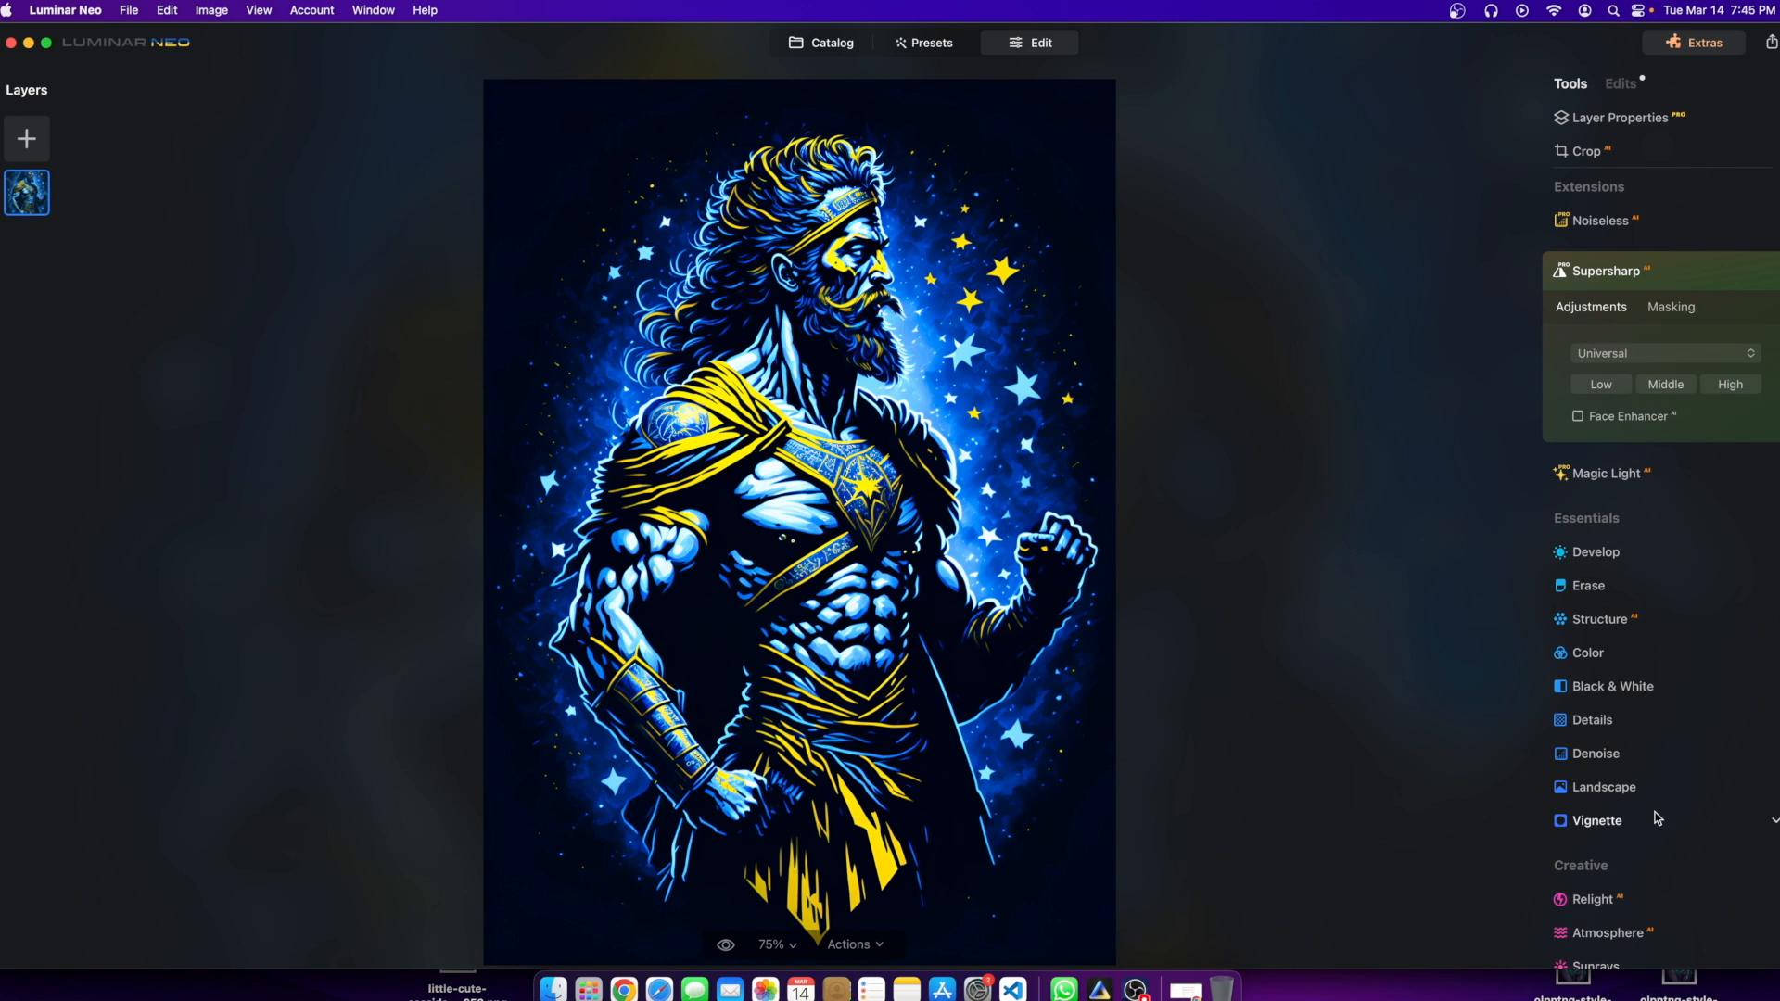
Step: Darken the edges around the warrior with a Vignette Amount of -100 and inspect the whole image
{"action": "left_click", "coordinate": [1608, 823]}
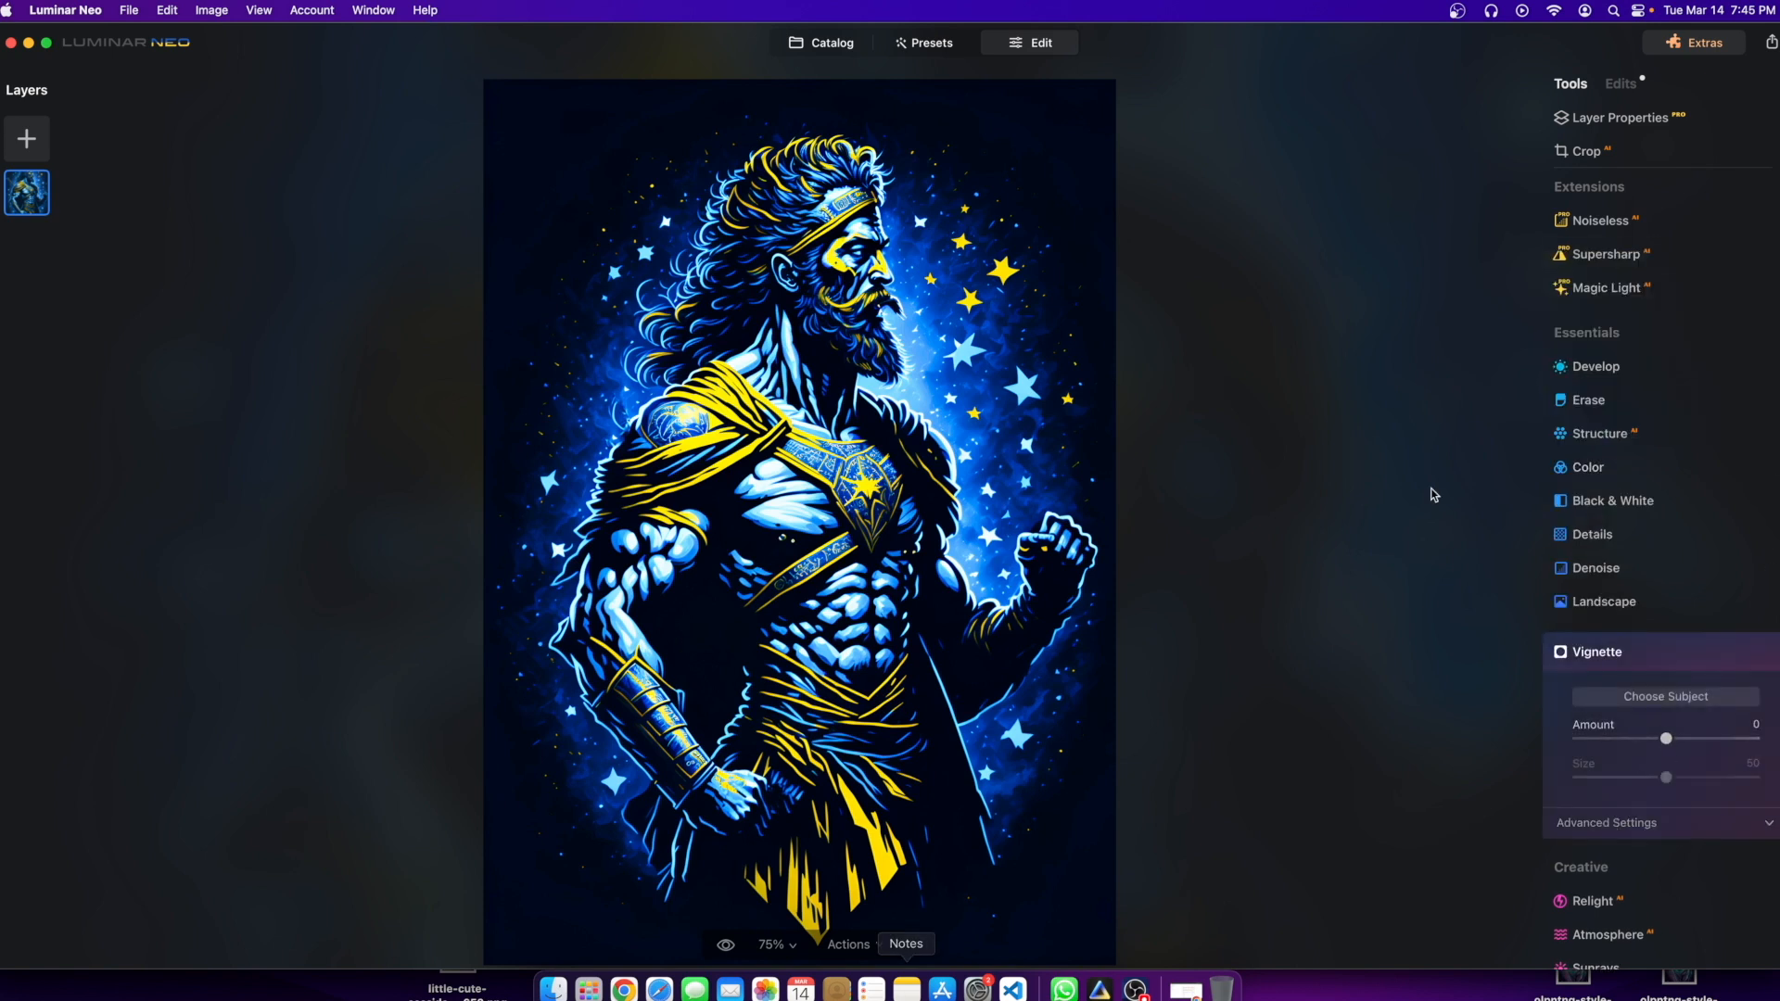
{"action": "left_click_drag", "start_coordinate": [1666, 739], "coordinate": [1542, 747]}
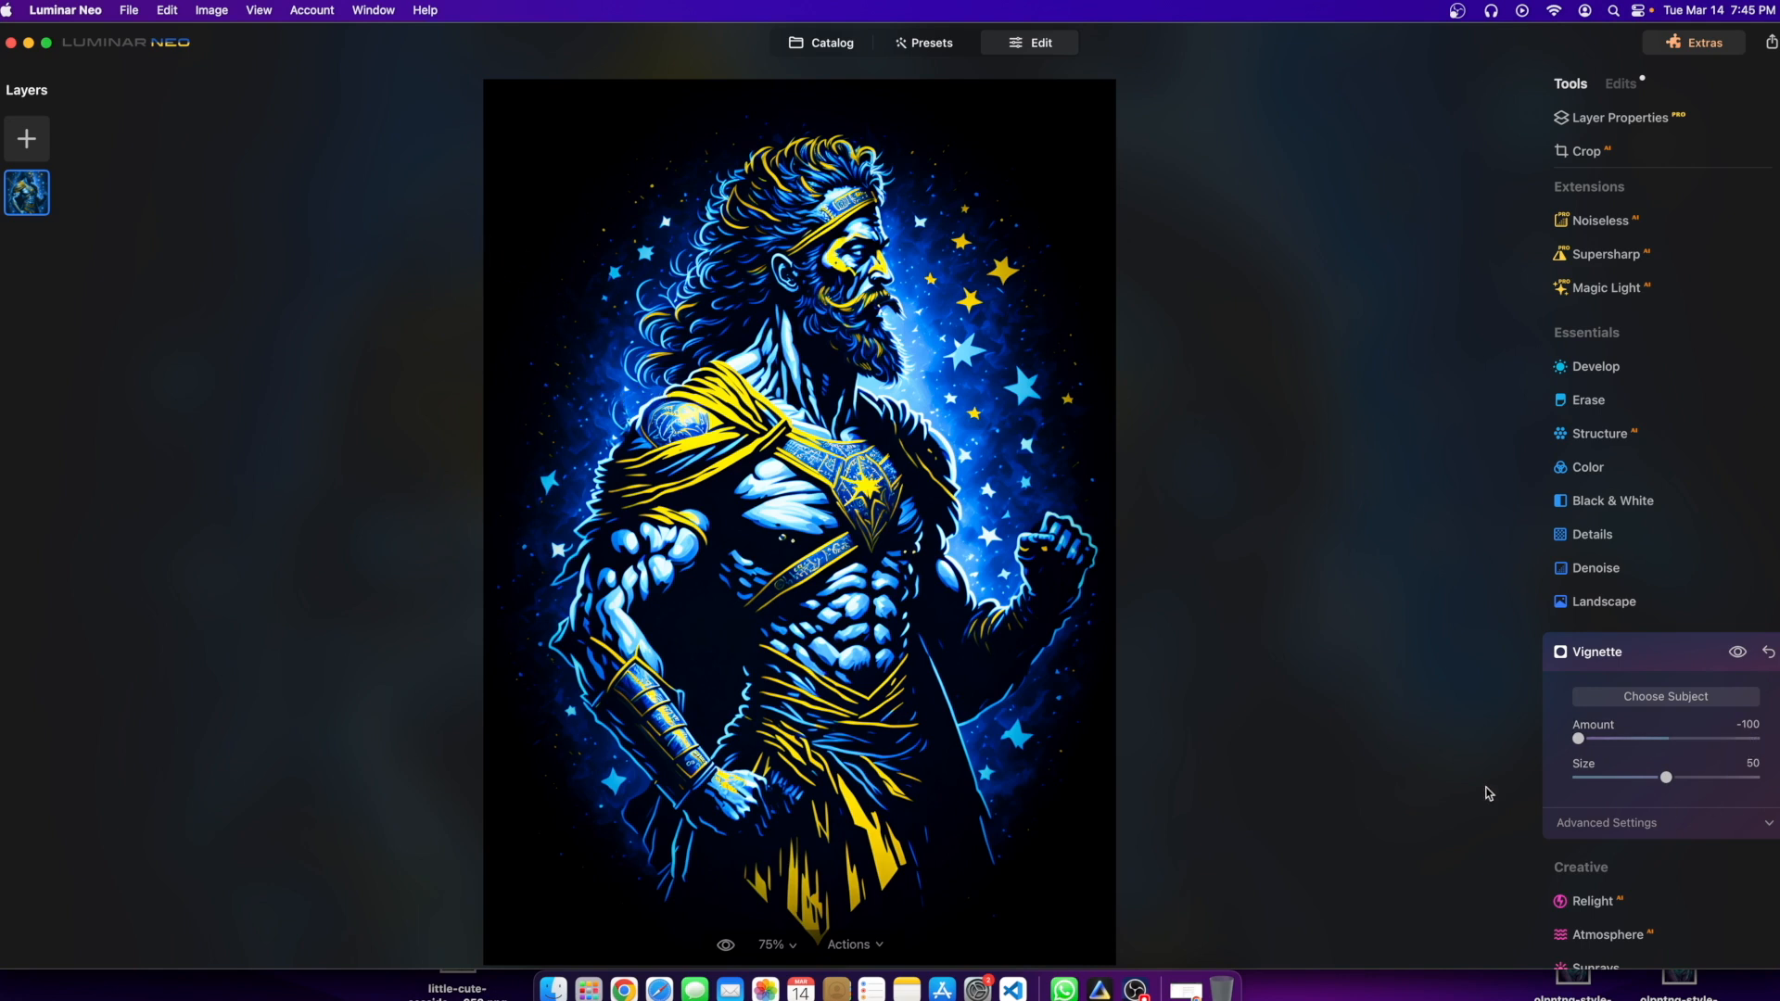
{"action": "key", "text": "super+minus"}
{"action": "scroll", "coordinate": [799, 501], "scroll_direction": "up", "scroll_amount": 4}
{"action": "scroll", "coordinate": [800, 501], "scroll_direction": "down", "scroll_amount": 1}
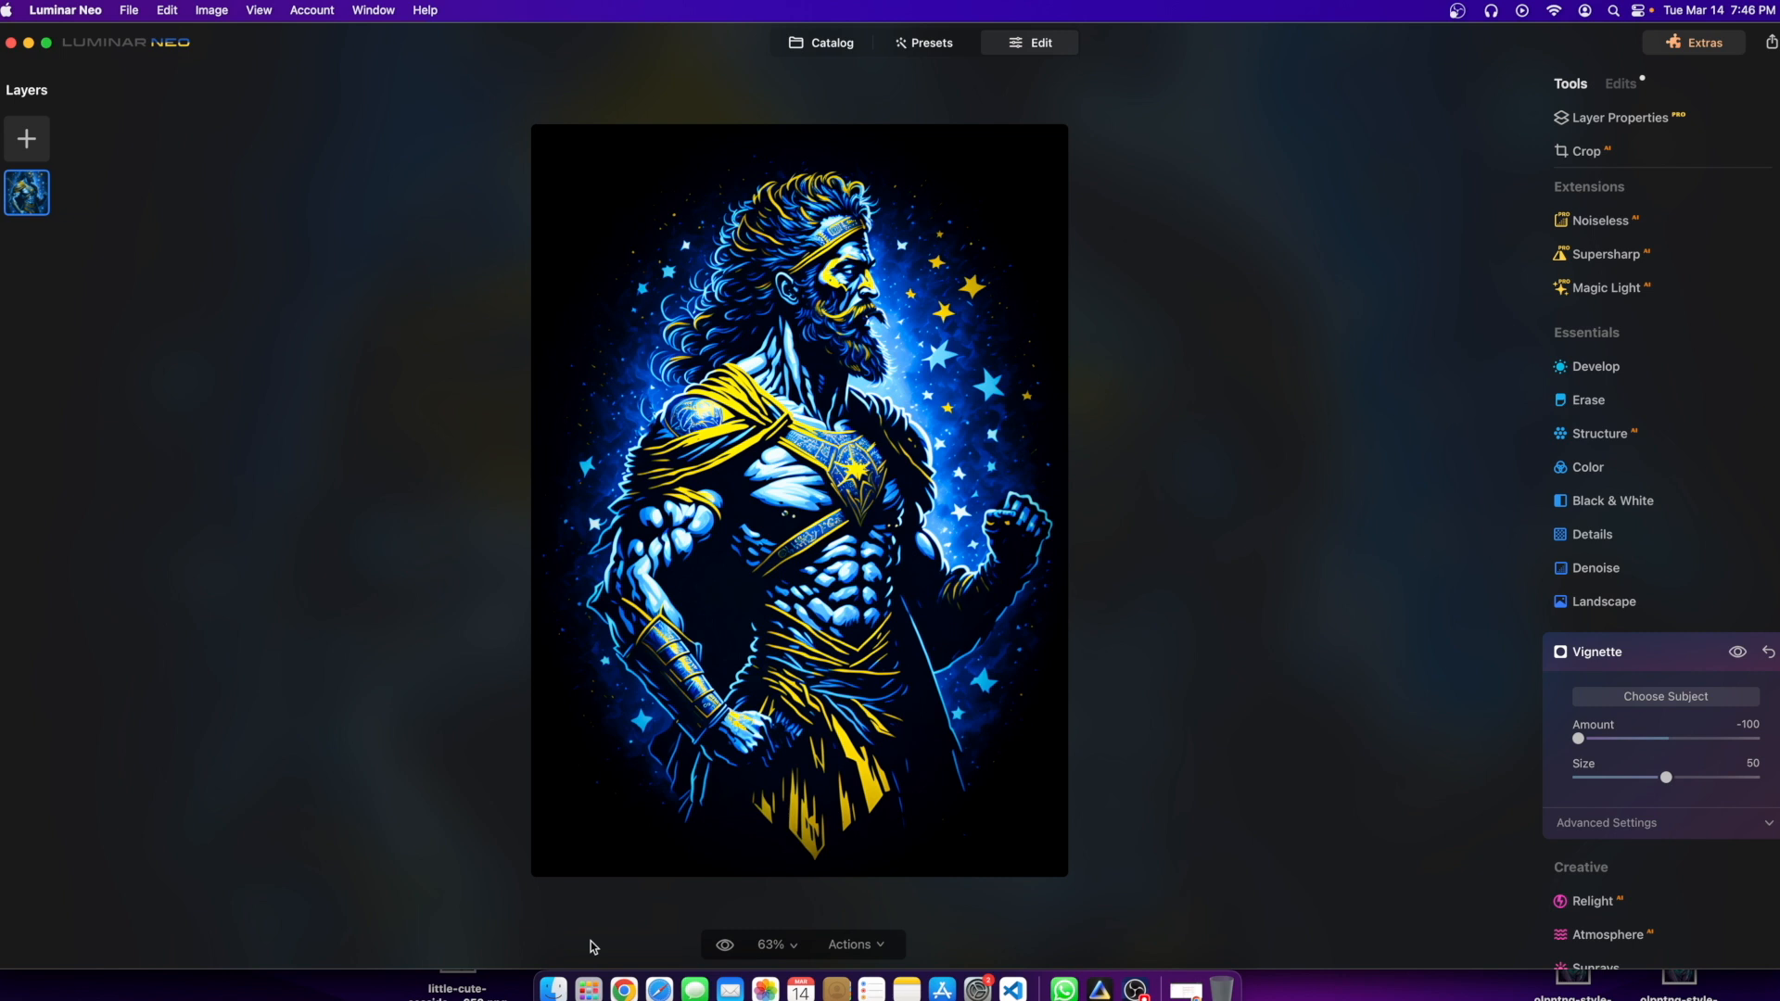
{"action": "scroll", "coordinate": [732, 806], "scroll_direction": "down", "scroll_amount": 3}
{"action": "scroll", "coordinate": [732, 806], "scroll_direction": "up", "scroll_amount": 5}
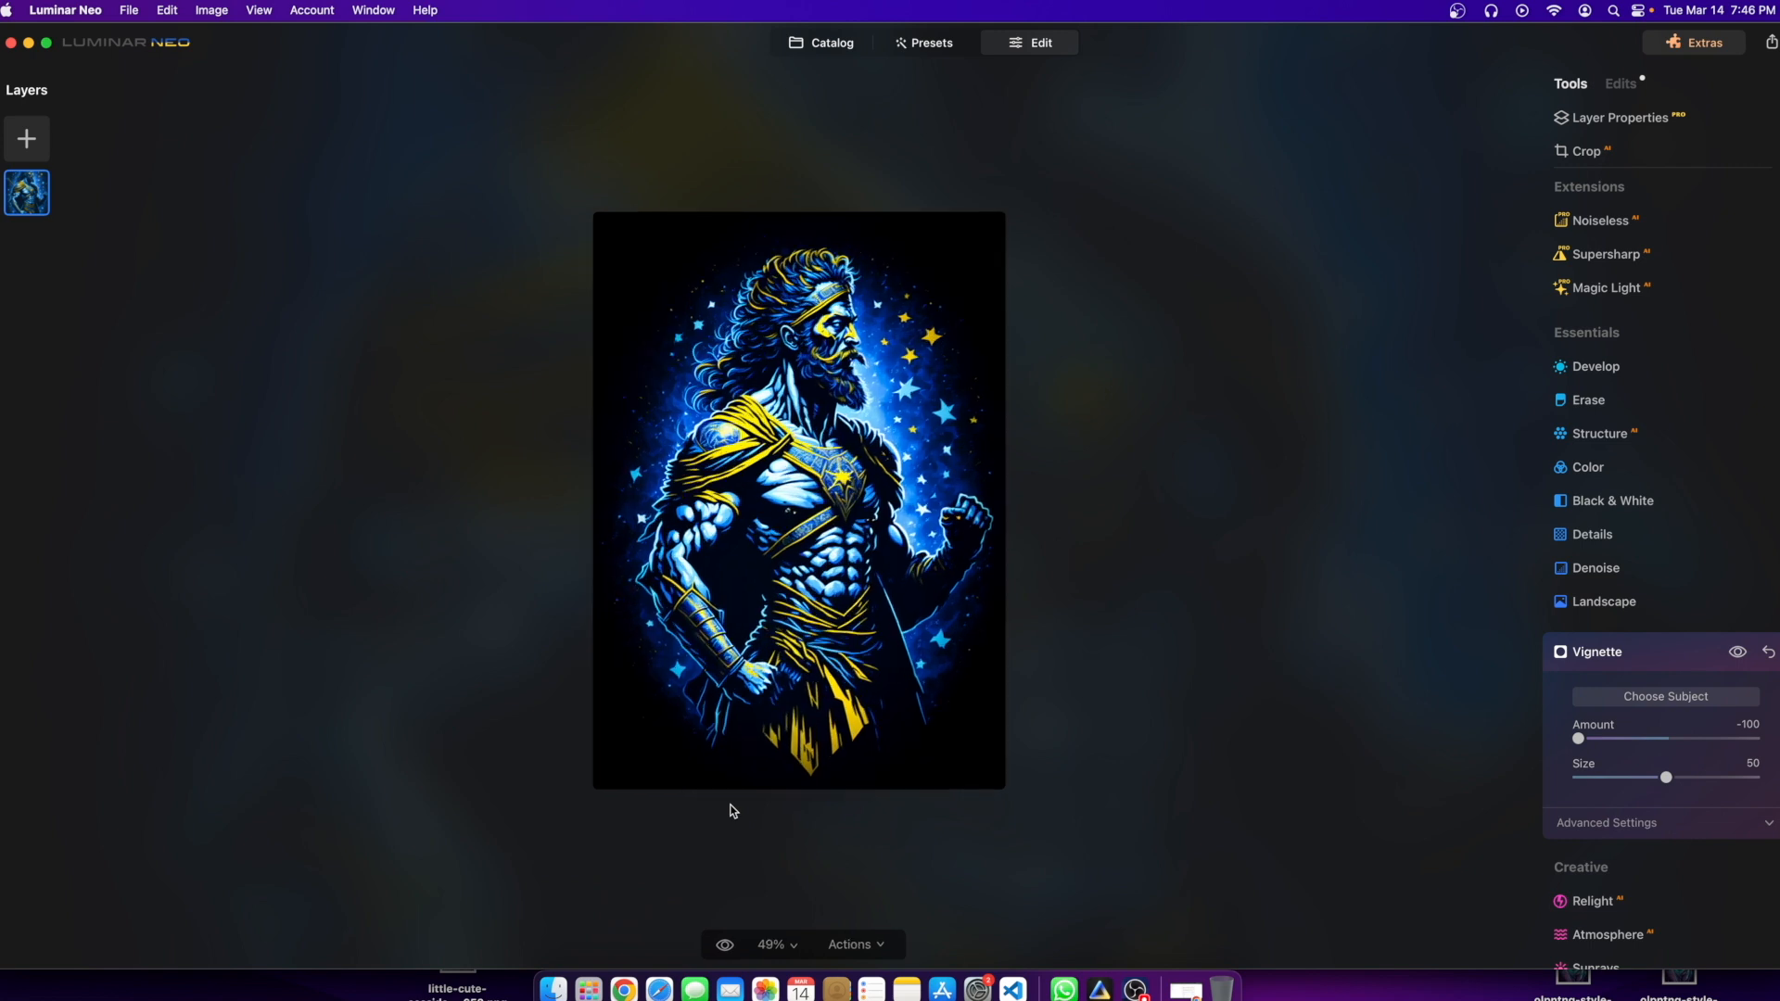
{"action": "scroll", "coordinate": [732, 806], "scroll_direction": "down", "scroll_amount": 3}
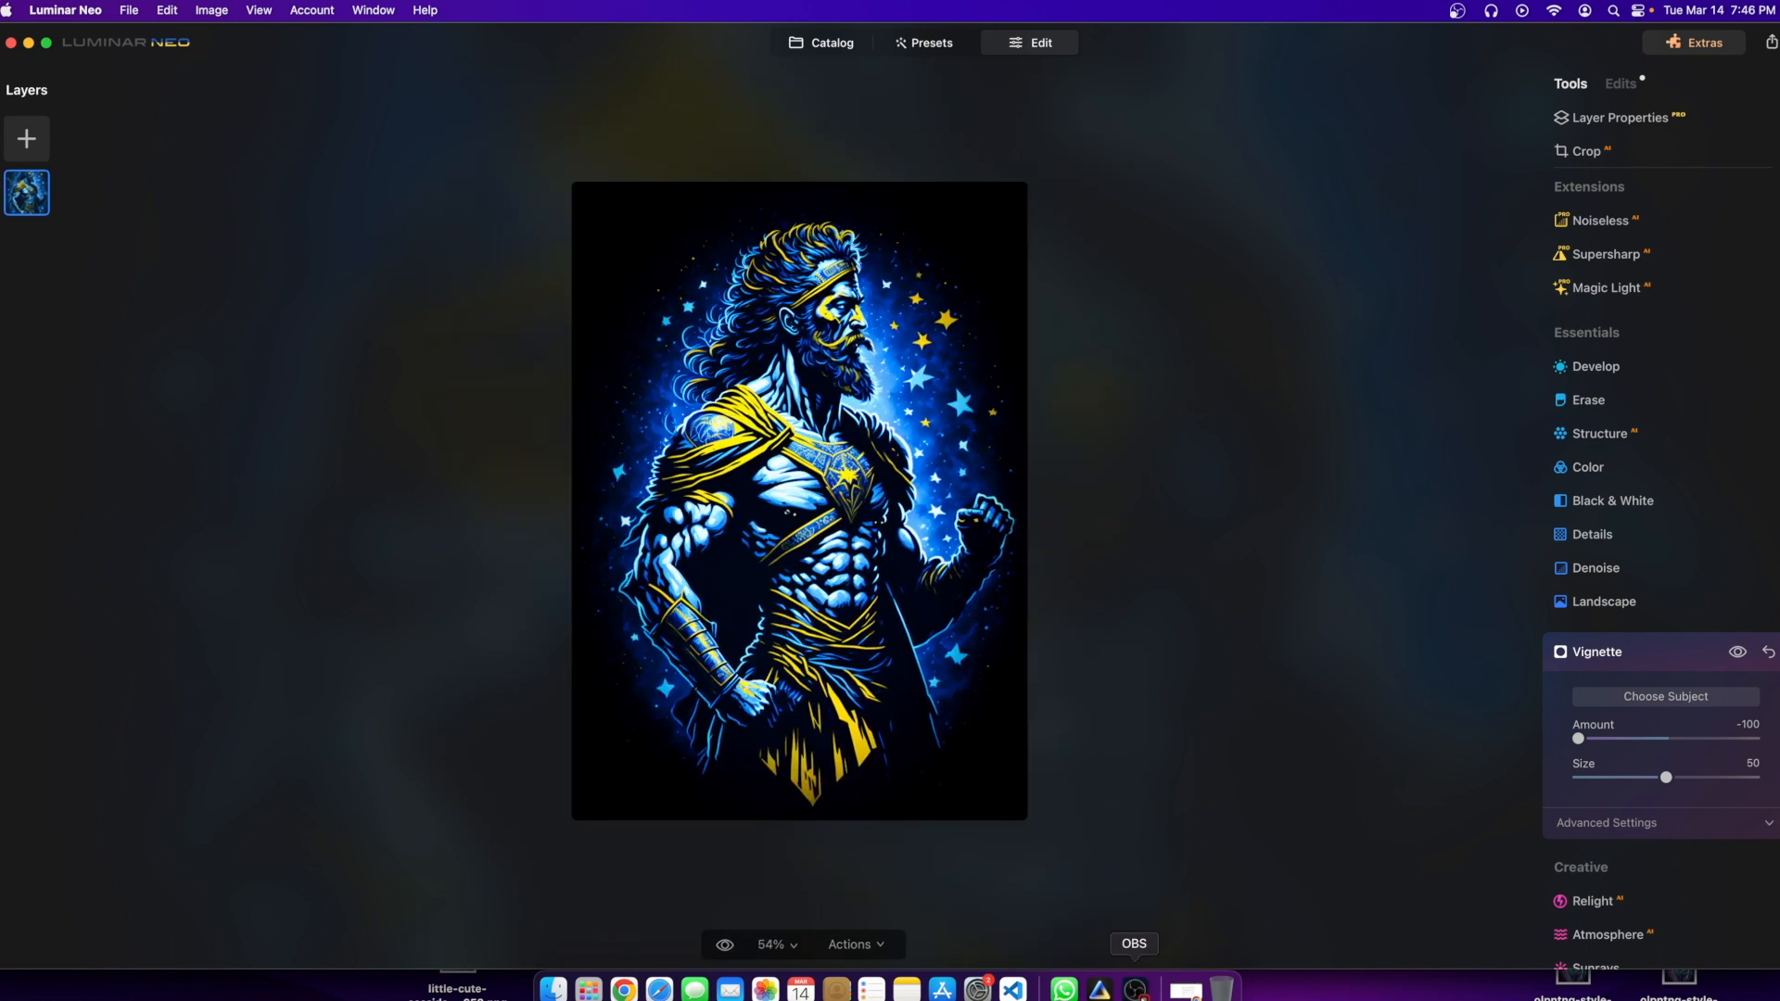